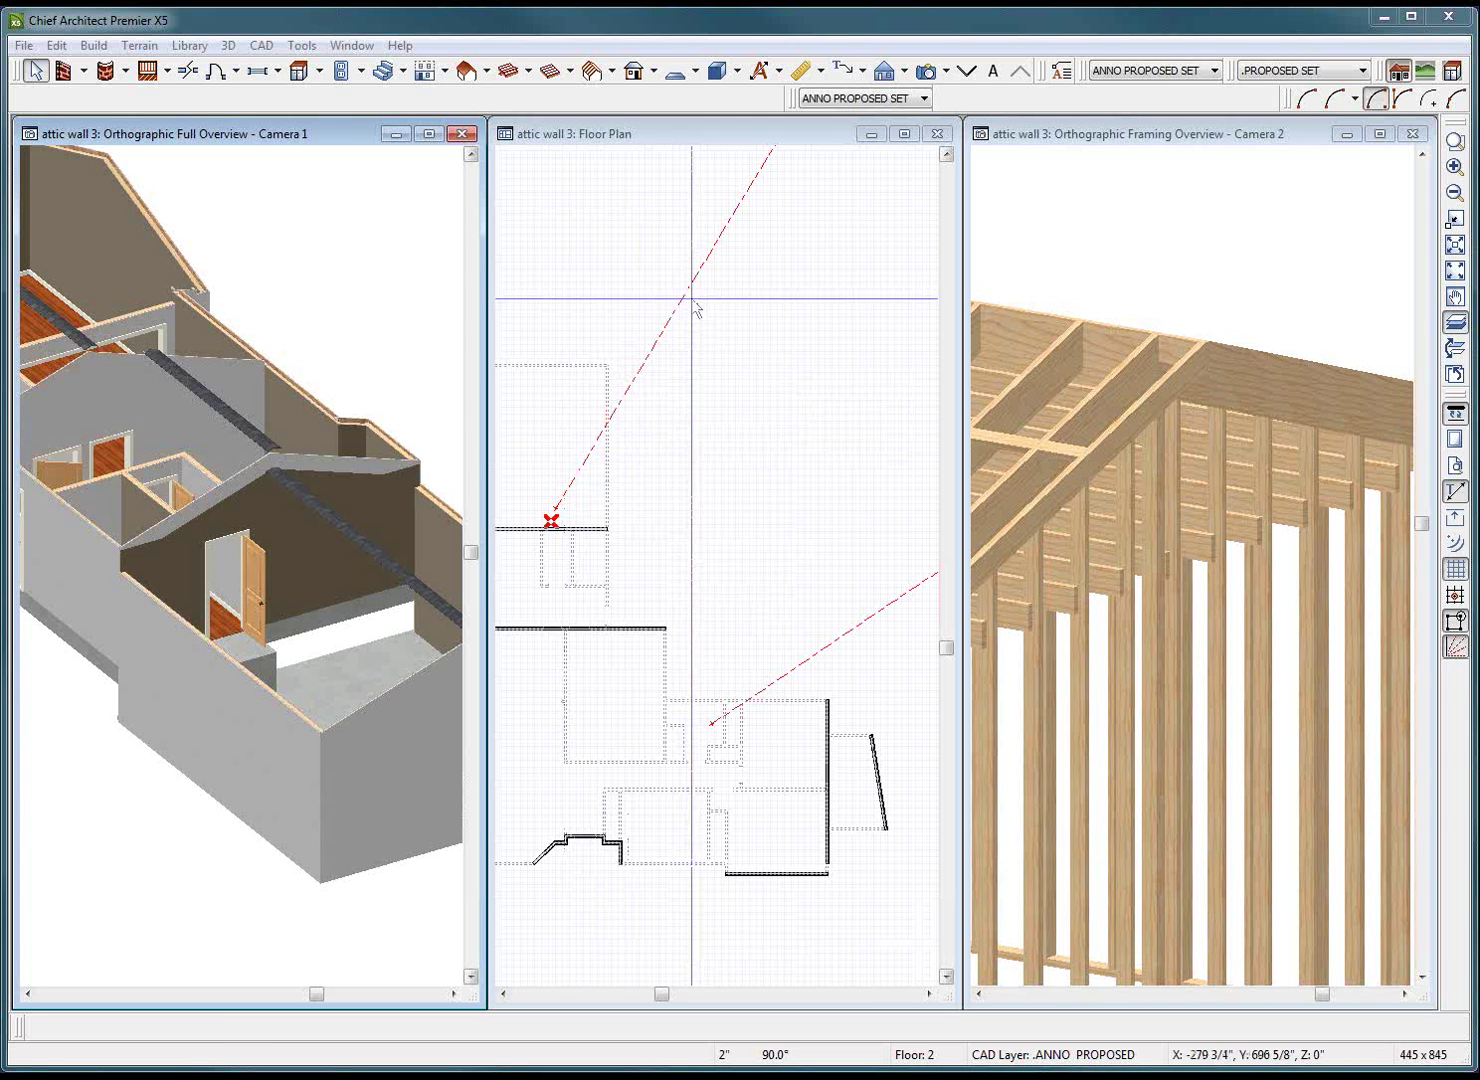
Close the Camera 2 framing view and tile the floor plan beside the Camera 1 overview.
click(1192, 362)
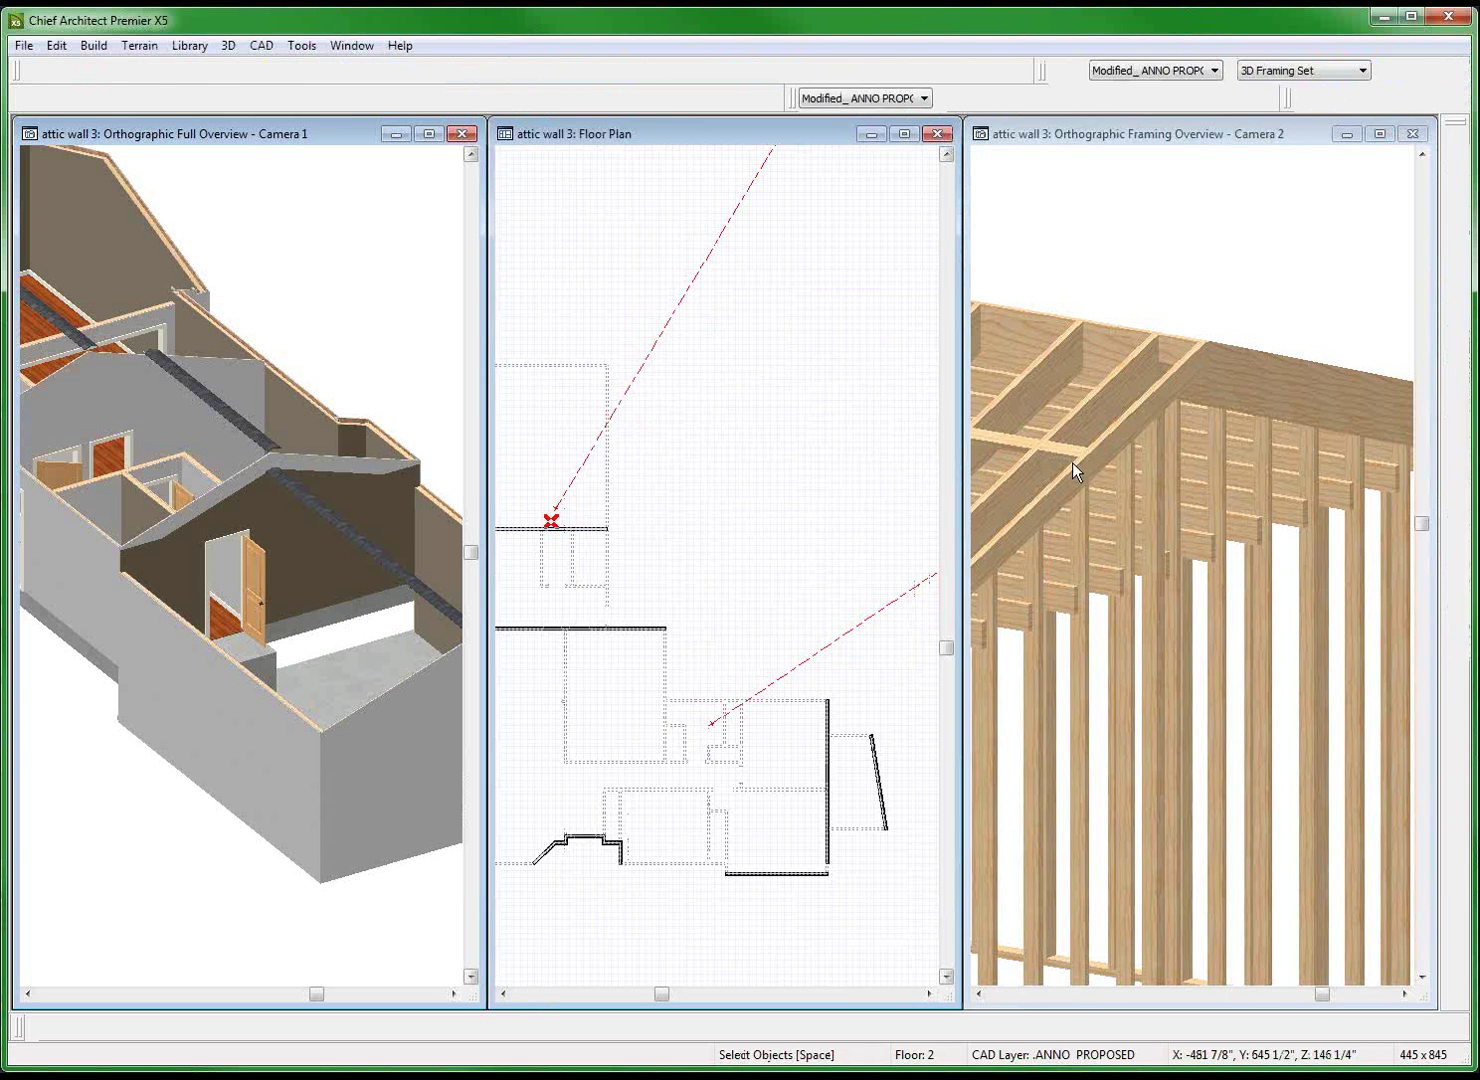
key(ctrl+shift+t)
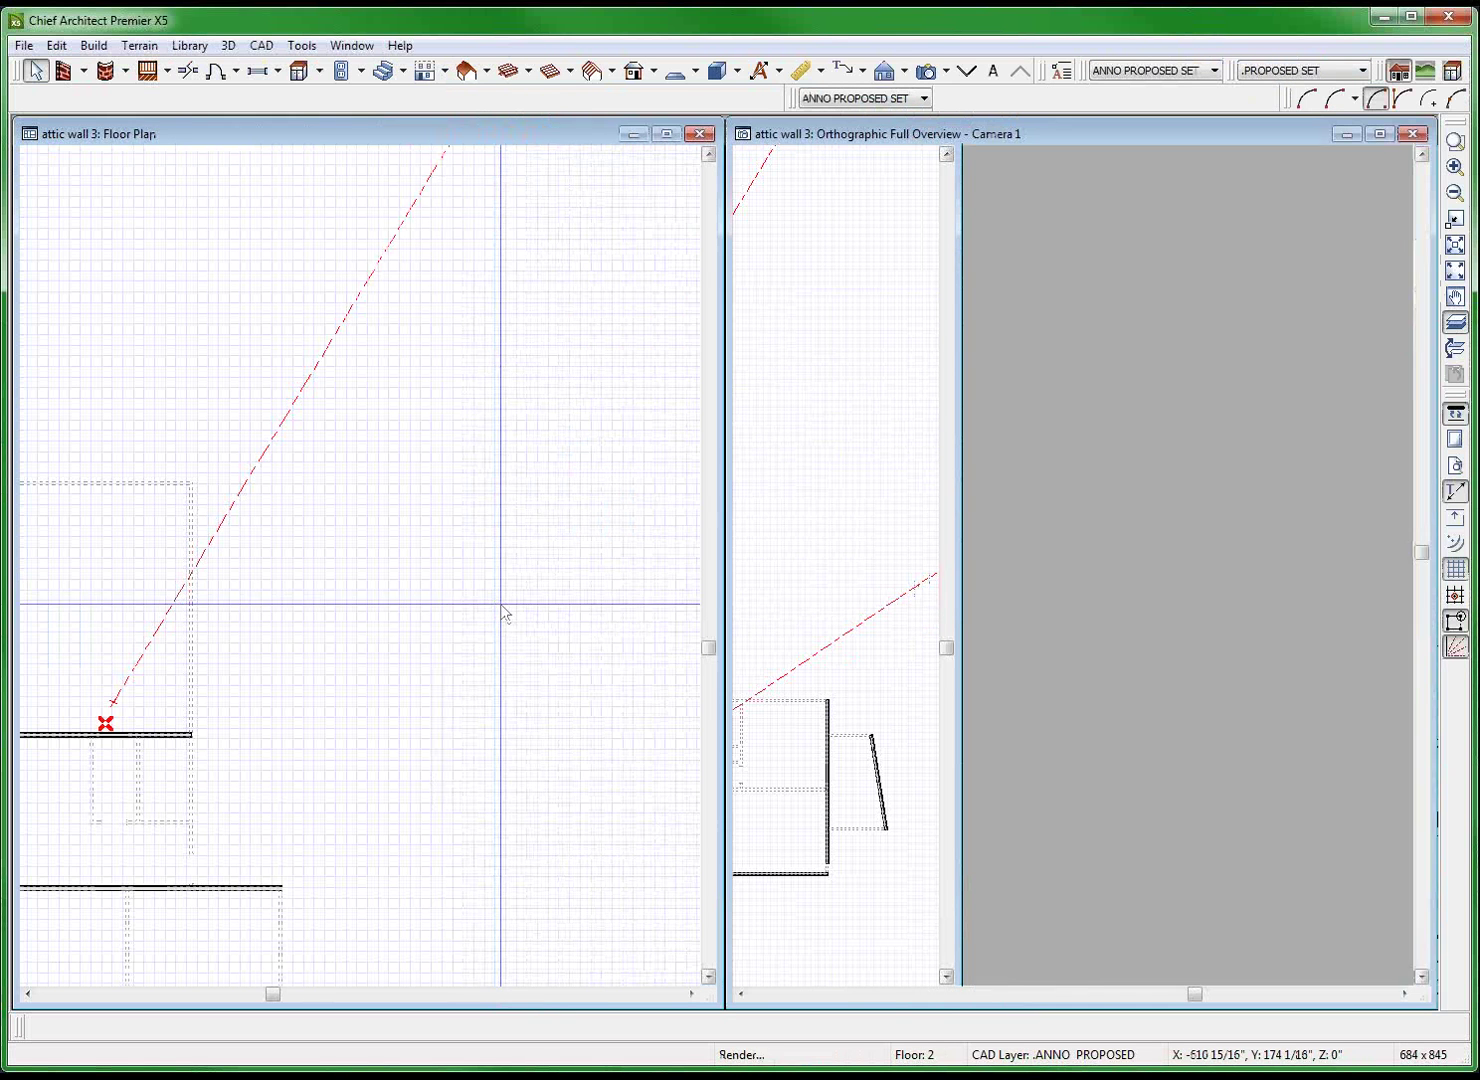
click(1004, 553)
scroll(1054, 531, up, 2)
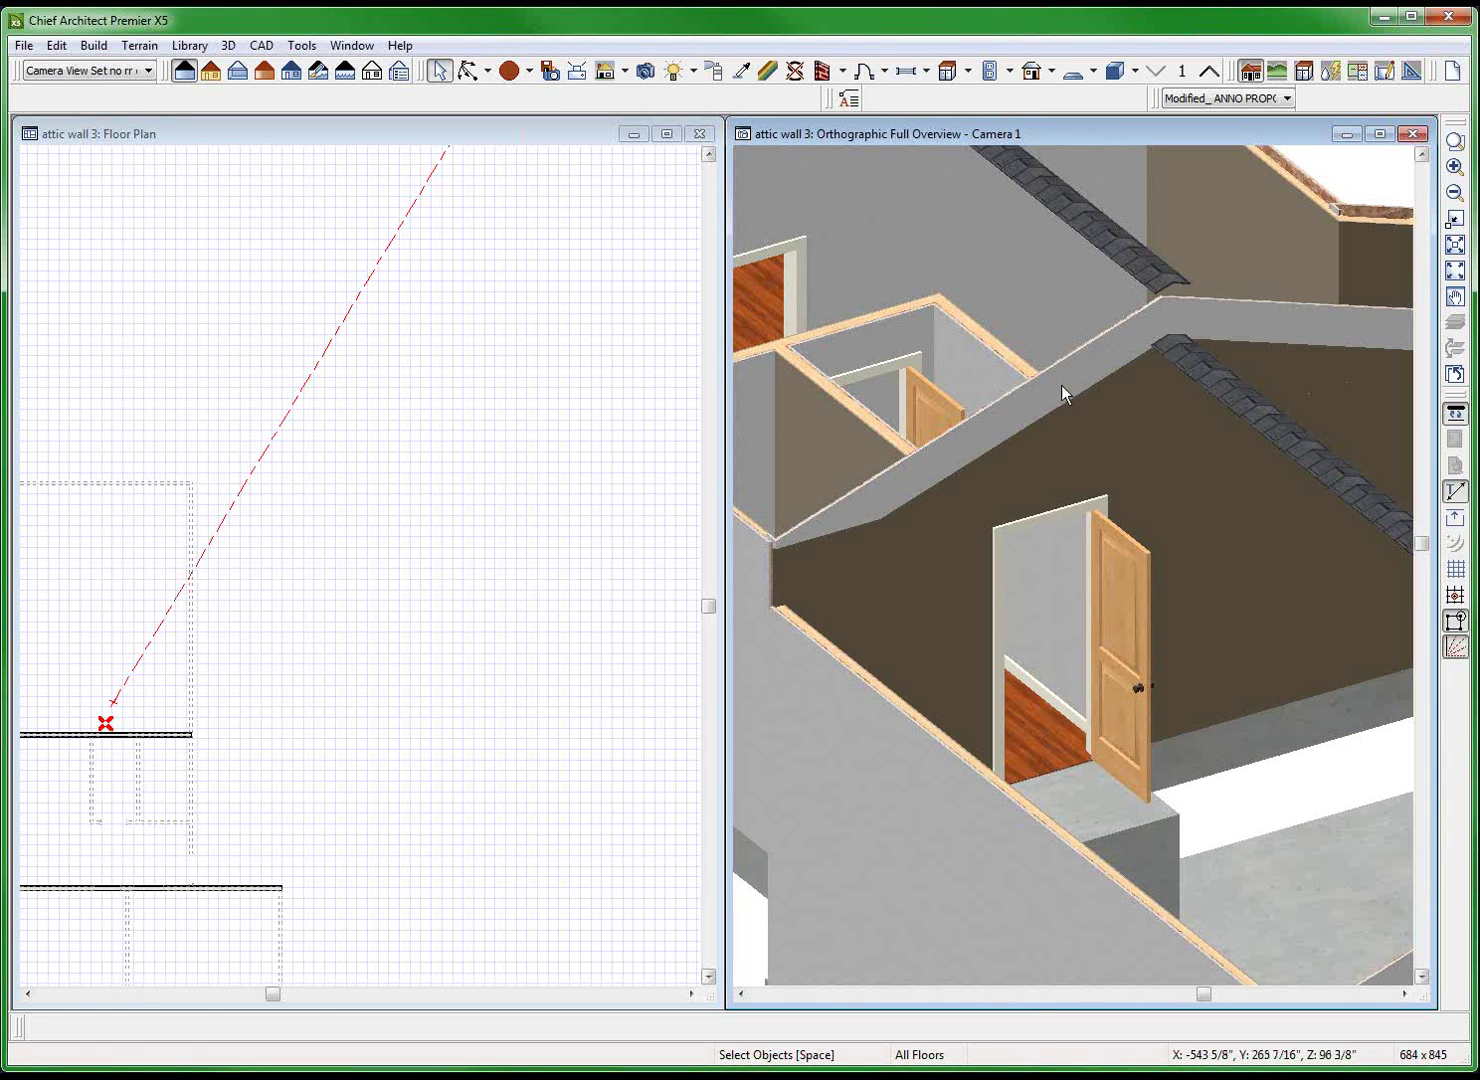
click(1065, 386)
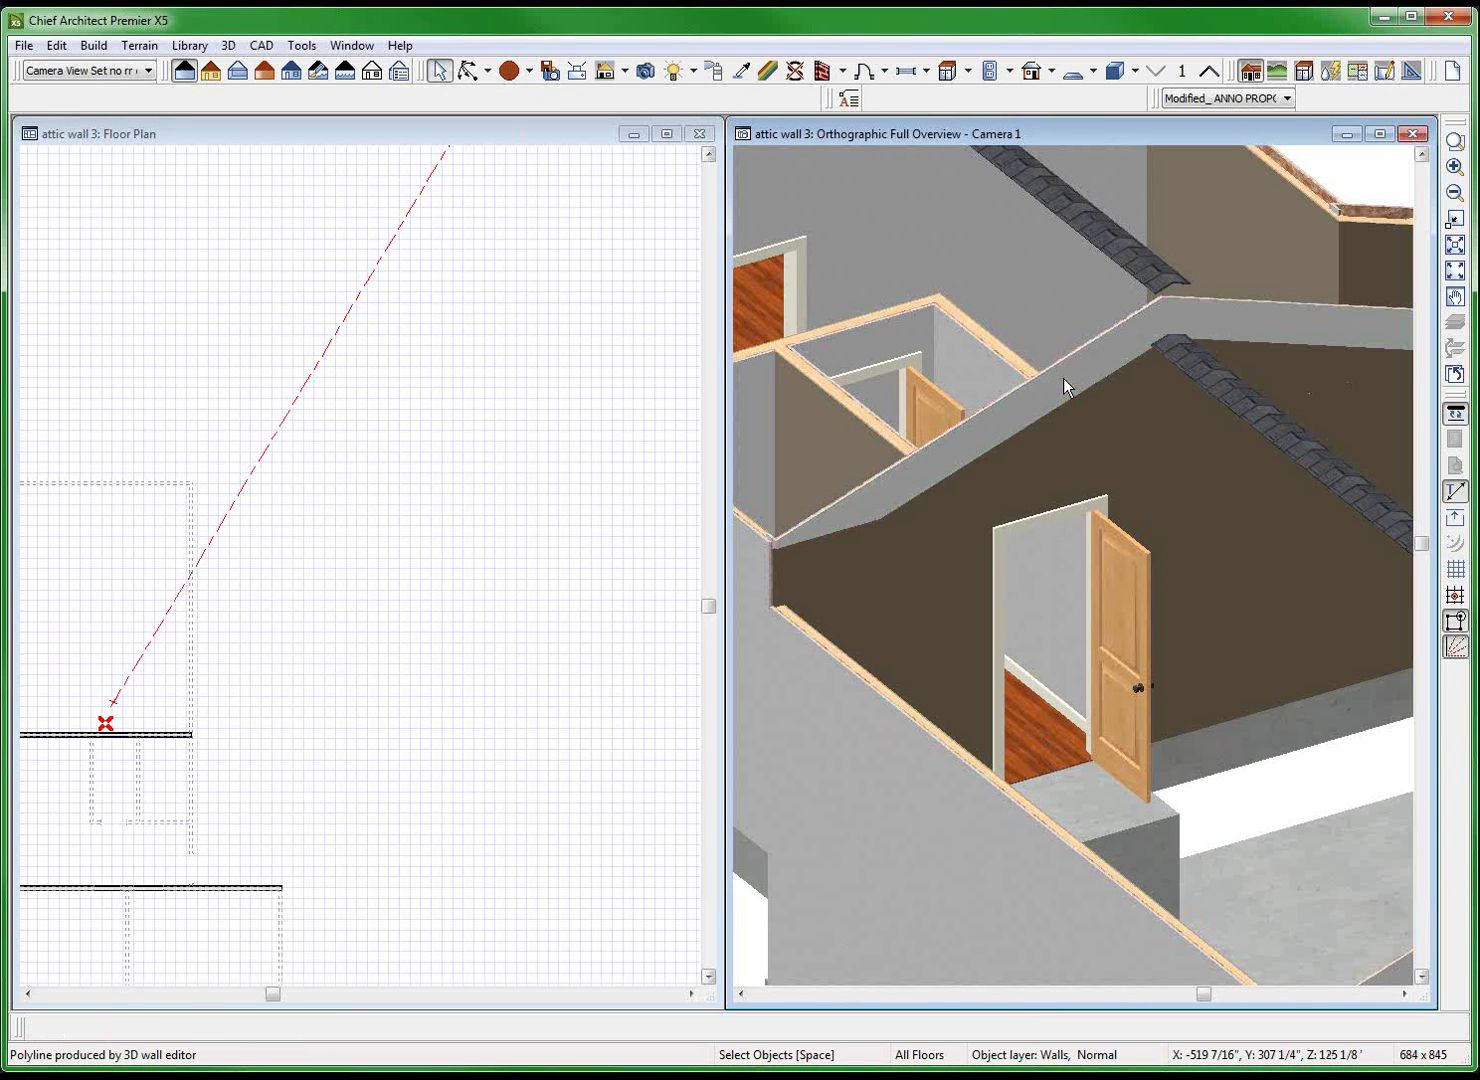
click(1099, 417)
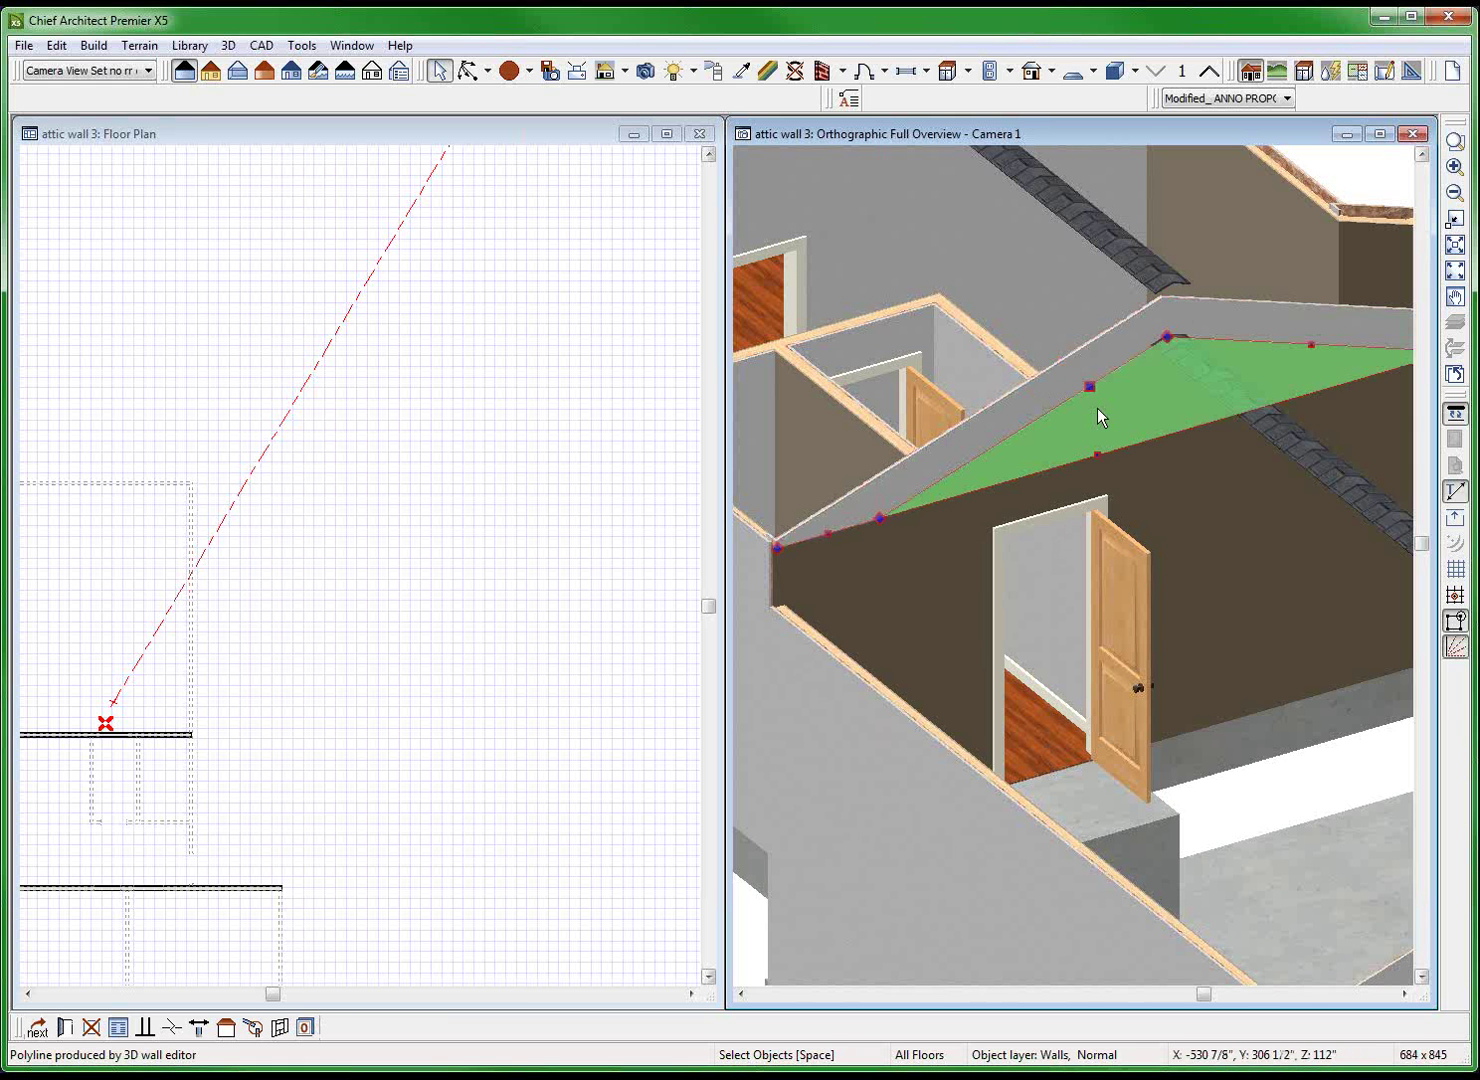
double_click(205, 608)
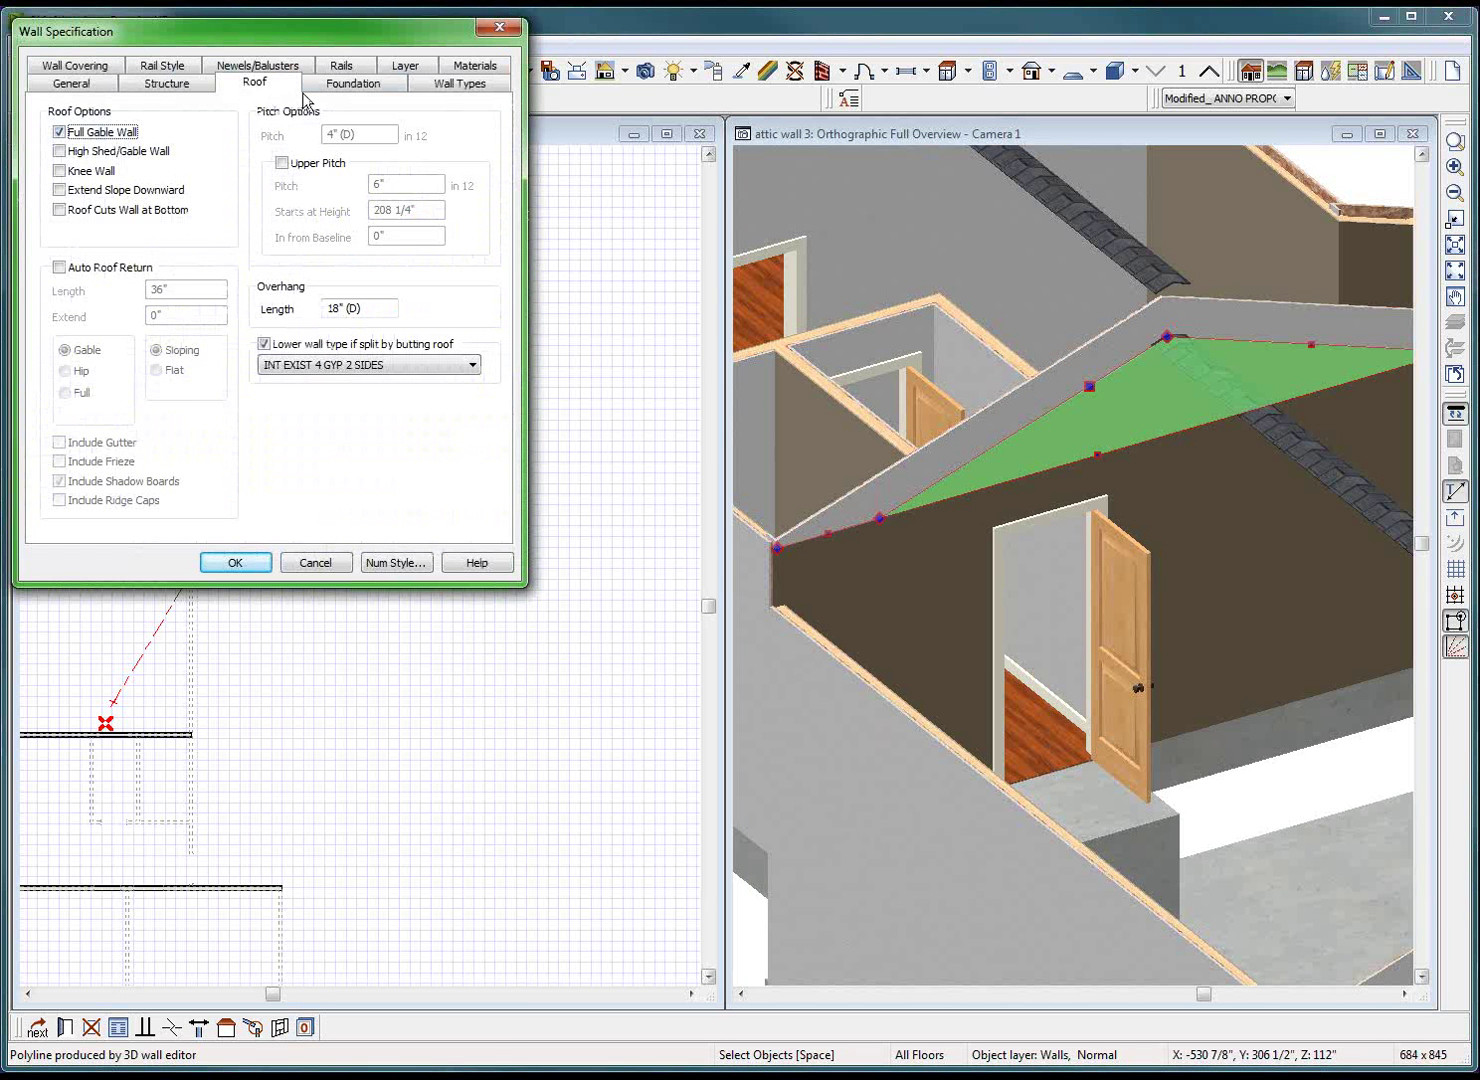
click(447, 91)
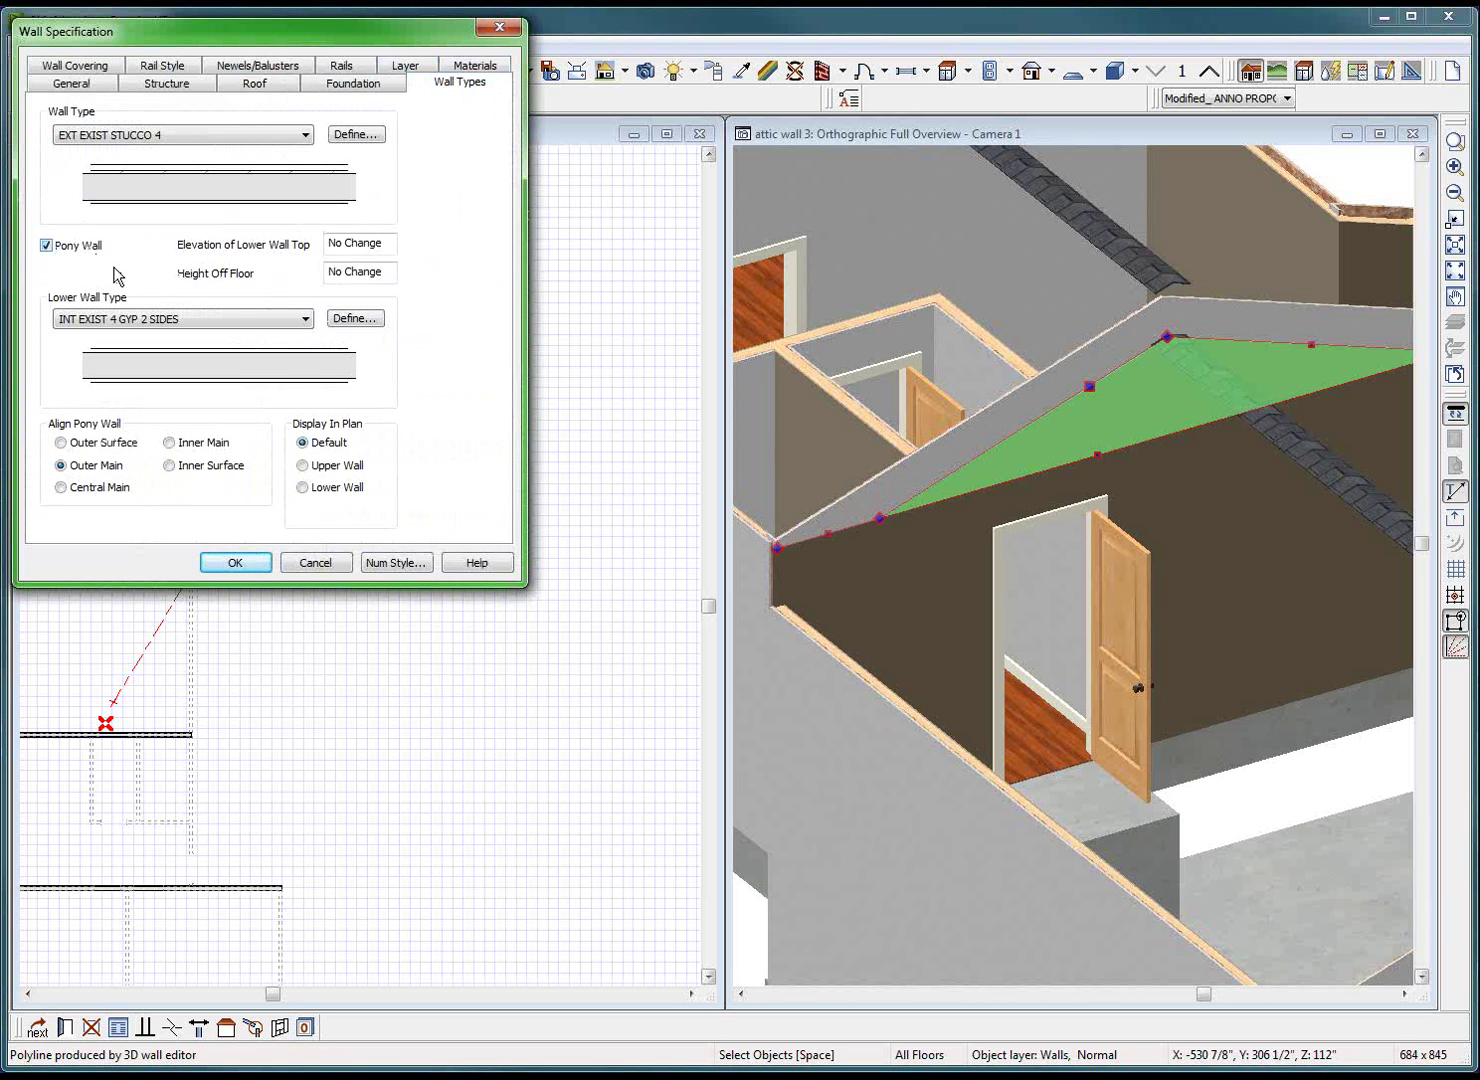
click(255, 85)
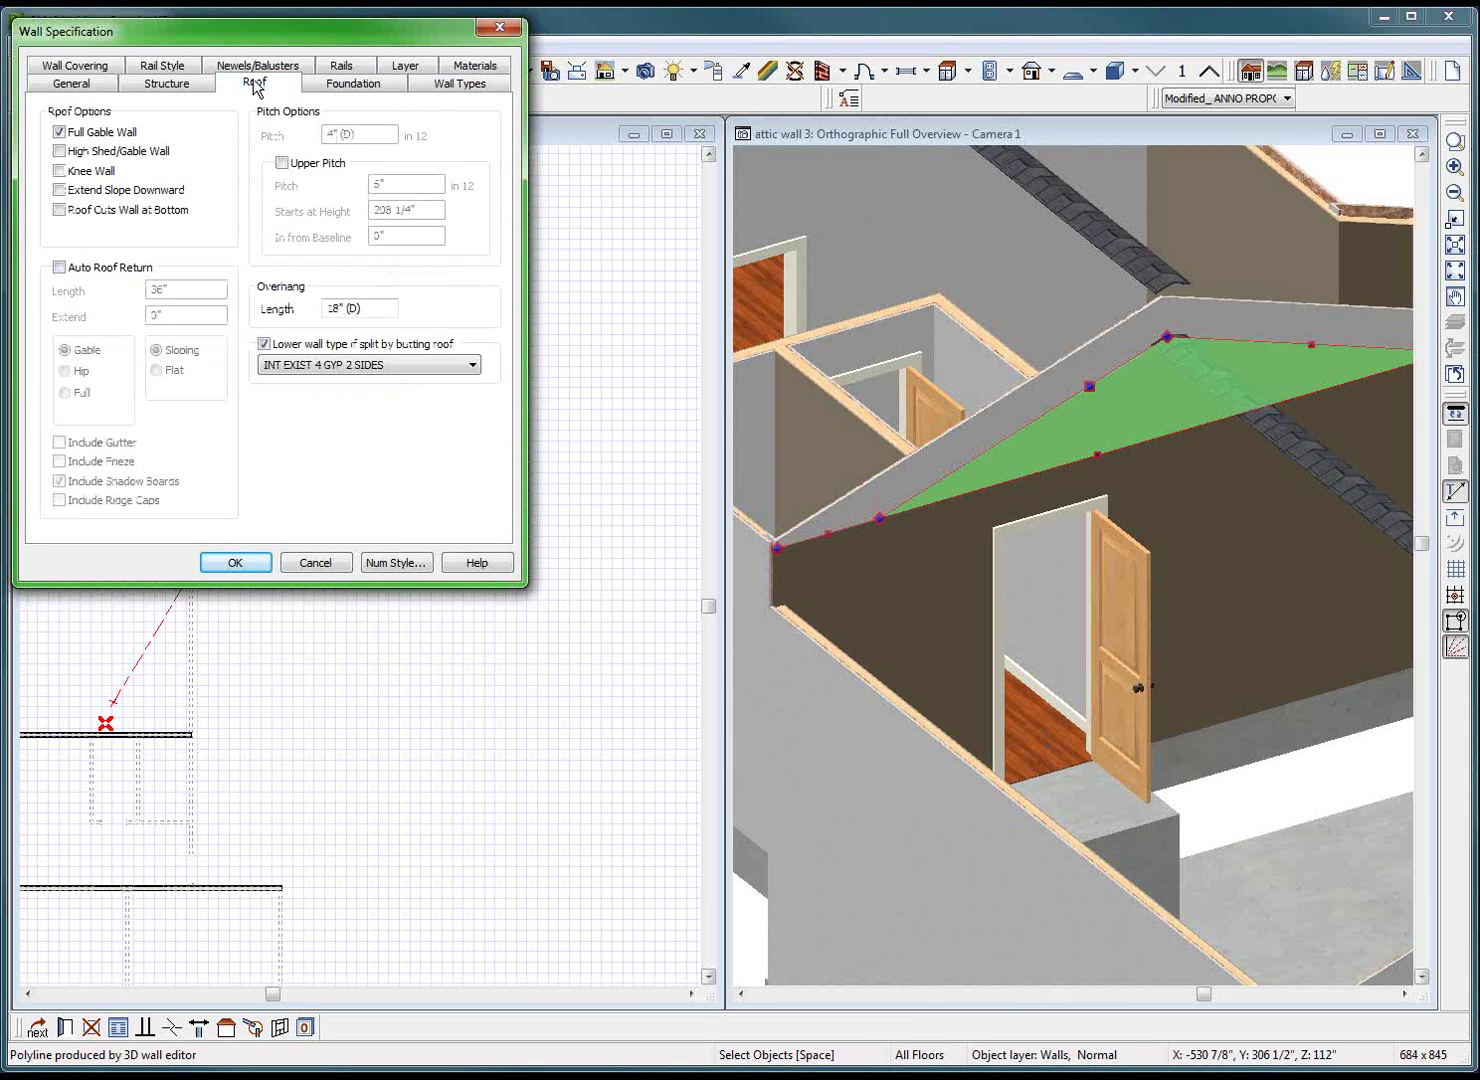
click(459, 85)
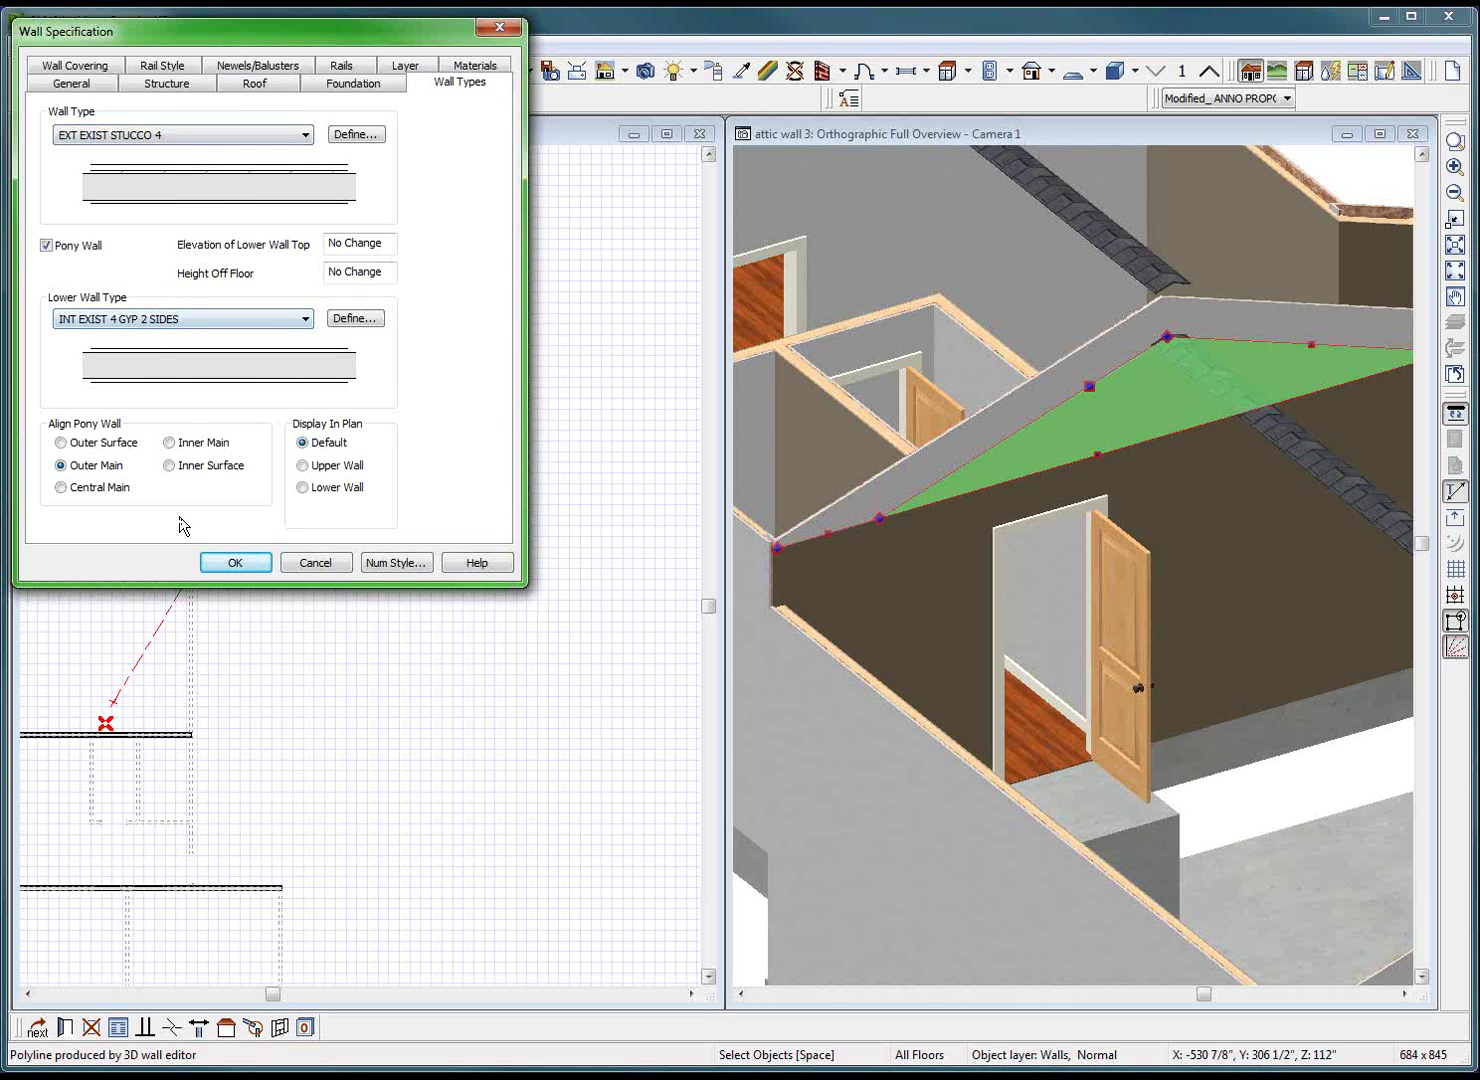
click(320, 563)
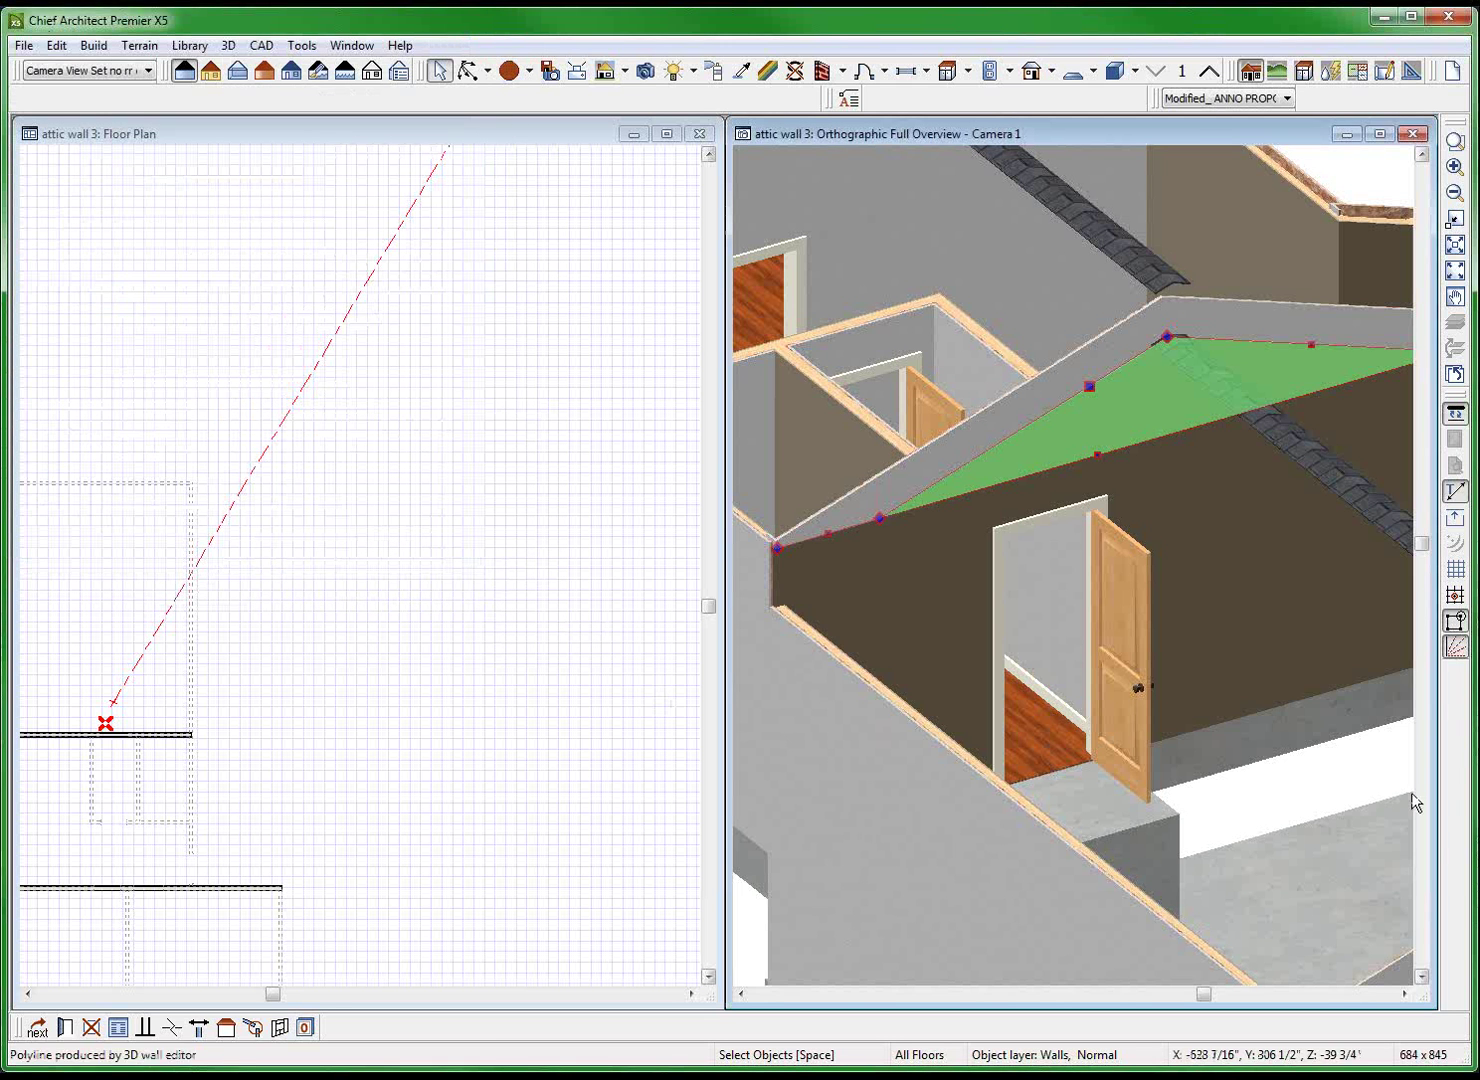
Change the door wall below the gable to wall type EXT EXIST STUCCO 4.
click(1232, 560)
click(1232, 560)
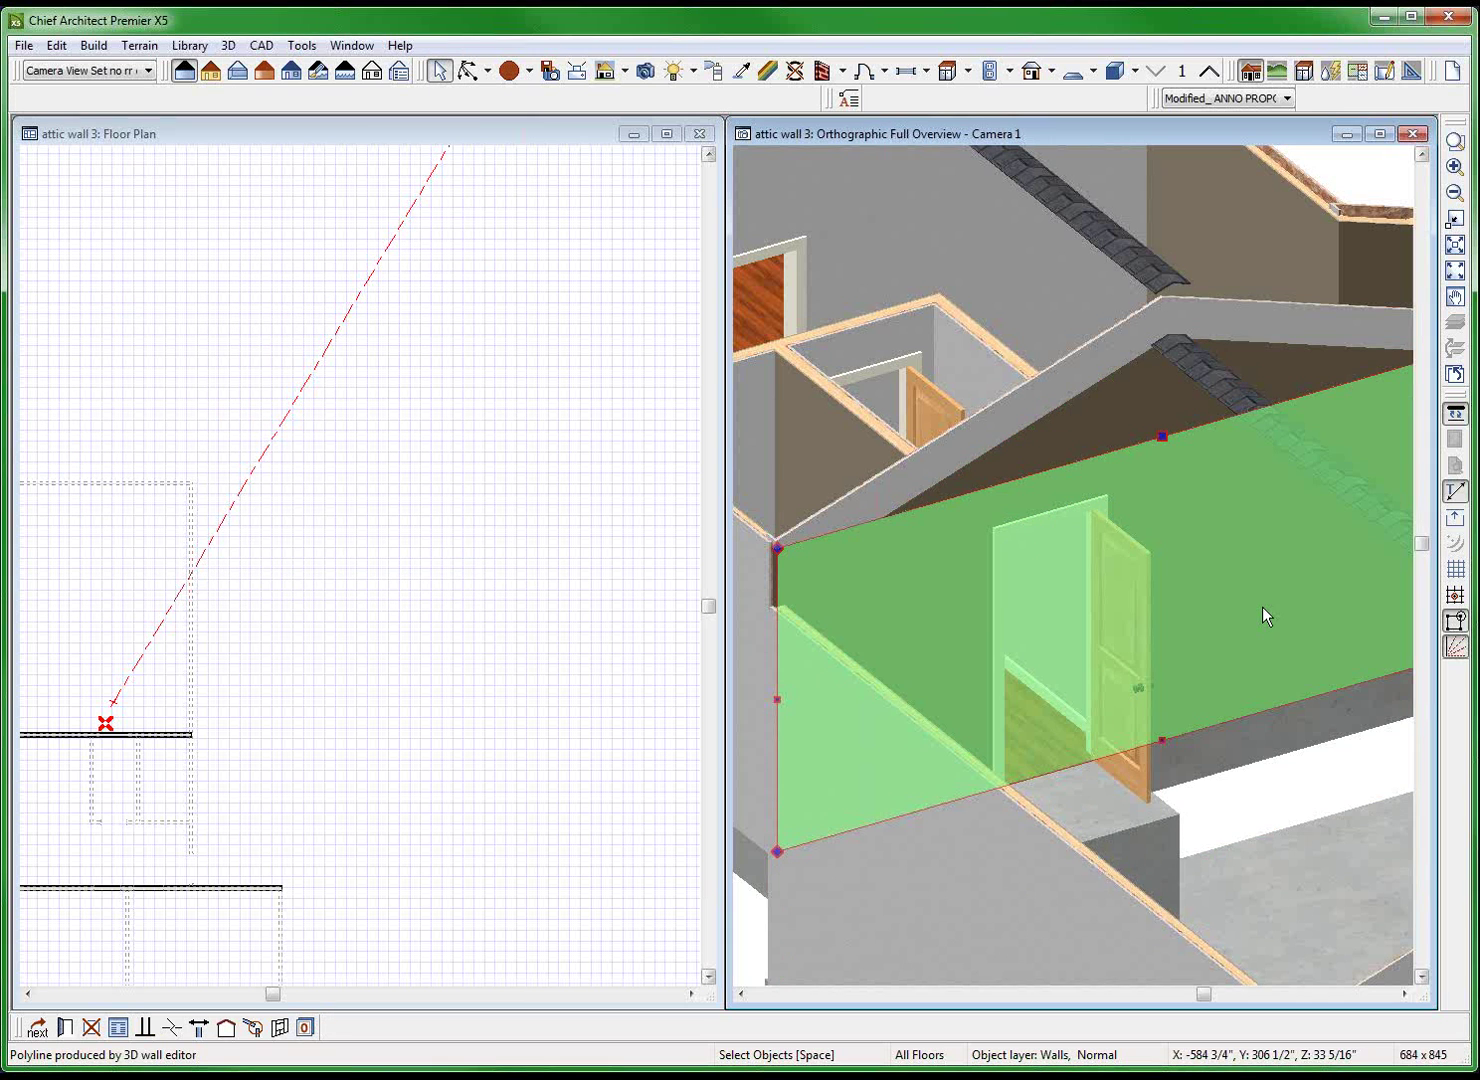
scroll(851, 651, down, 2)
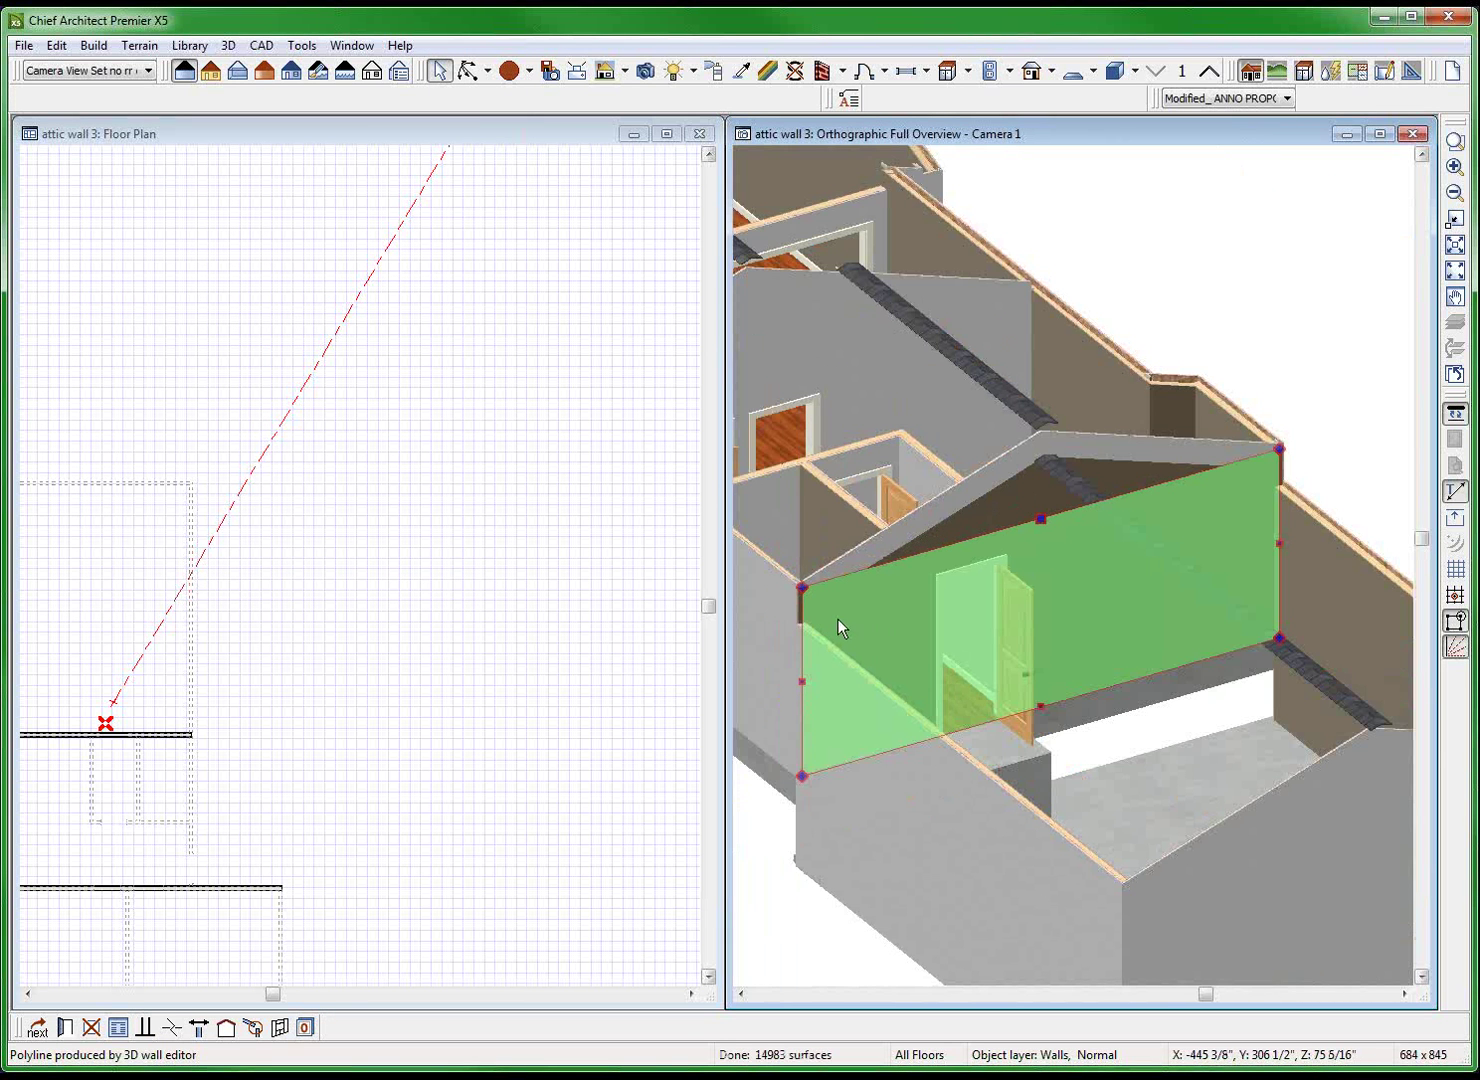
scroll(839, 619, up, 2)
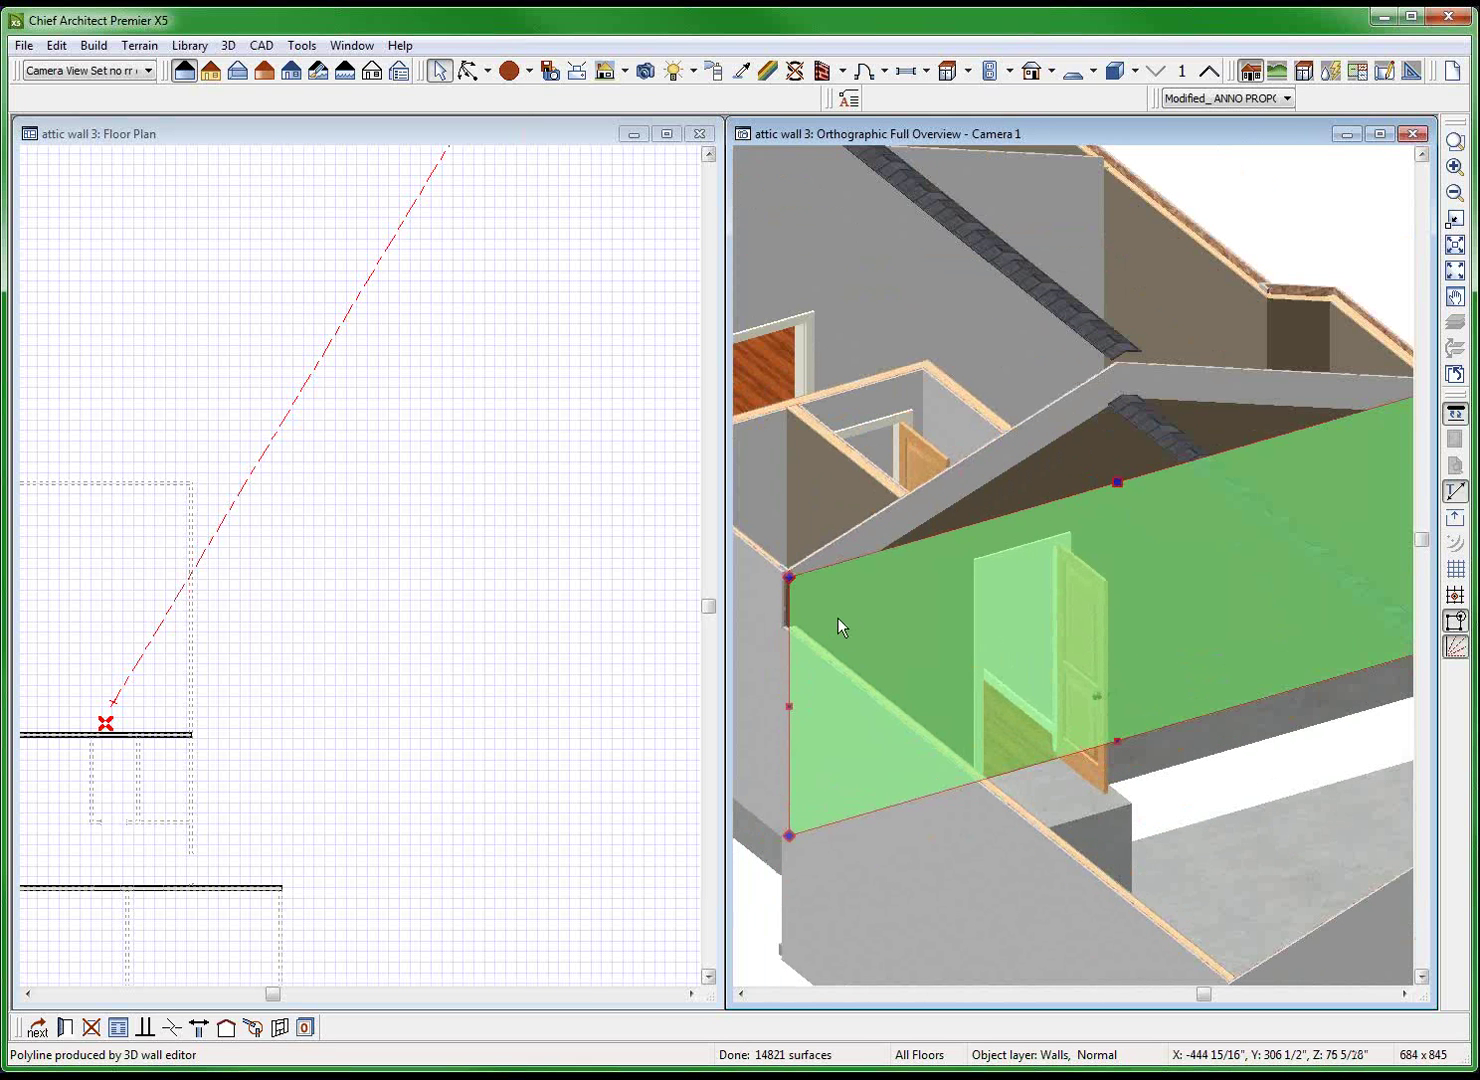
double_click(838, 621)
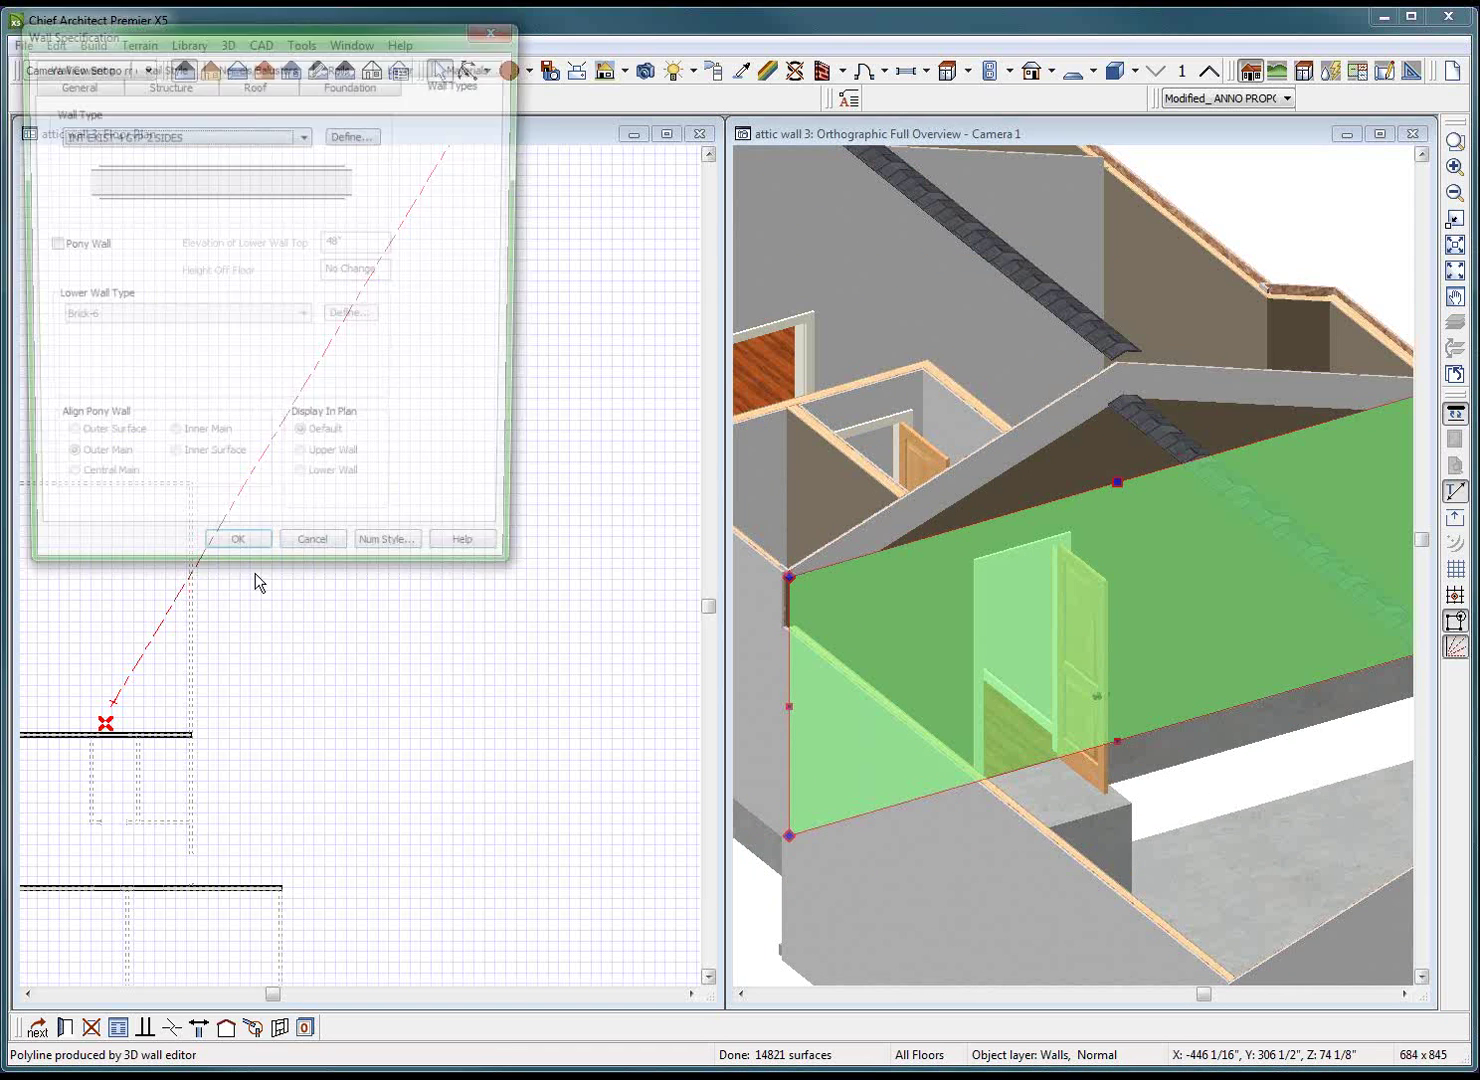
click(268, 136)
scroll(268, 150, up, 1)
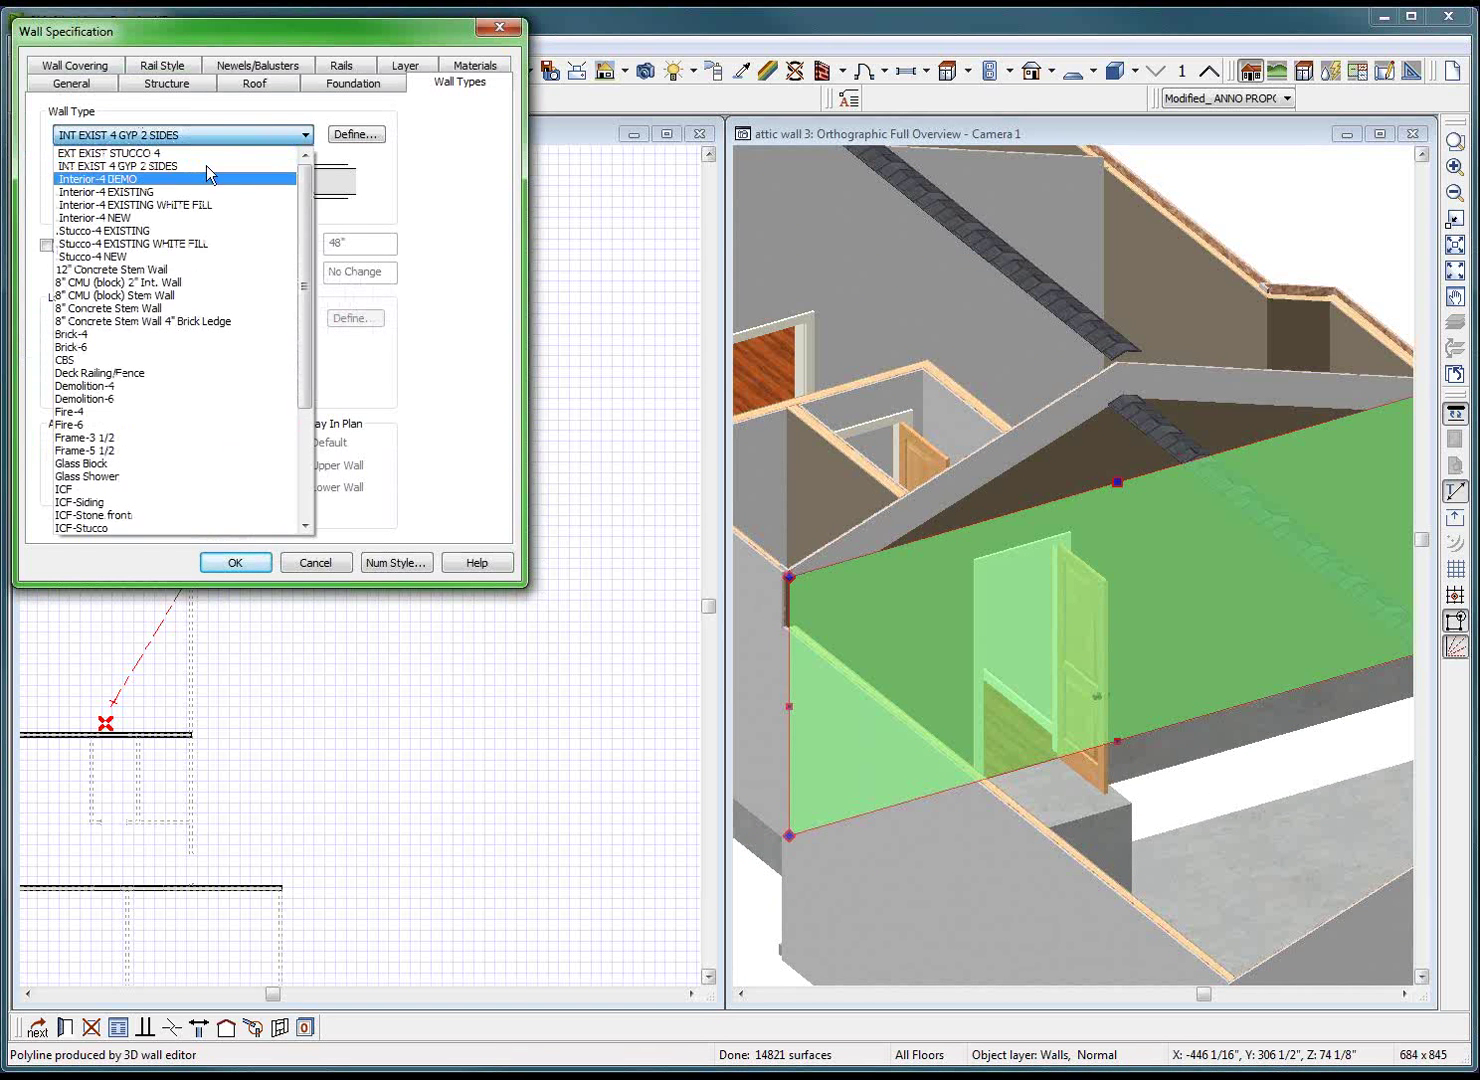
click(152, 154)
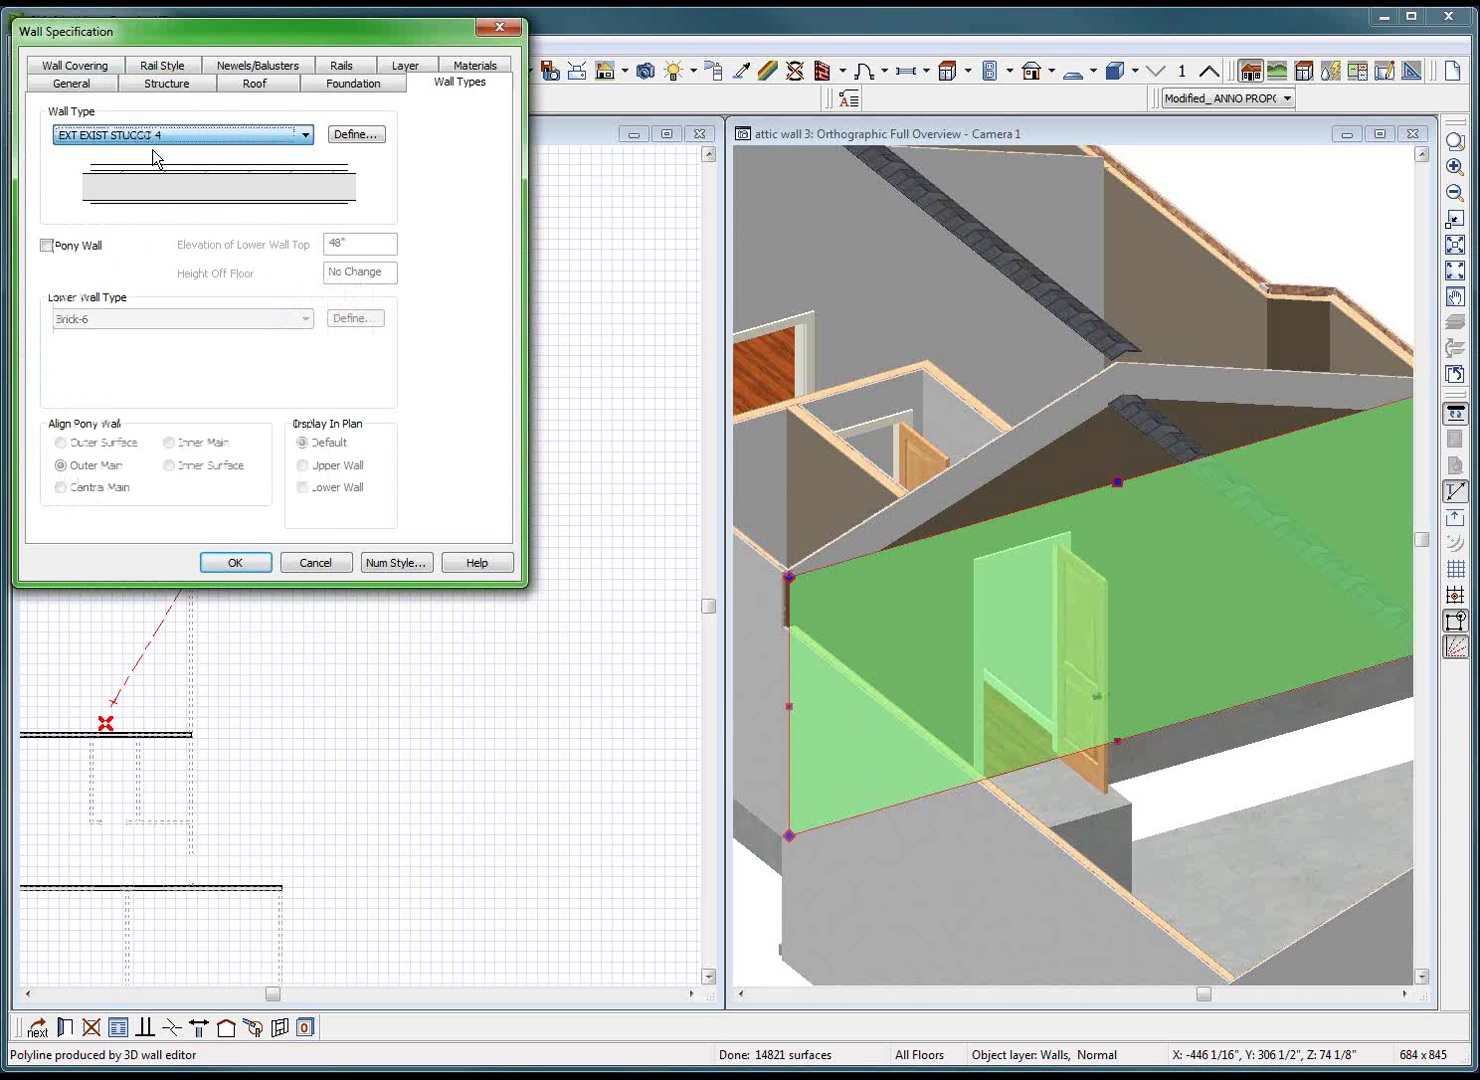
click(234, 563)
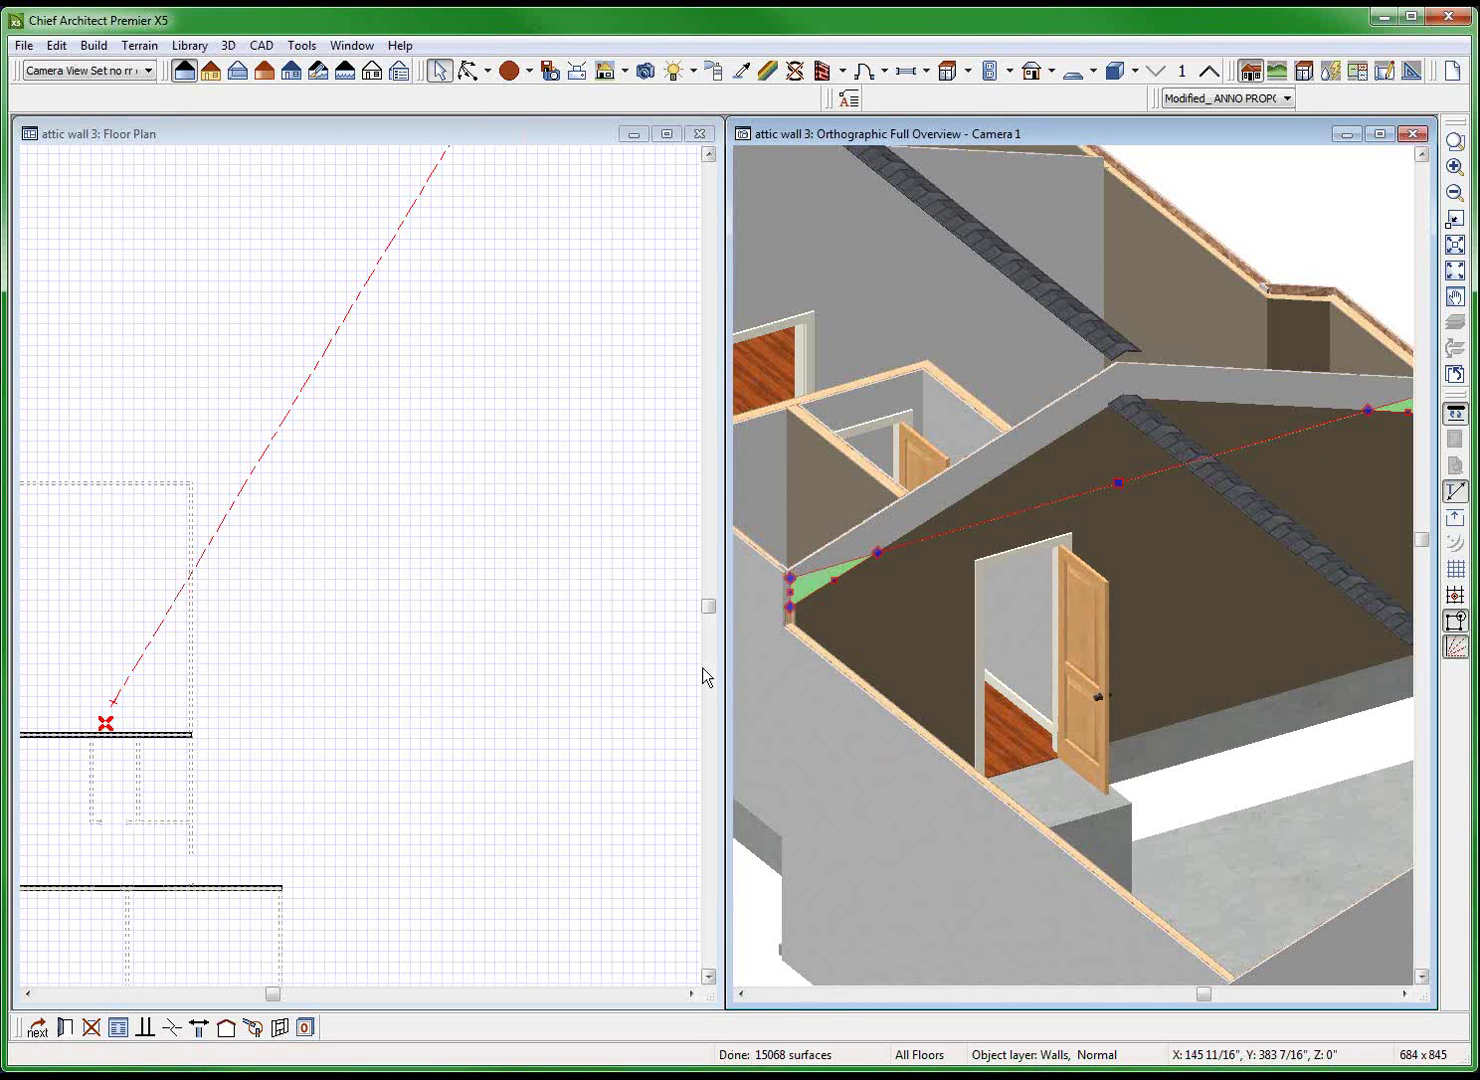
click(1053, 565)
key(Escape)
scroll(957, 559, down, 2)
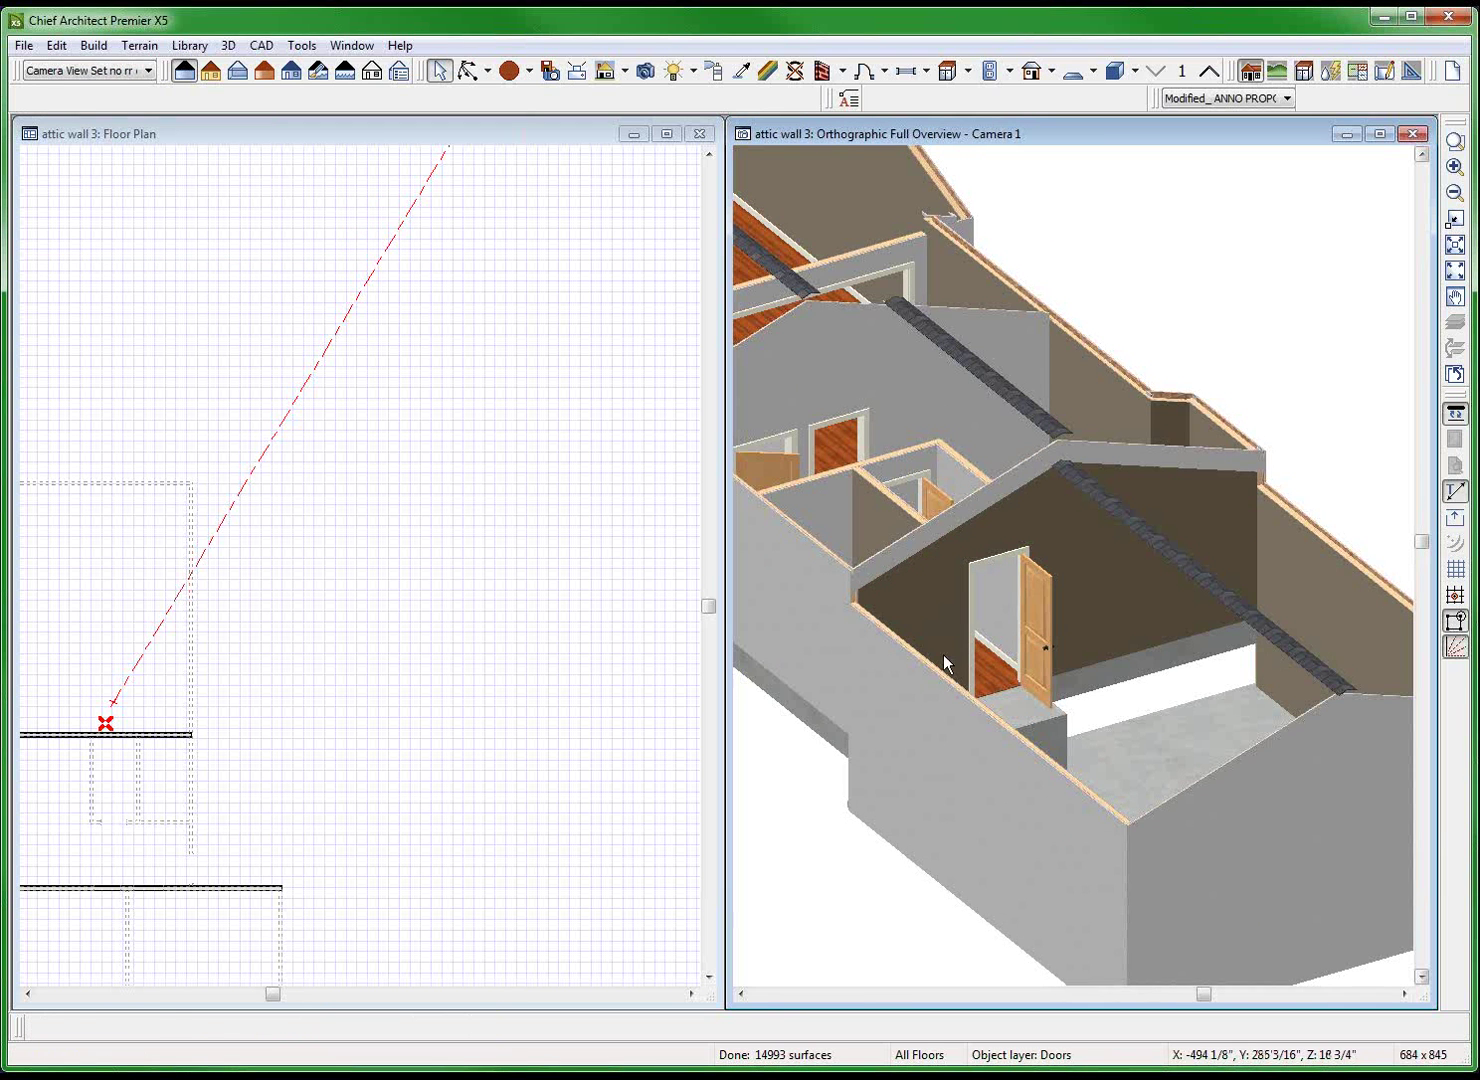
click(943, 655)
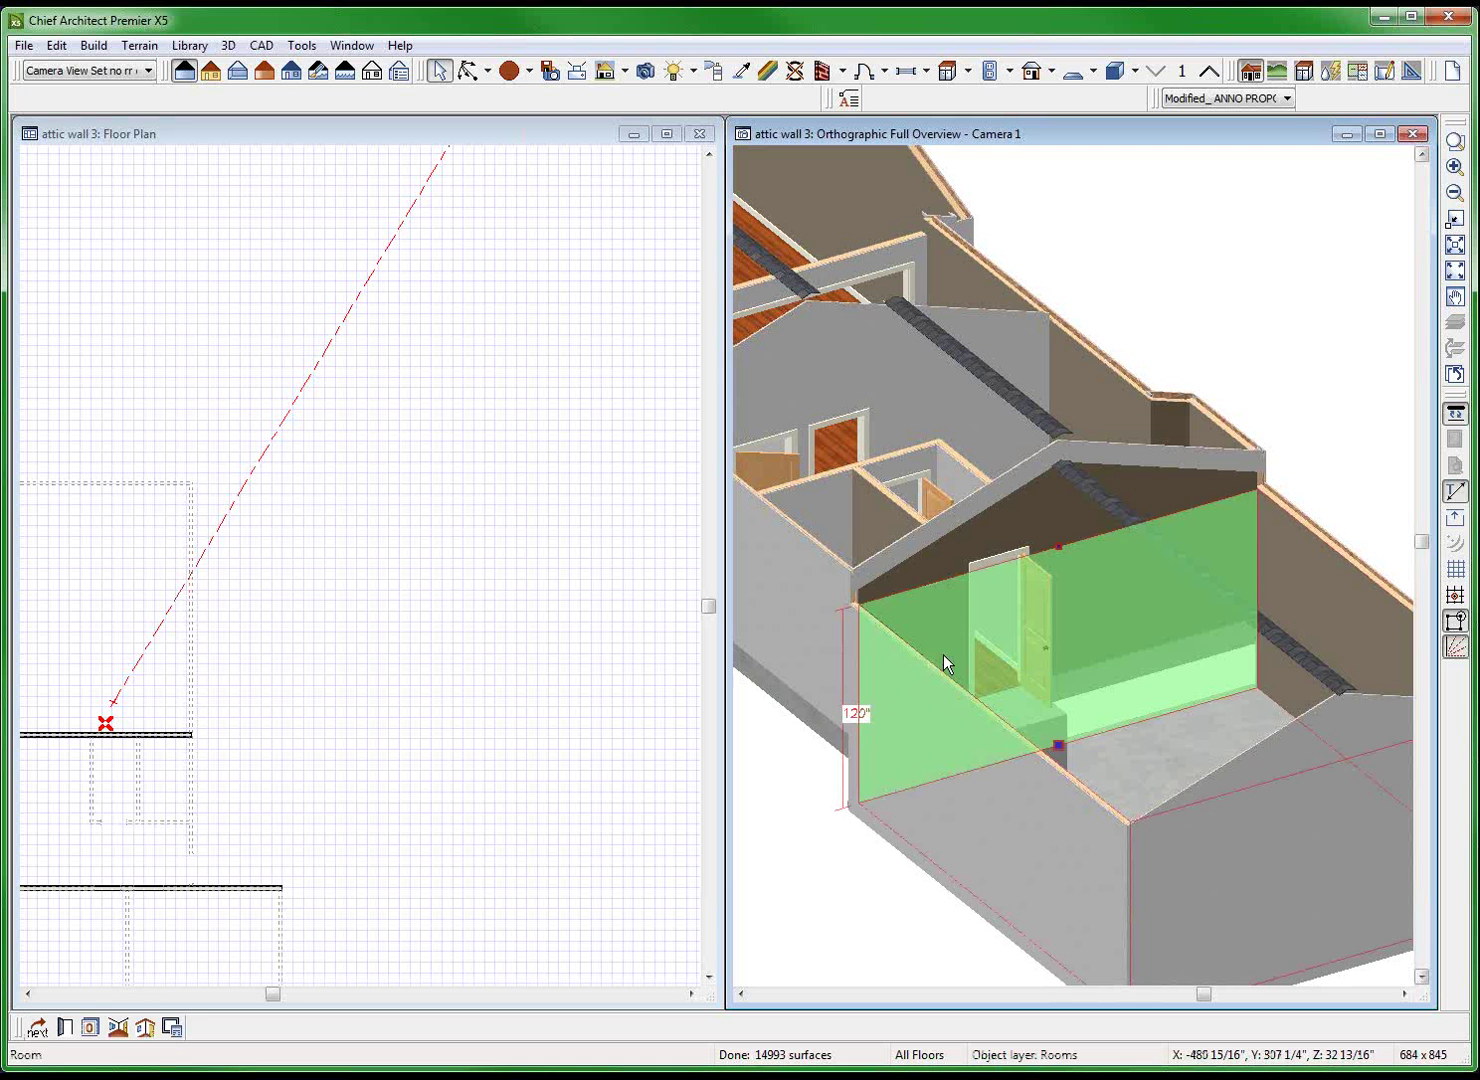
key(Escape)
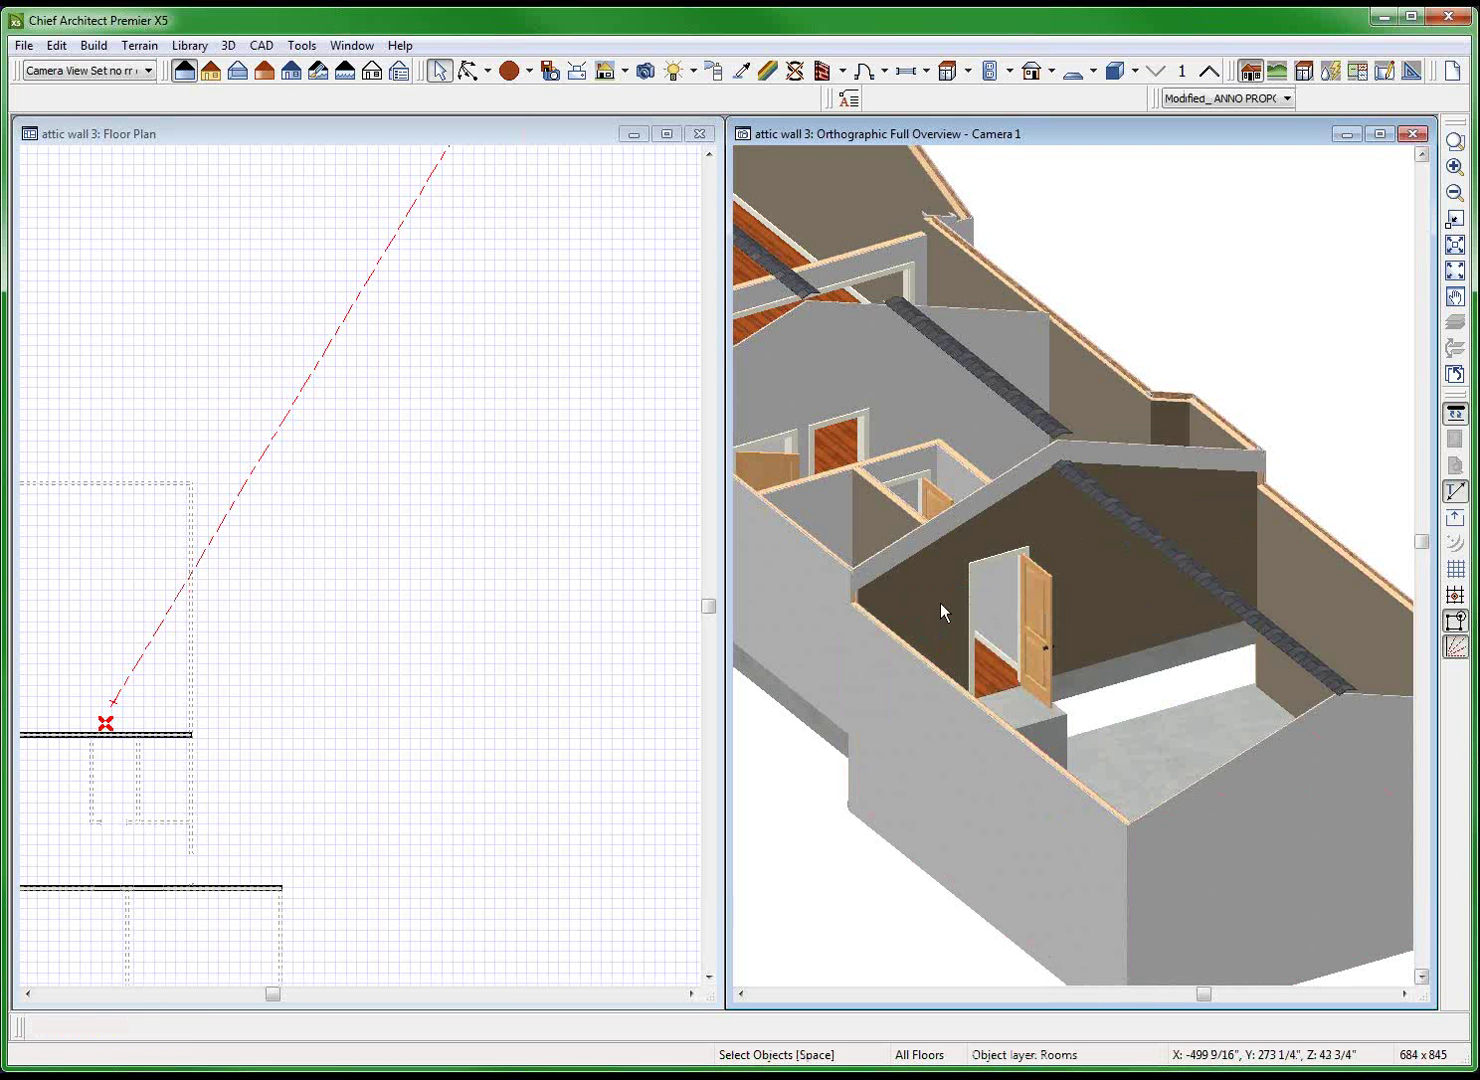
scroll(1065, 505, up, 3)
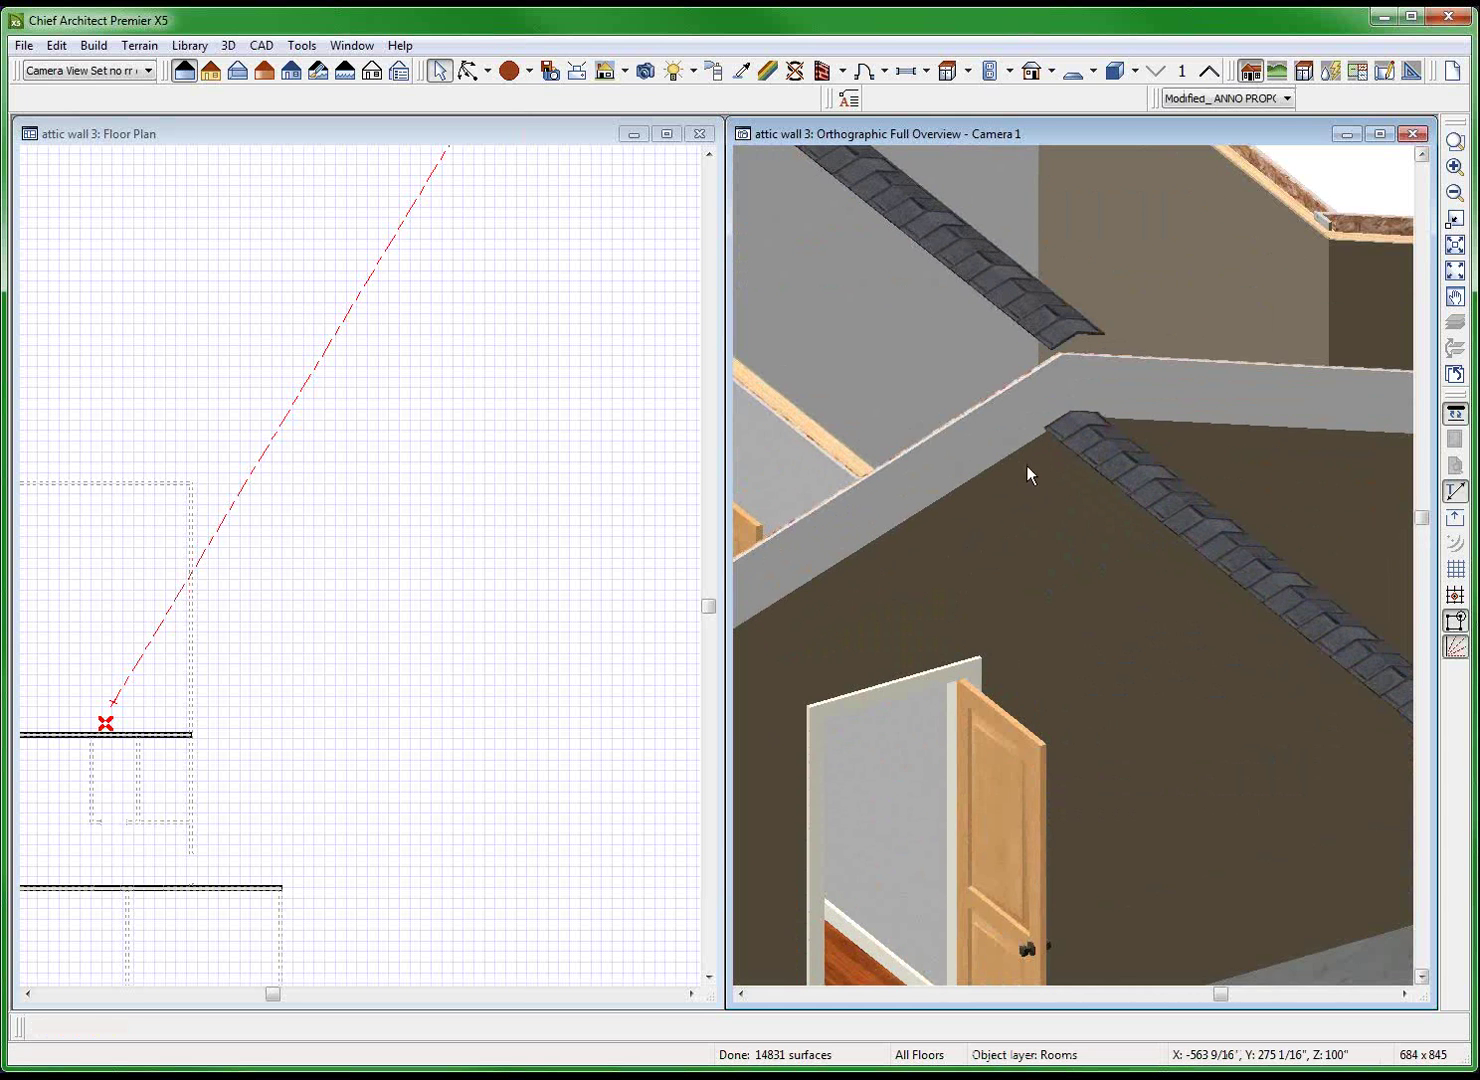
scroll(1026, 465, down, 2)
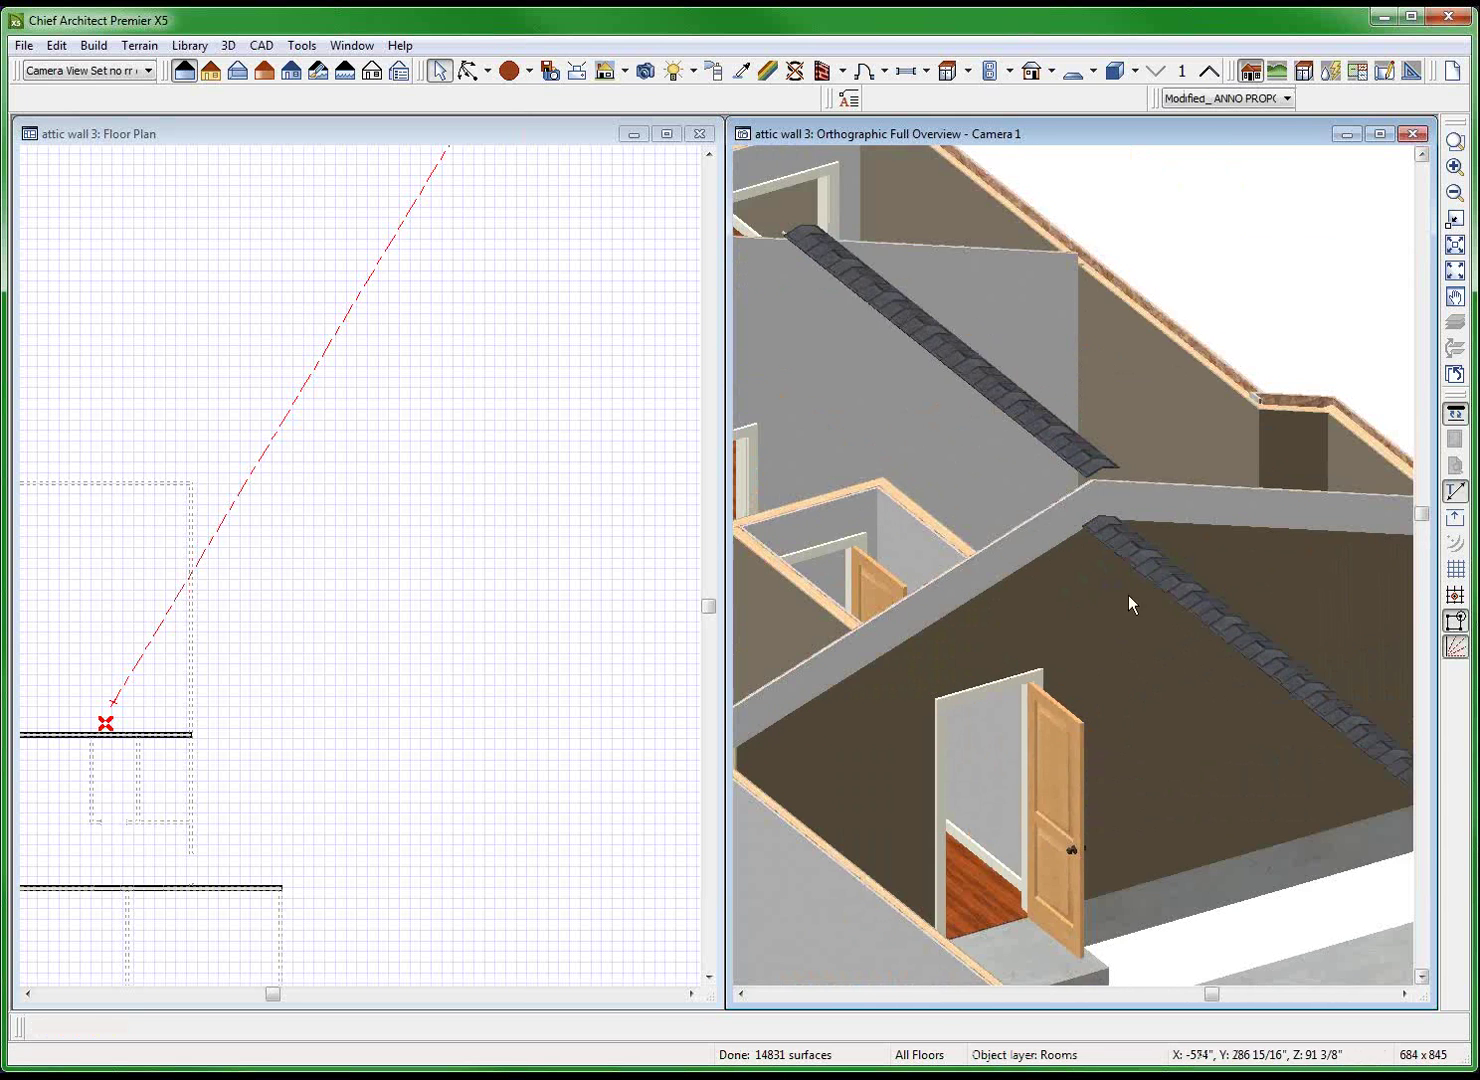
scroll(1129, 602, down, 1)
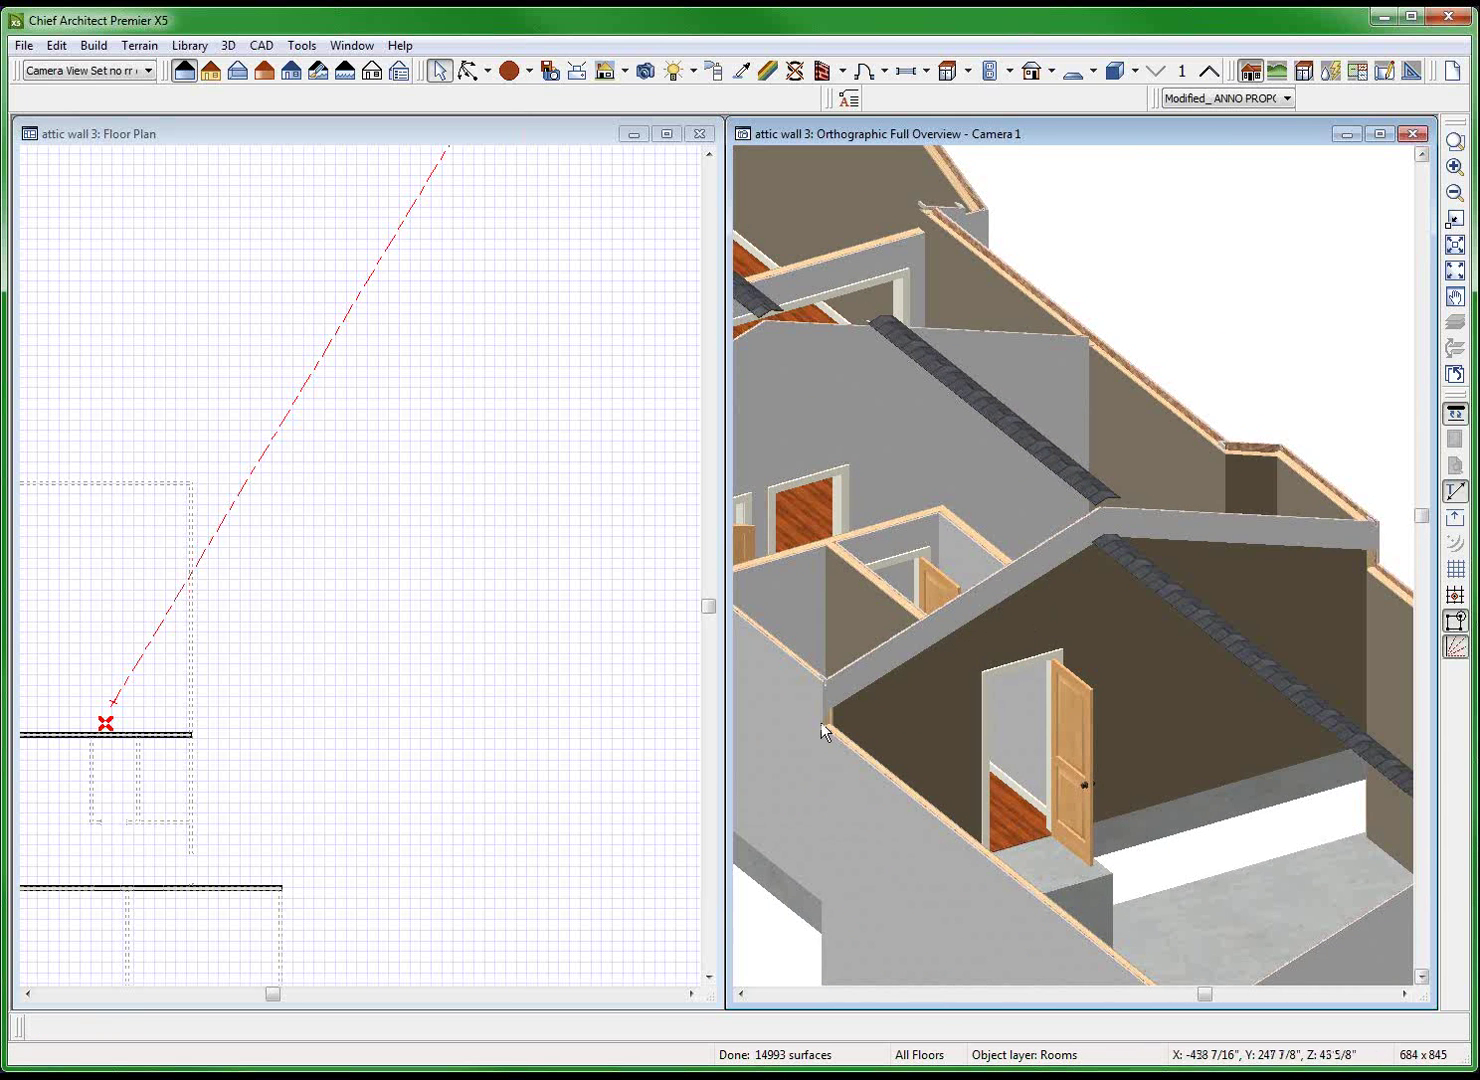
scroll(816, 733, up, 1)
scroll(847, 740, up, 3)
scroll(853, 719, down, 1)
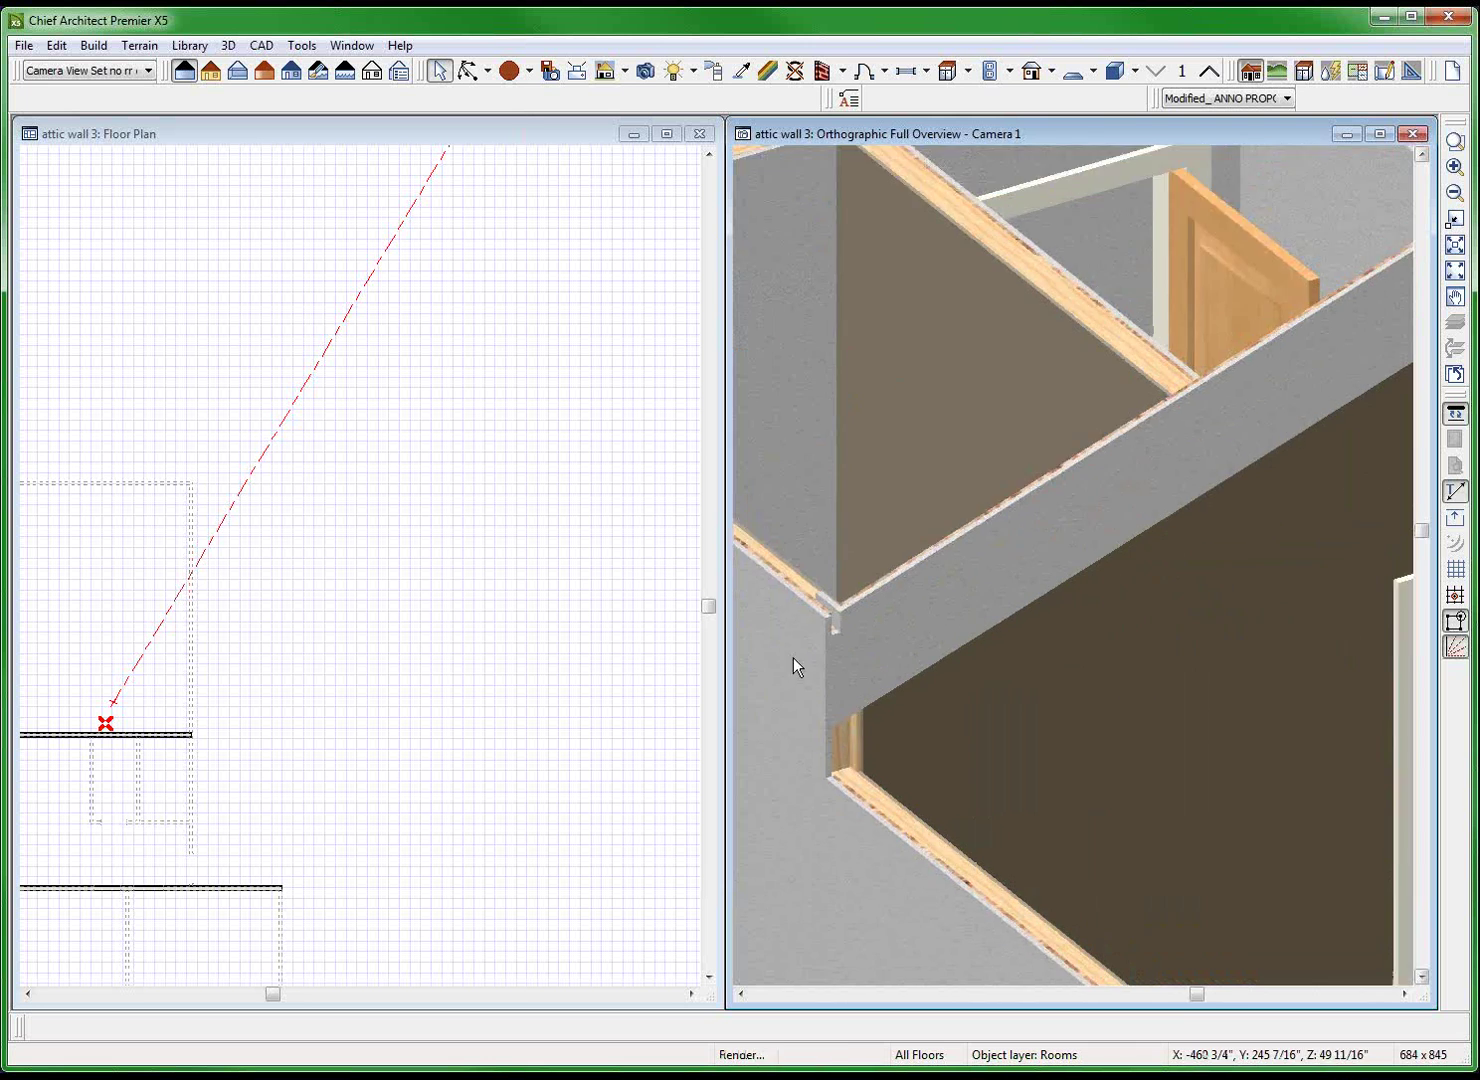
scroll(794, 668, down, 2)
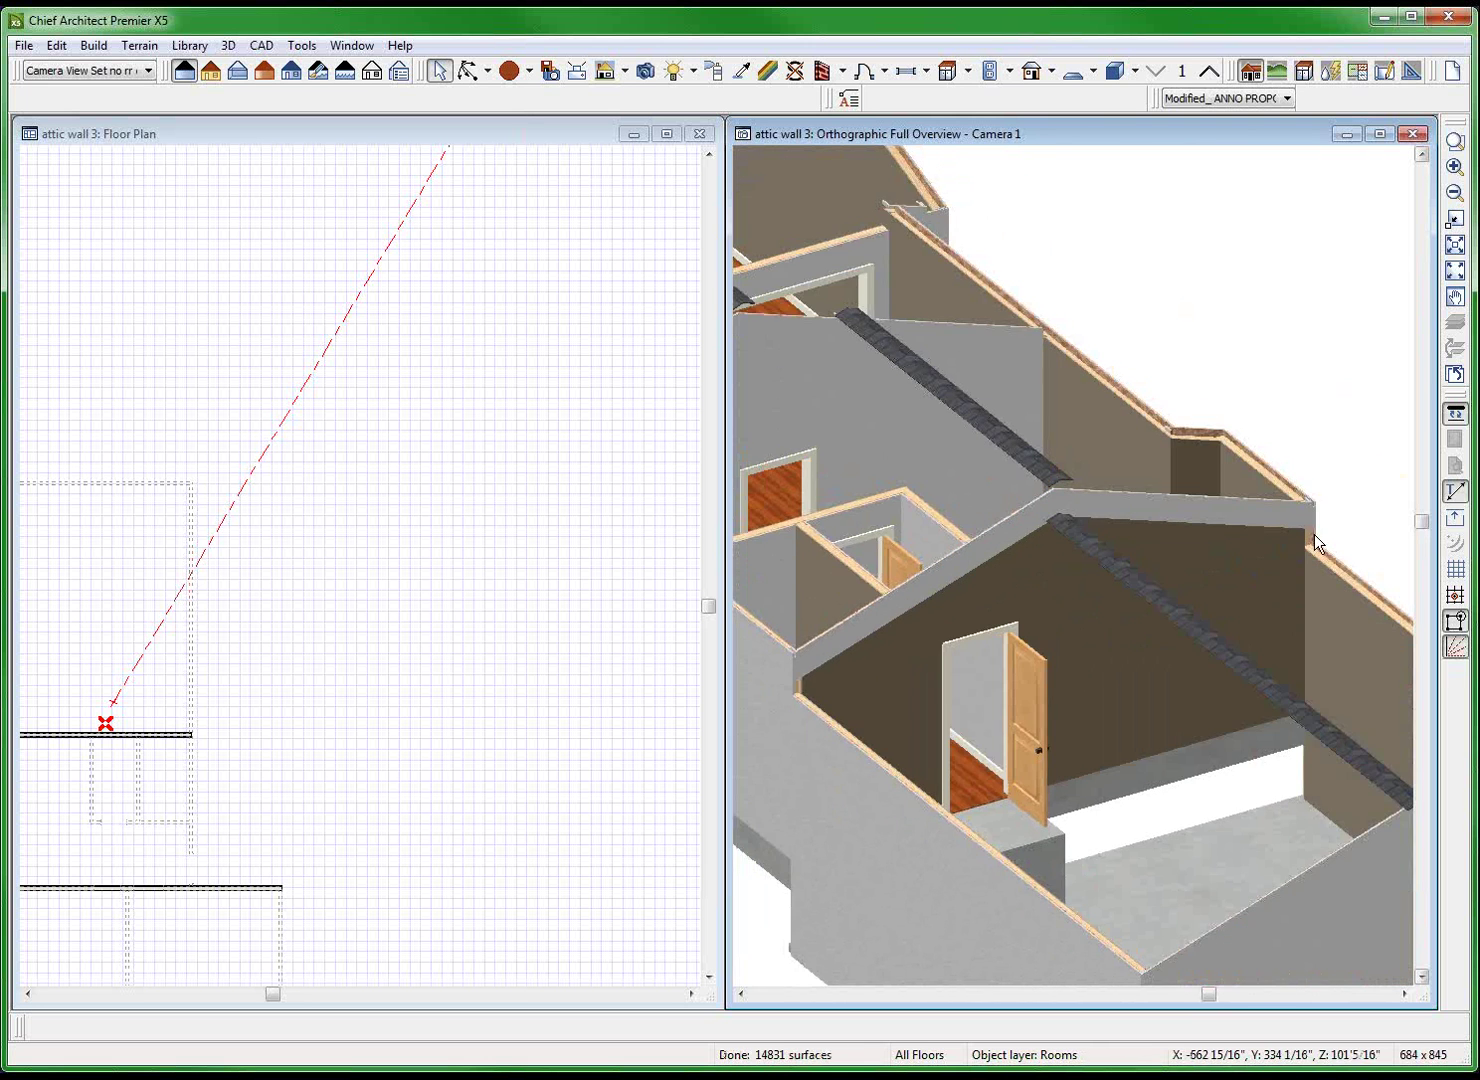
scroll(1314, 542, up, 2)
scroll(1310, 541, up, 1)
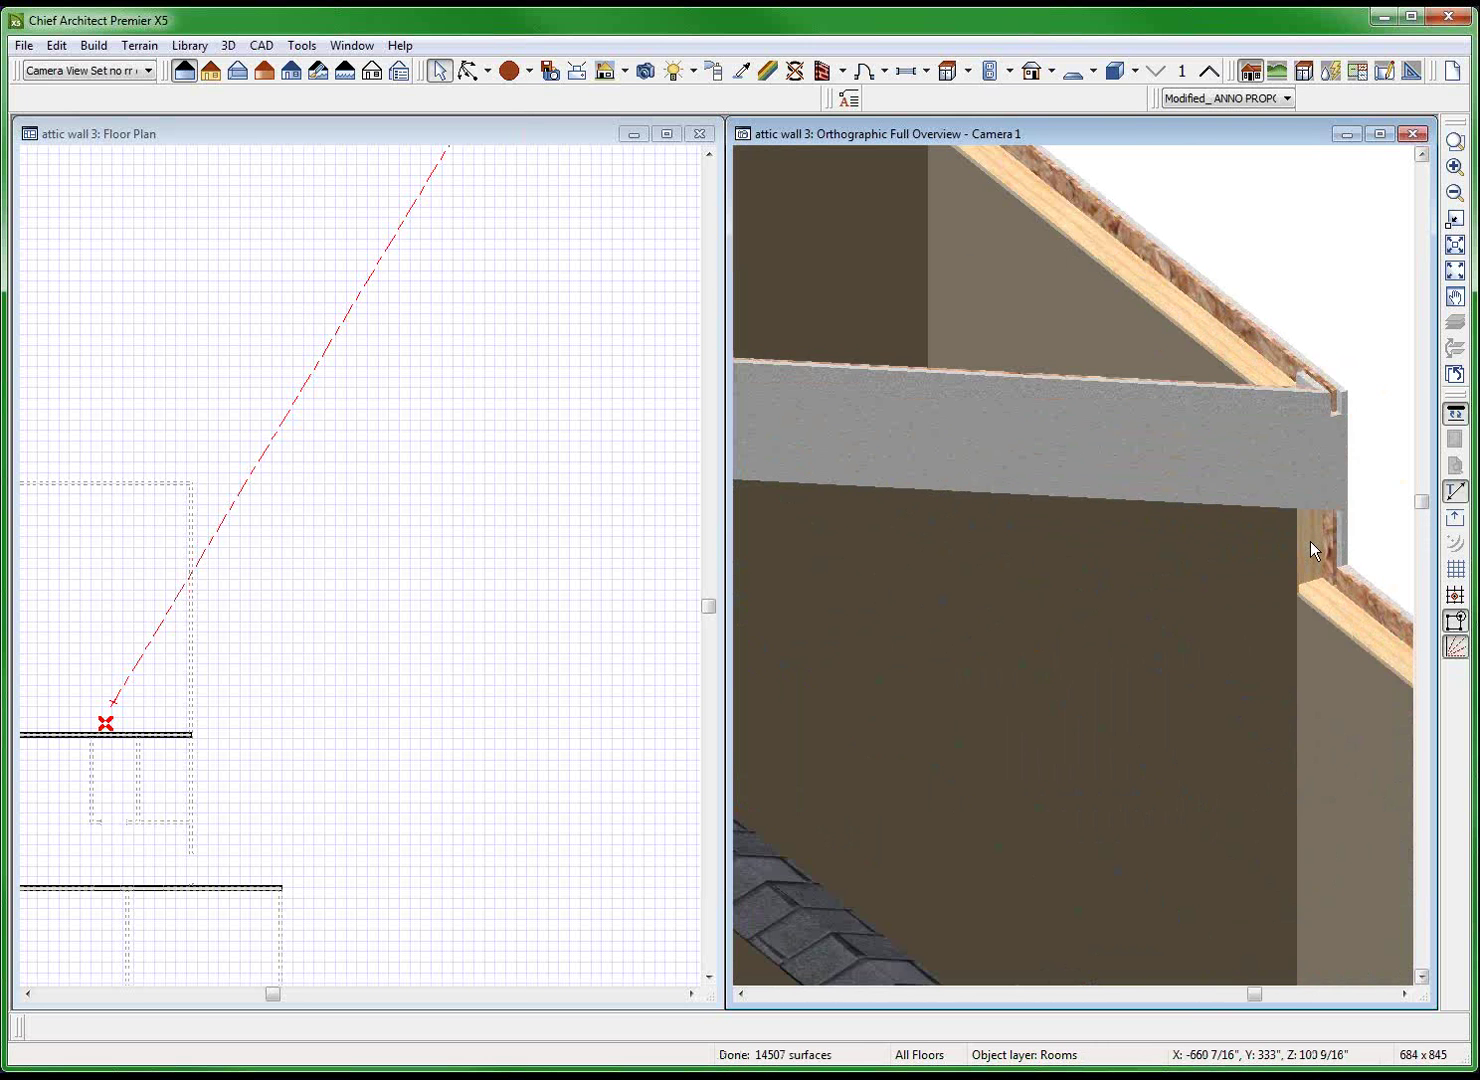
scroll(1315, 513, down, 1)
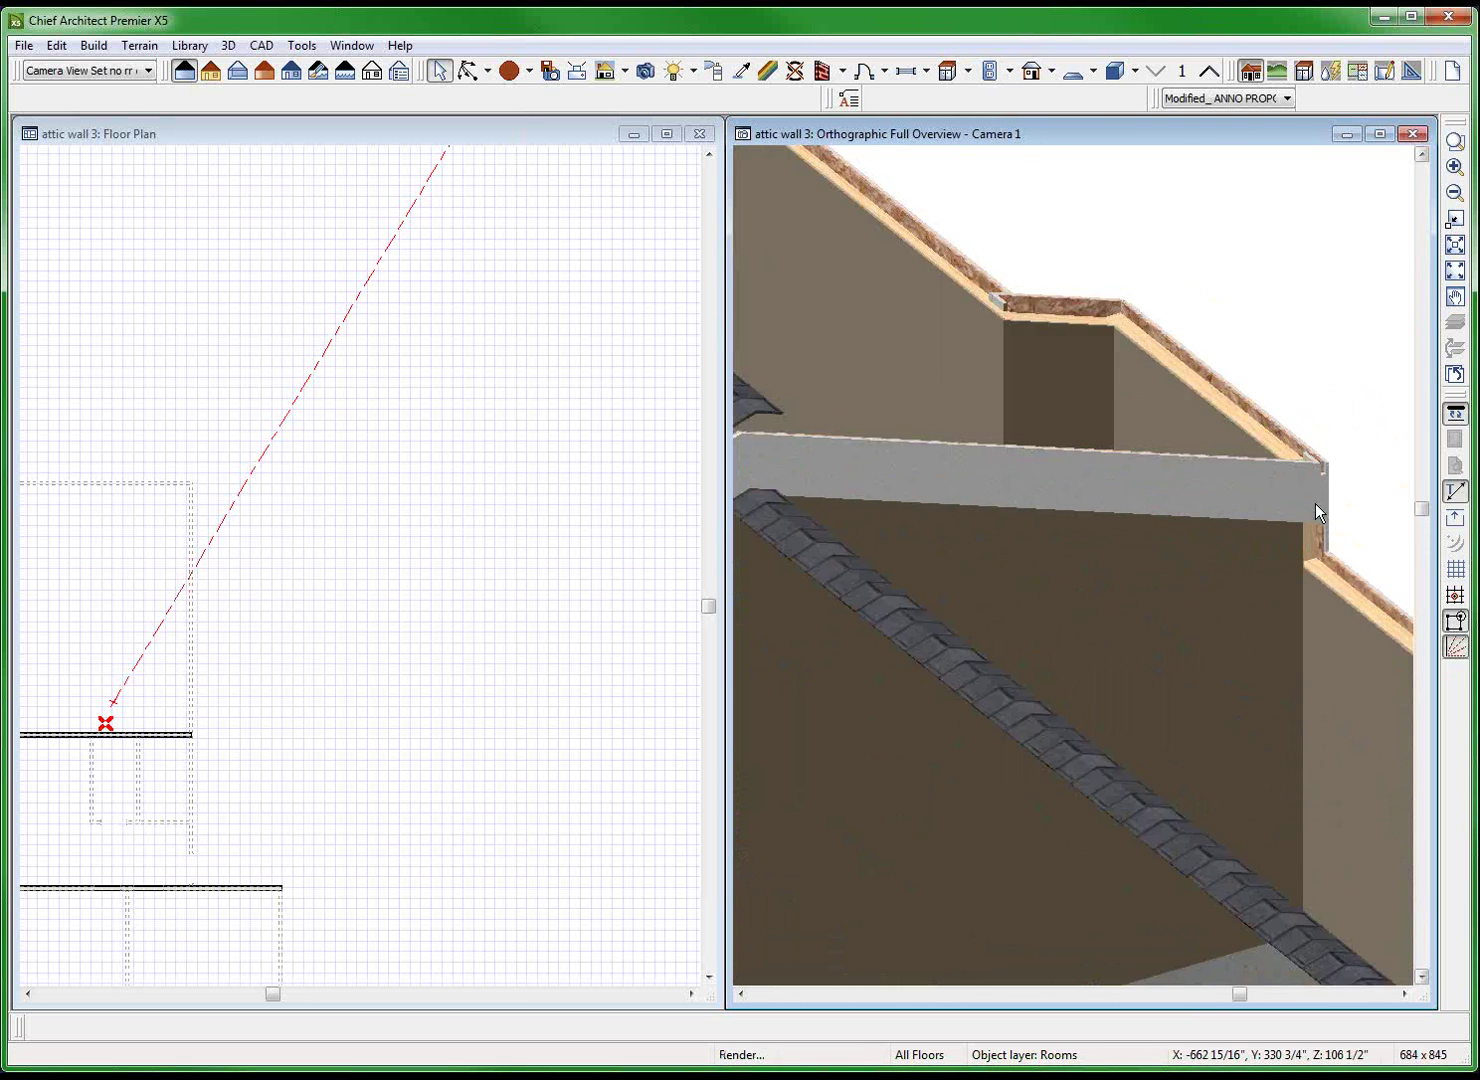
scroll(1315, 512, down, 1)
On the floor below, make the wall a pony wall: EXT EXIST STUCCO 4 over INT EXIST 4 GYP 2 SIDES.
click(506, 543)
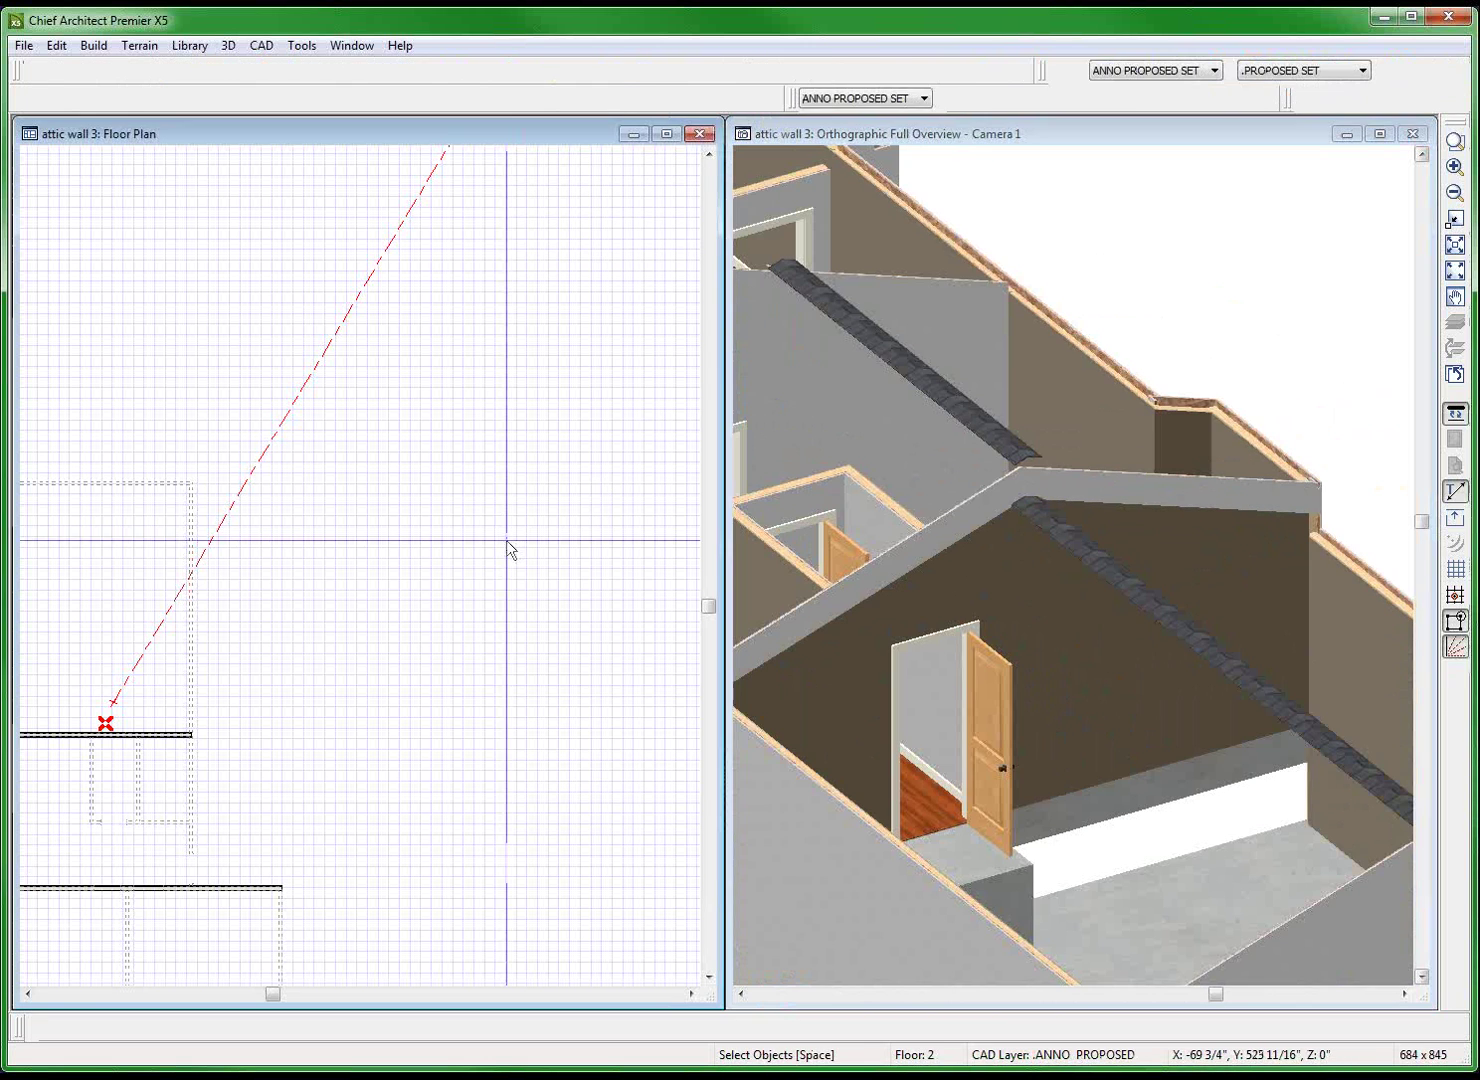
scroll(544, 514, down, 3)
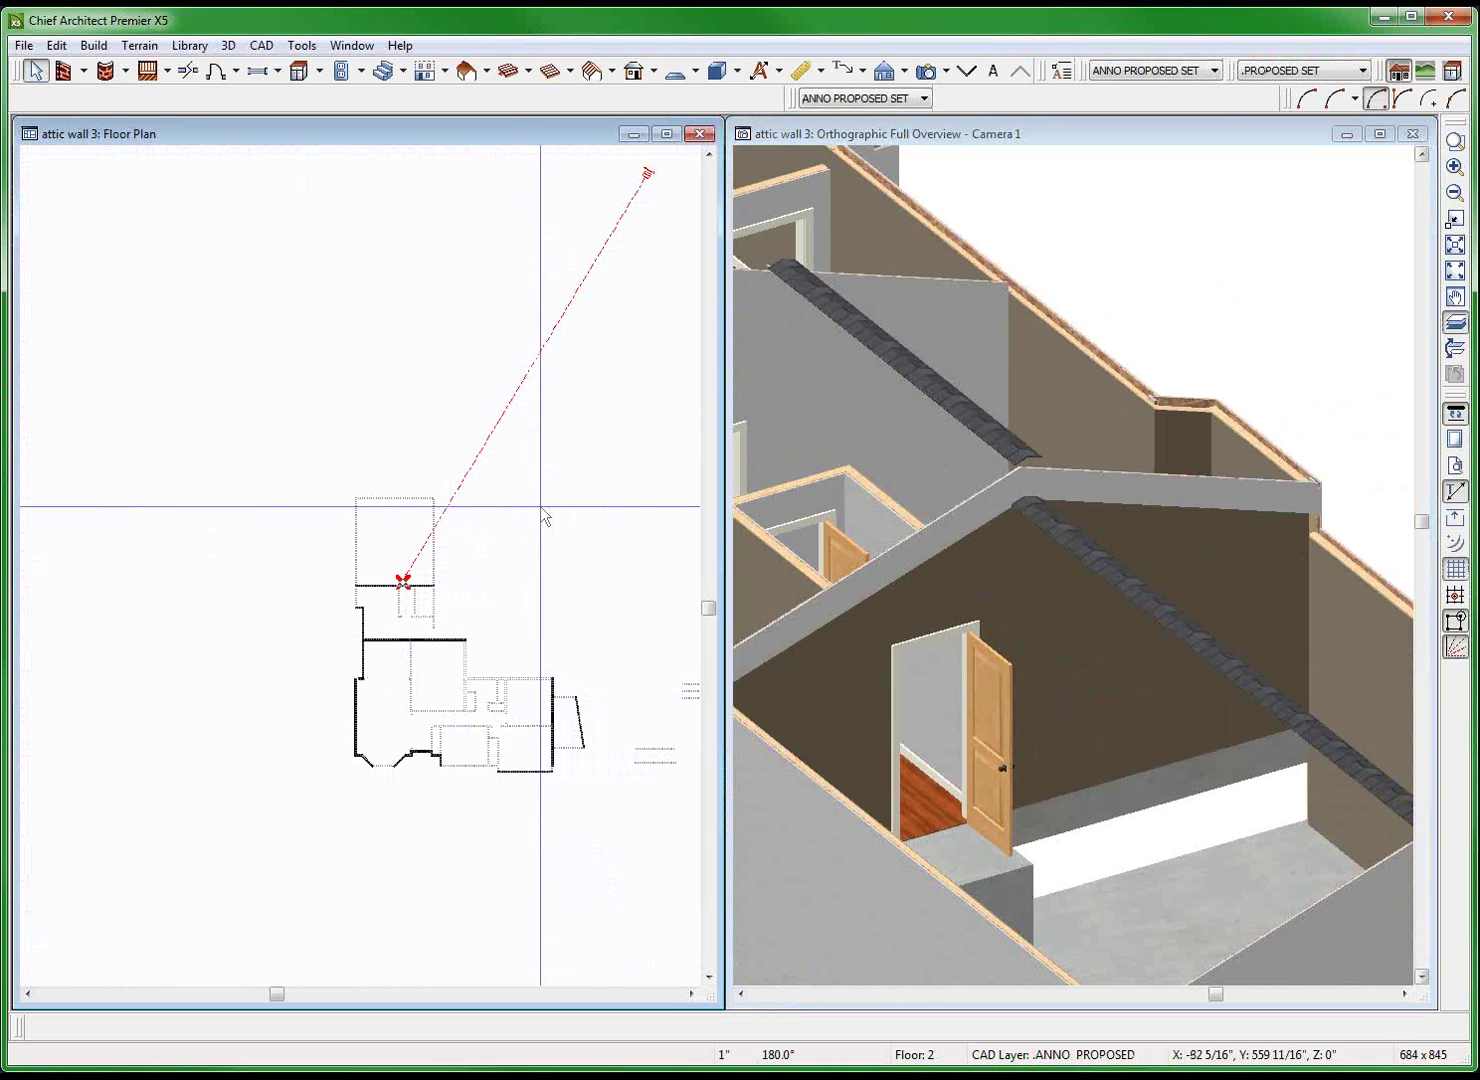
click(967, 71)
scroll(347, 498, up, 1)
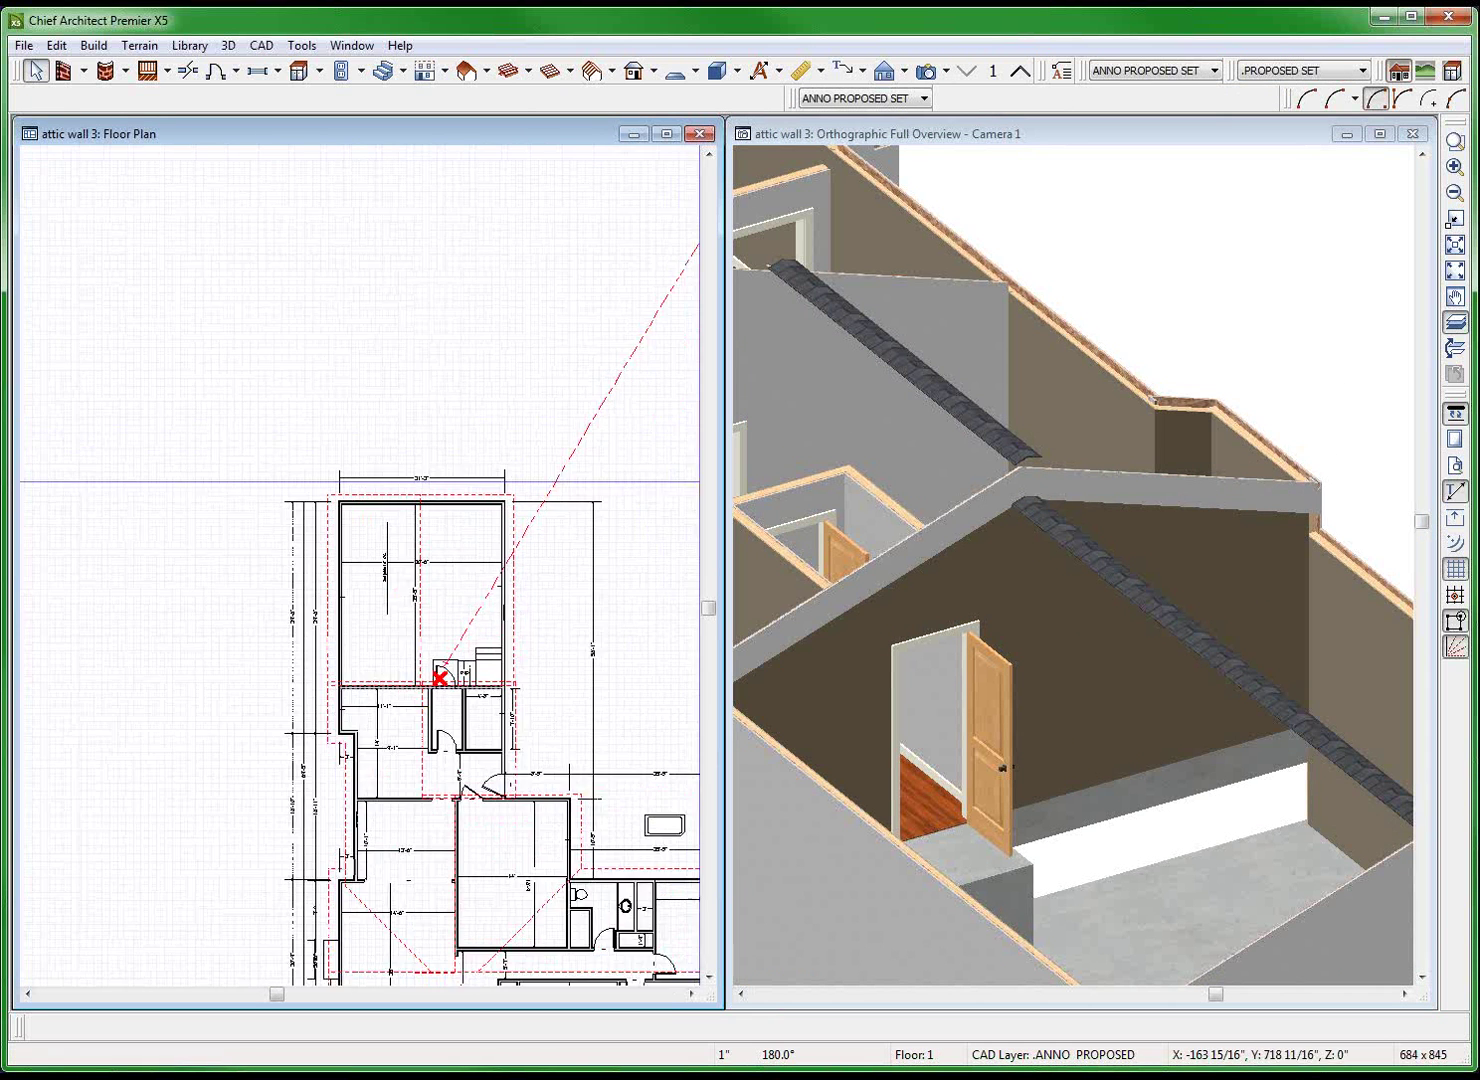
scroll(381, 694, up, 1)
scroll(380, 716, up, 1)
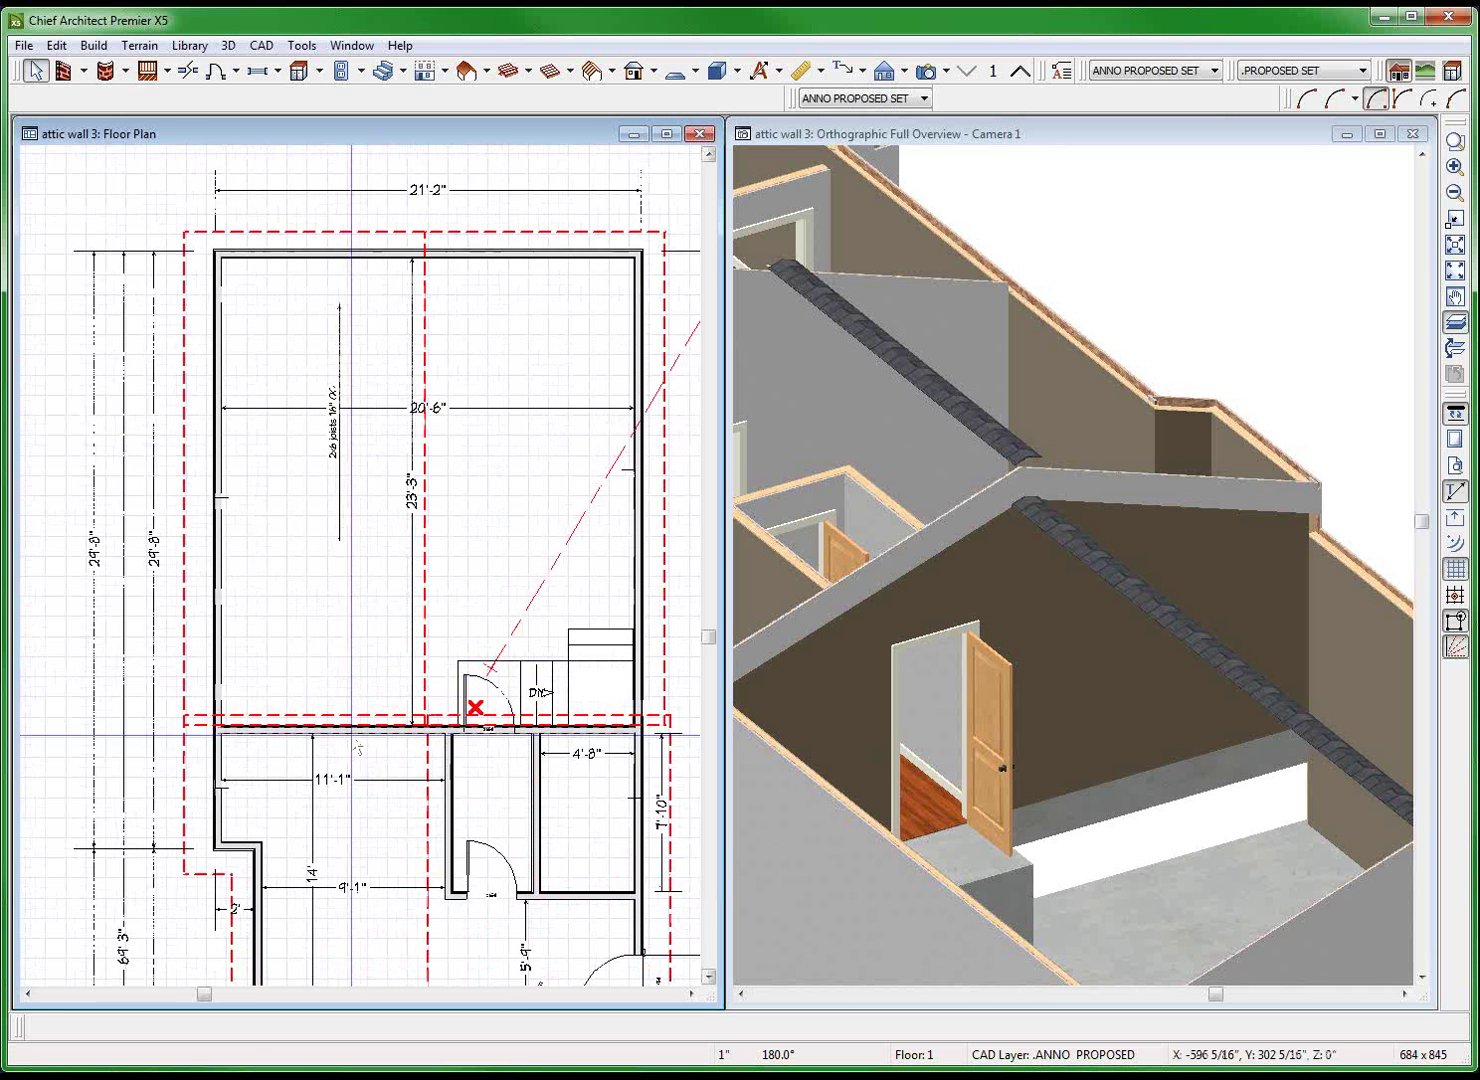
click(371, 729)
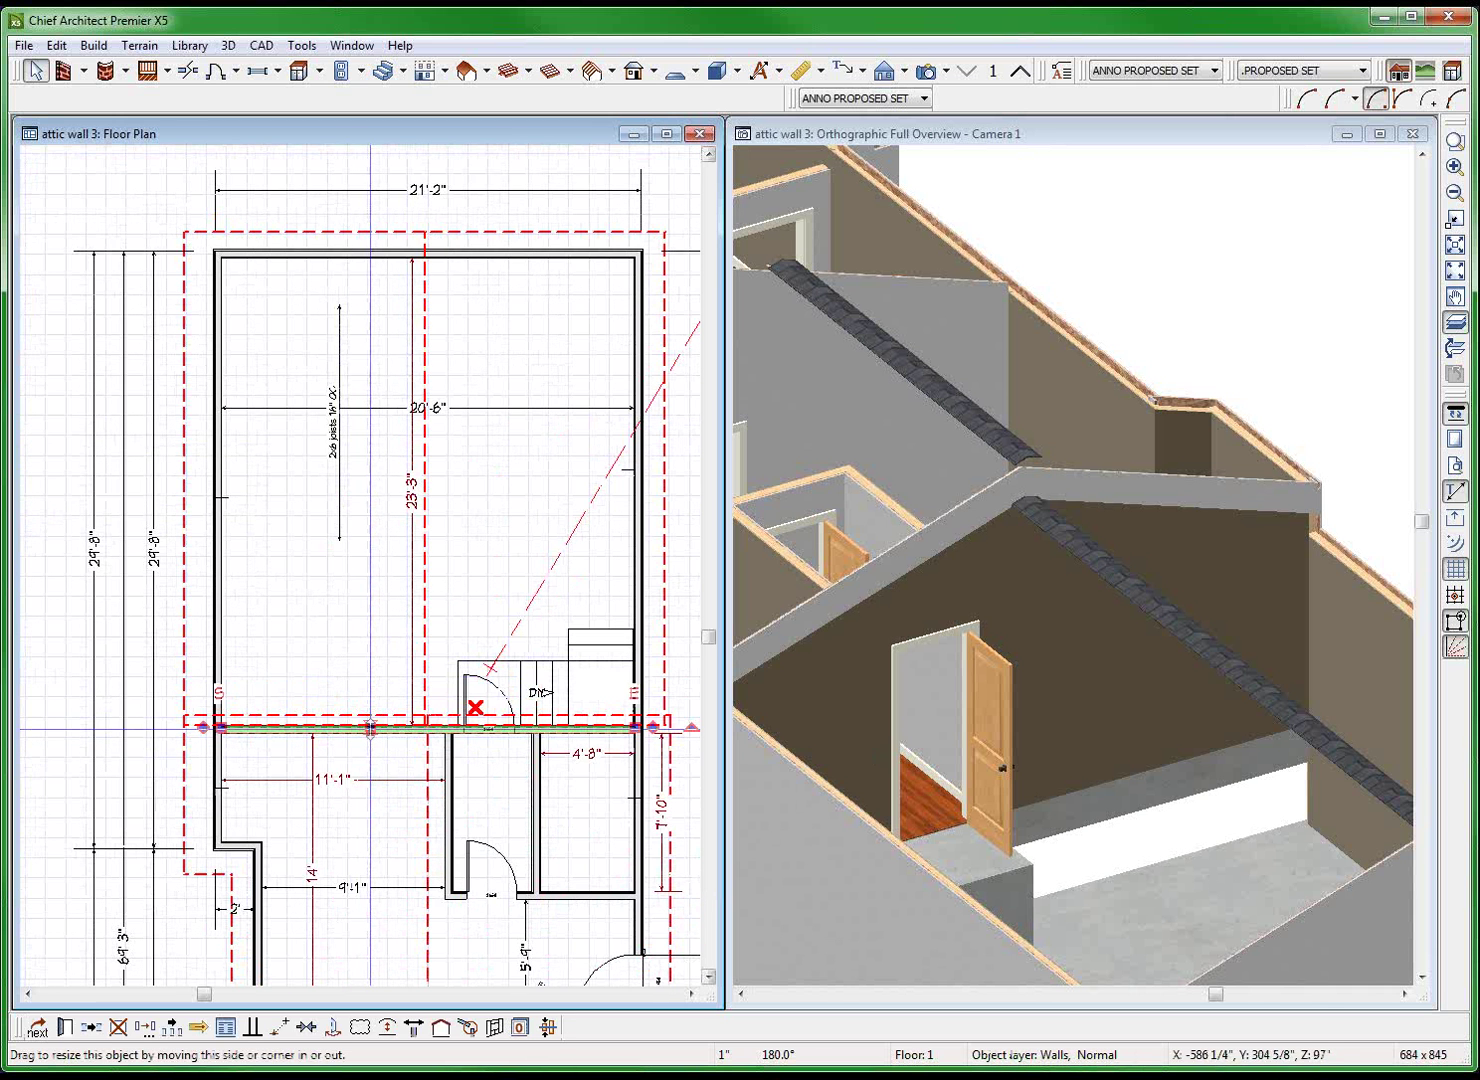
double_click(370, 729)
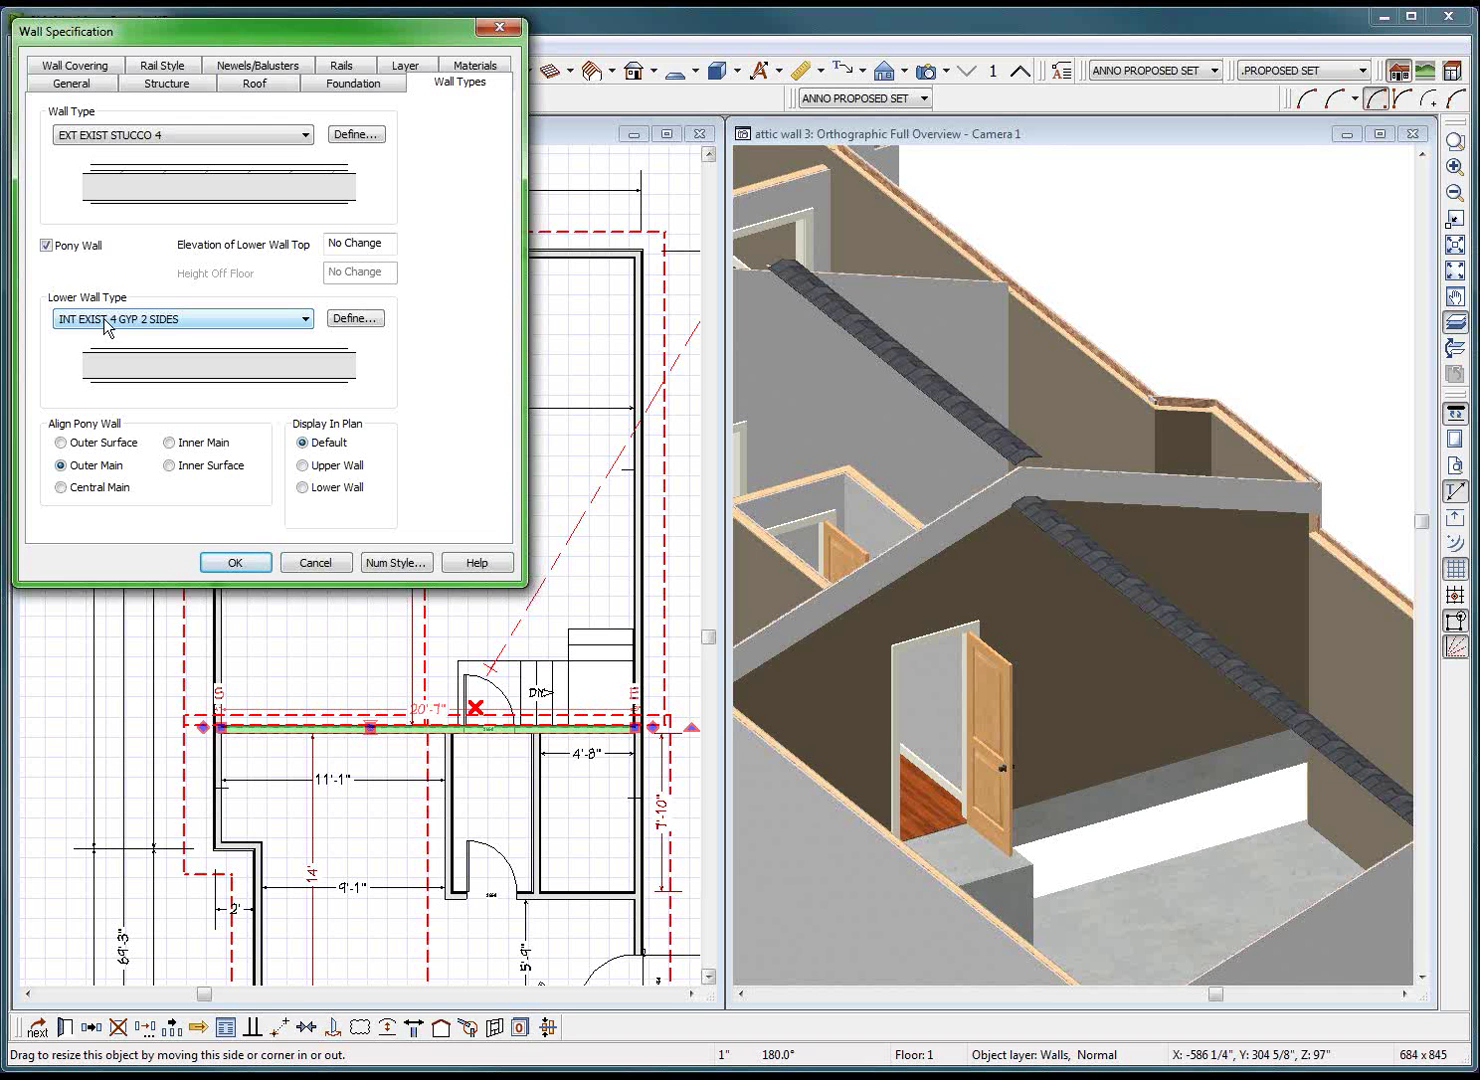
click(235, 563)
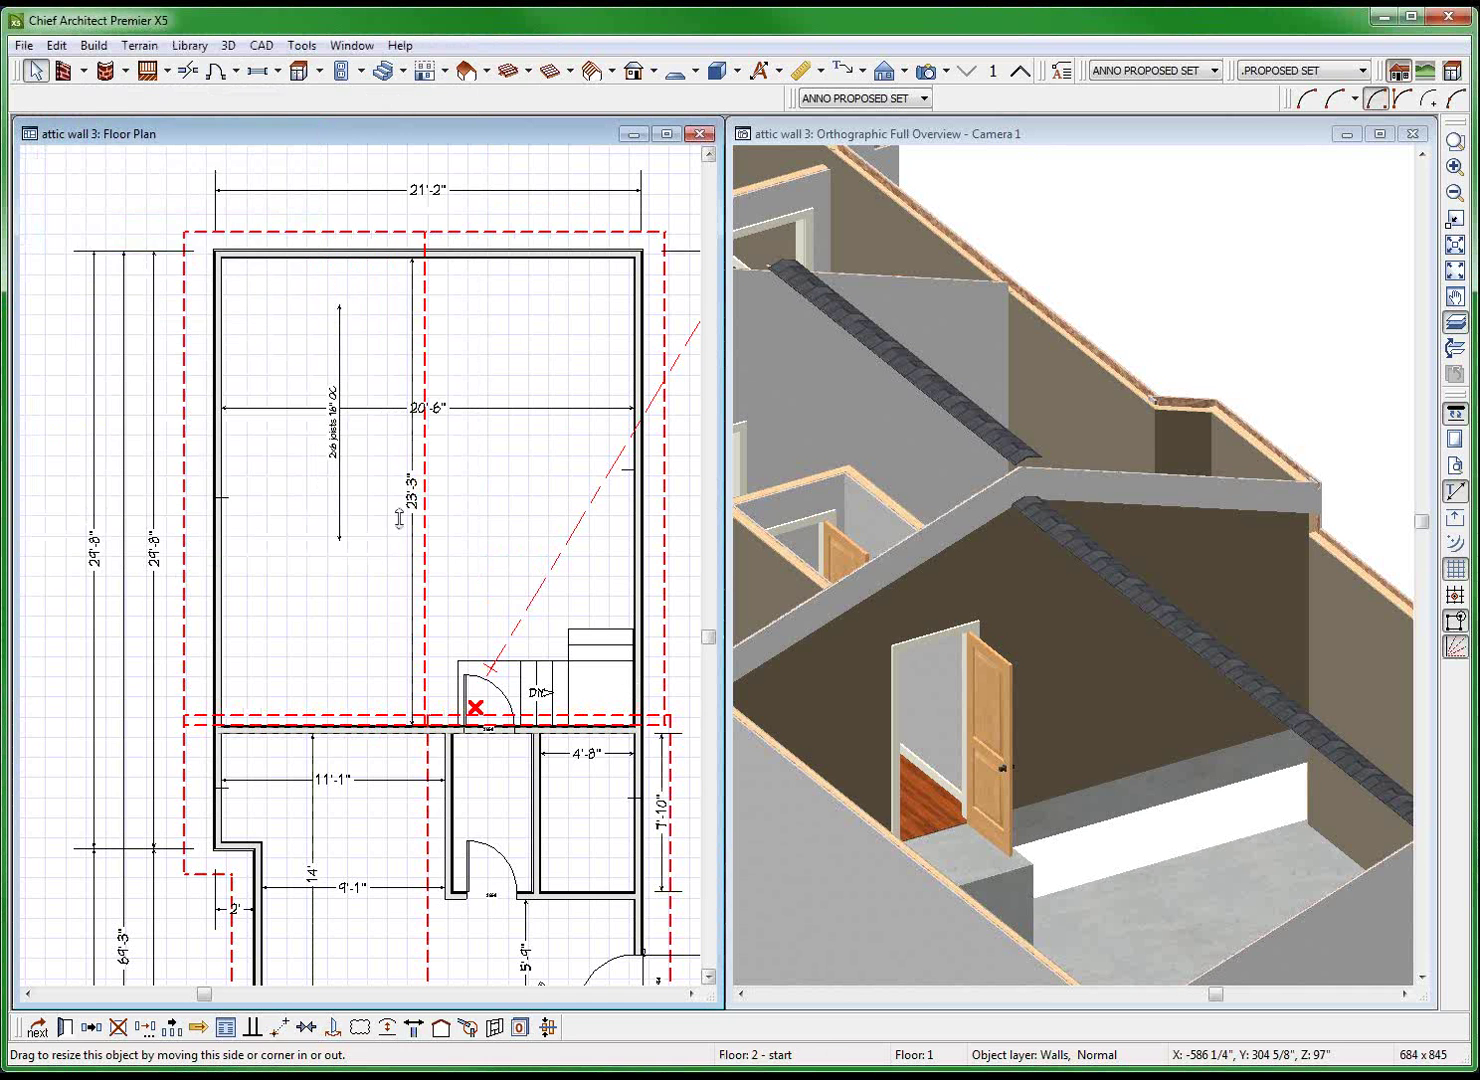
scroll(400, 527, down, 2)
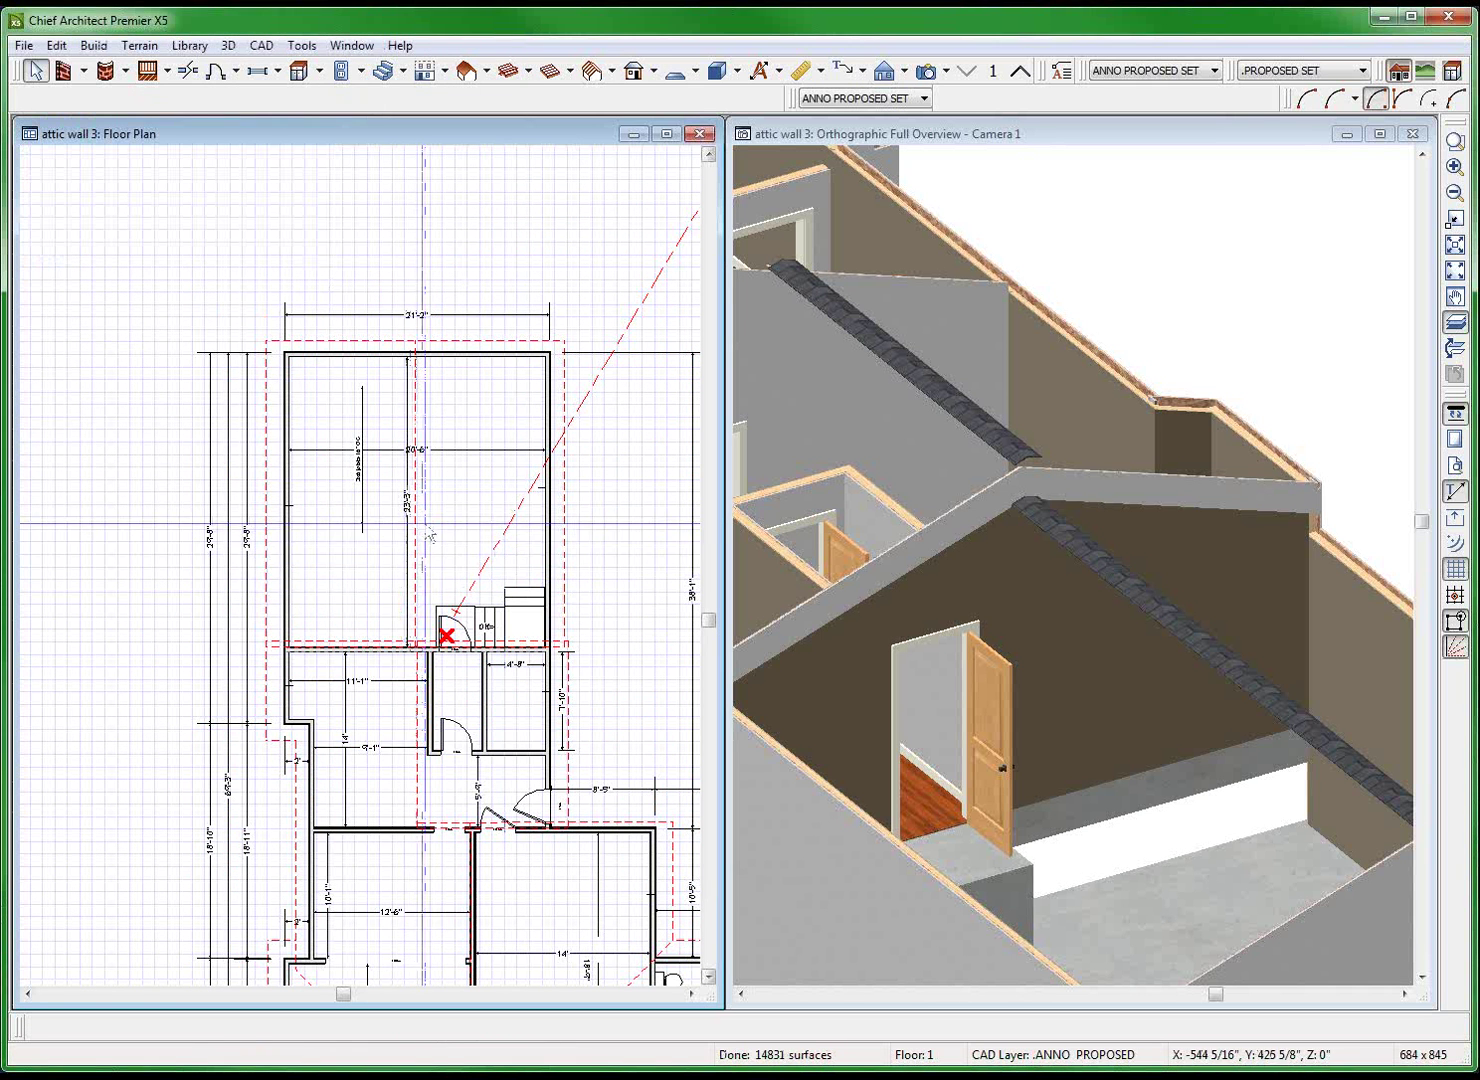
Create a maximized full overview 3D view and orbit it to a low side-on angle.
click(448, 487)
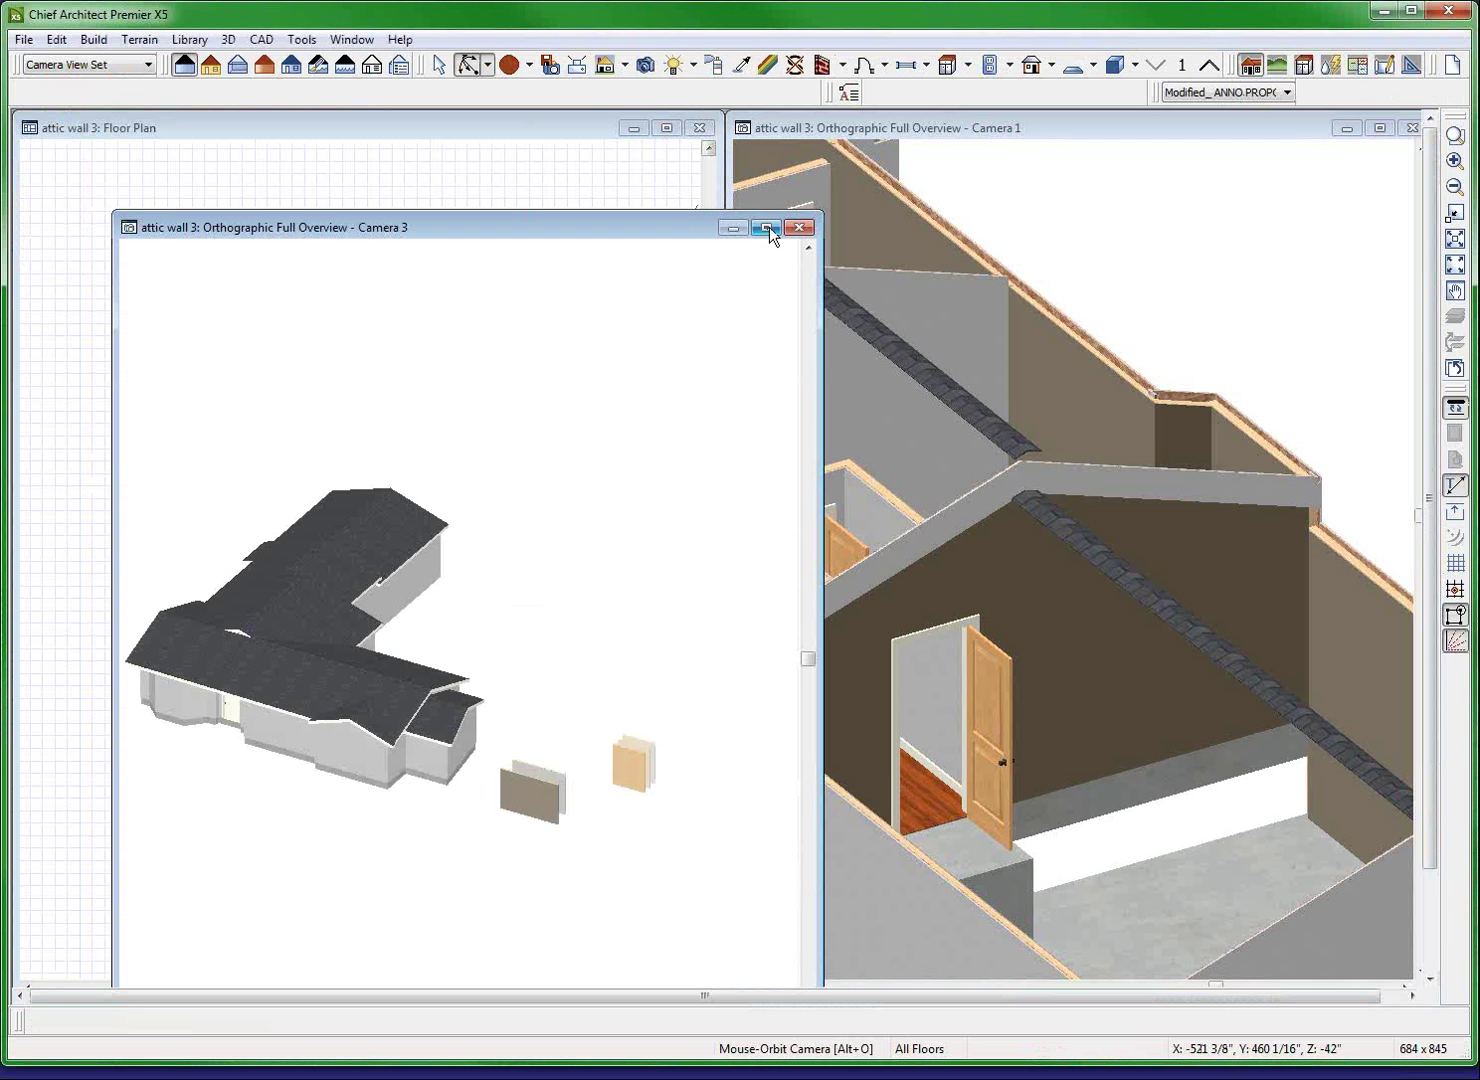
click(767, 226)
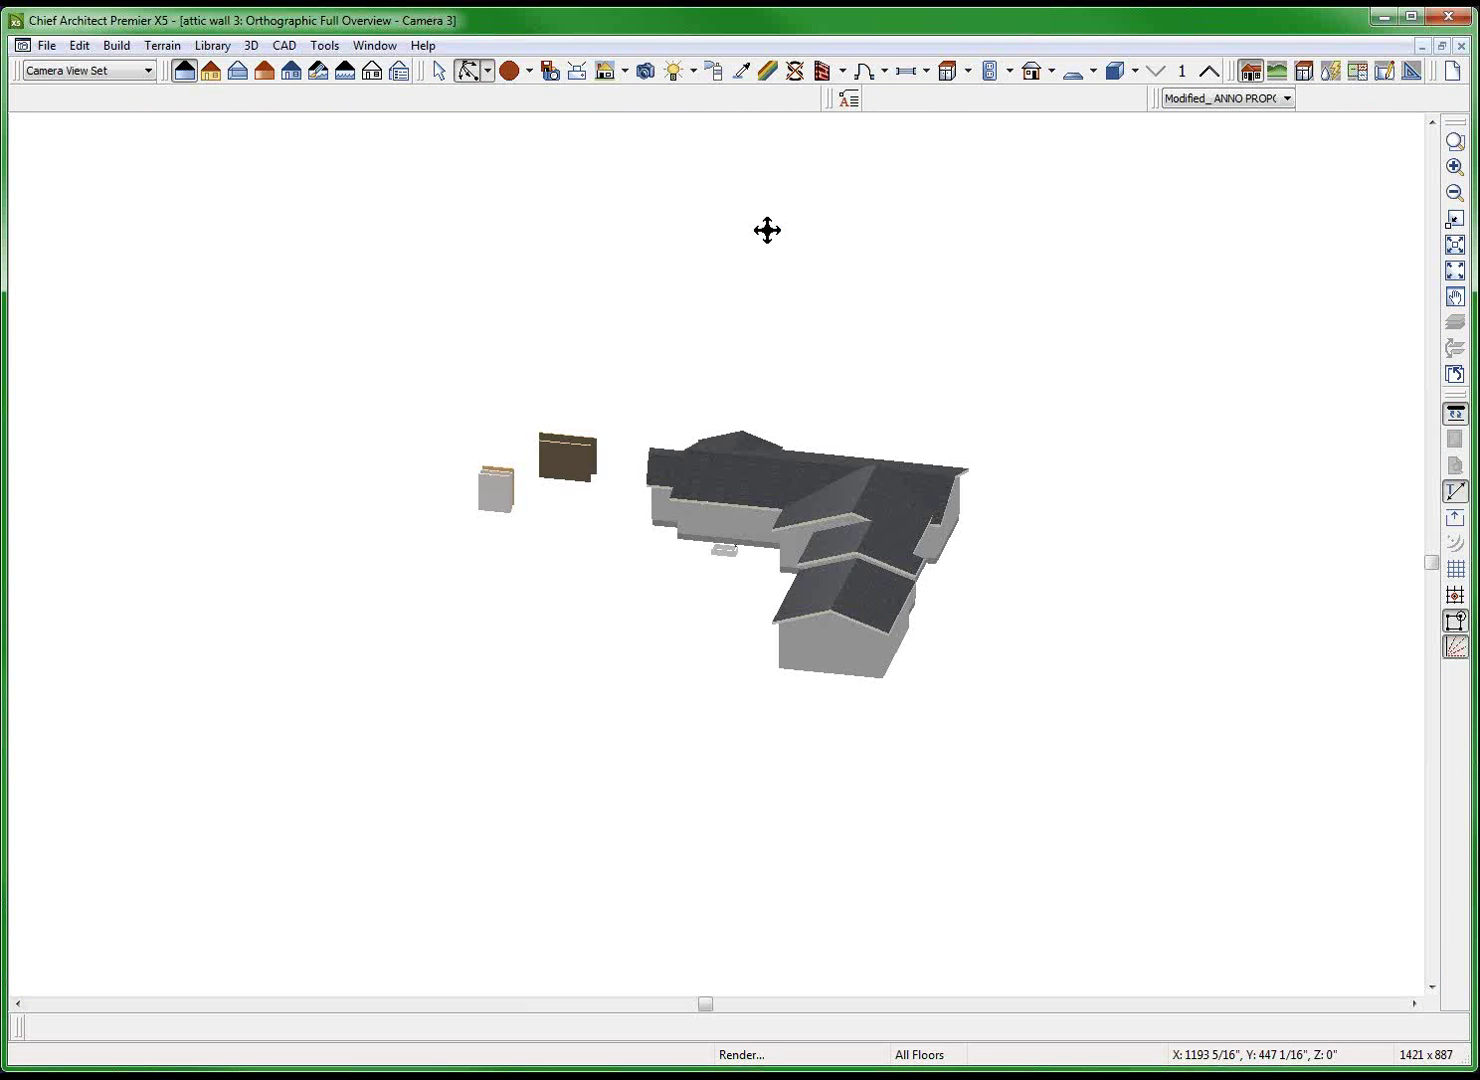
scroll(984, 628, up, 3)
scroll(757, 588, up, 1)
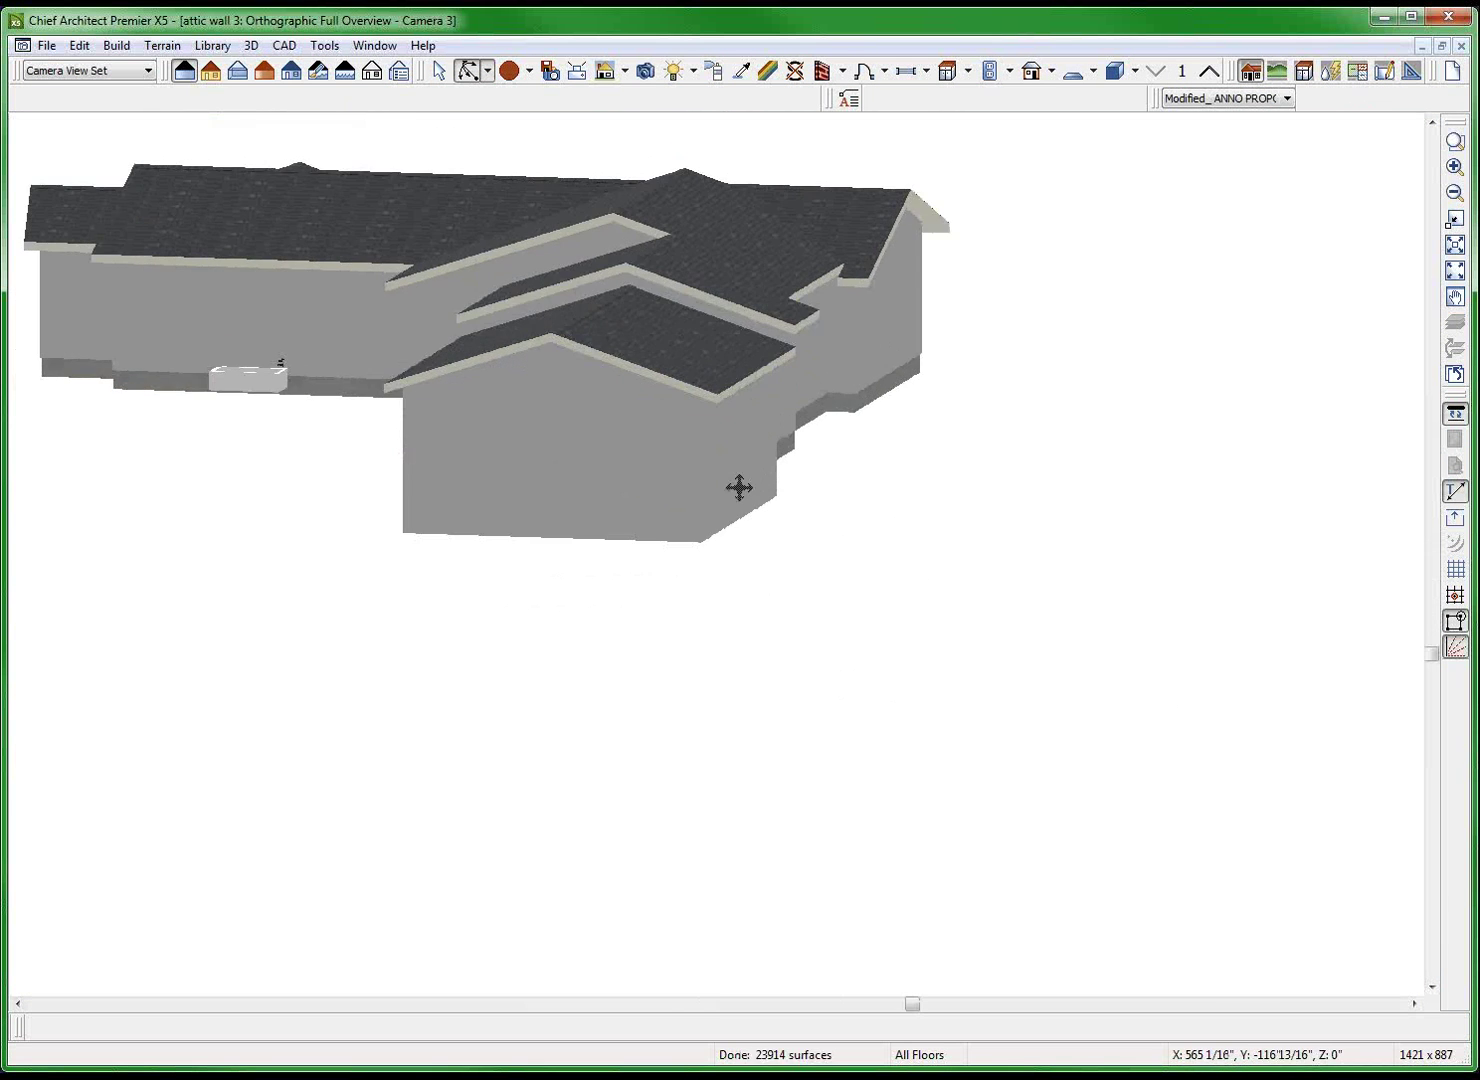
scroll(737, 485, up, 1)
scroll(849, 502, up, 1)
scroll(631, 320, up, 1)
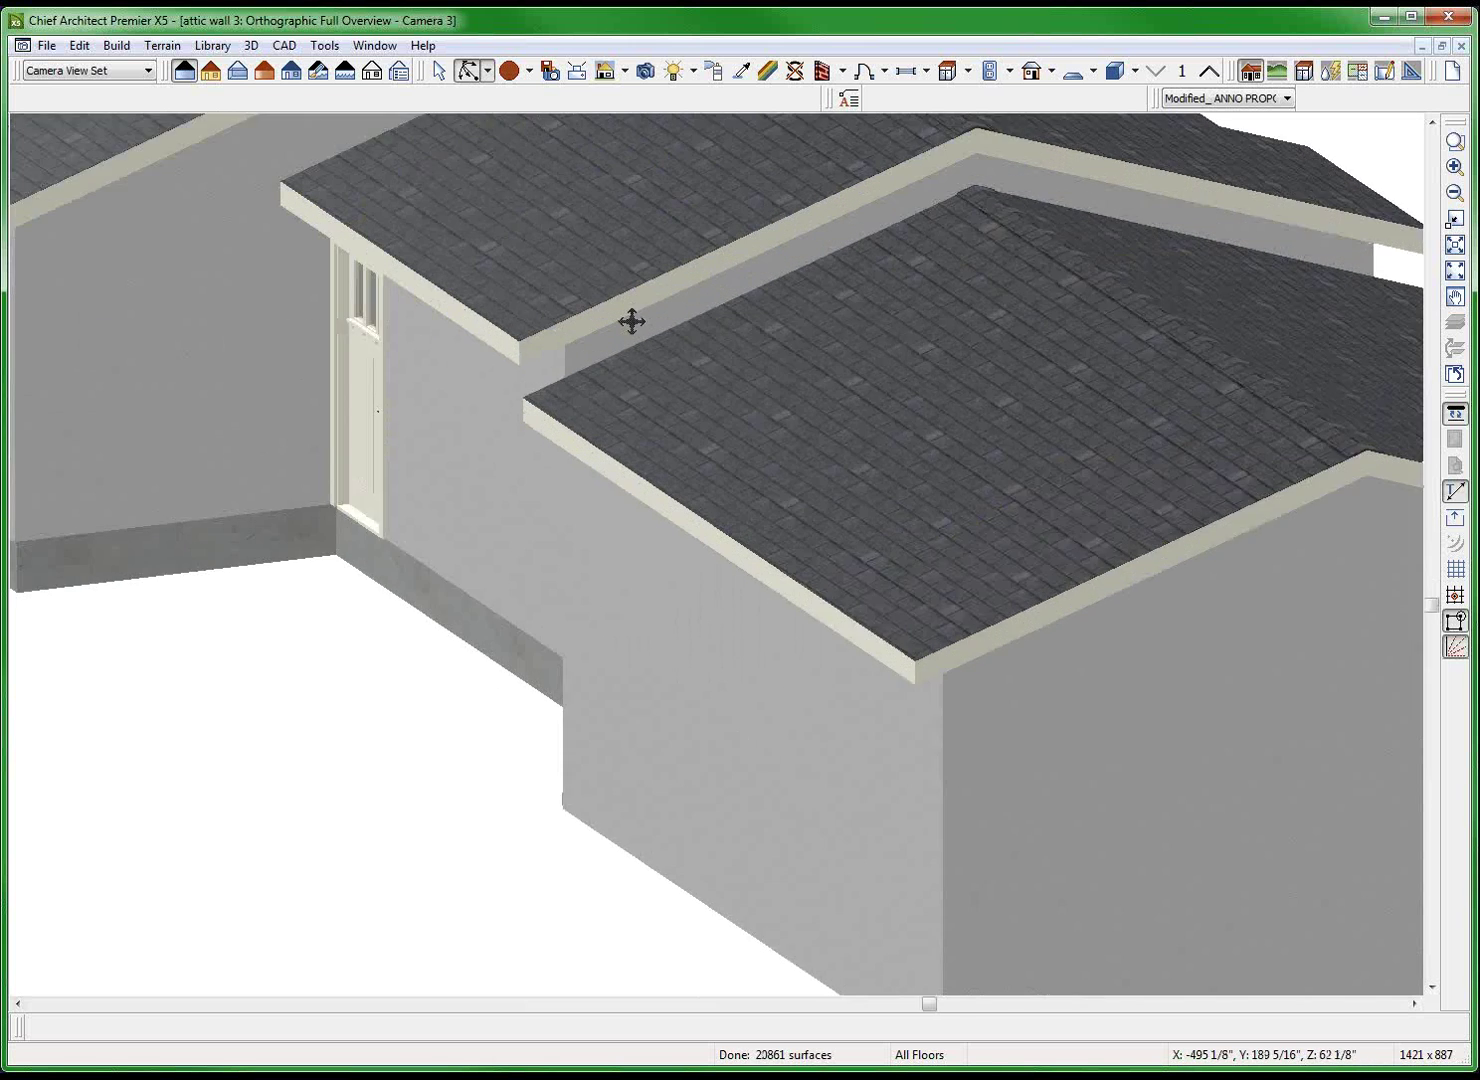
scroll(632, 321, up, 1)
scroll(616, 536, up, 1)
scroll(624, 532, down, 4)
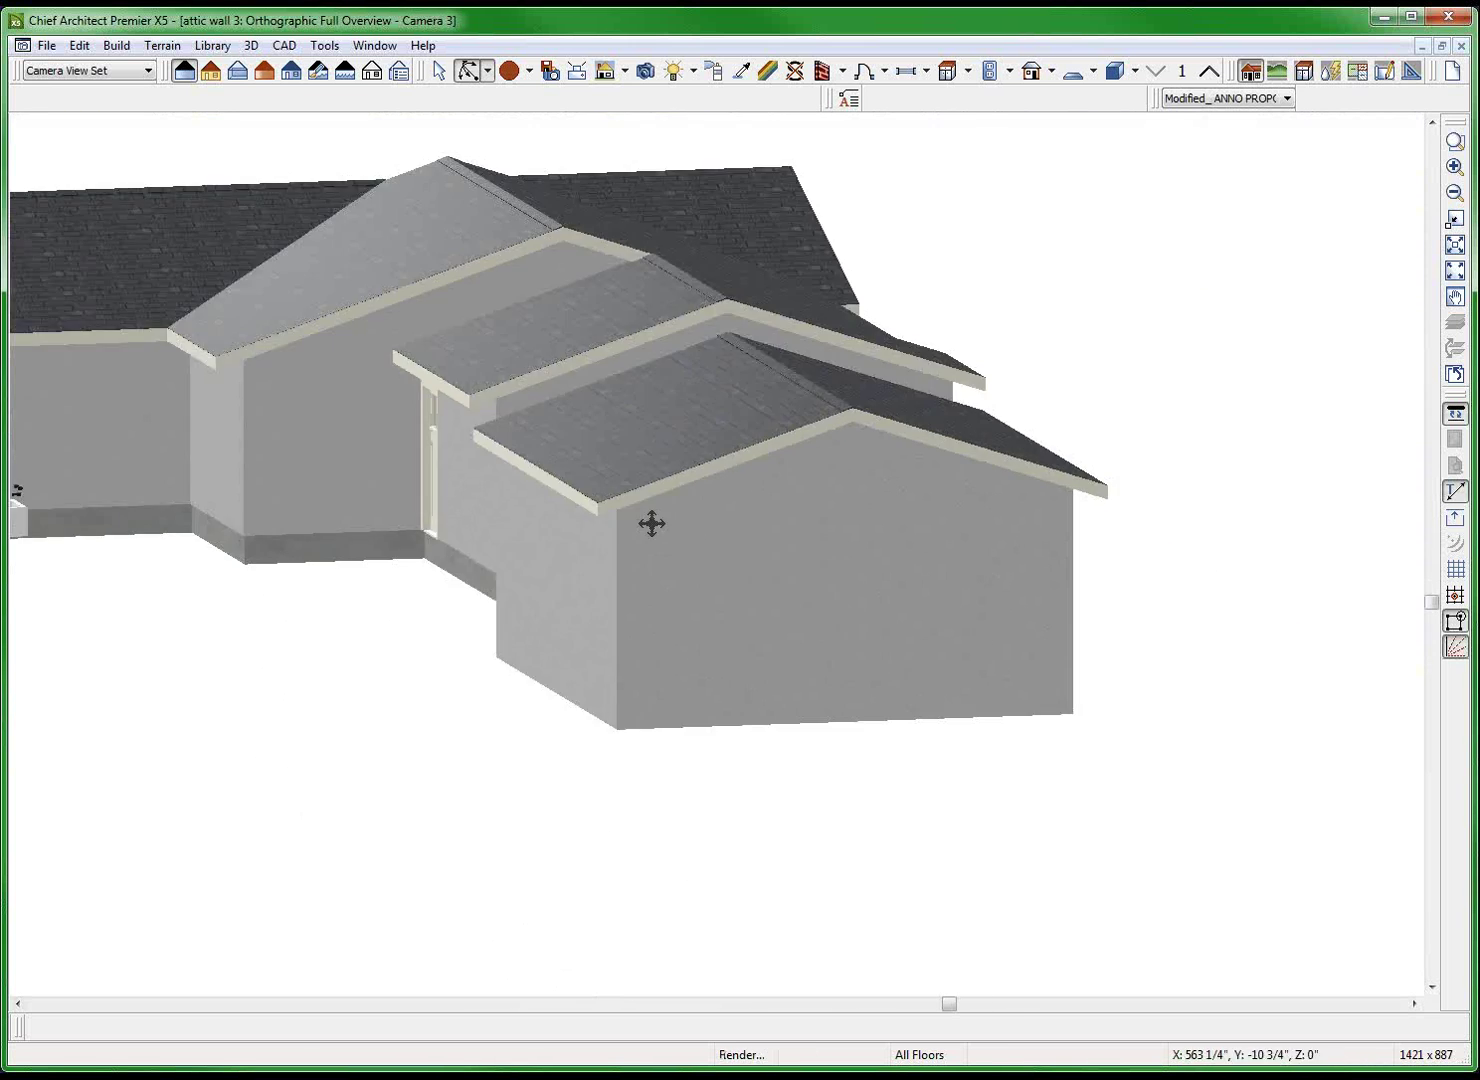
mouse_move(651, 519)
mouse_down()
mouse_move(660, 492)
mouse_move(604, 551)
mouse_up()
scroll(693, 485, up, 1)
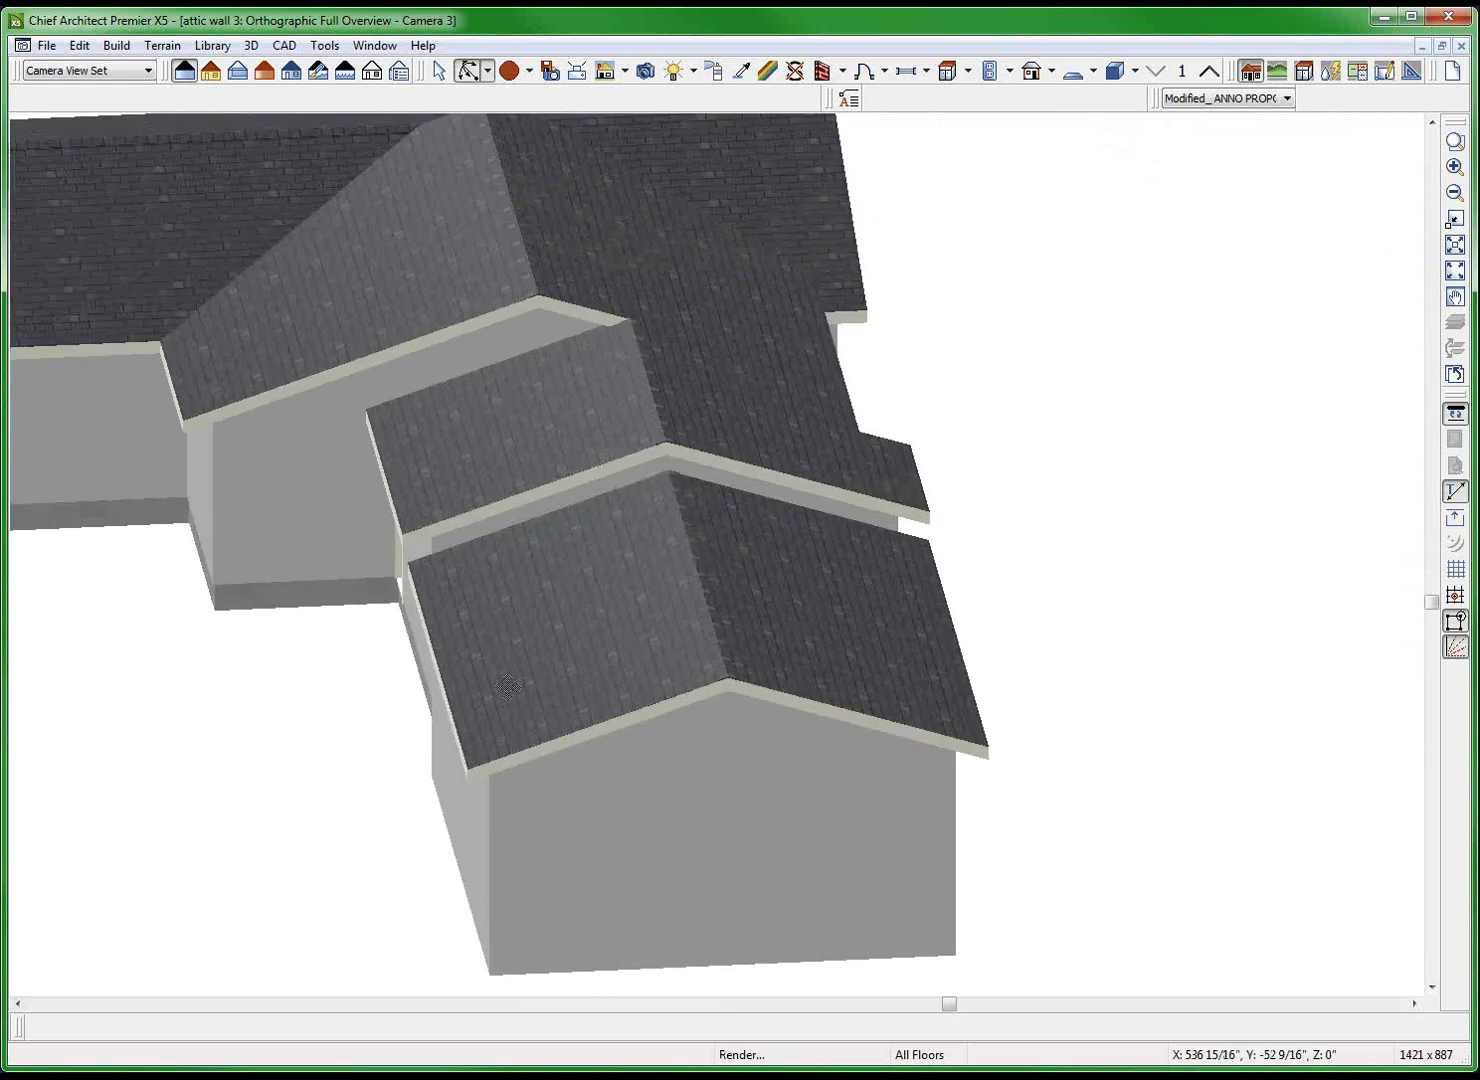
scroll(503, 654, down, 2)
drag(503, 653, 779, 633)
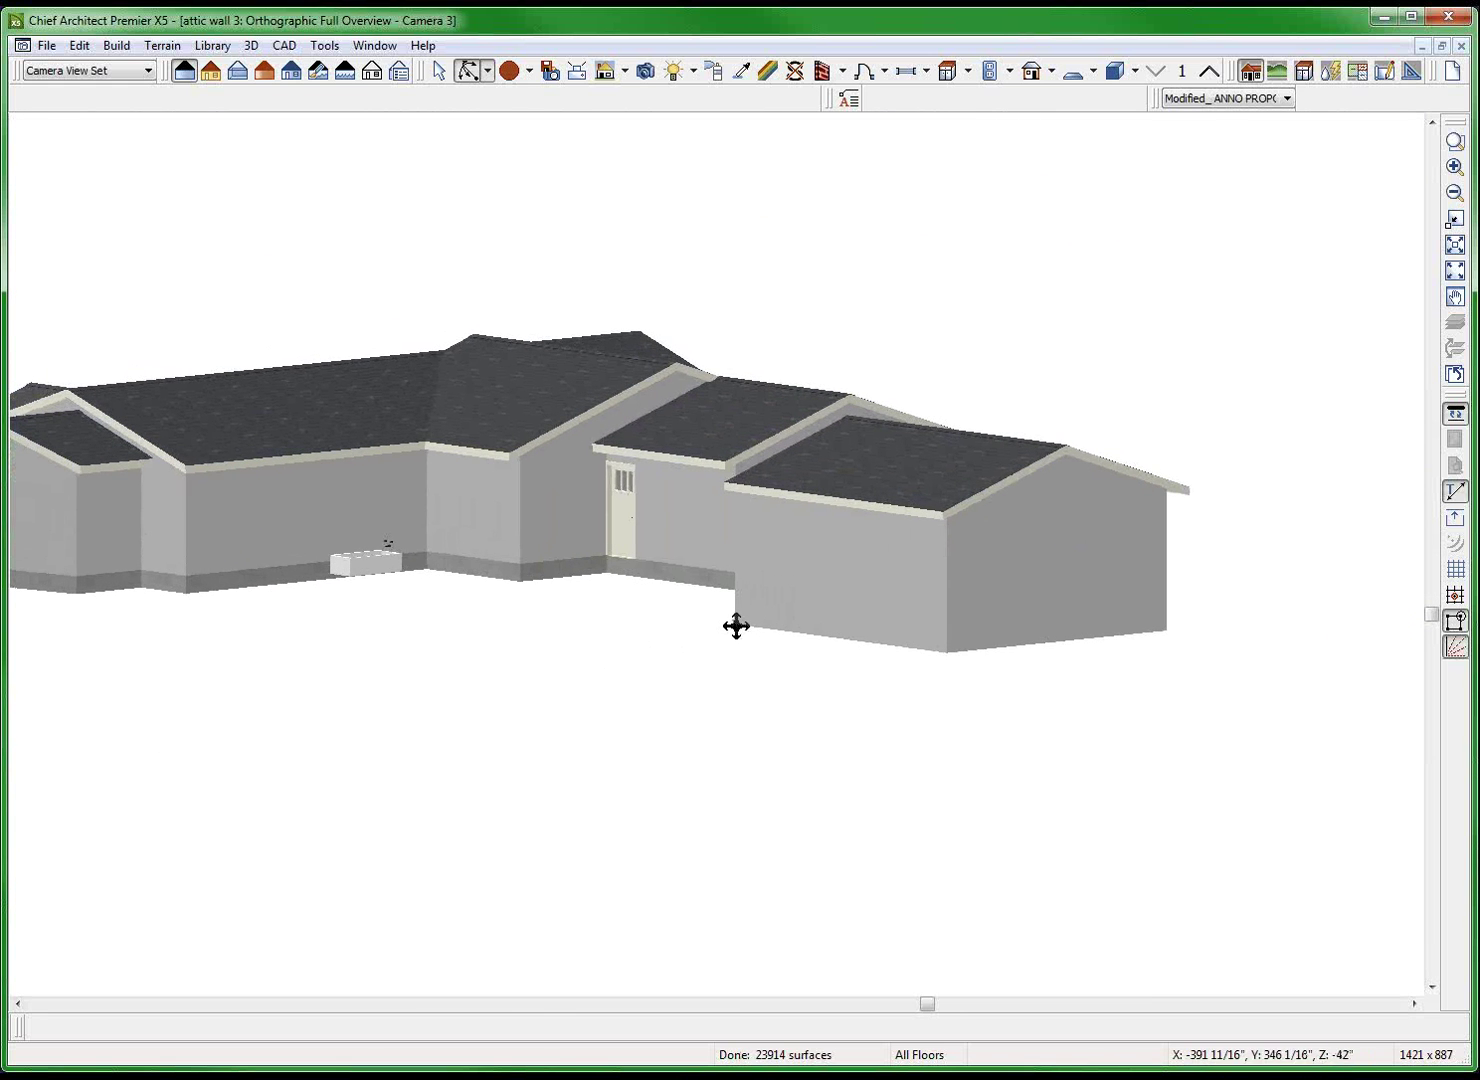
key(space)
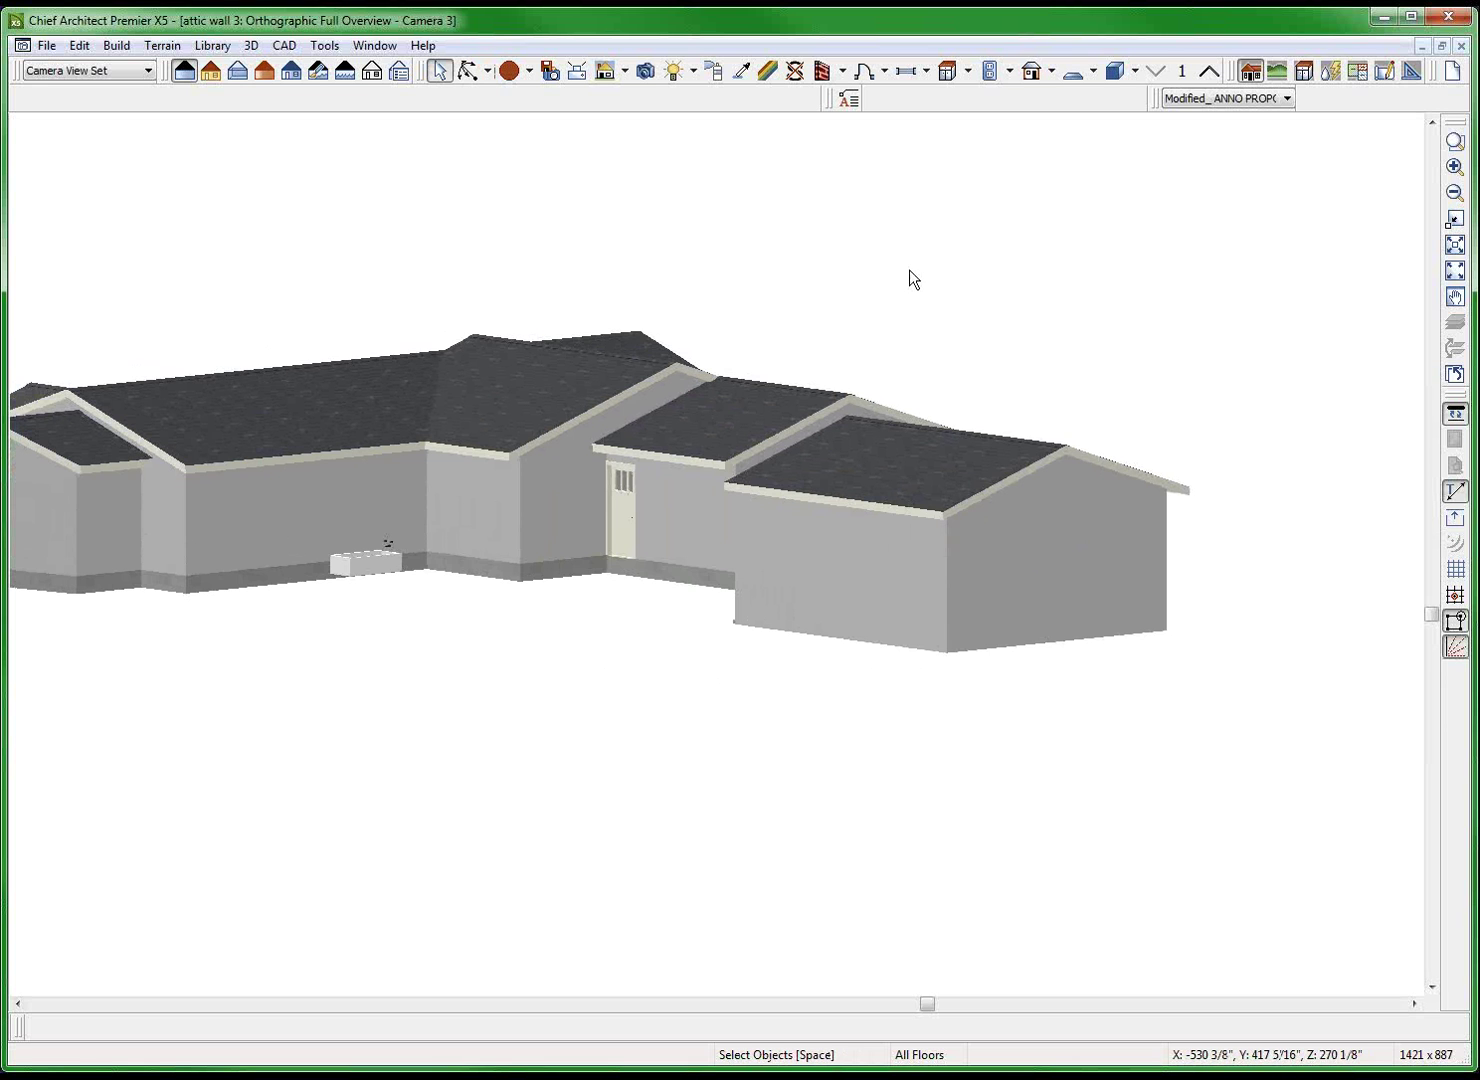
Orbit the overview to a higher overhead angle, then close it.
key(alt+o)
drag(1024, 255, 1019, 345)
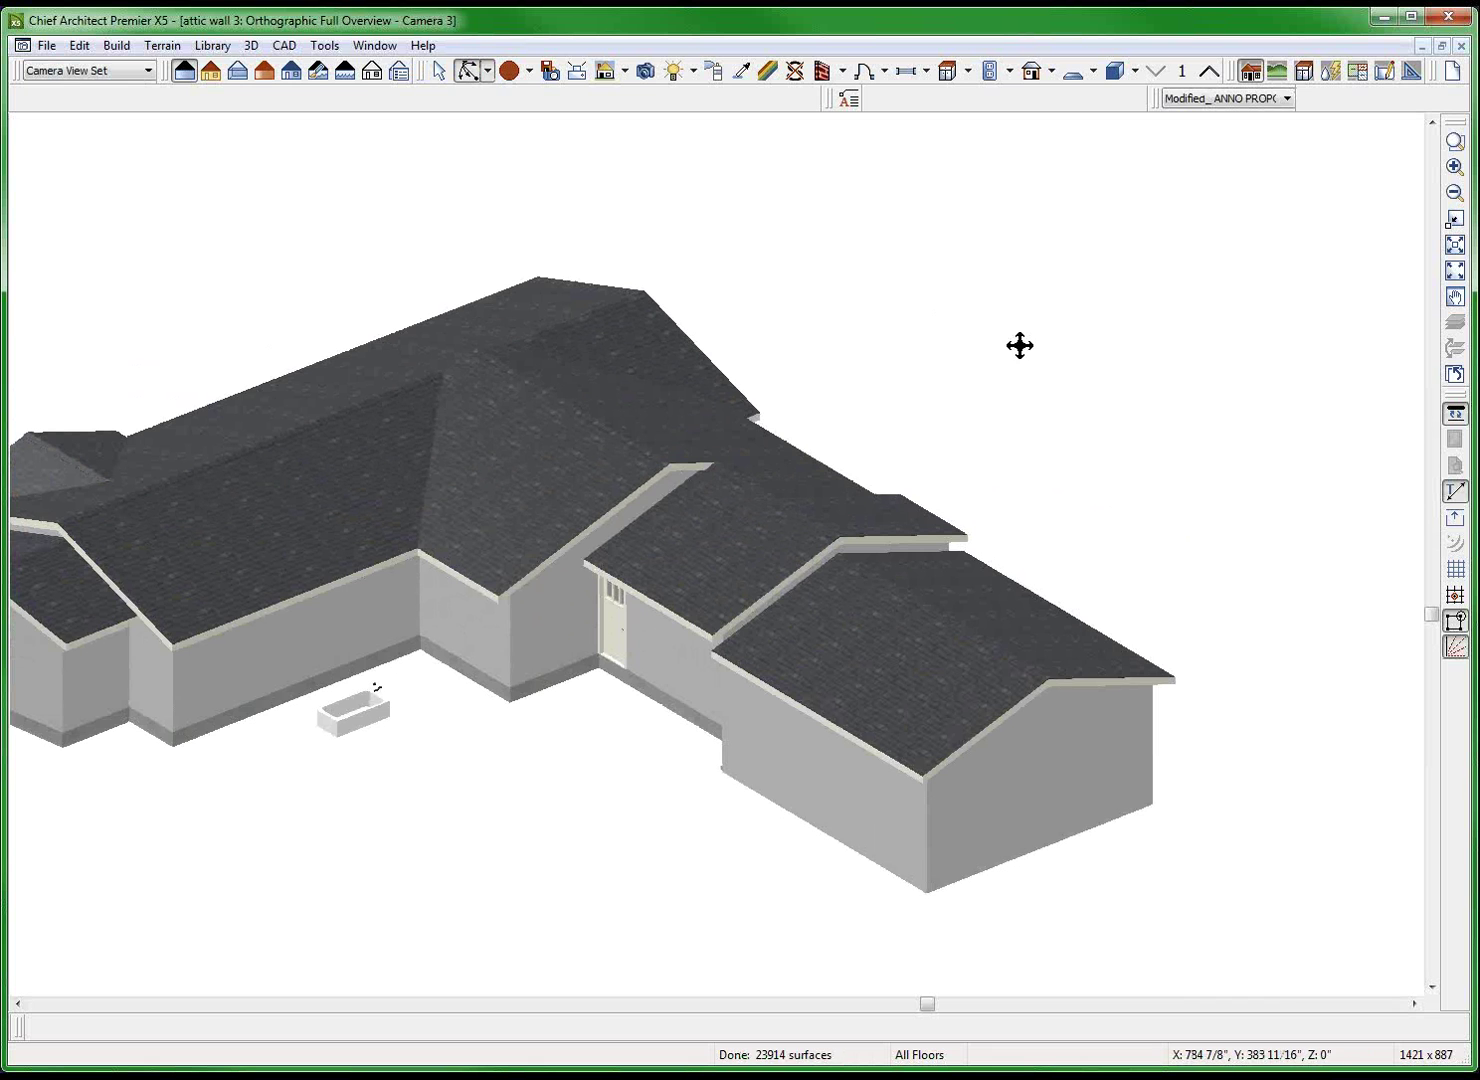
key(space)
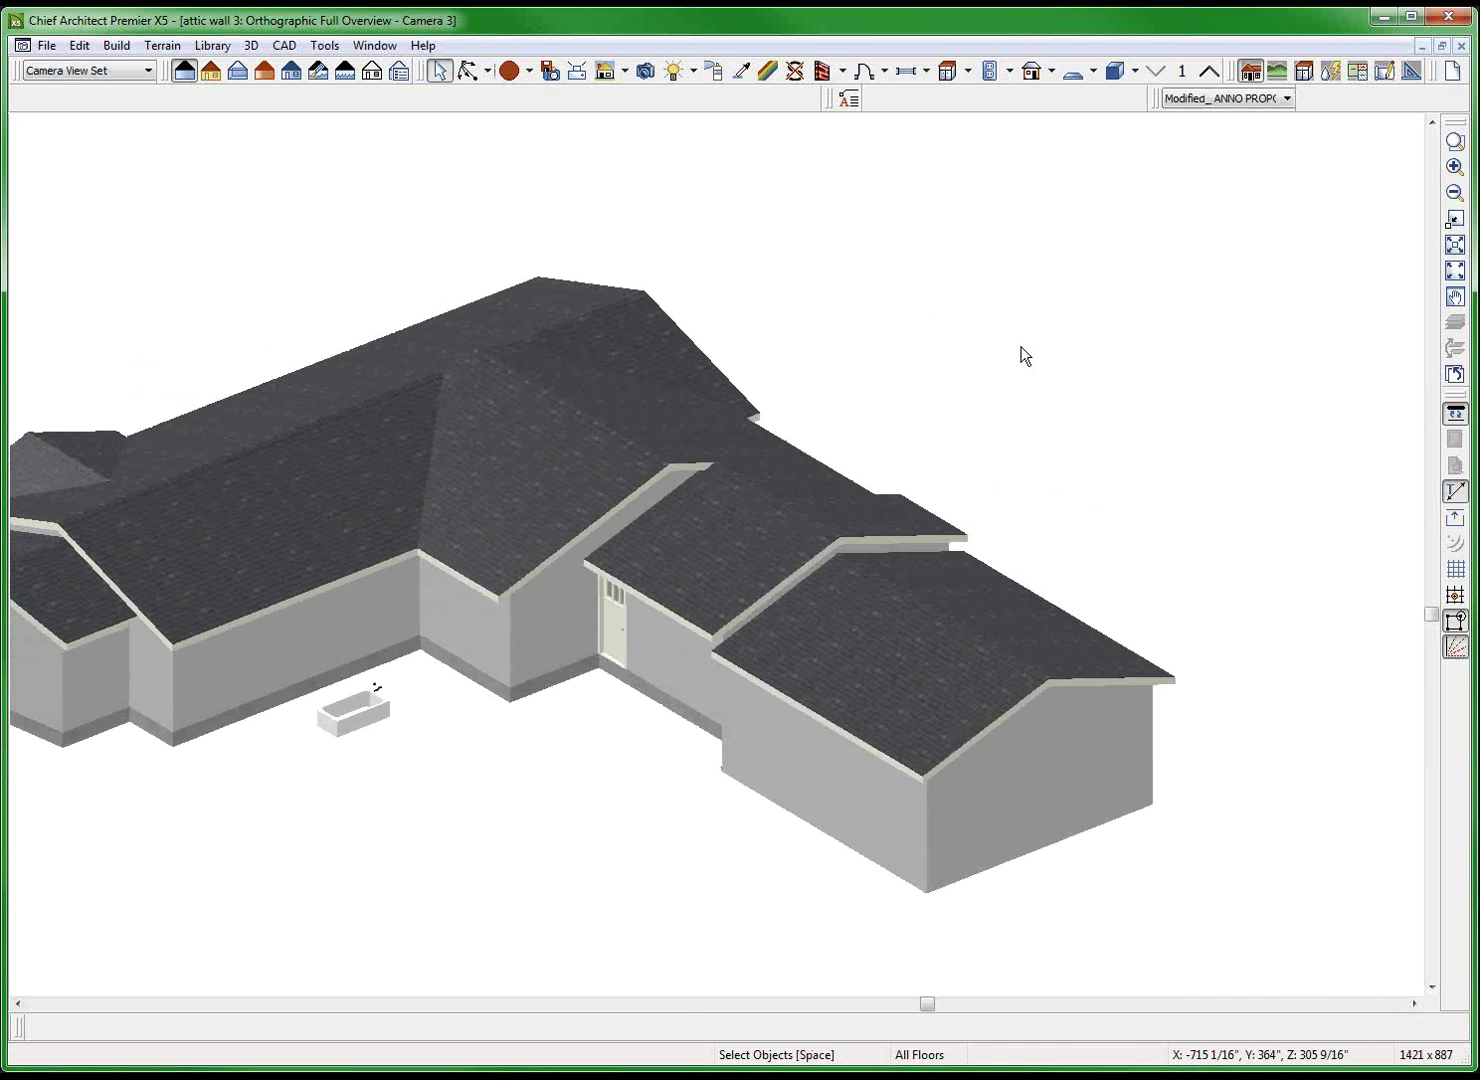
key(ctrl+w)
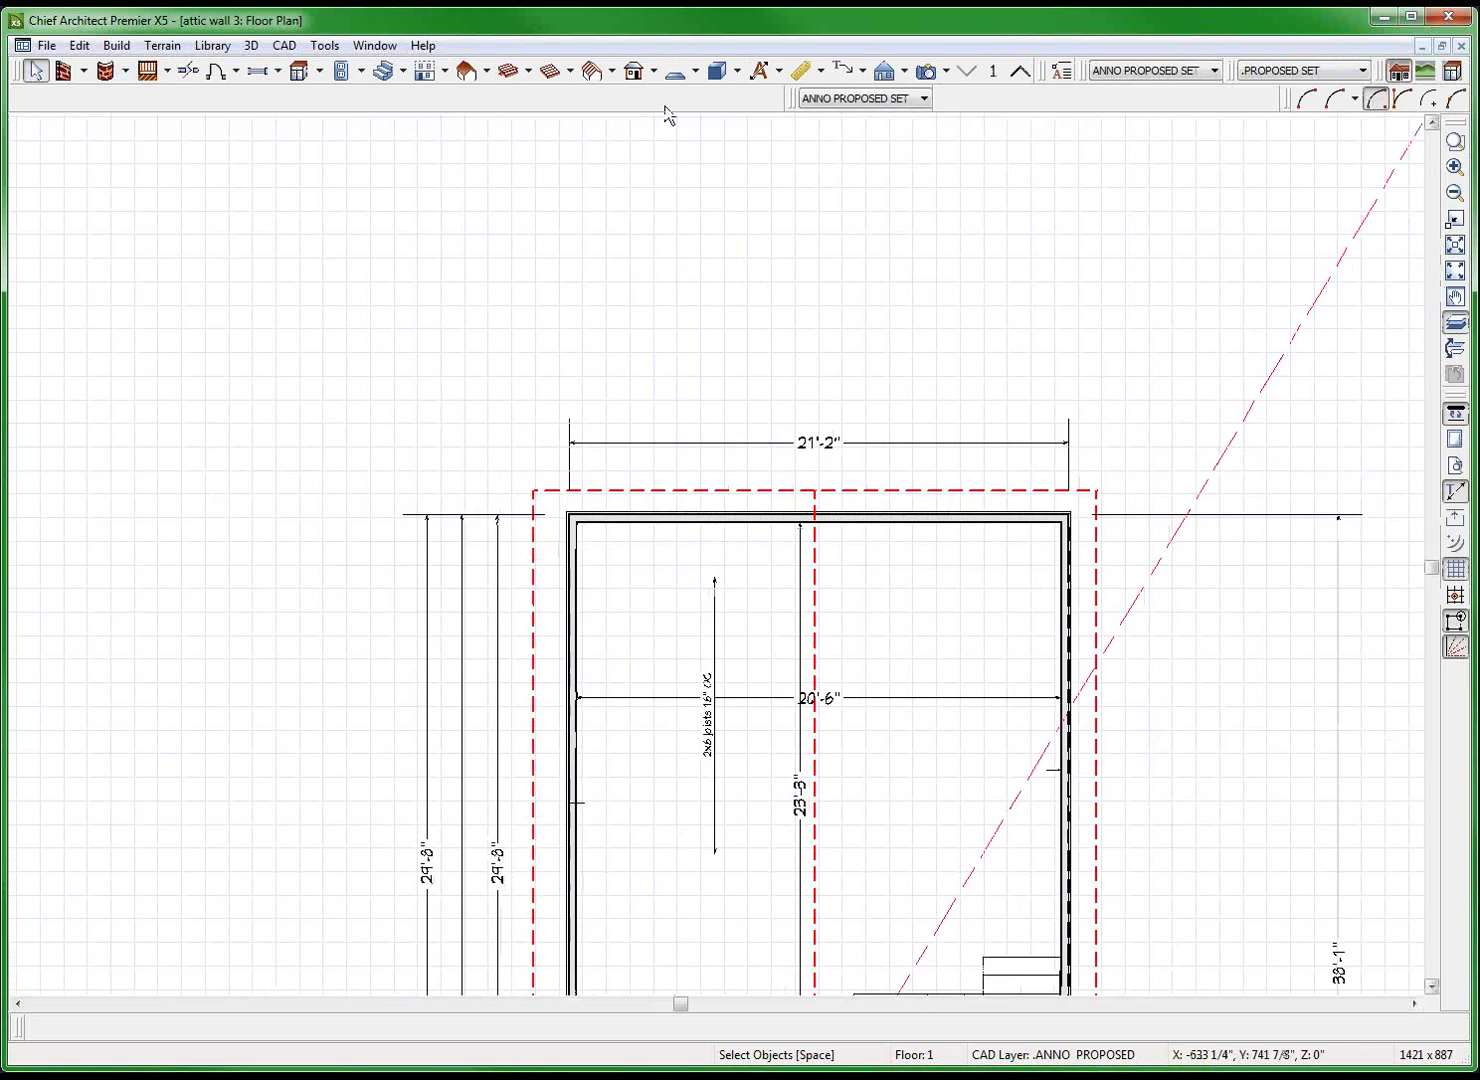
scroll(671, 115, down, 1)
Orbit a new framing overview to show the gable roof framing, then tile all views vertically.
key(ctrl+Tab)
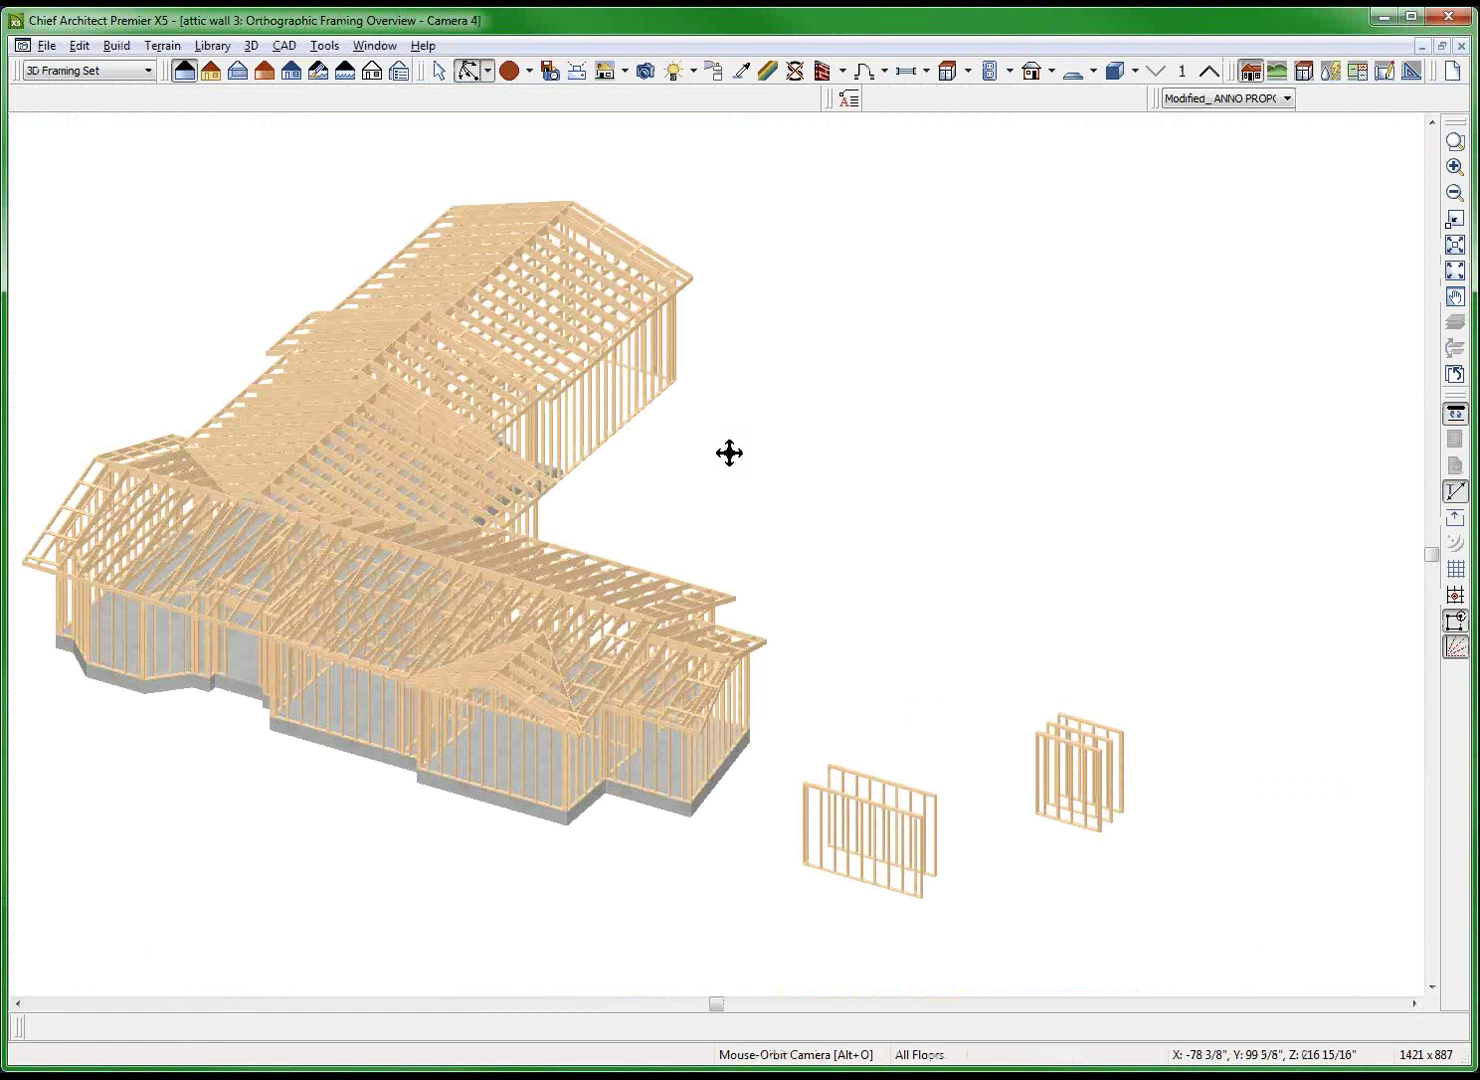
mouse_move(740, 516)
mouse_down()
mouse_move(439, 571)
mouse_move(332, 516)
mouse_move(354, 459)
mouse_up()
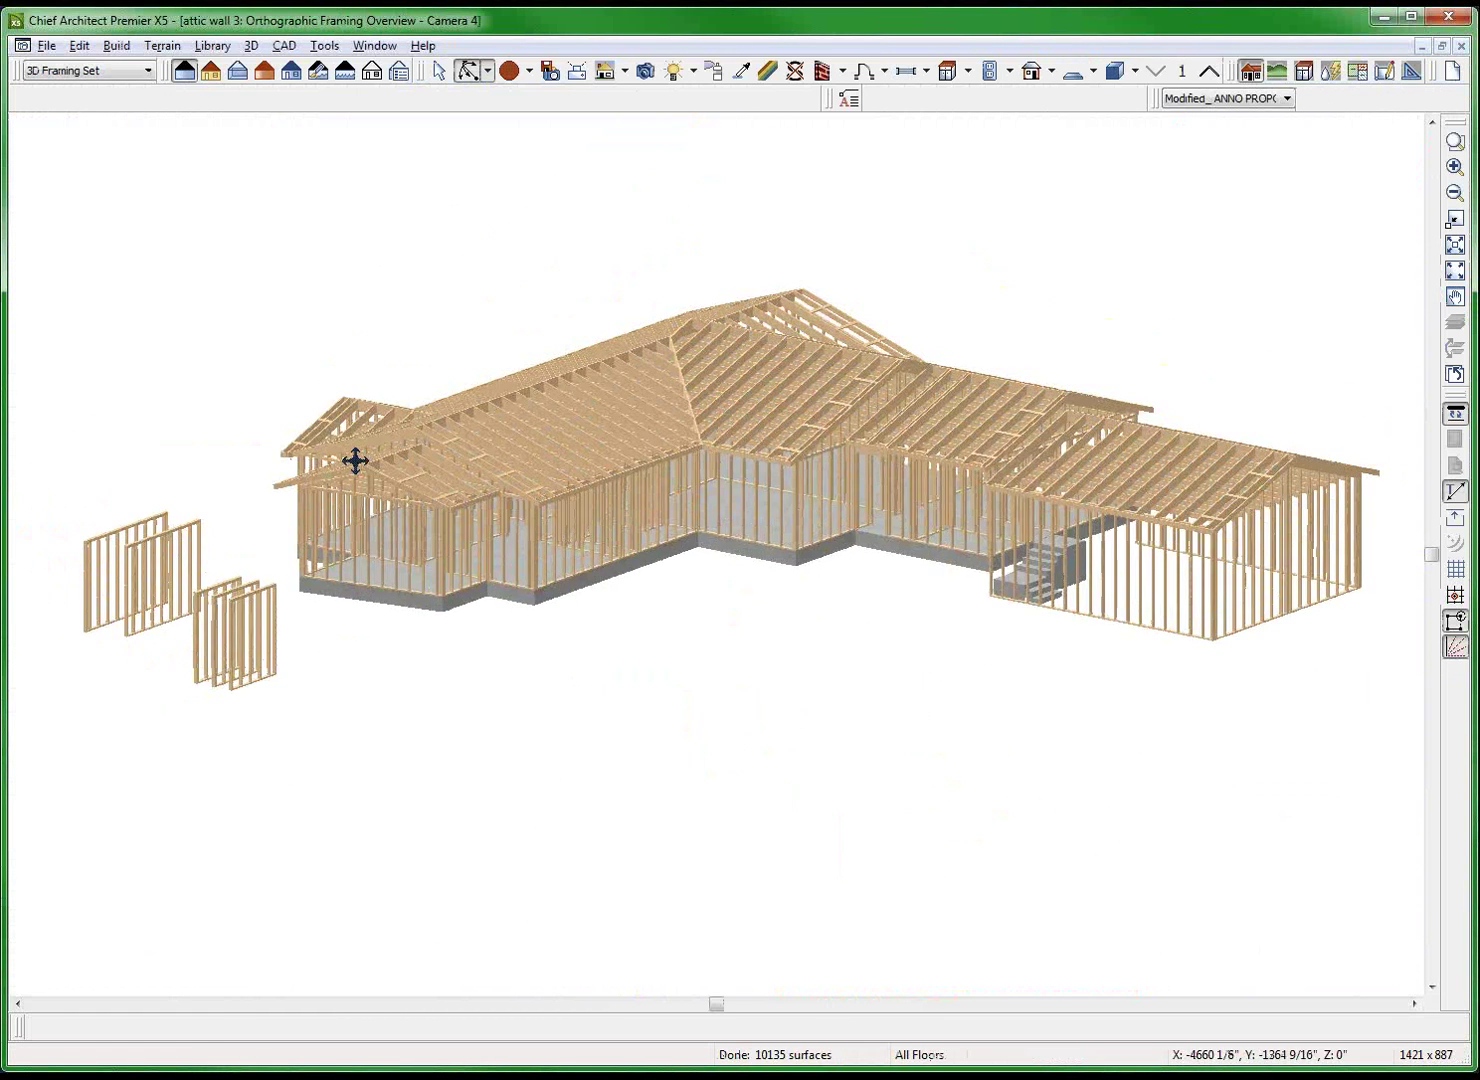
scroll(603, 439, up, 2)
scroll(603, 439, up, 2)
scroll(602, 440, down, 2)
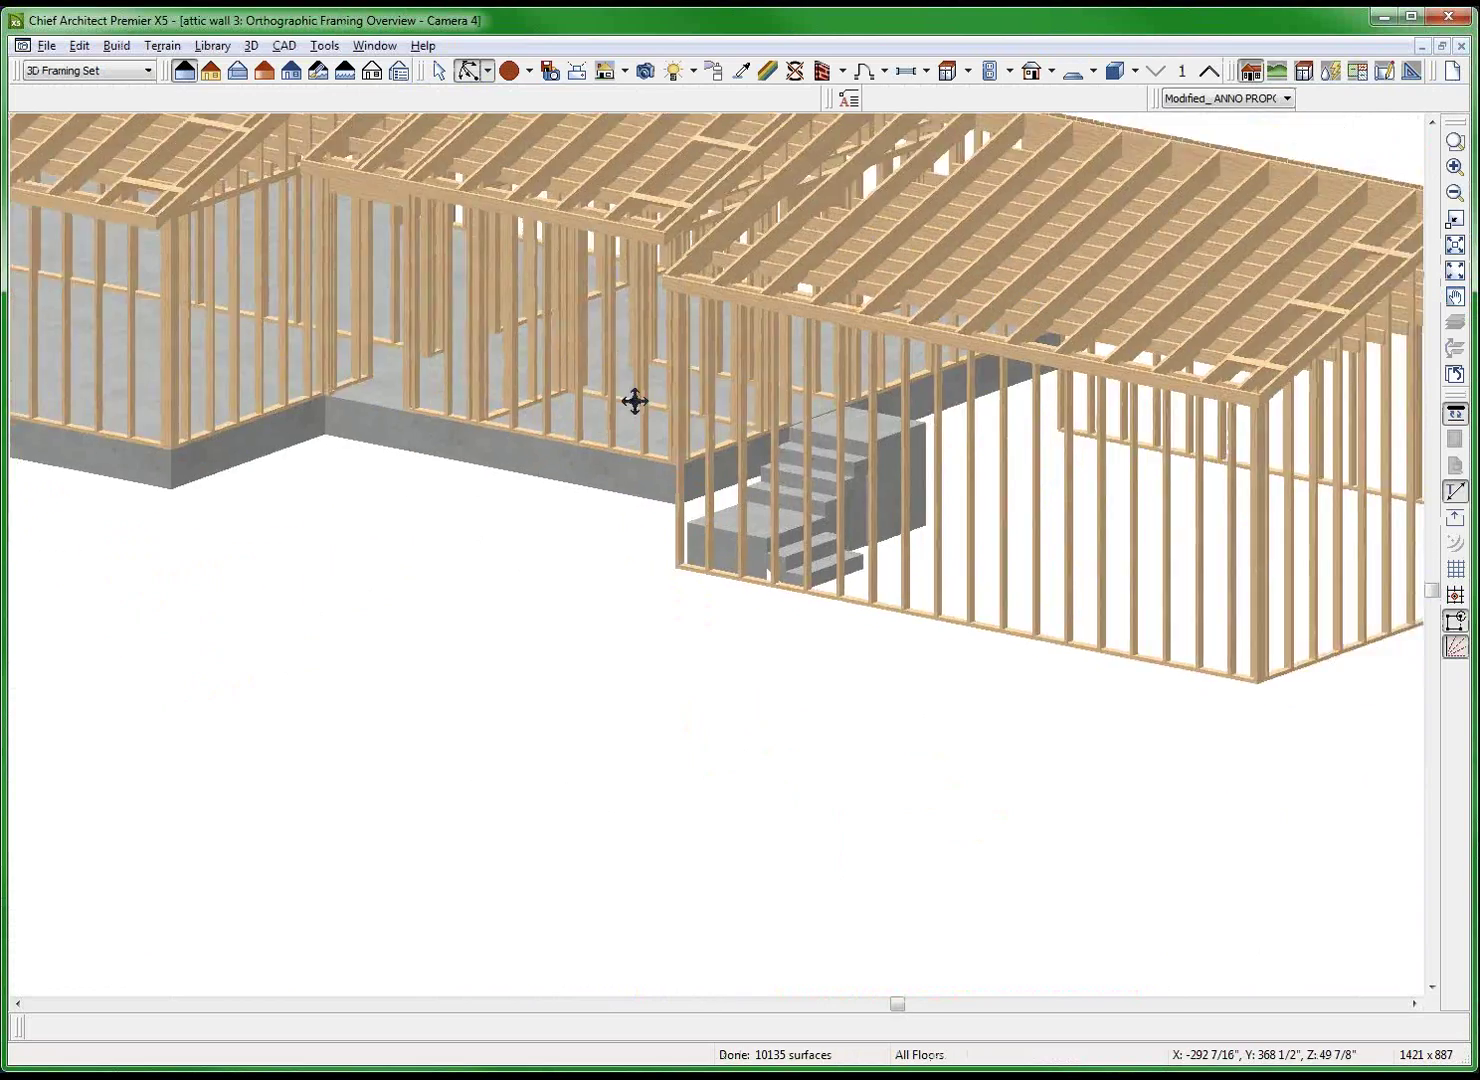
drag(631, 400, 655, 400)
scroll(743, 155, up, 2)
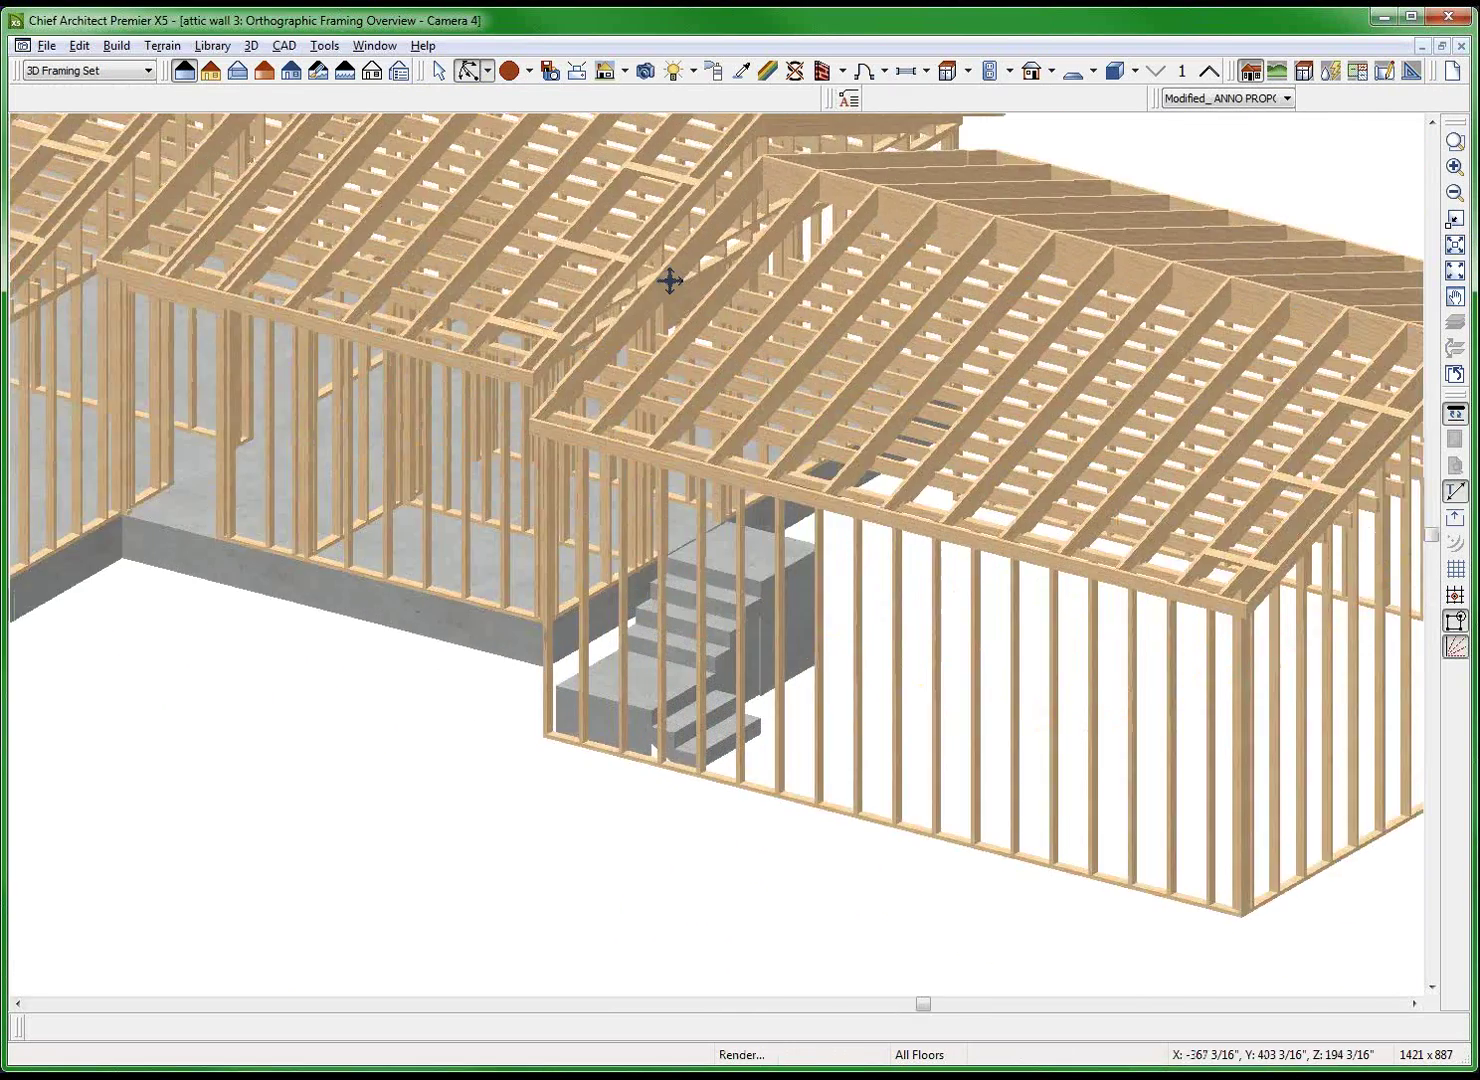
scroll(671, 281, up, 2)
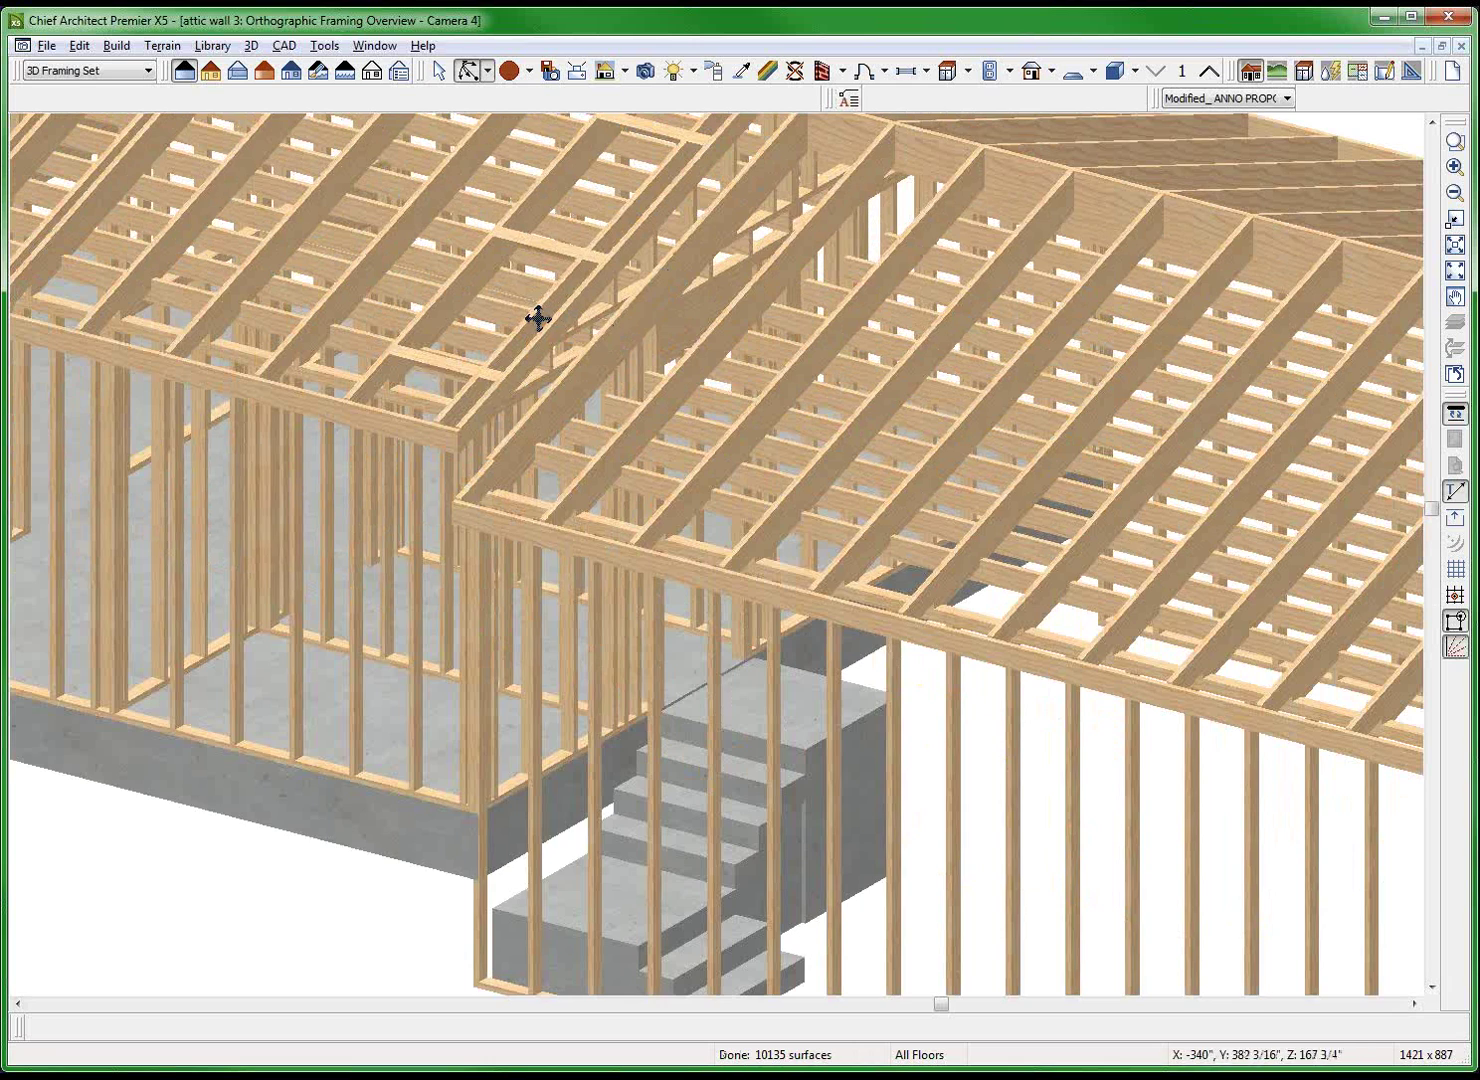
scroll(536, 320, up, 2)
scroll(515, 401, up, 2)
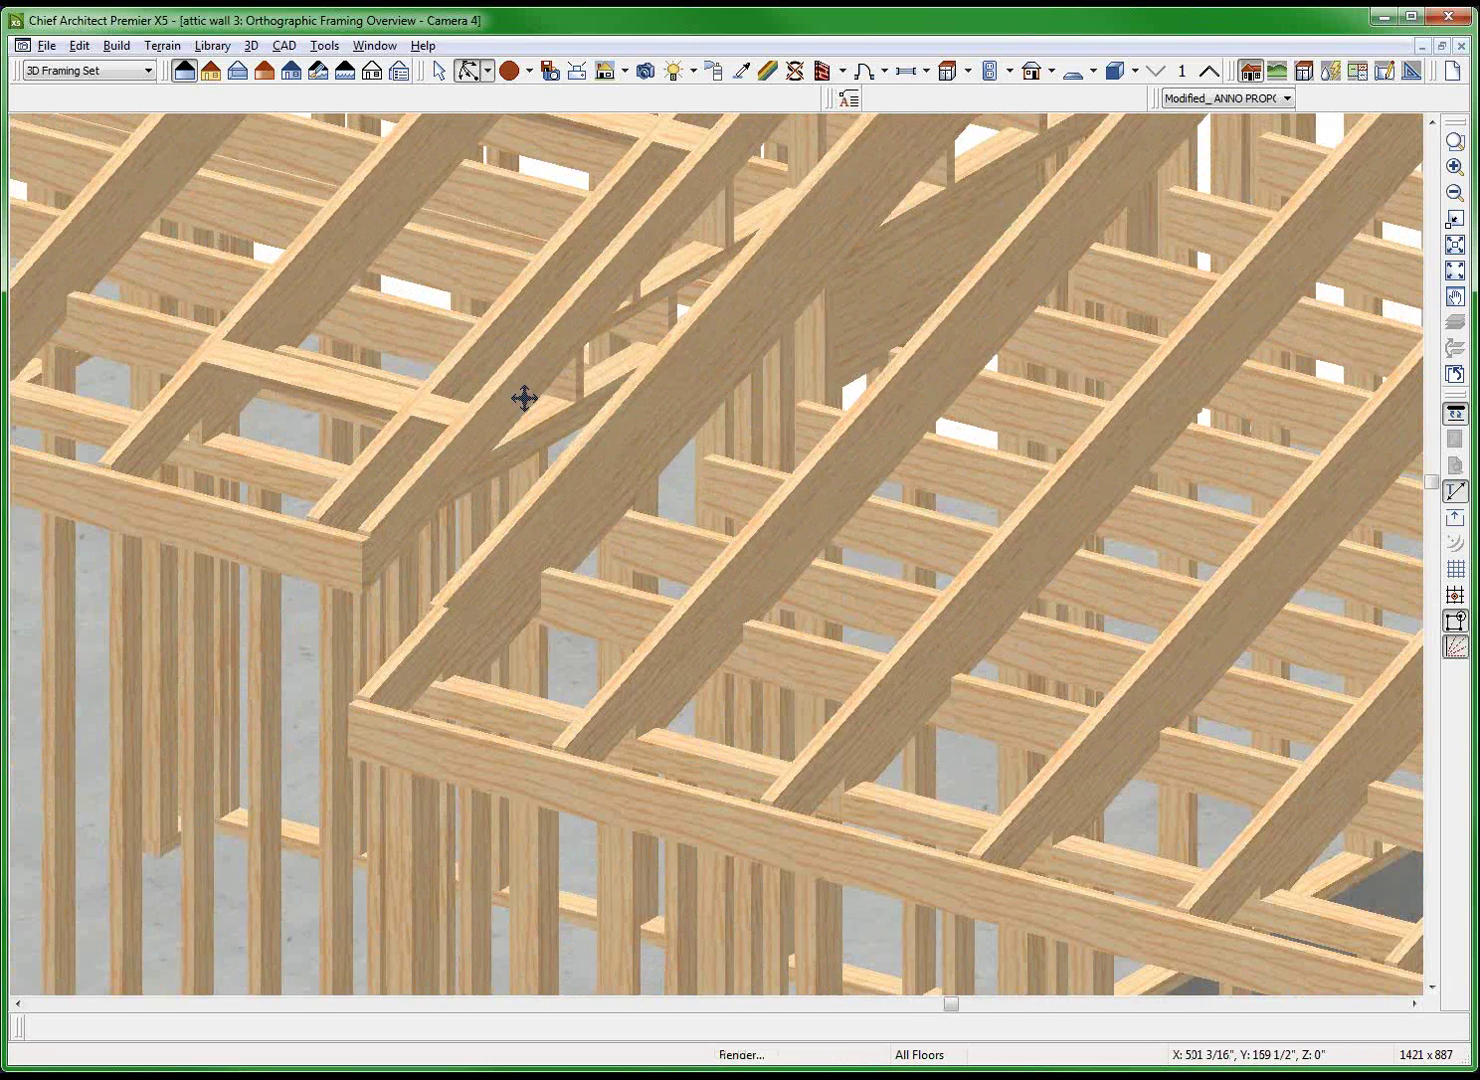
scroll(522, 397, down, 2)
scroll(913, 281, down, 1)
scroll(867, 268, down, 1)
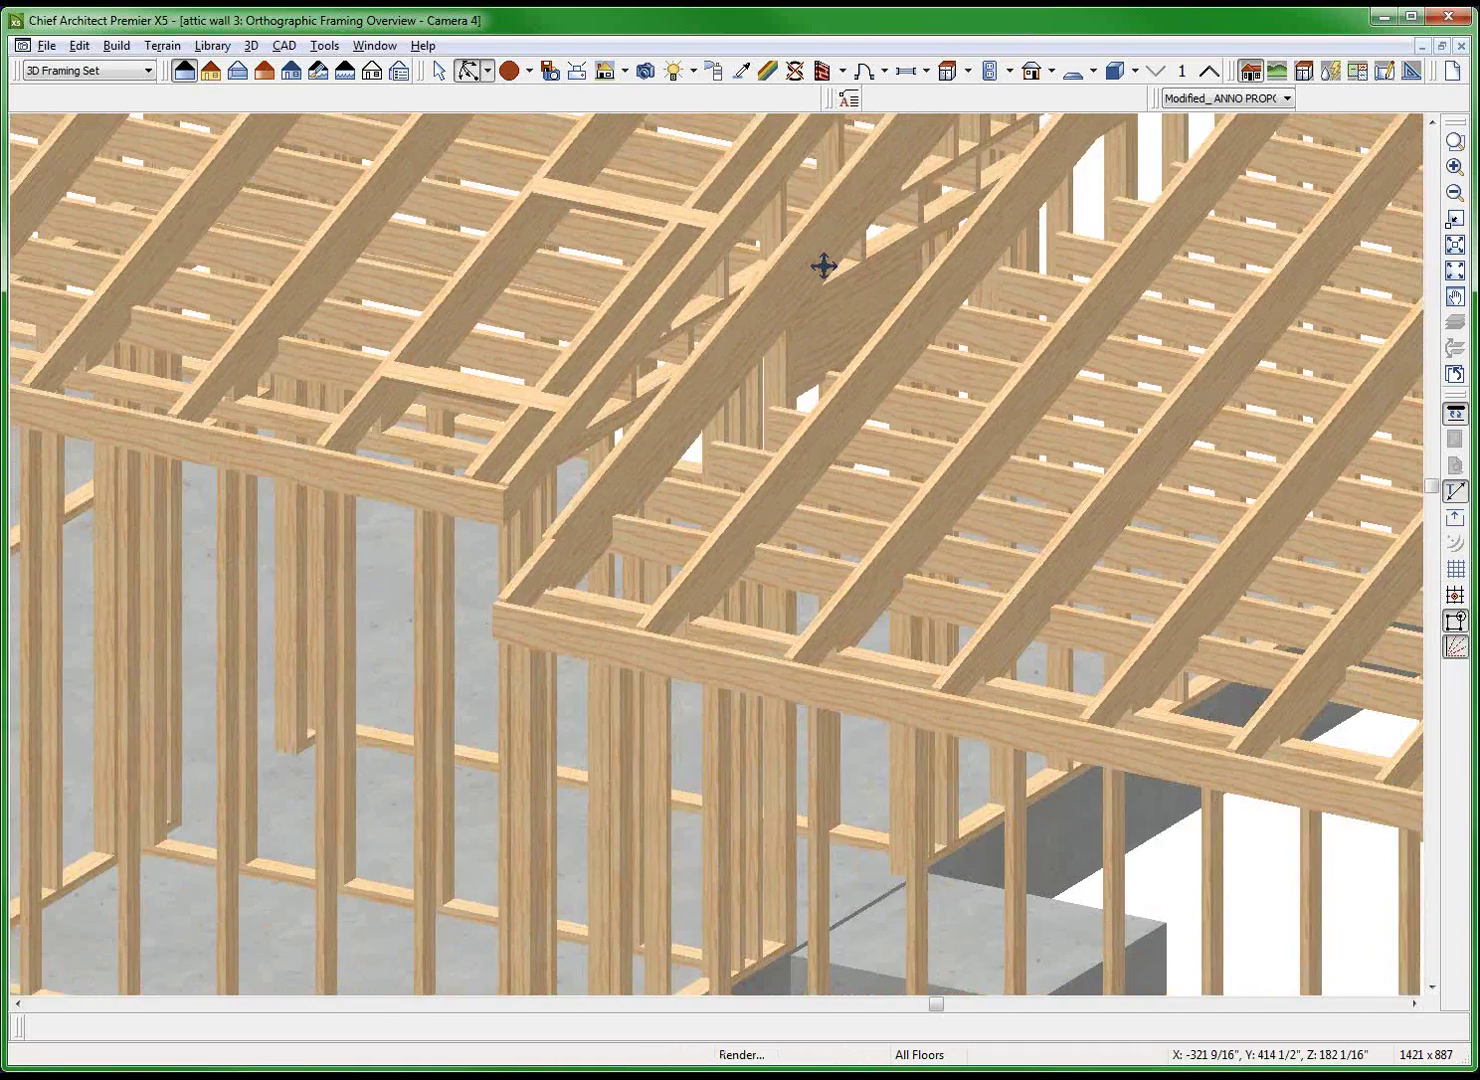
scroll(822, 264, down, 1)
scroll(823, 264, down, 1)
scroll(798, 278, down, 1)
scroll(886, 158, up, 1)
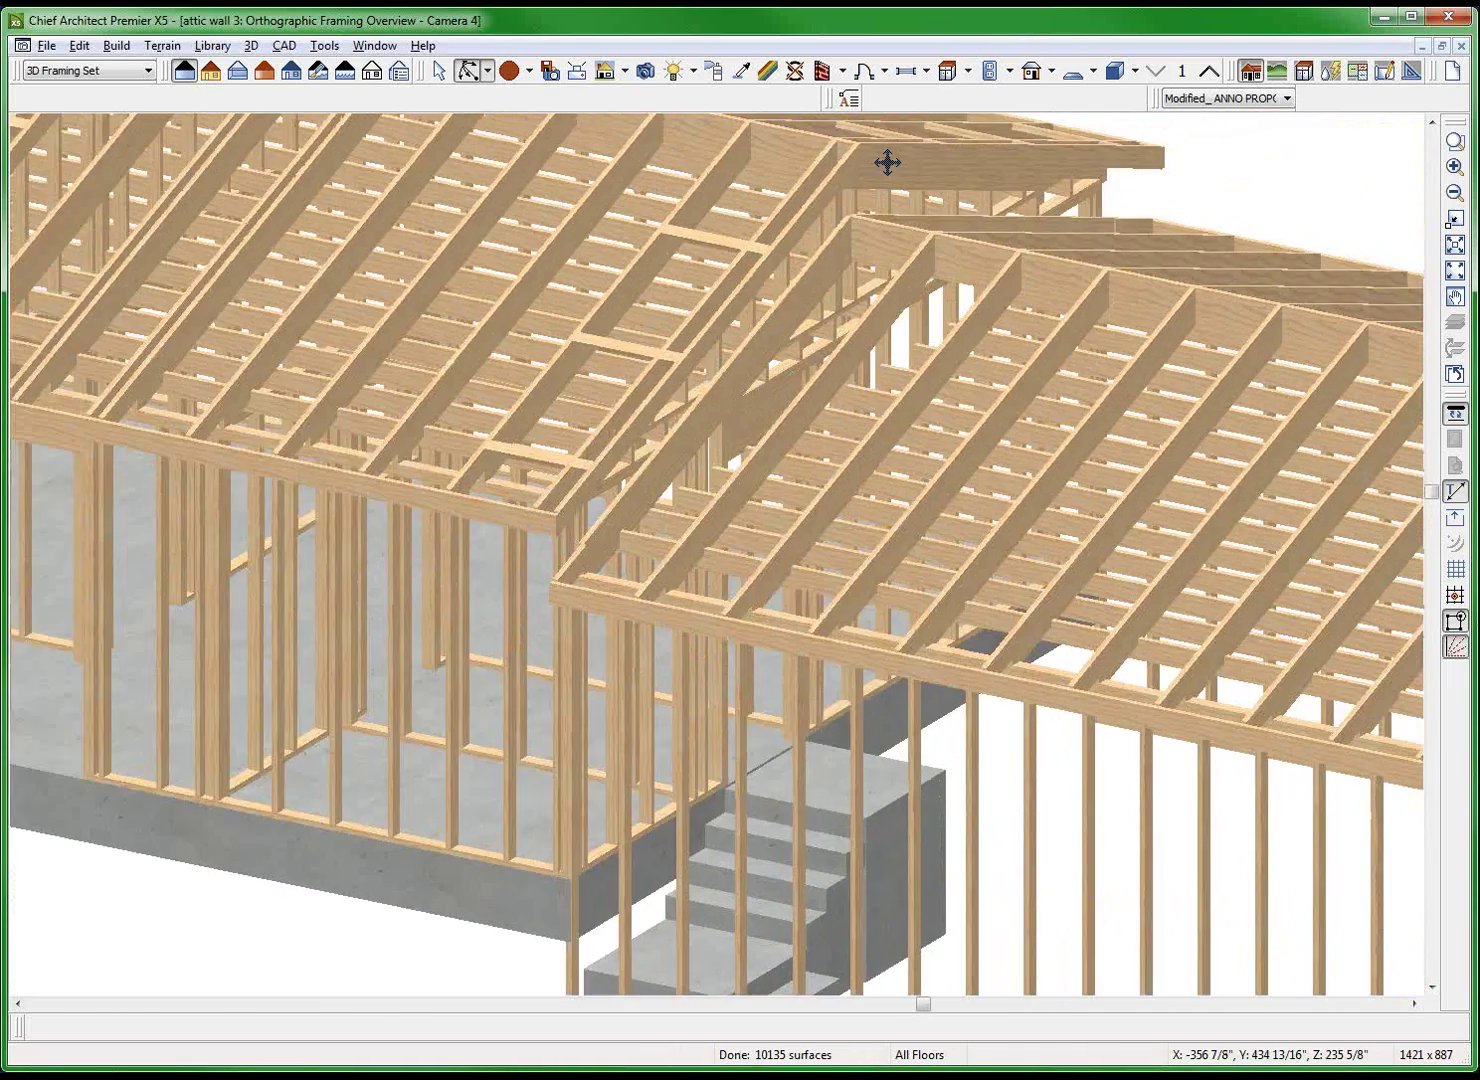
scroll(869, 197, up, 1)
scroll(810, 324, up, 1)
key(space)
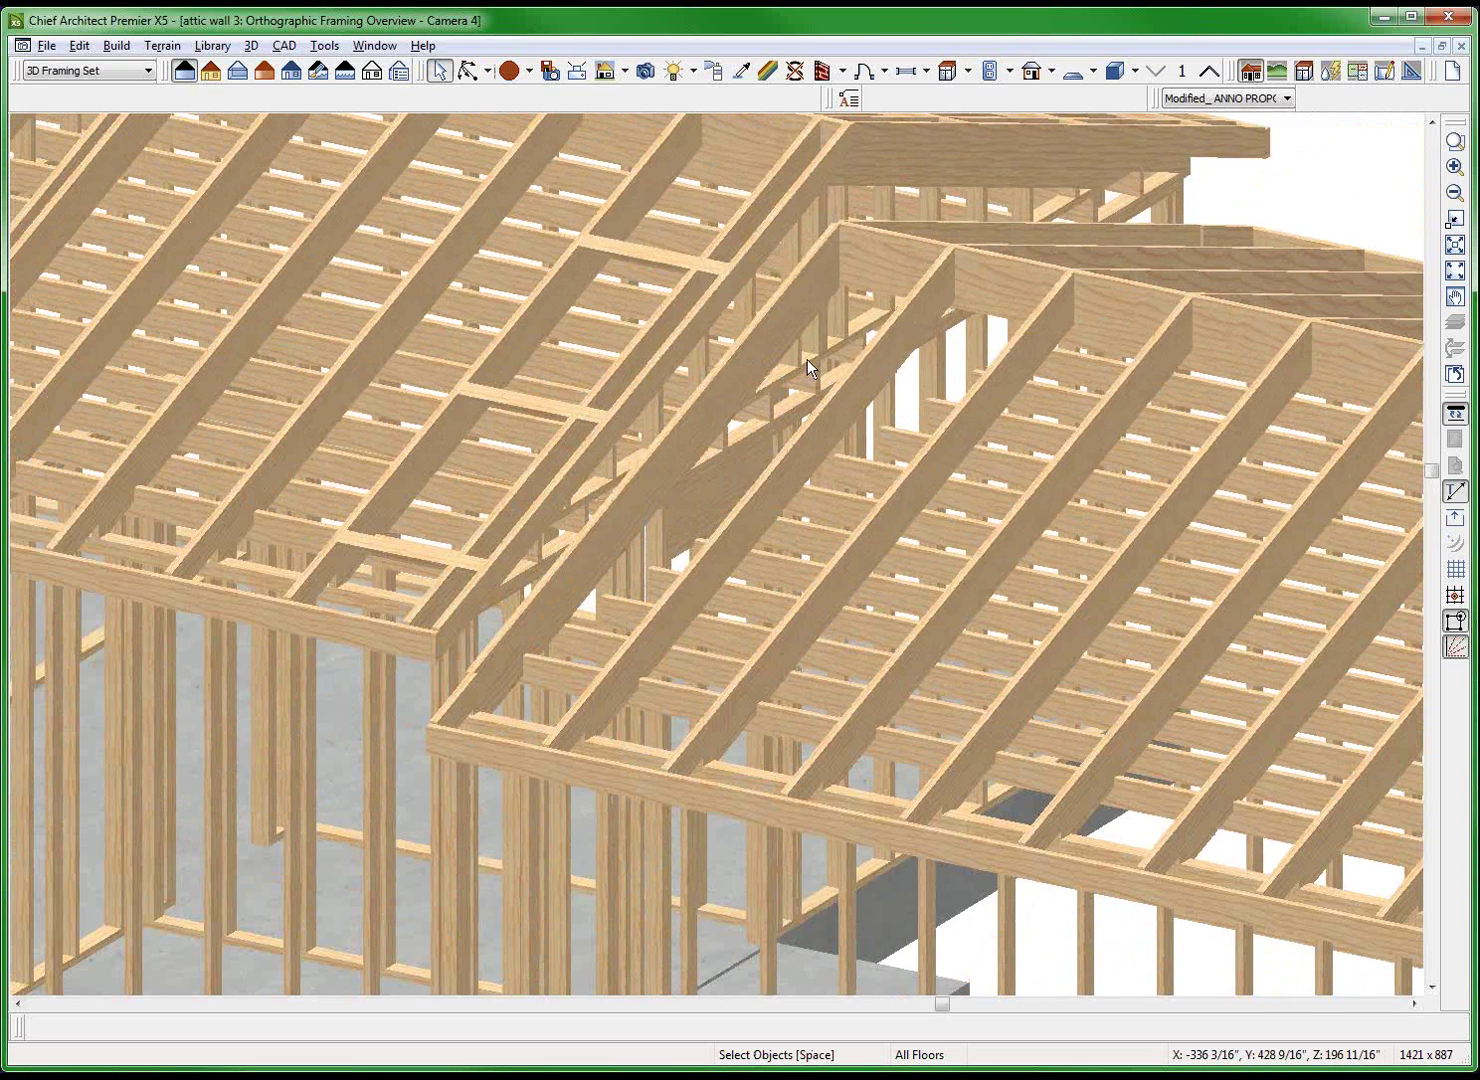
scroll(804, 354, down, 1)
key(alt+w)
key(v)
scroll(1228, 417, down, 1)
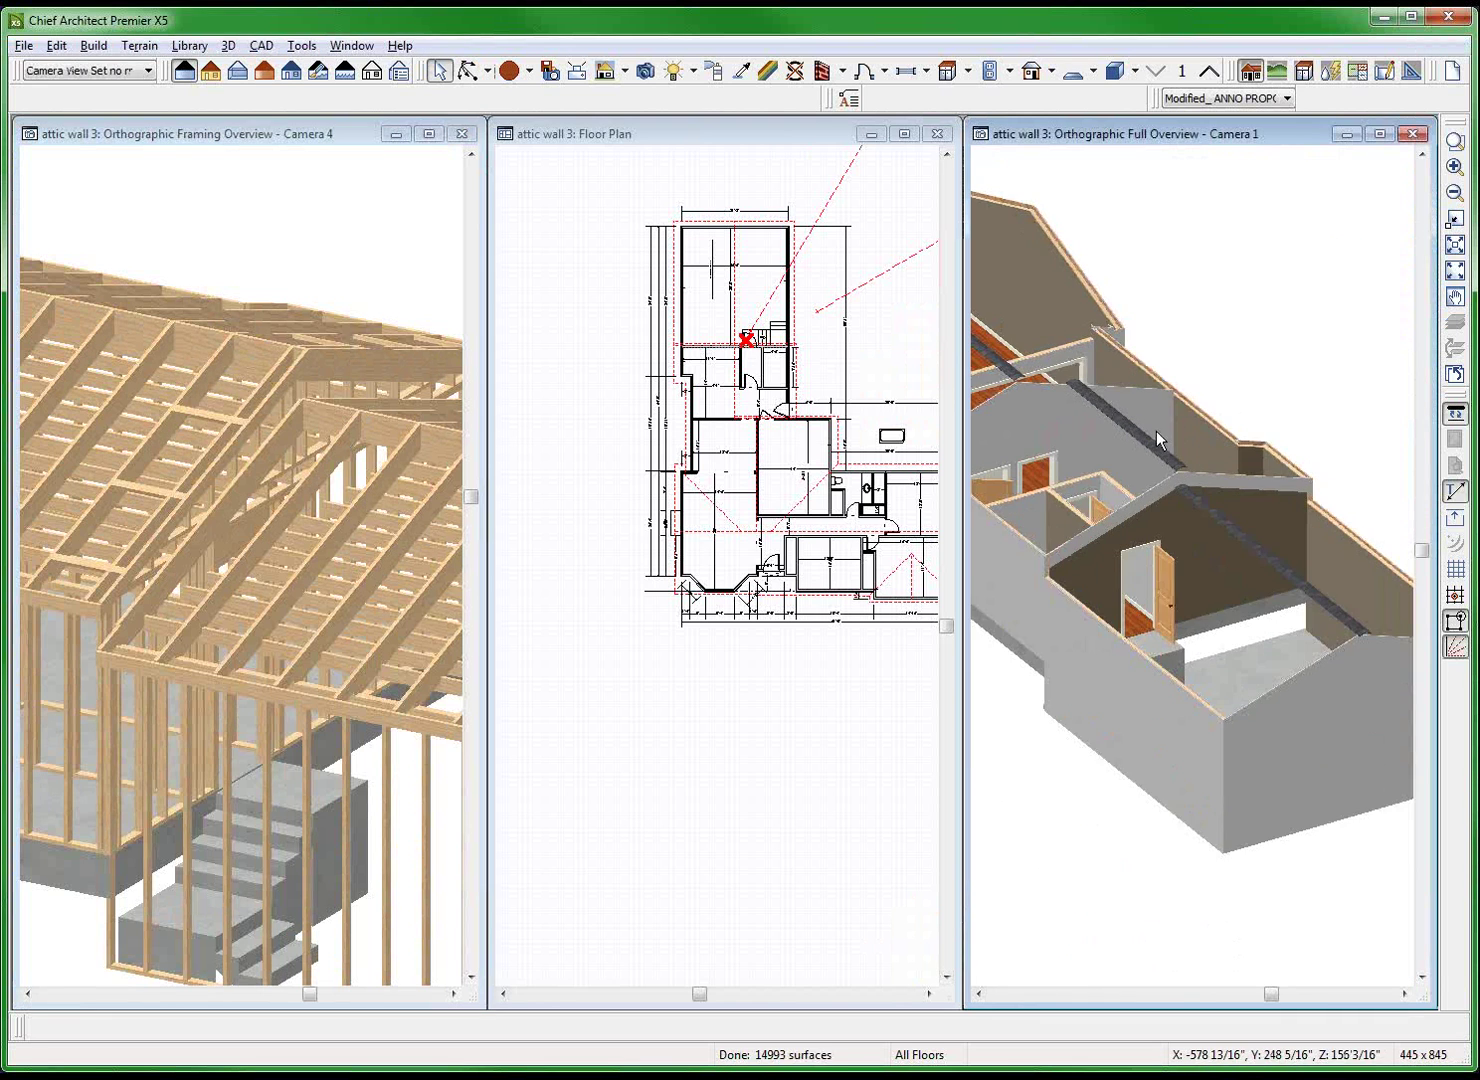
click(592, 753)
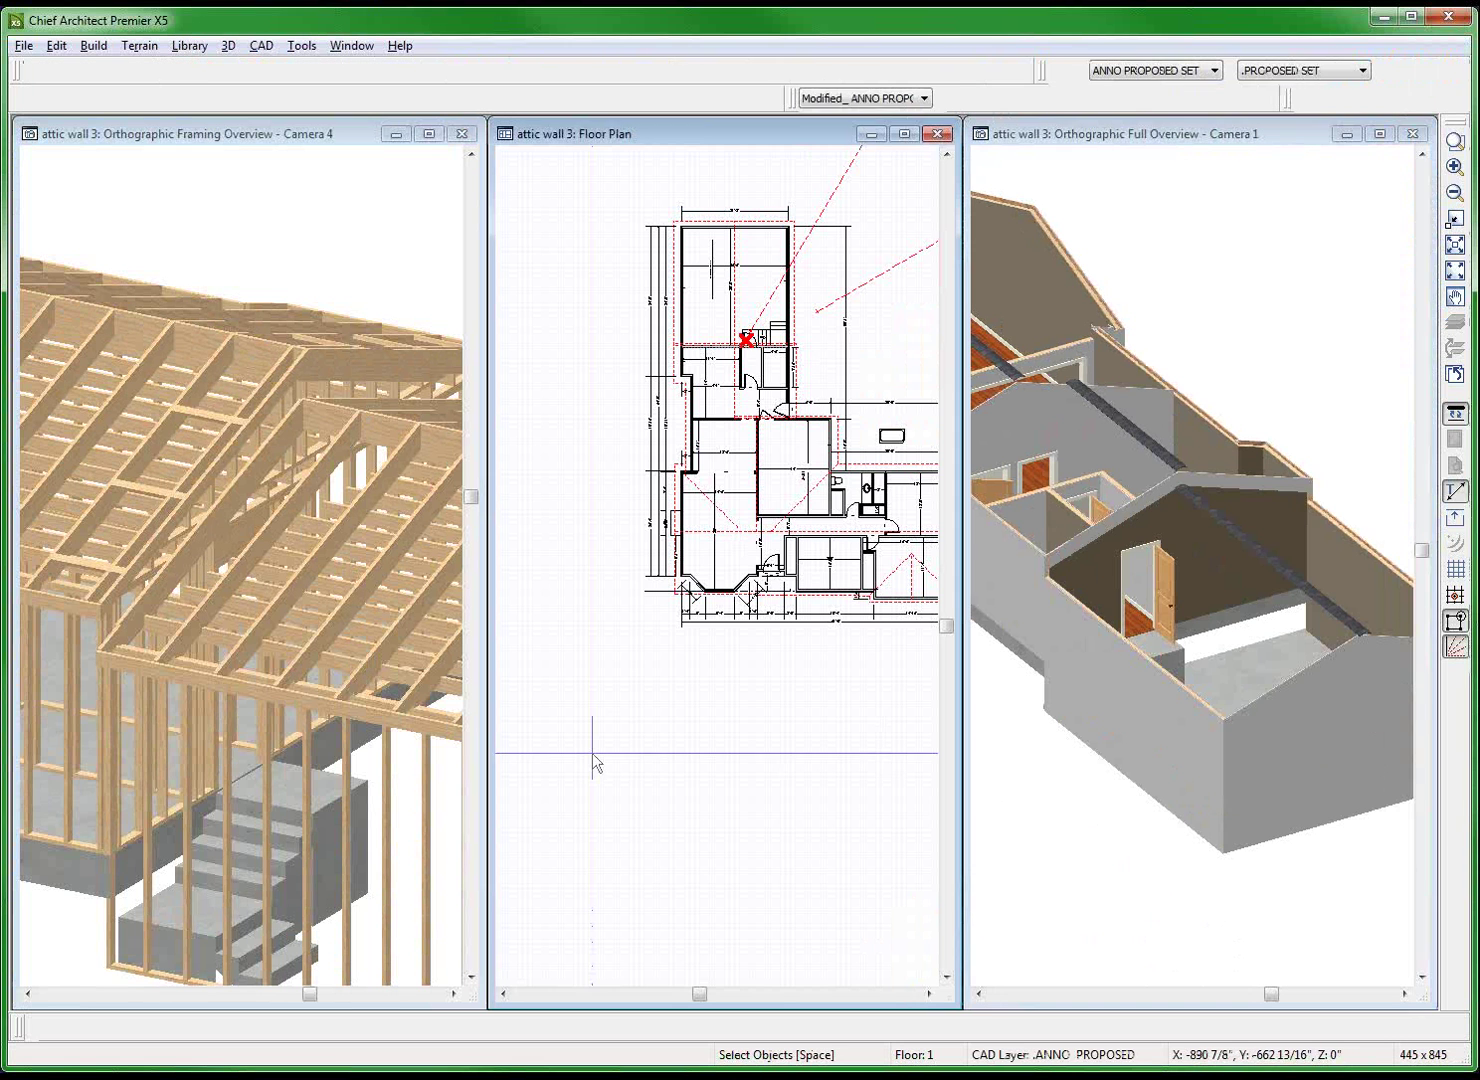
scroll(694, 370, up, 3)
scroll(628, 296, up, 2)
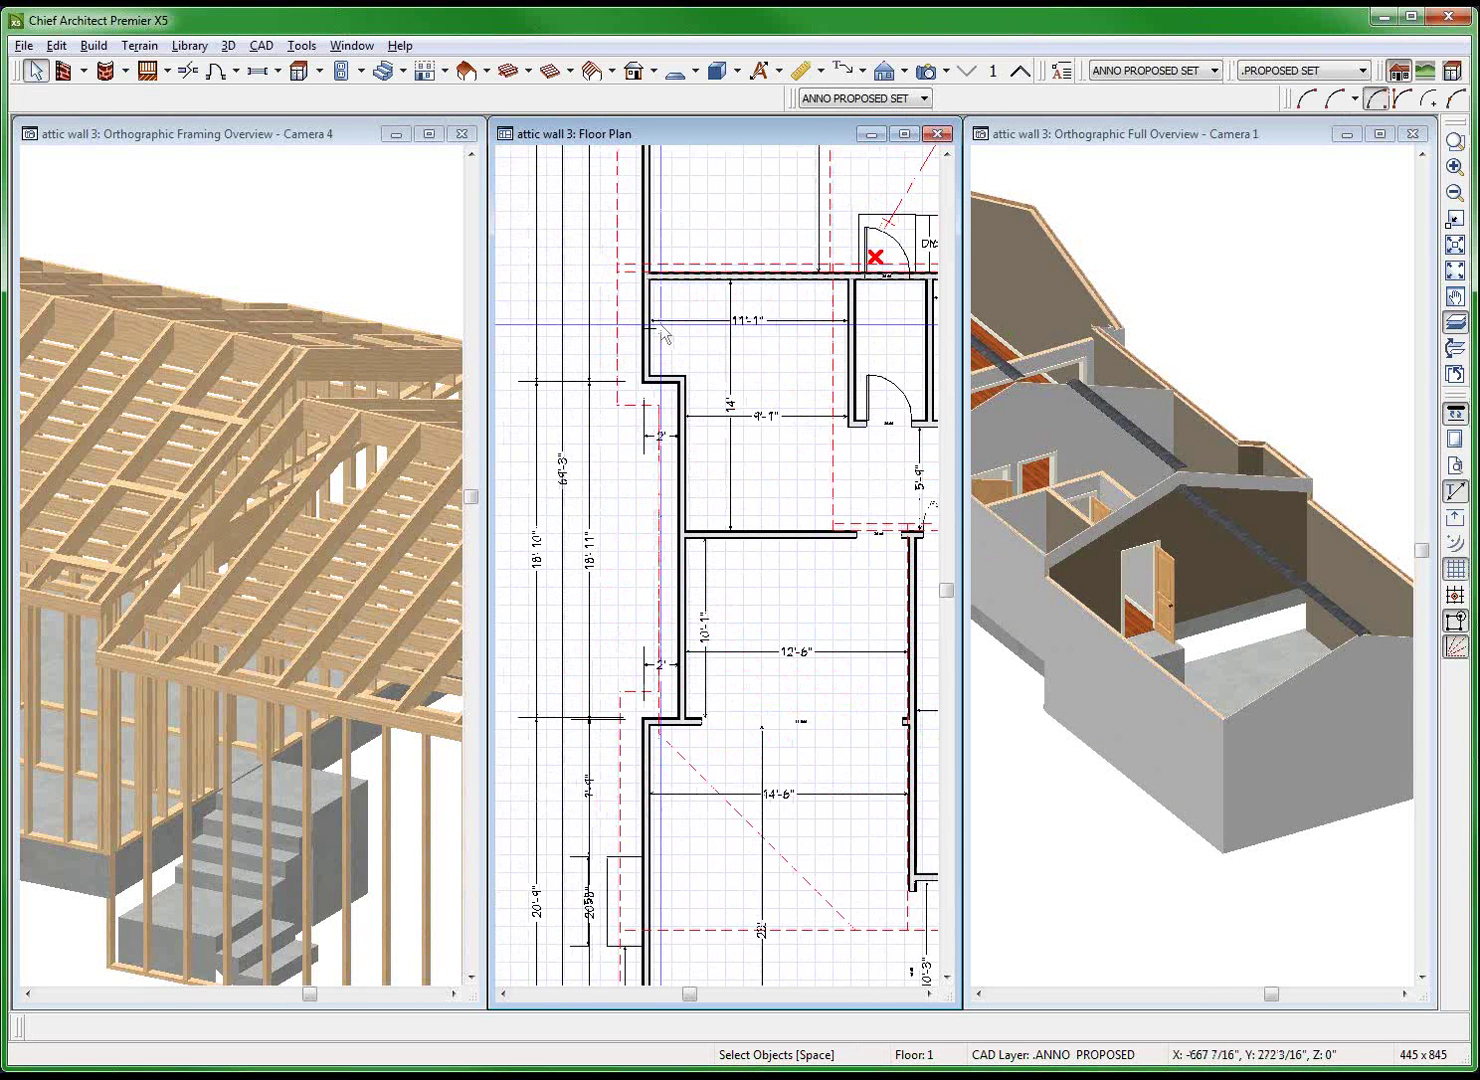
click(722, 263)
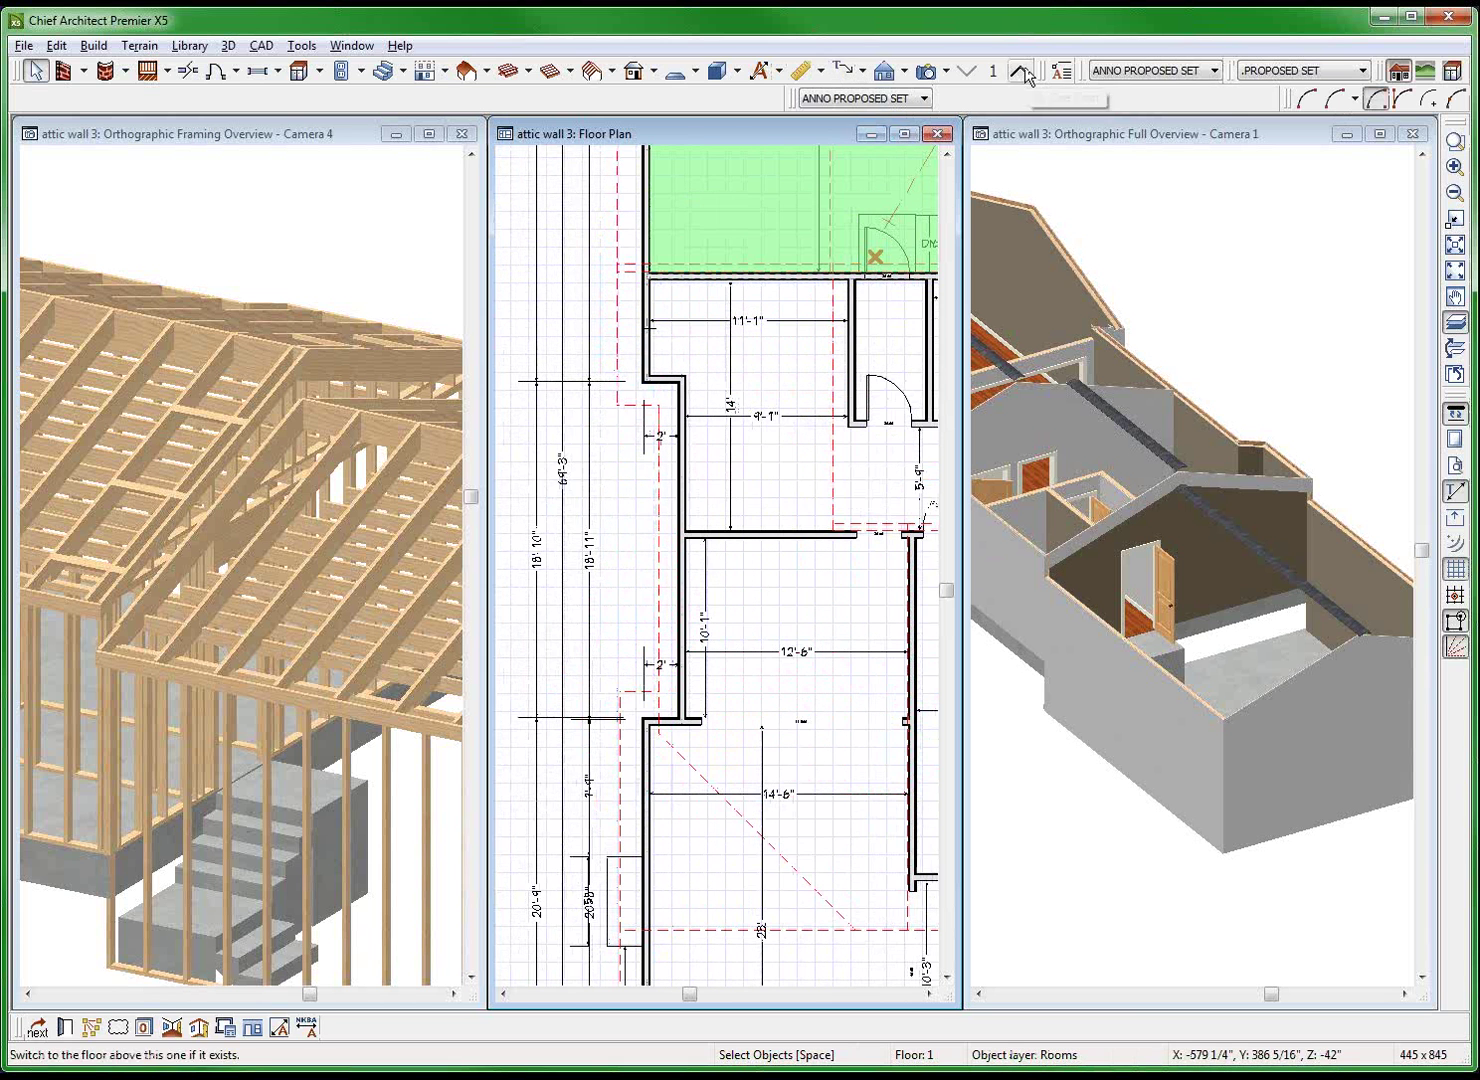
click(1026, 75)
click(762, 274)
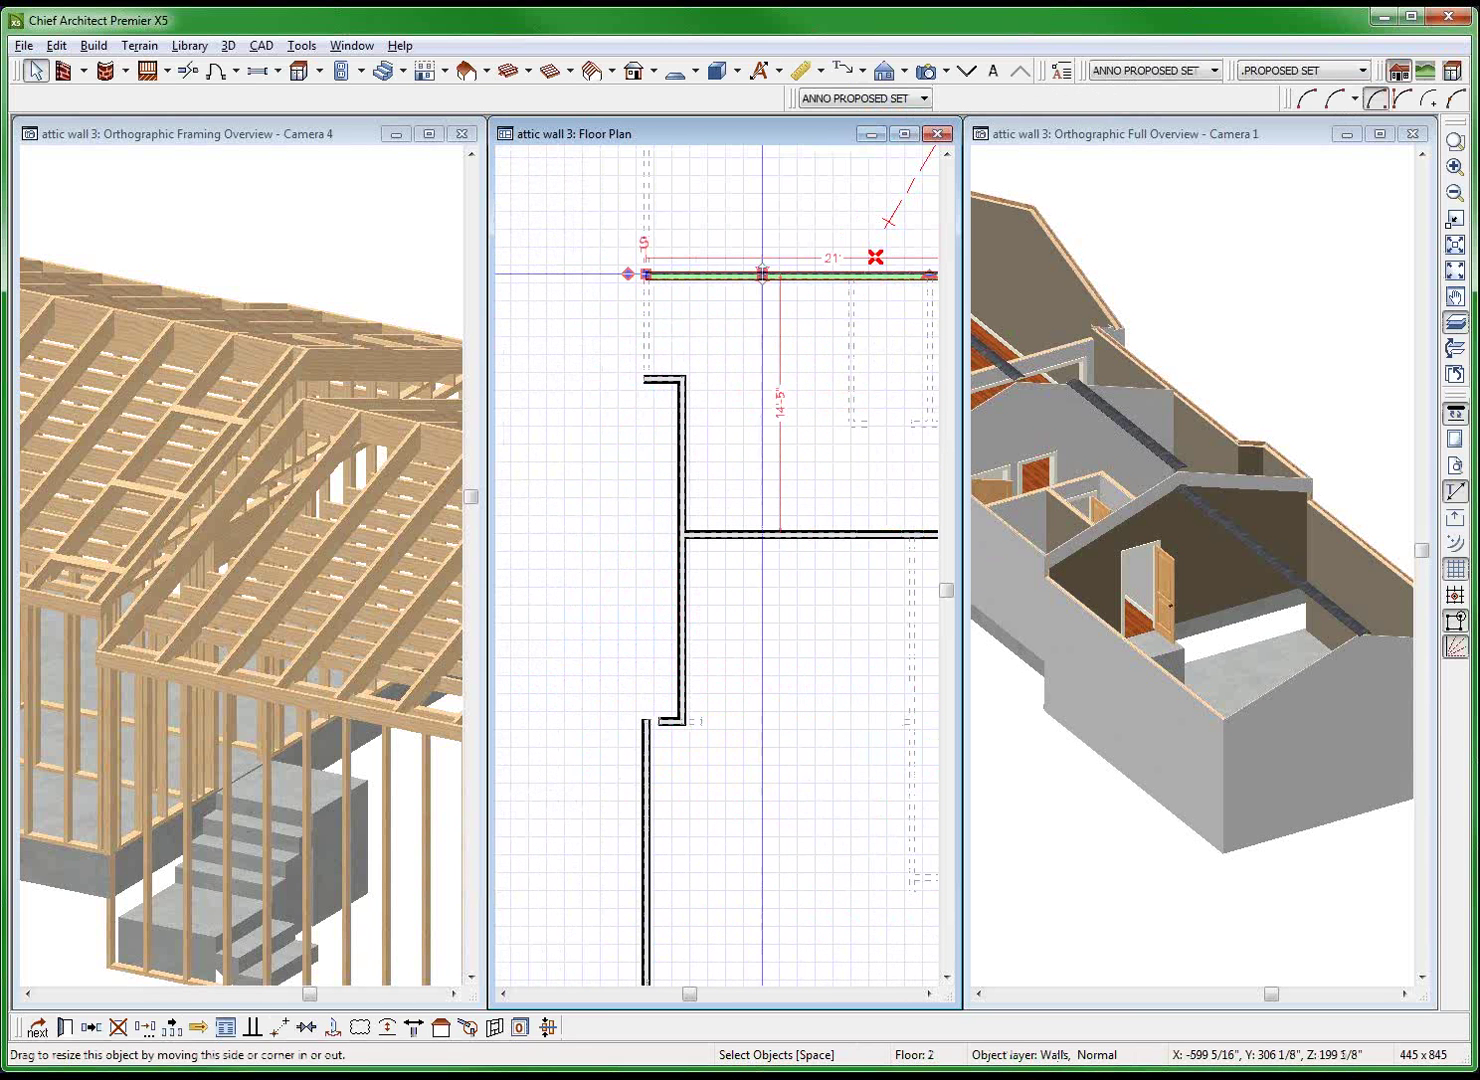
double_click(762, 274)
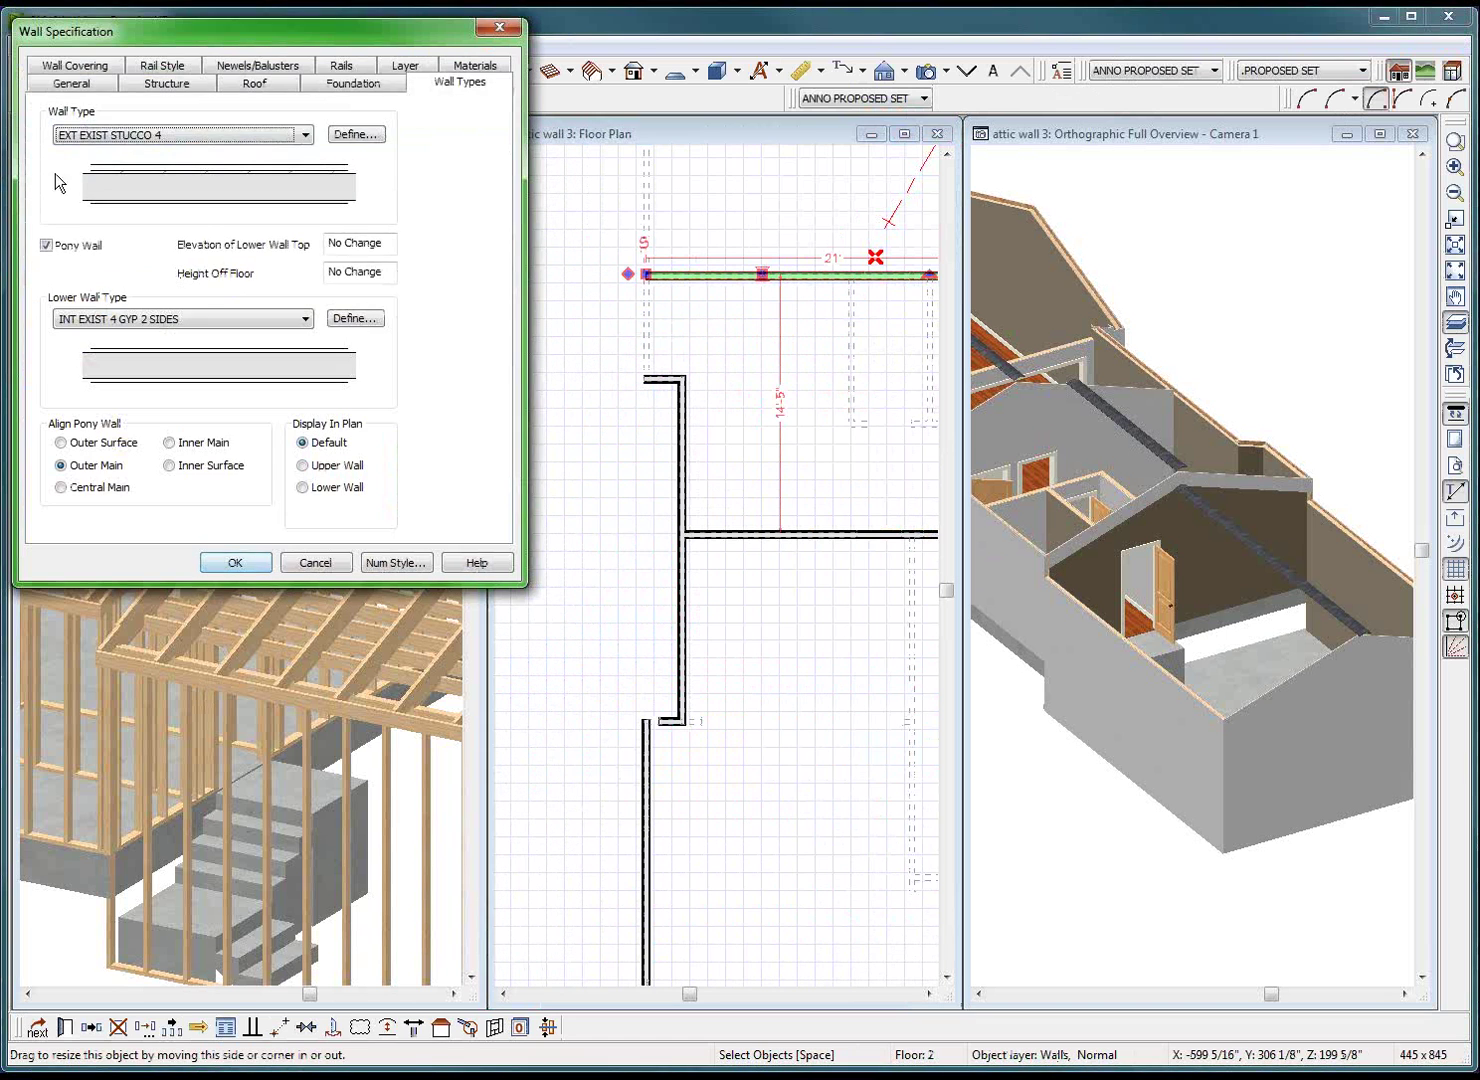
click(98, 84)
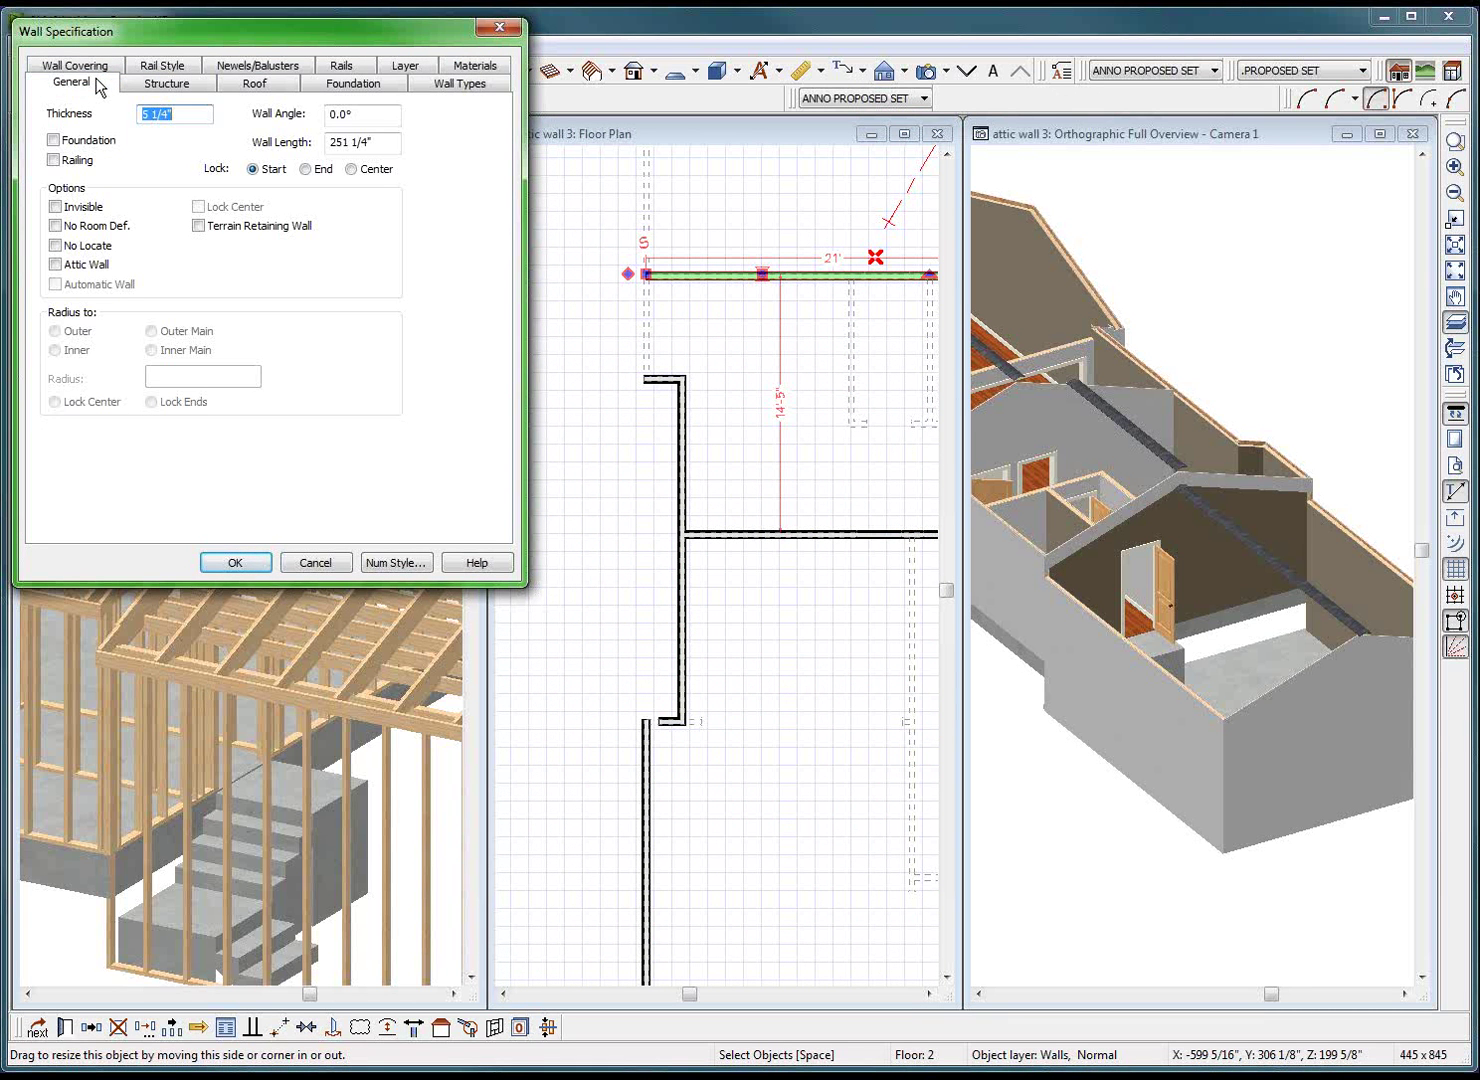
click(55, 265)
drag(189, 35, 779, 288)
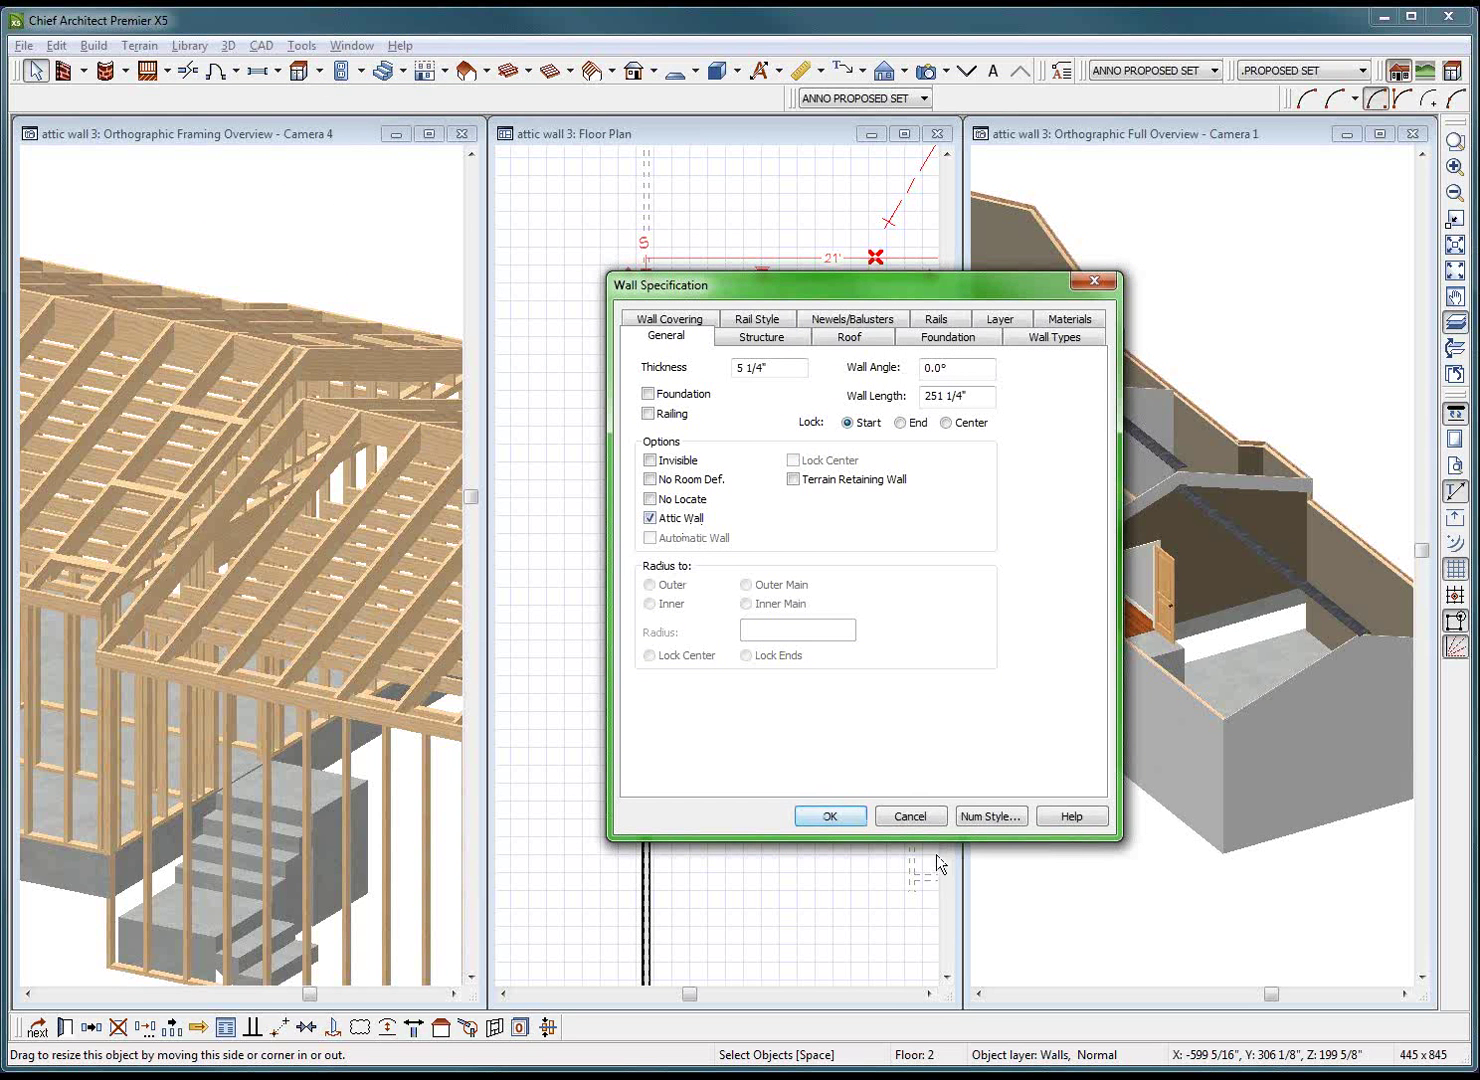
click(917, 811)
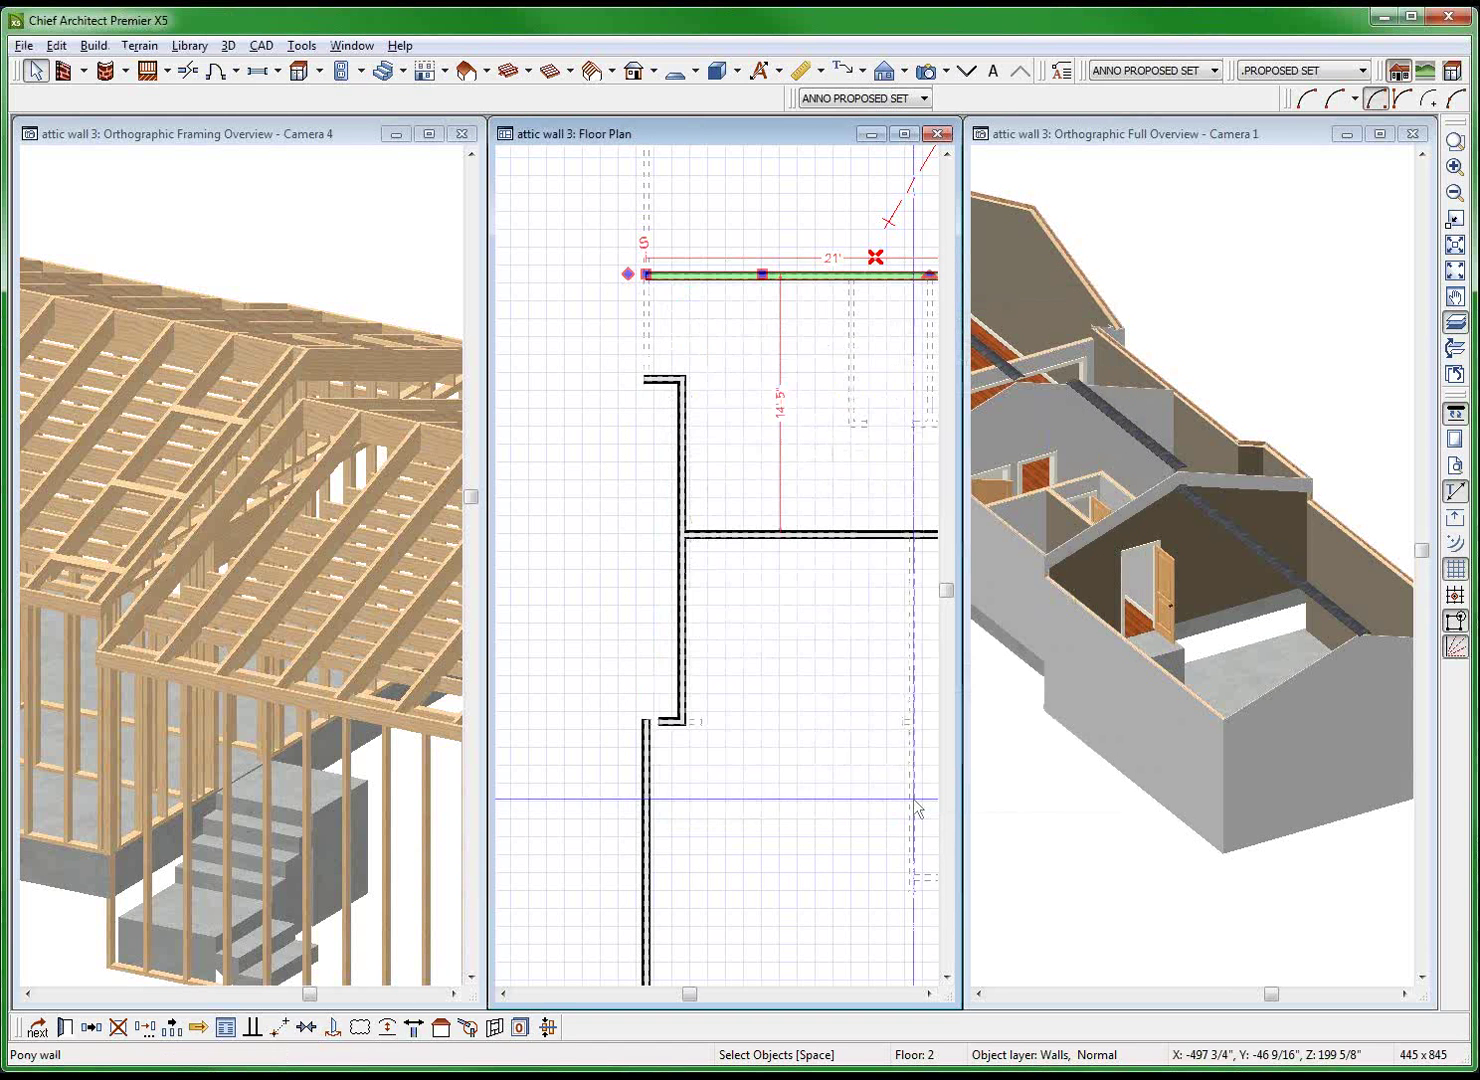
Mark the top Floor 2 gable wall as an Attic Wall and check the rebuilt model.
click(787, 664)
scroll(707, 399, up, 2)
click(702, 390)
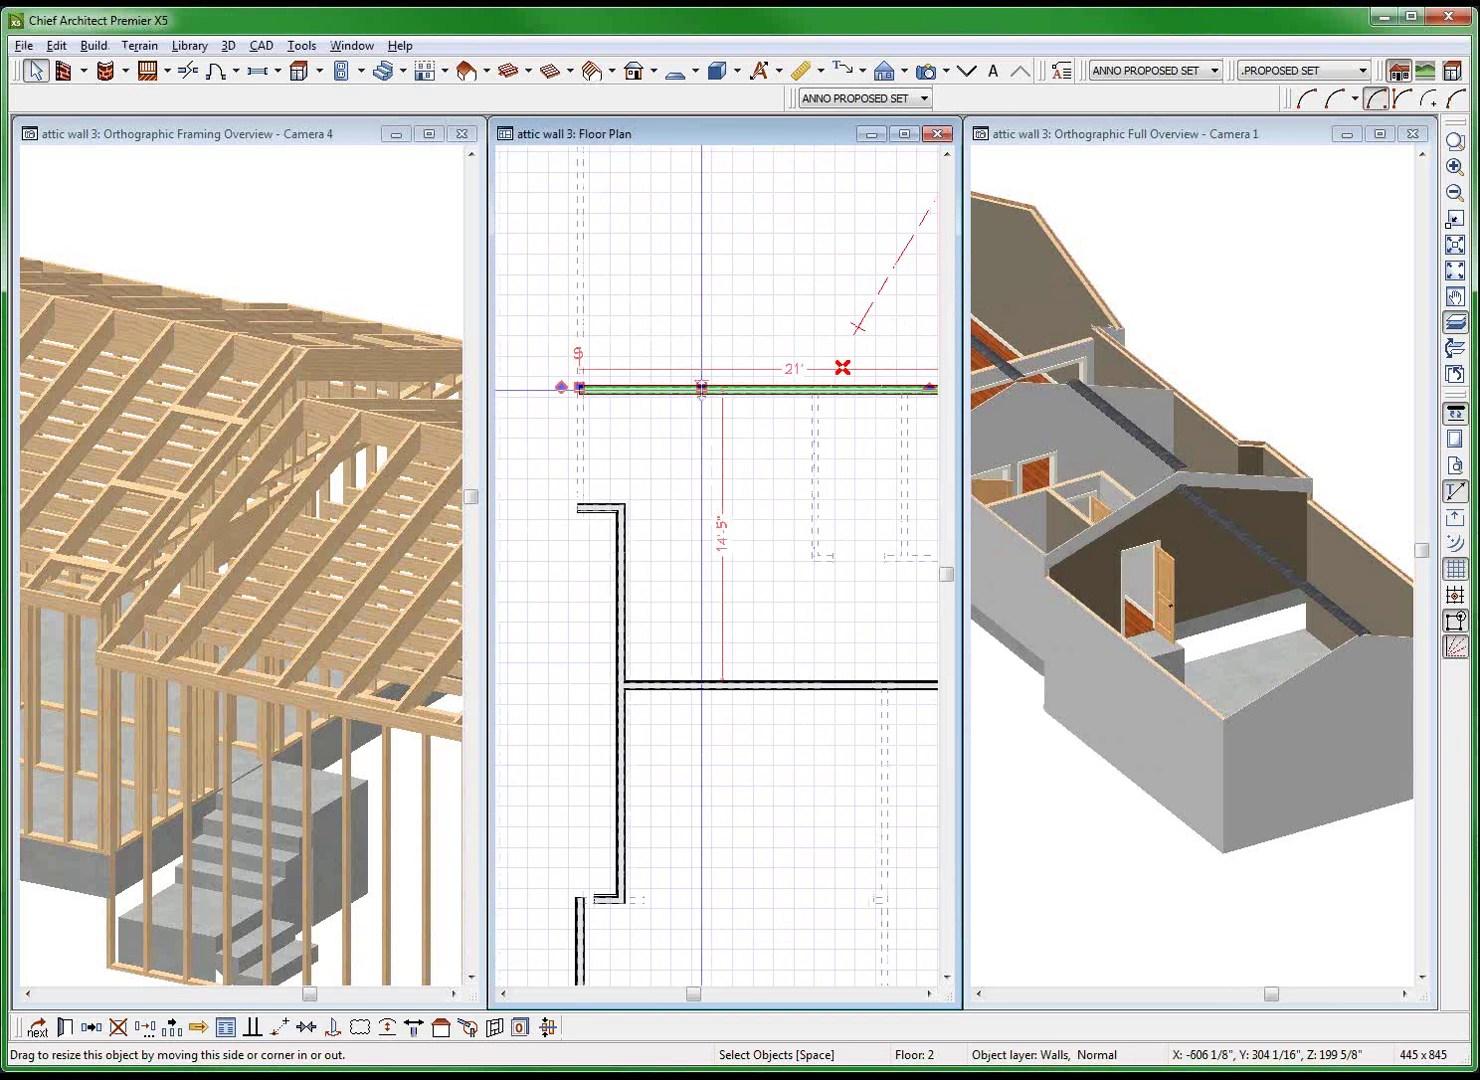
double_click(702, 387)
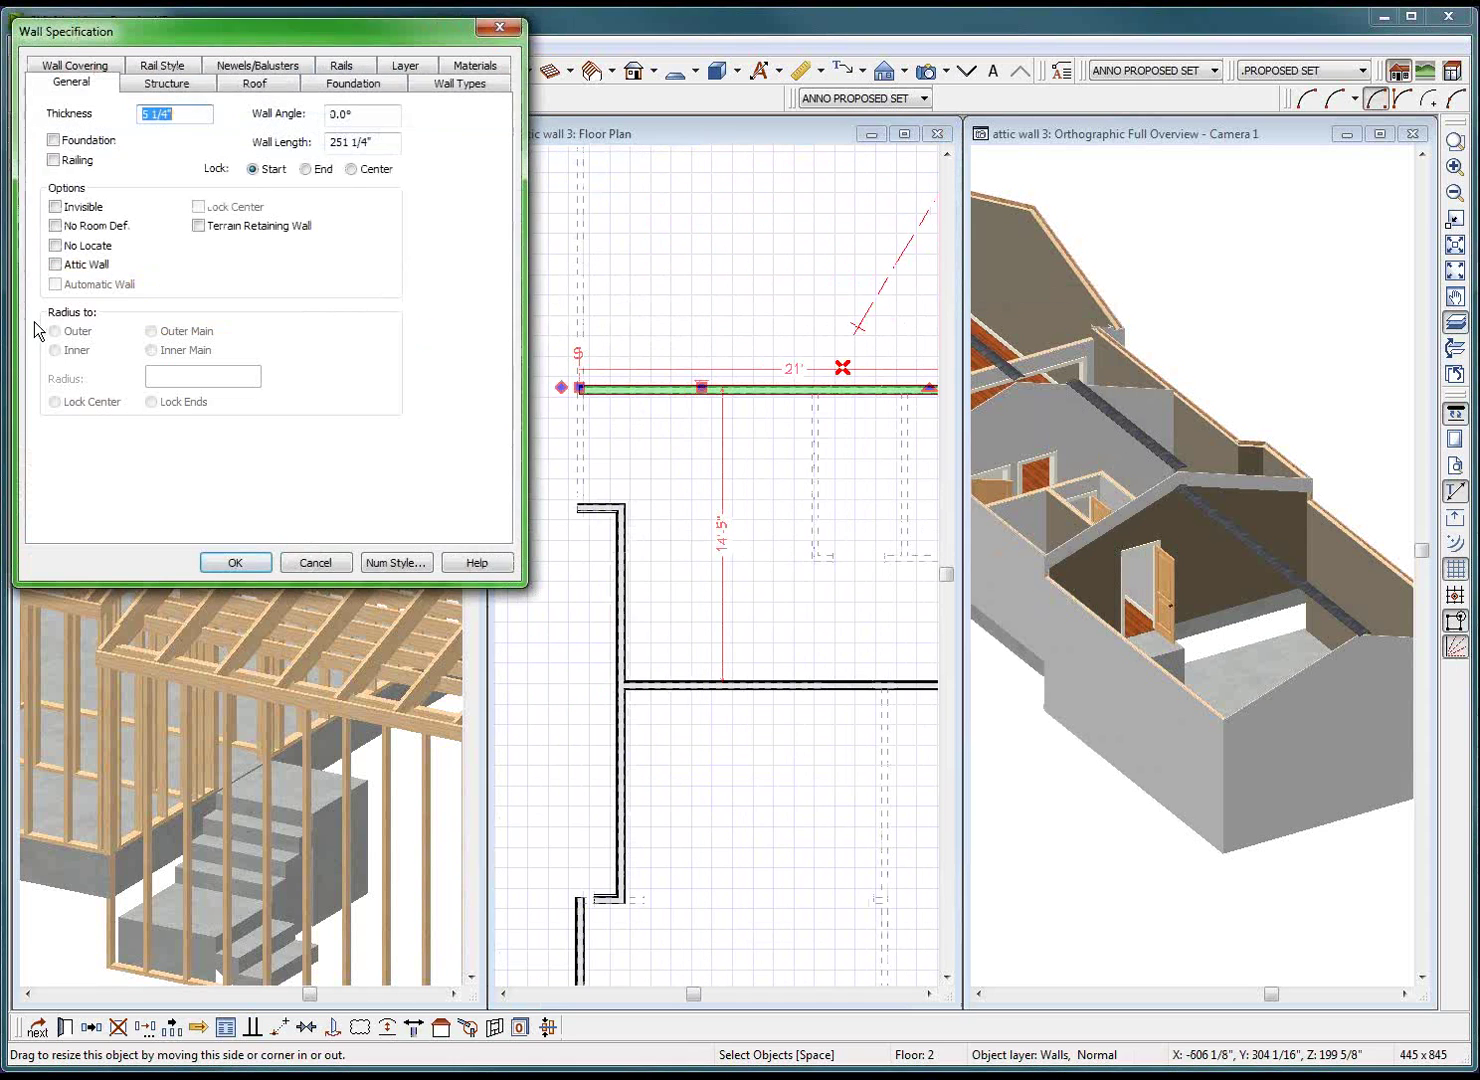
click(75, 269)
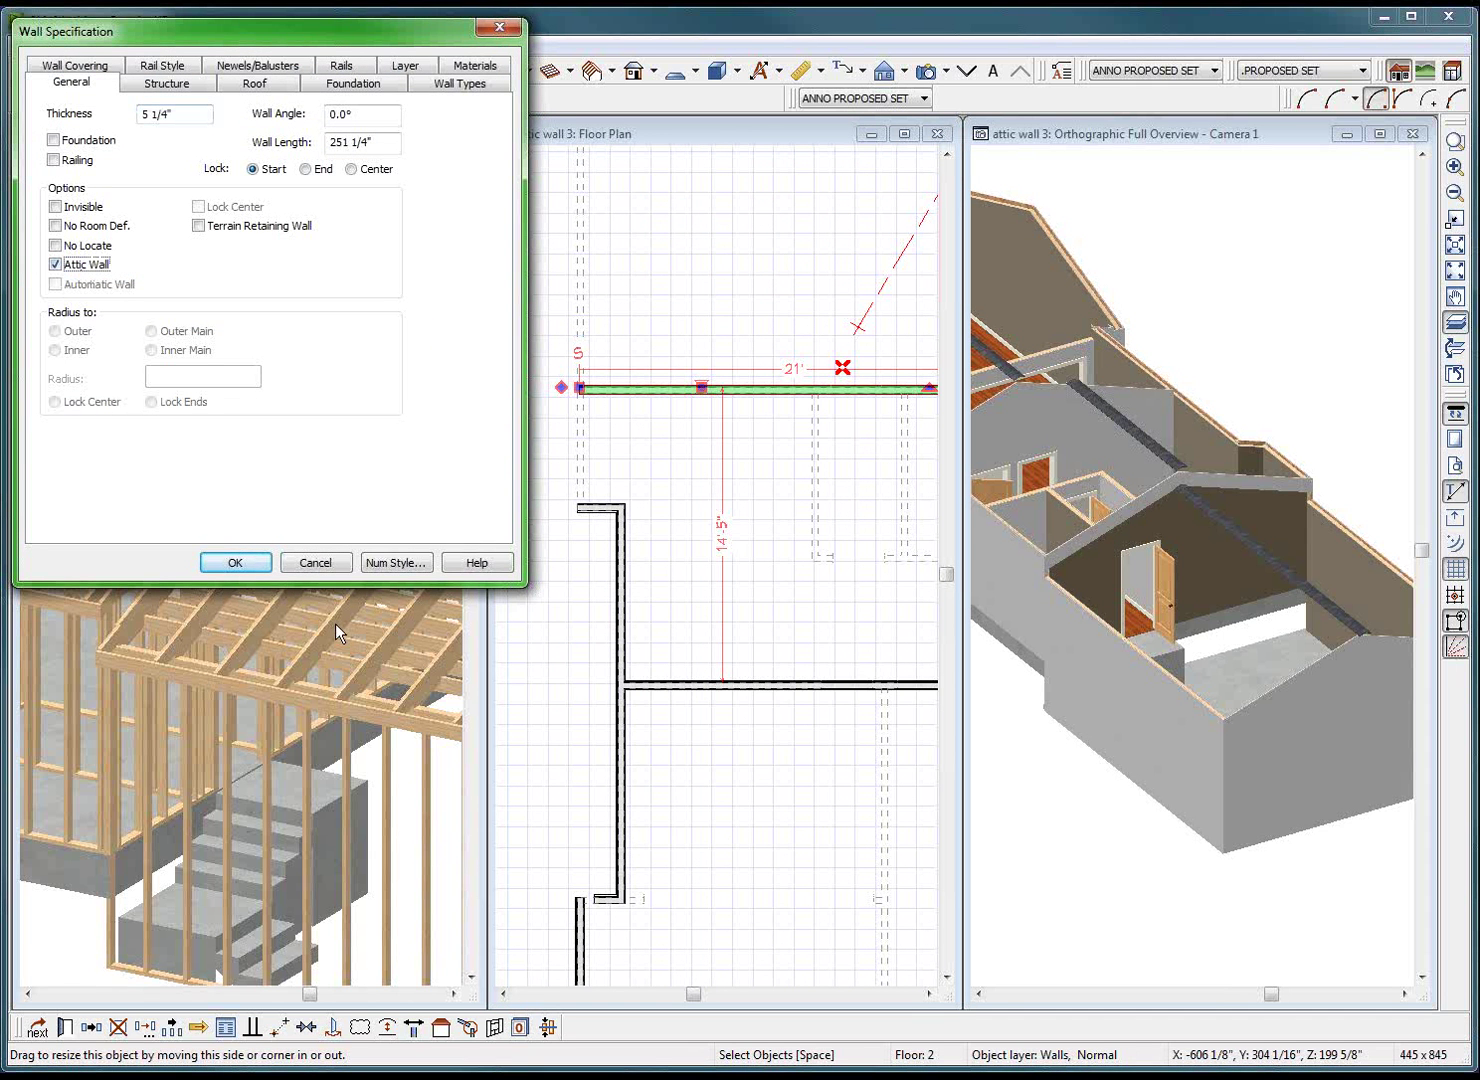
click(250, 569)
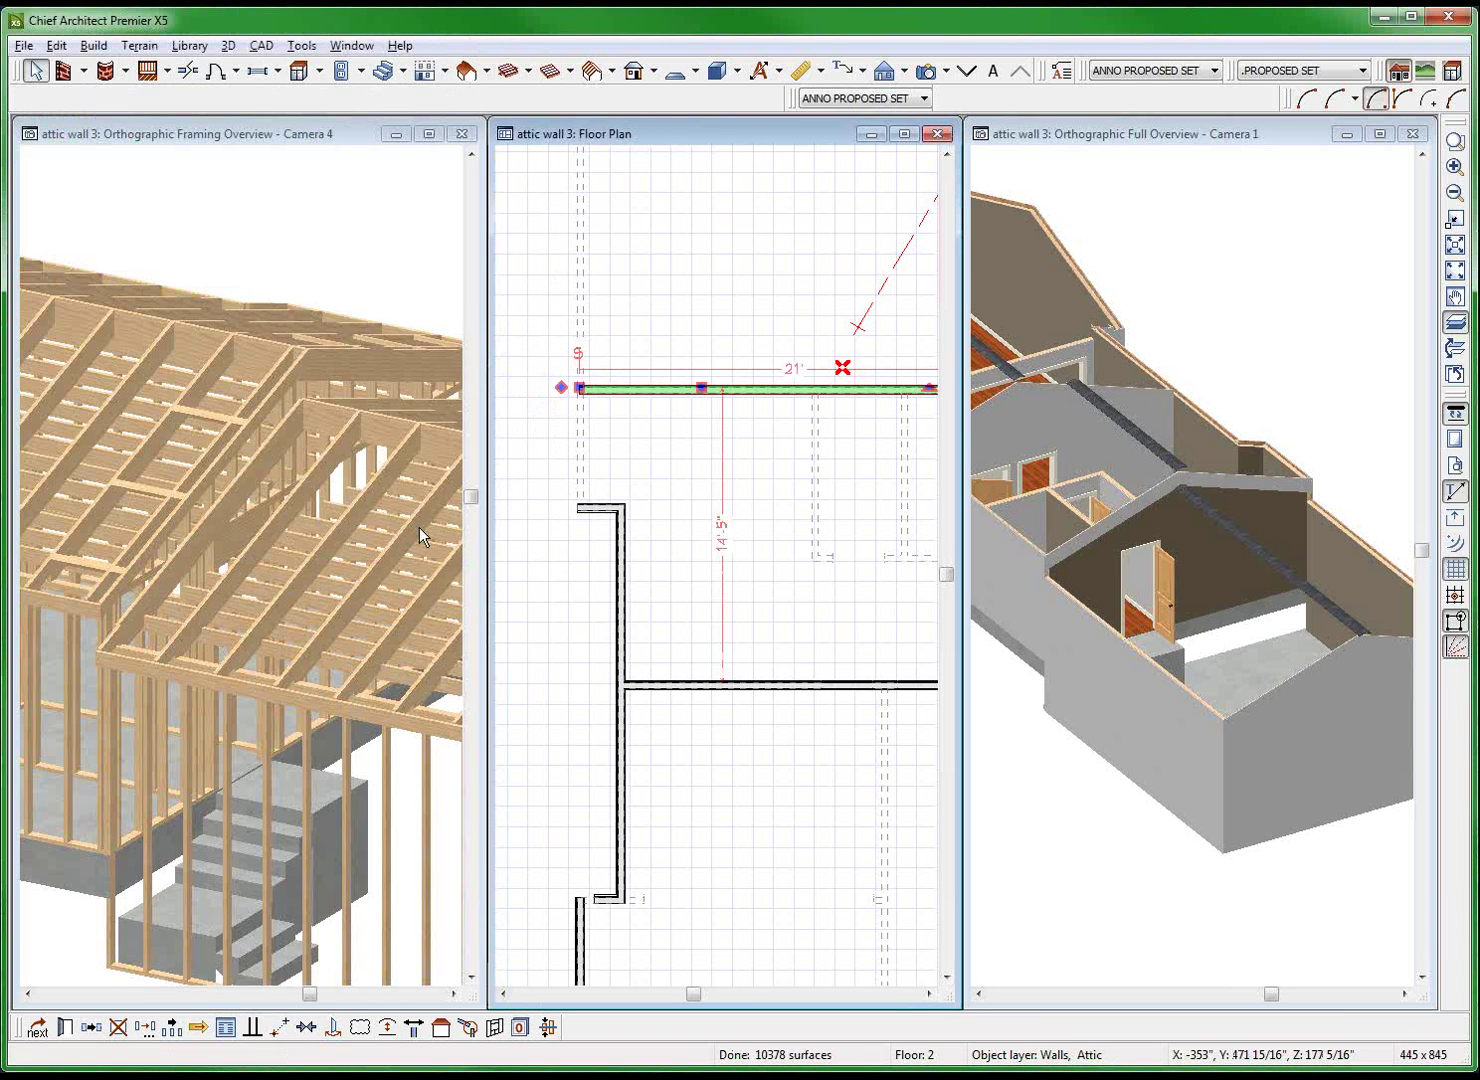
click(418, 528)
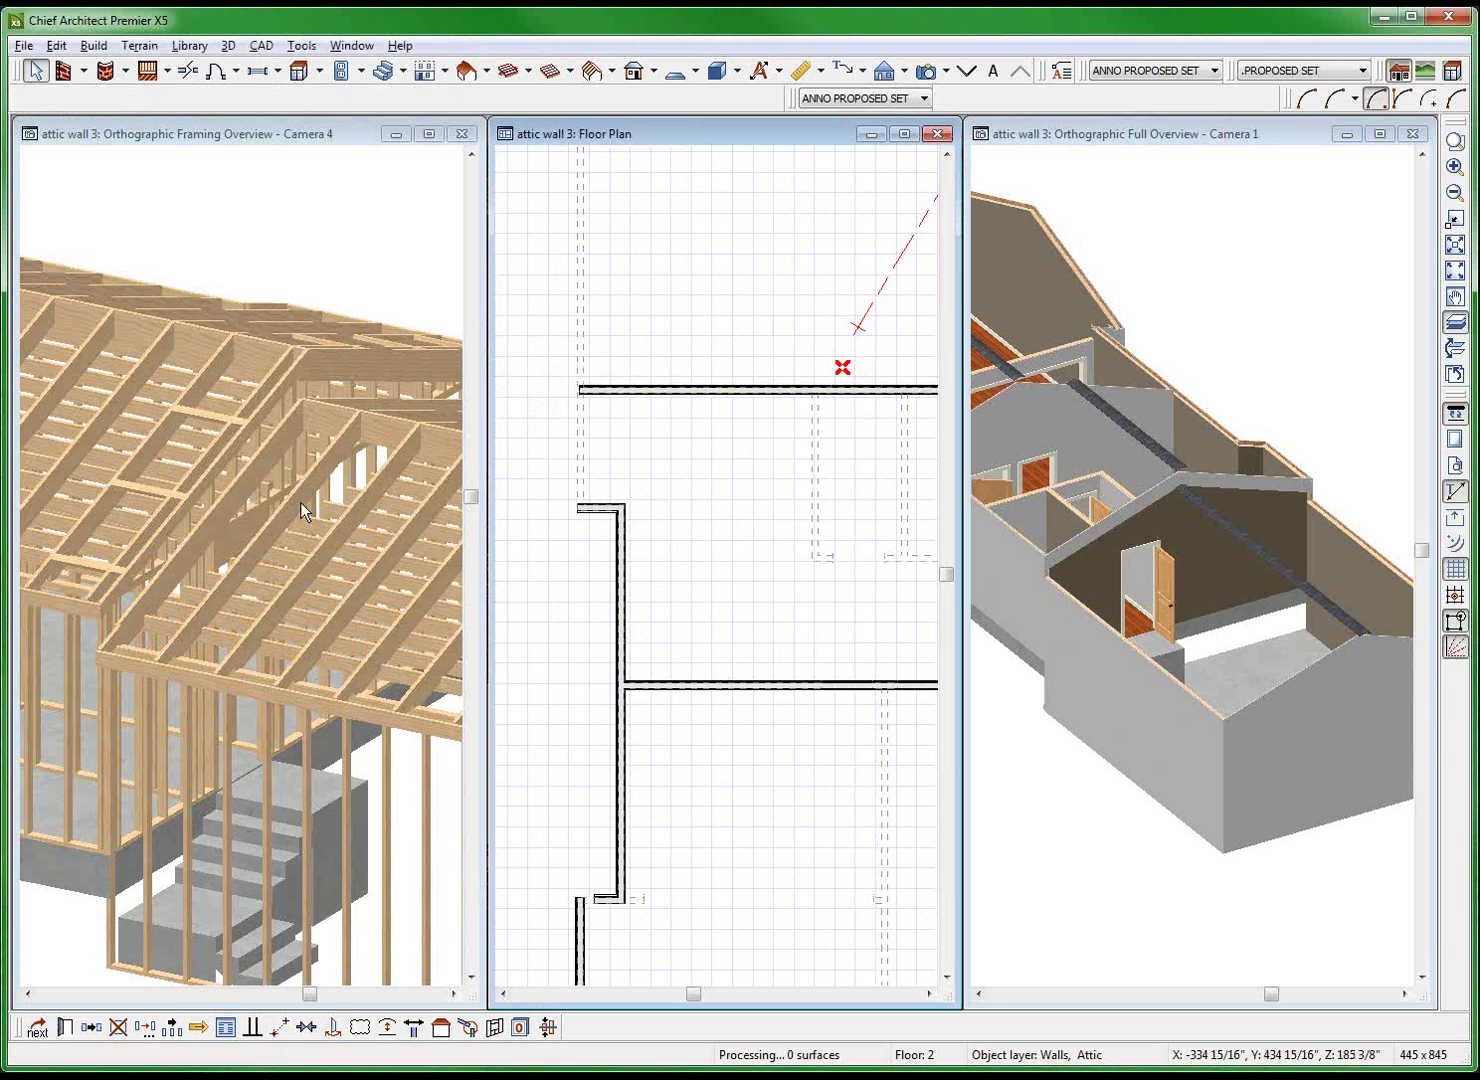
click(1294, 552)
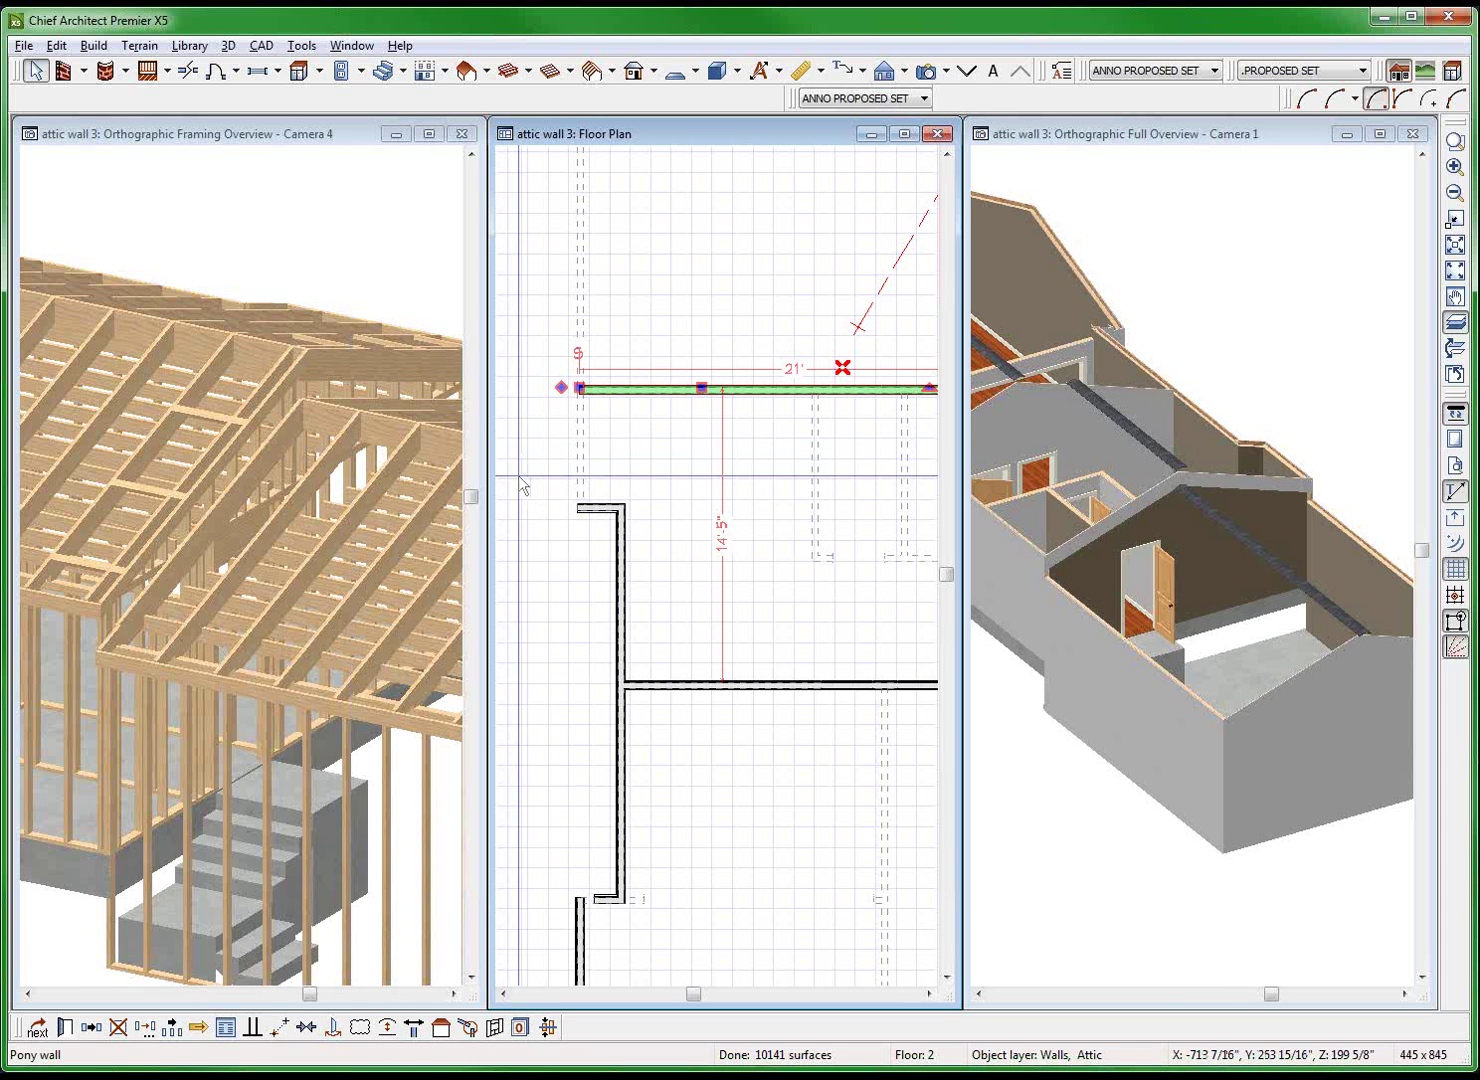
click(298, 530)
scroll(240, 513, up, 2)
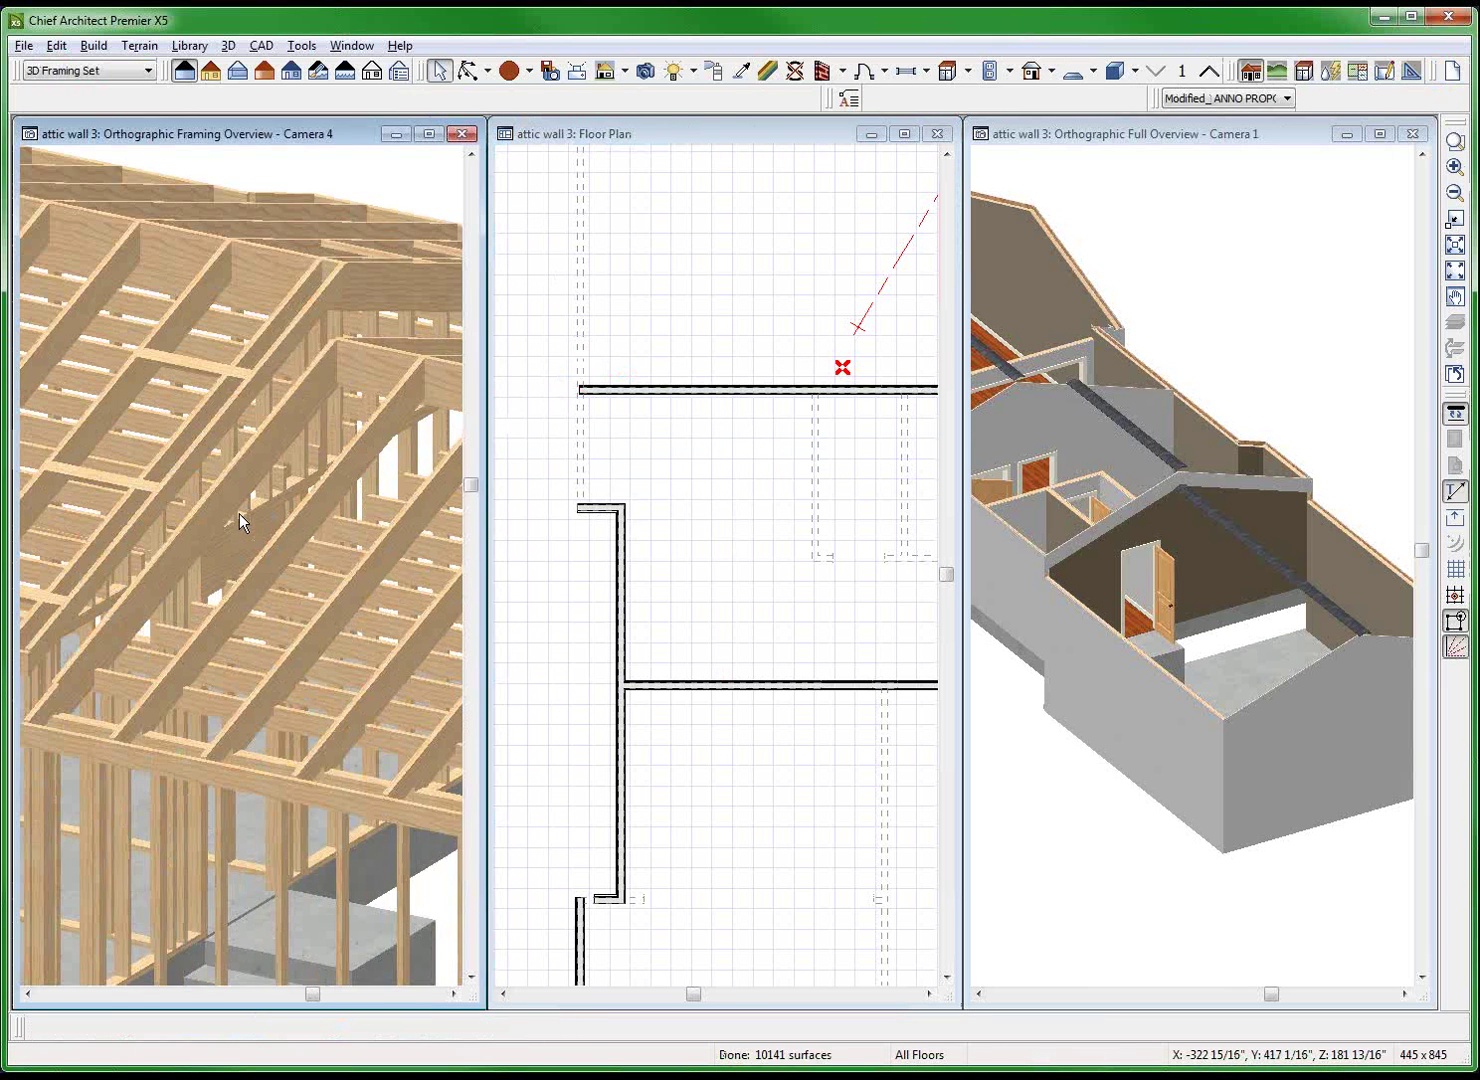
click(708, 228)
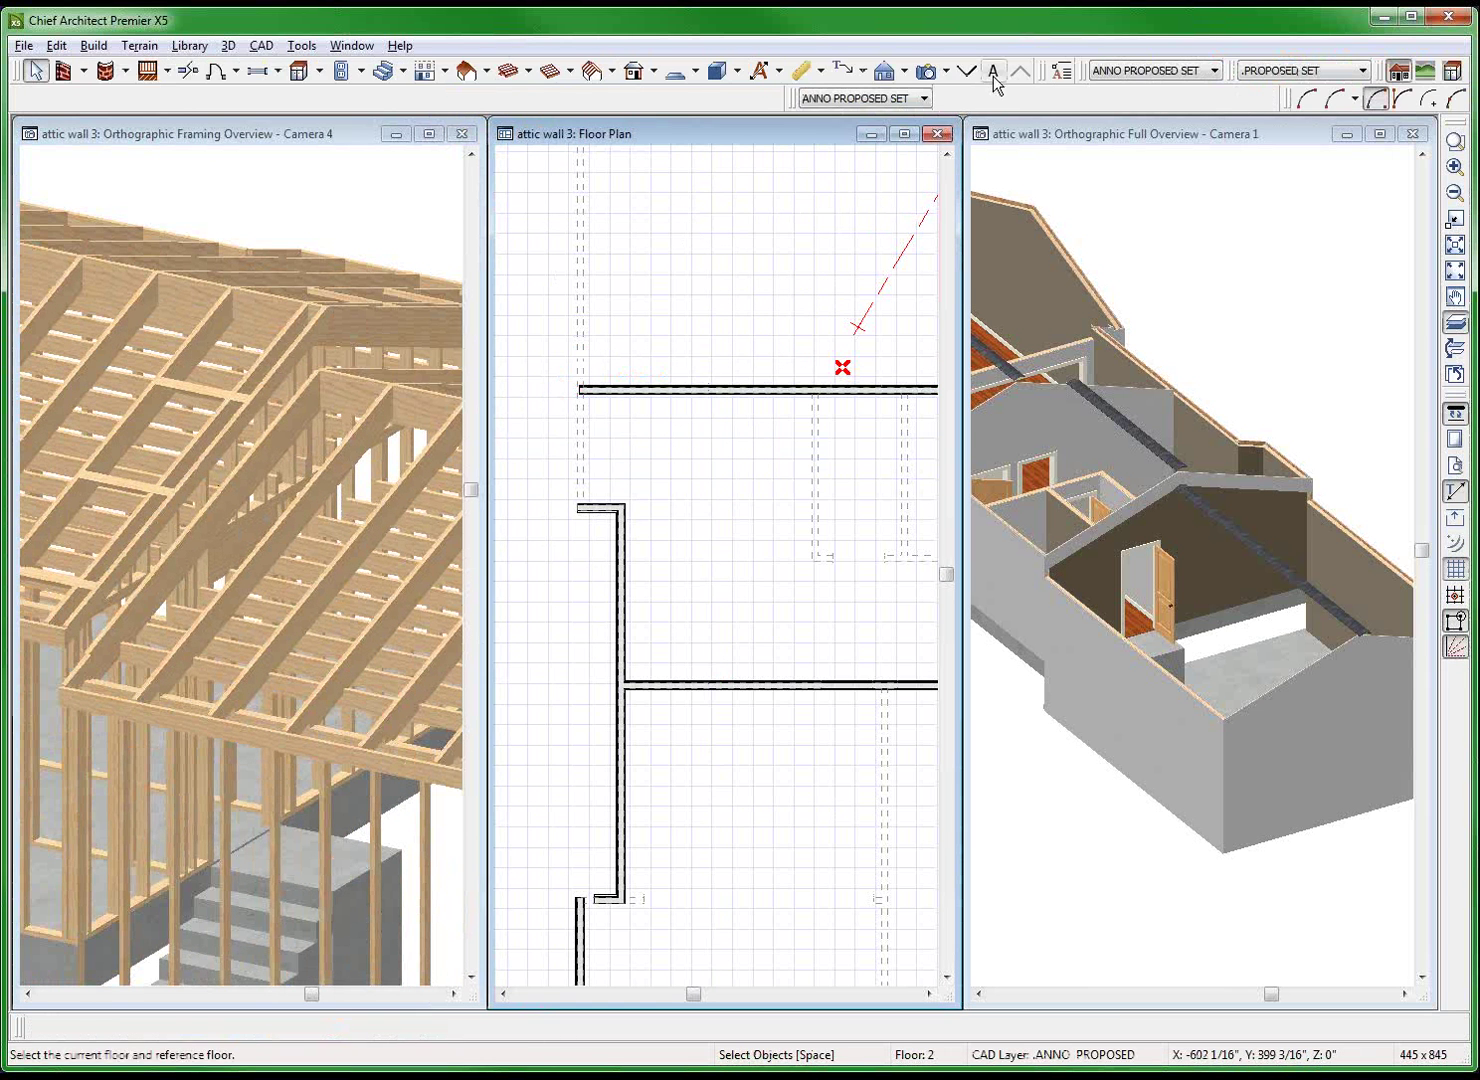
click(966, 71)
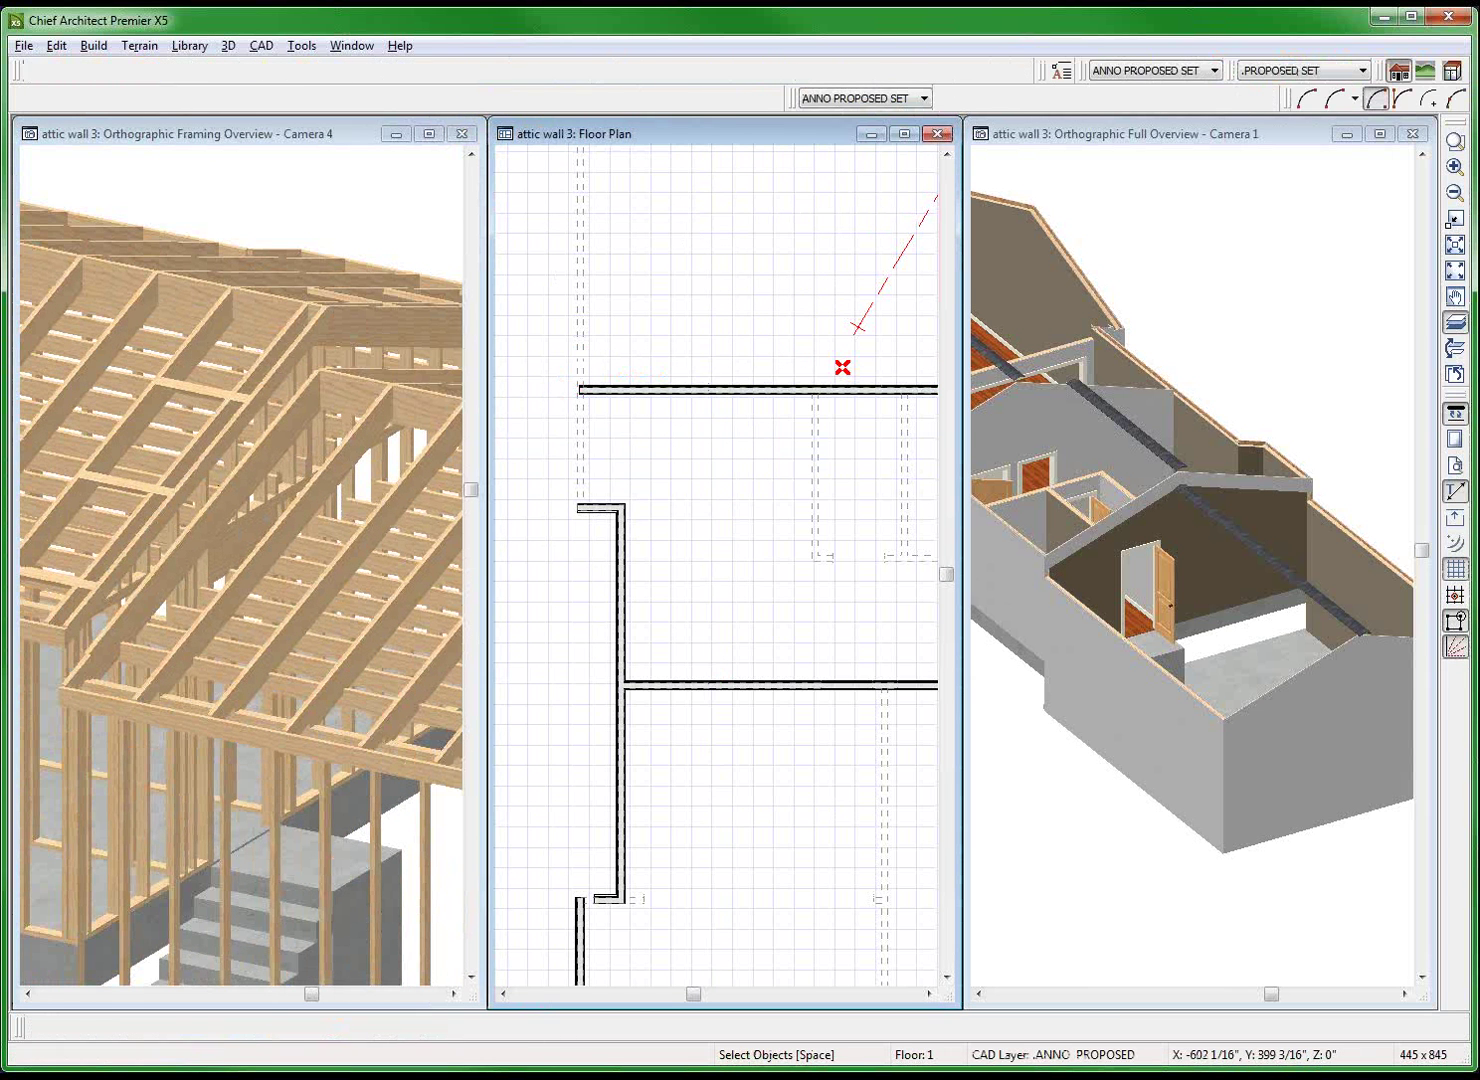
click(737, 389)
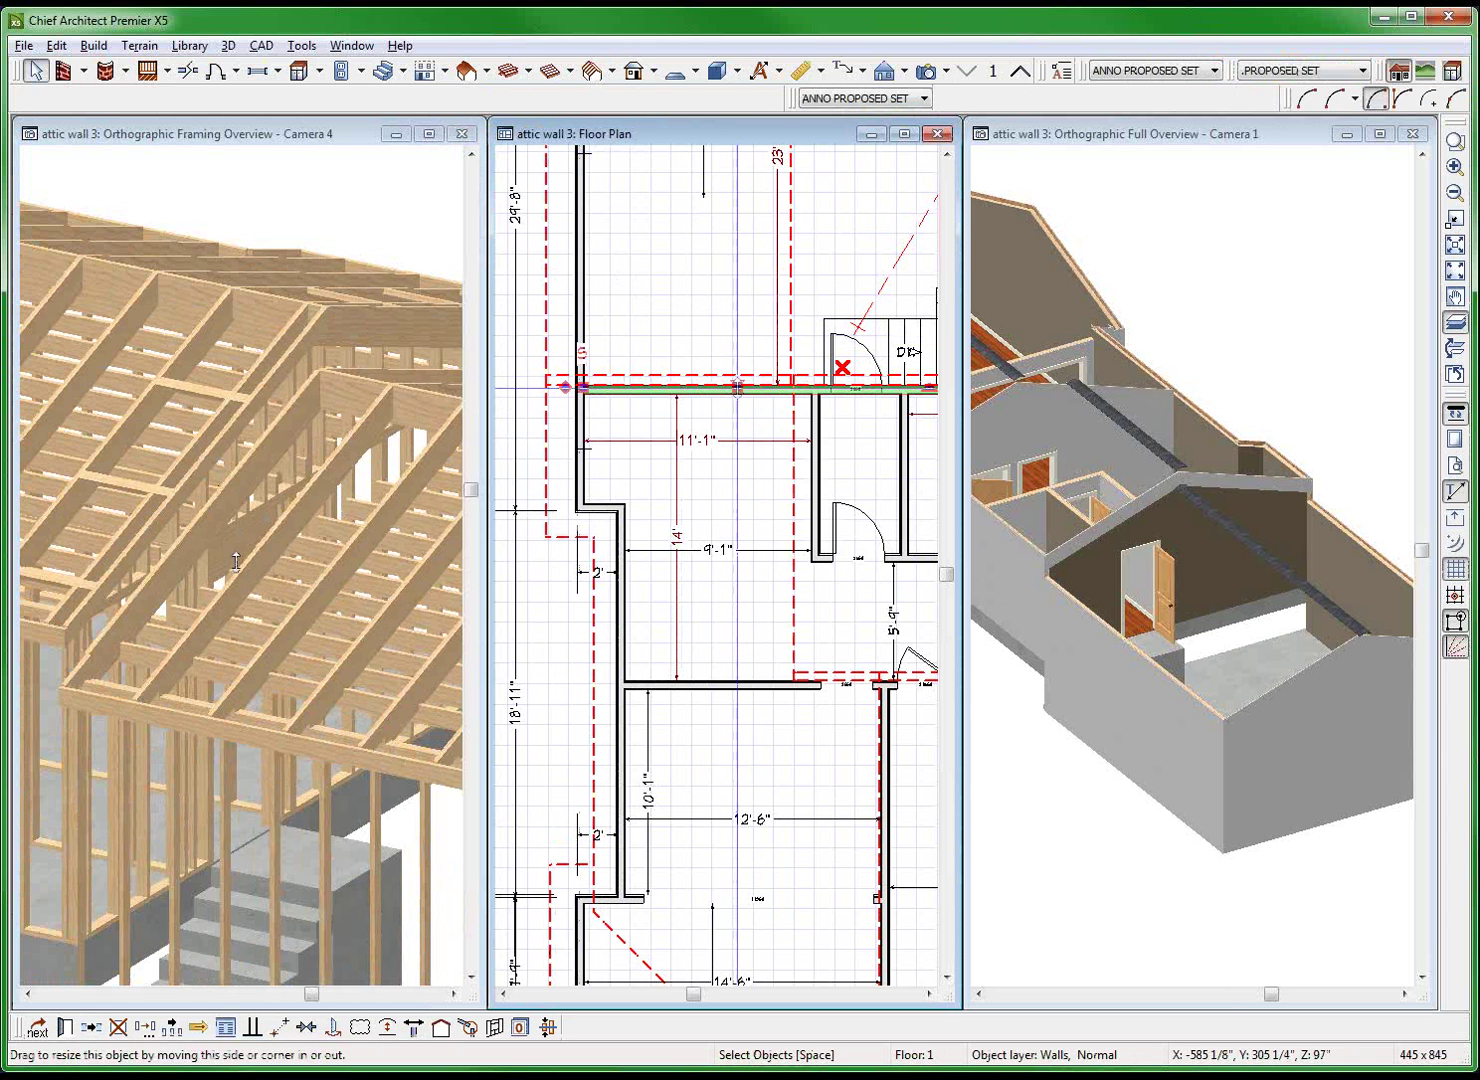
key(e)
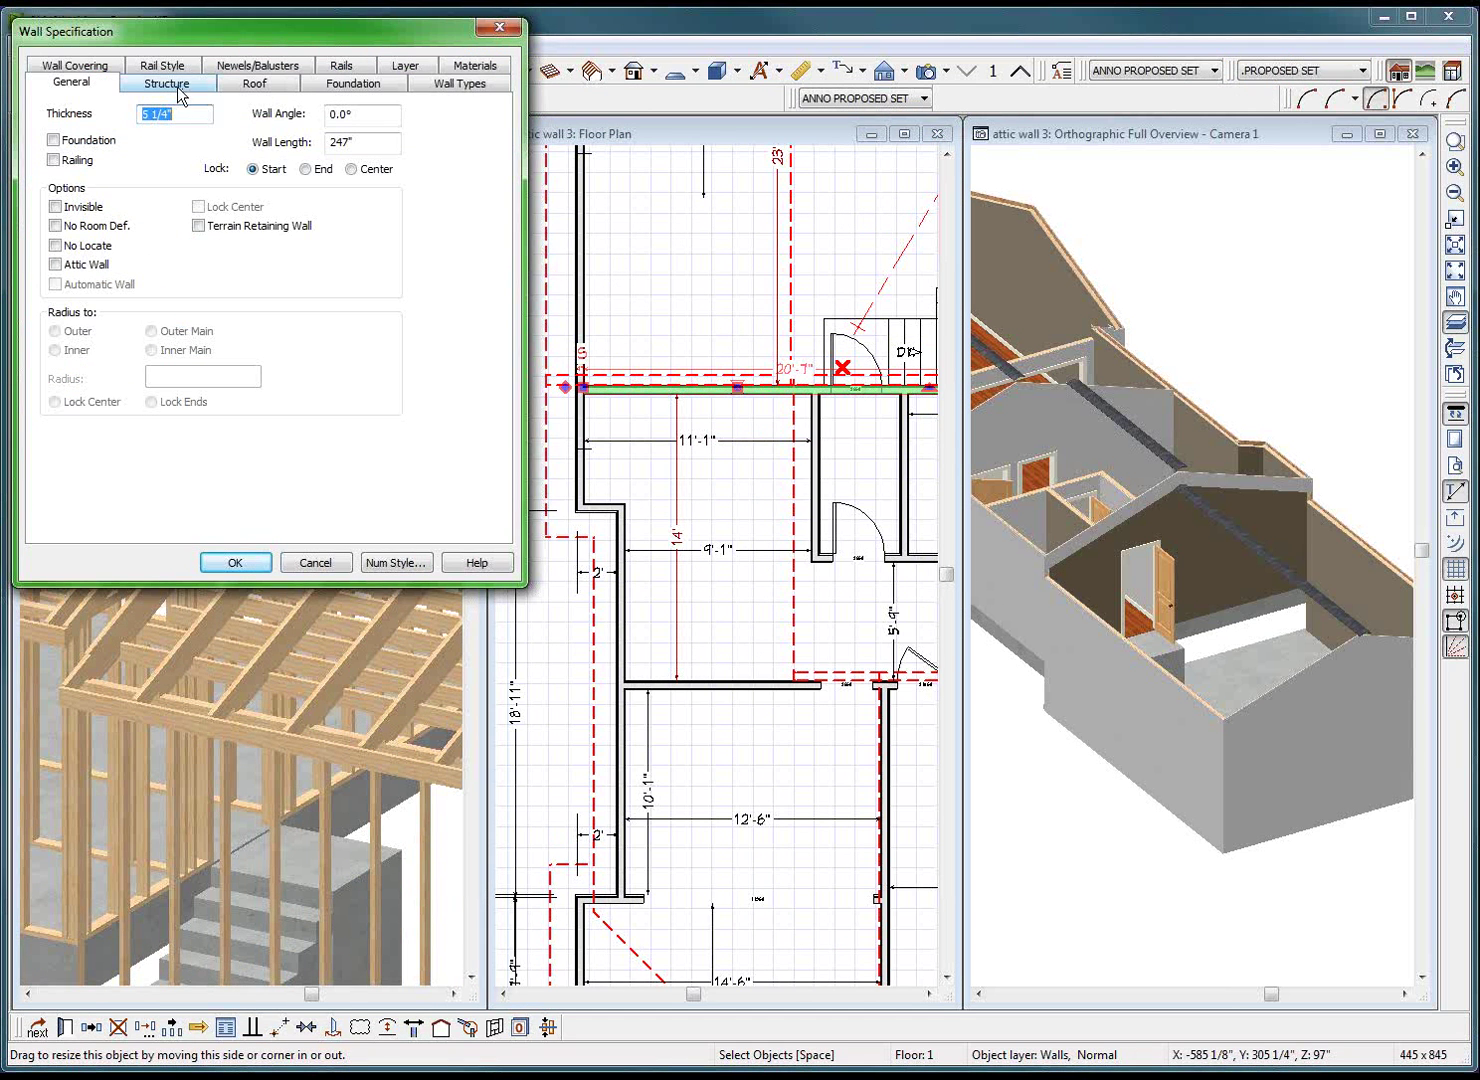
click(174, 88)
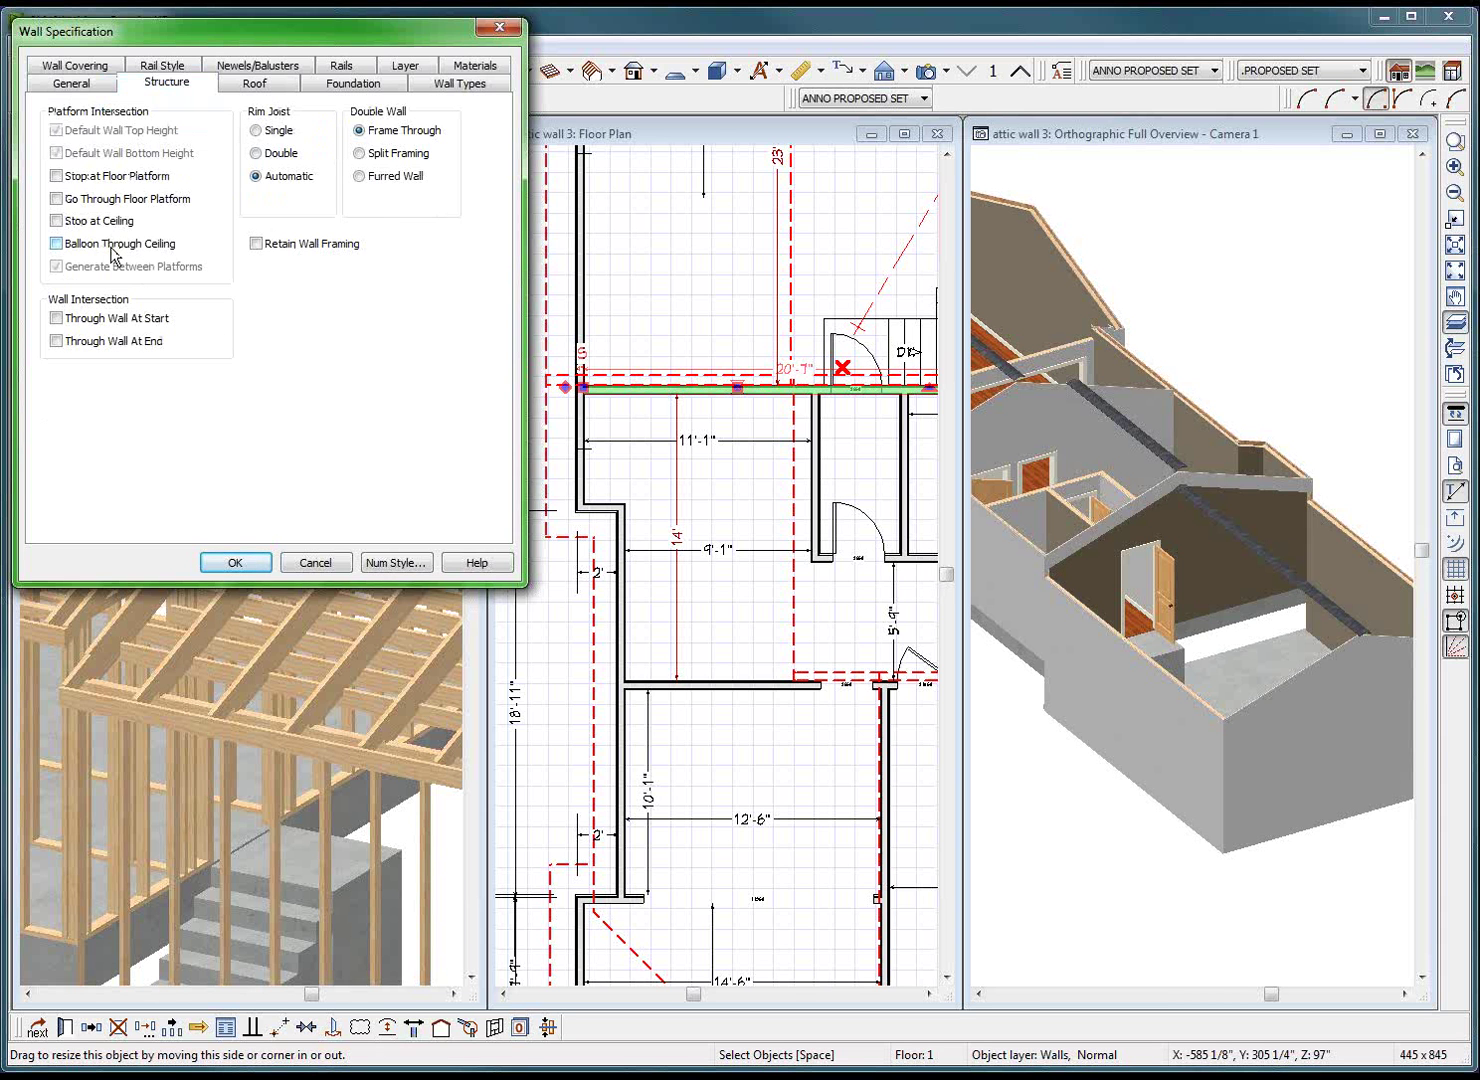
click(307, 563)
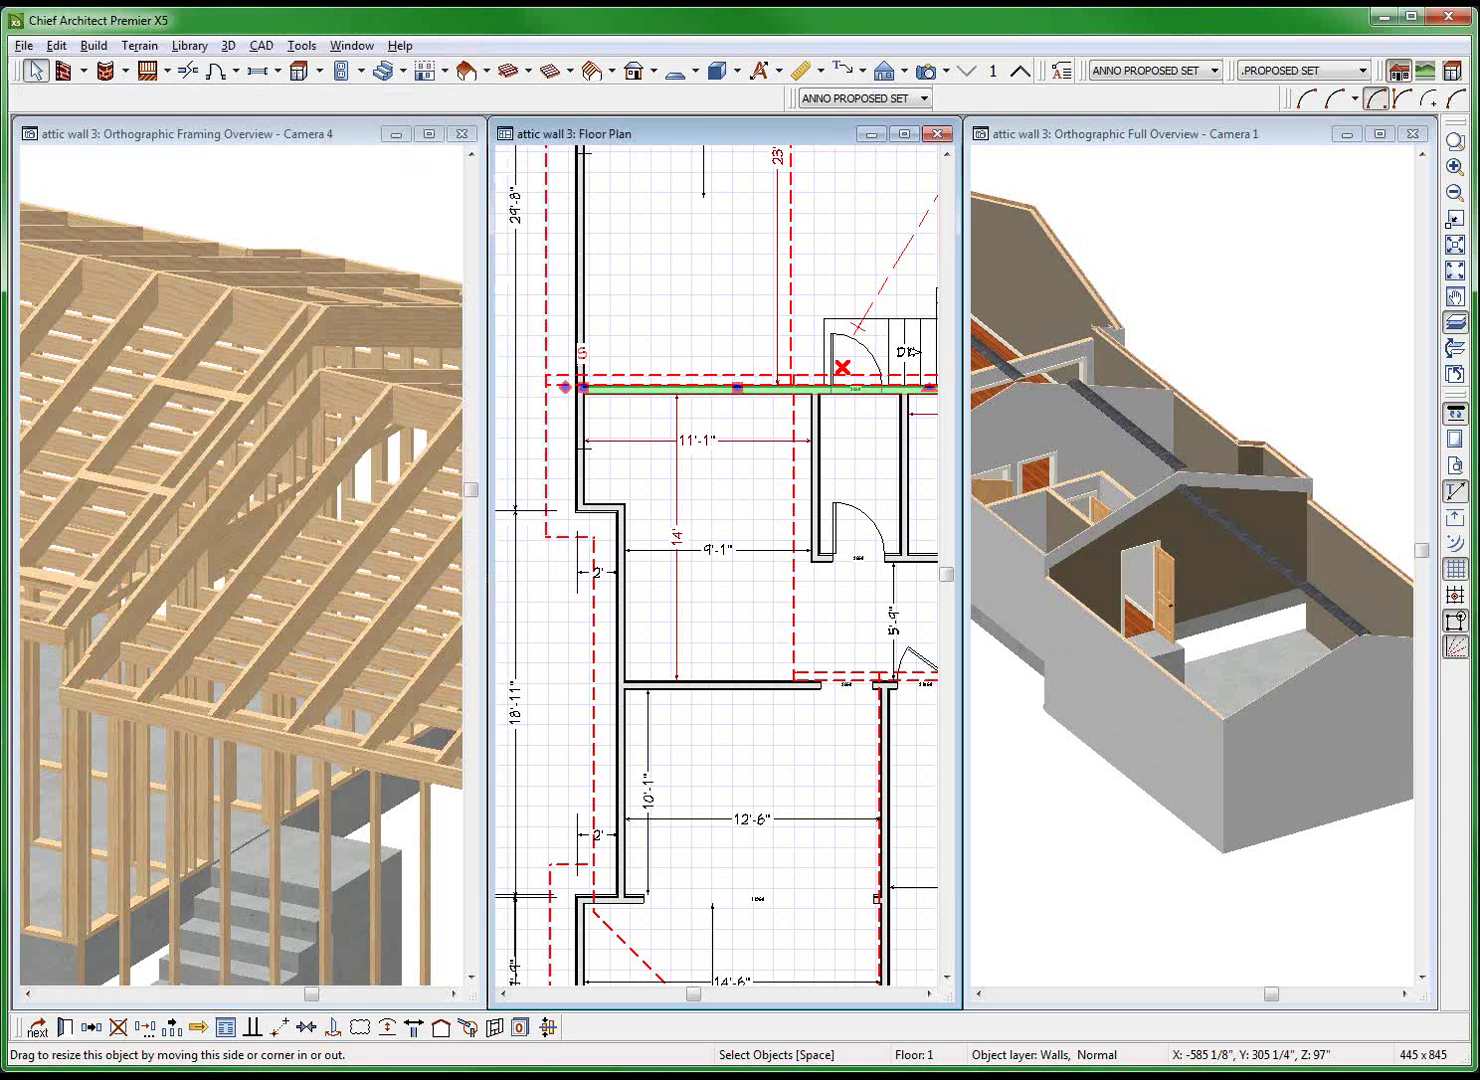
click(1020, 71)
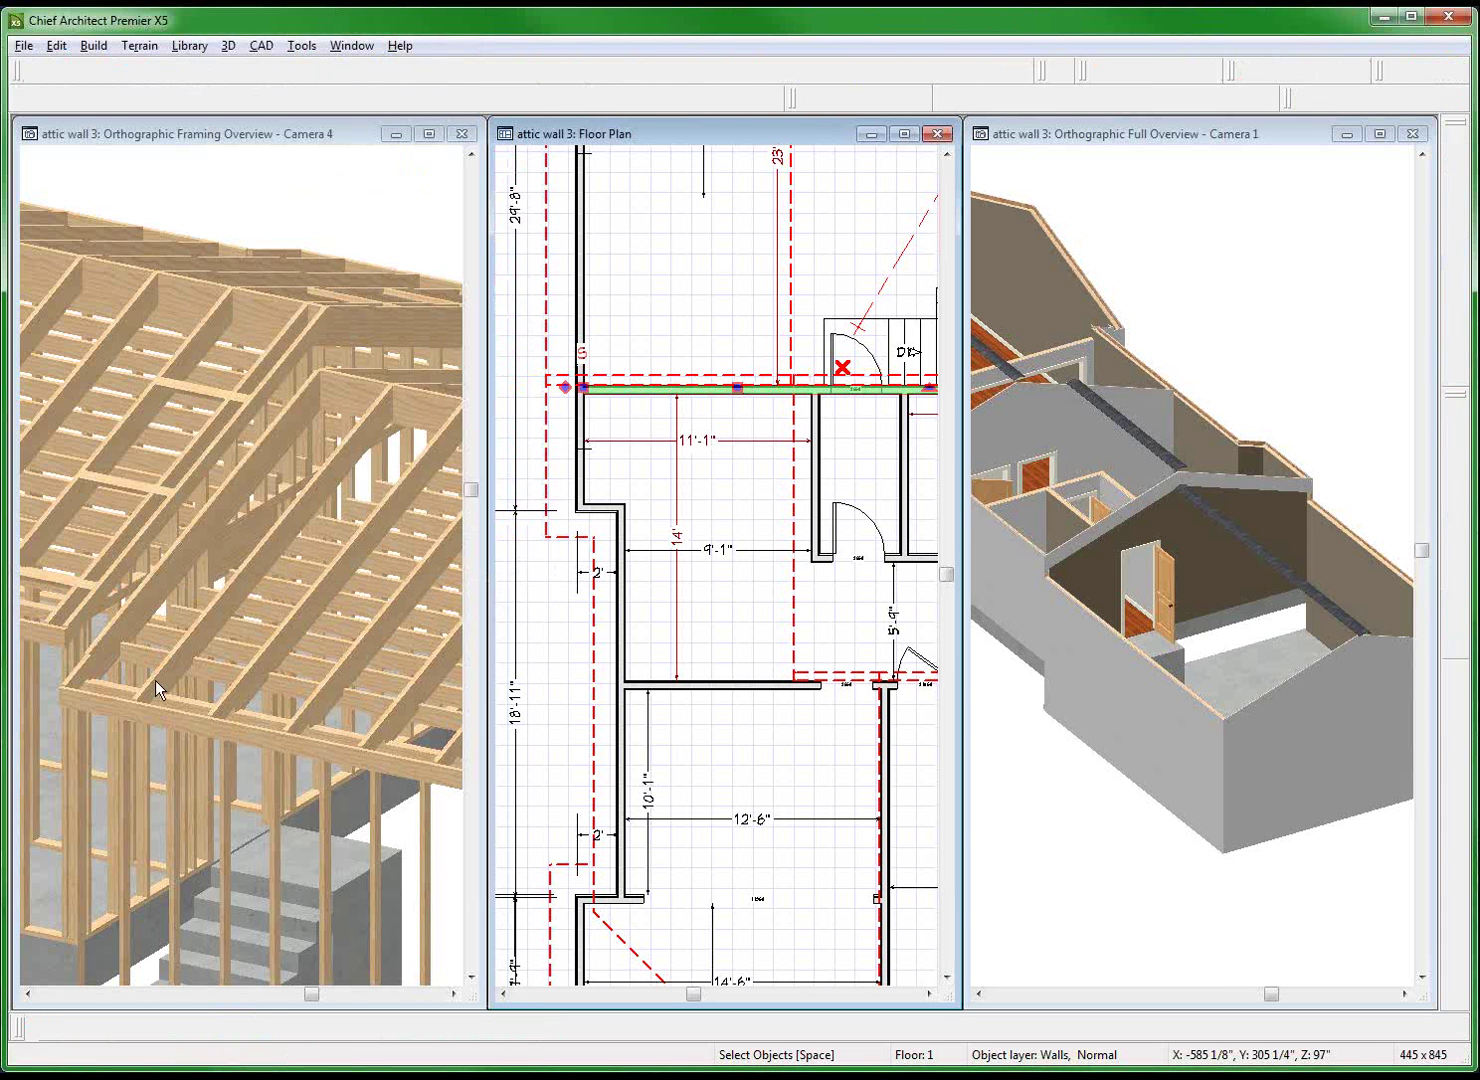
double_click(731, 393)
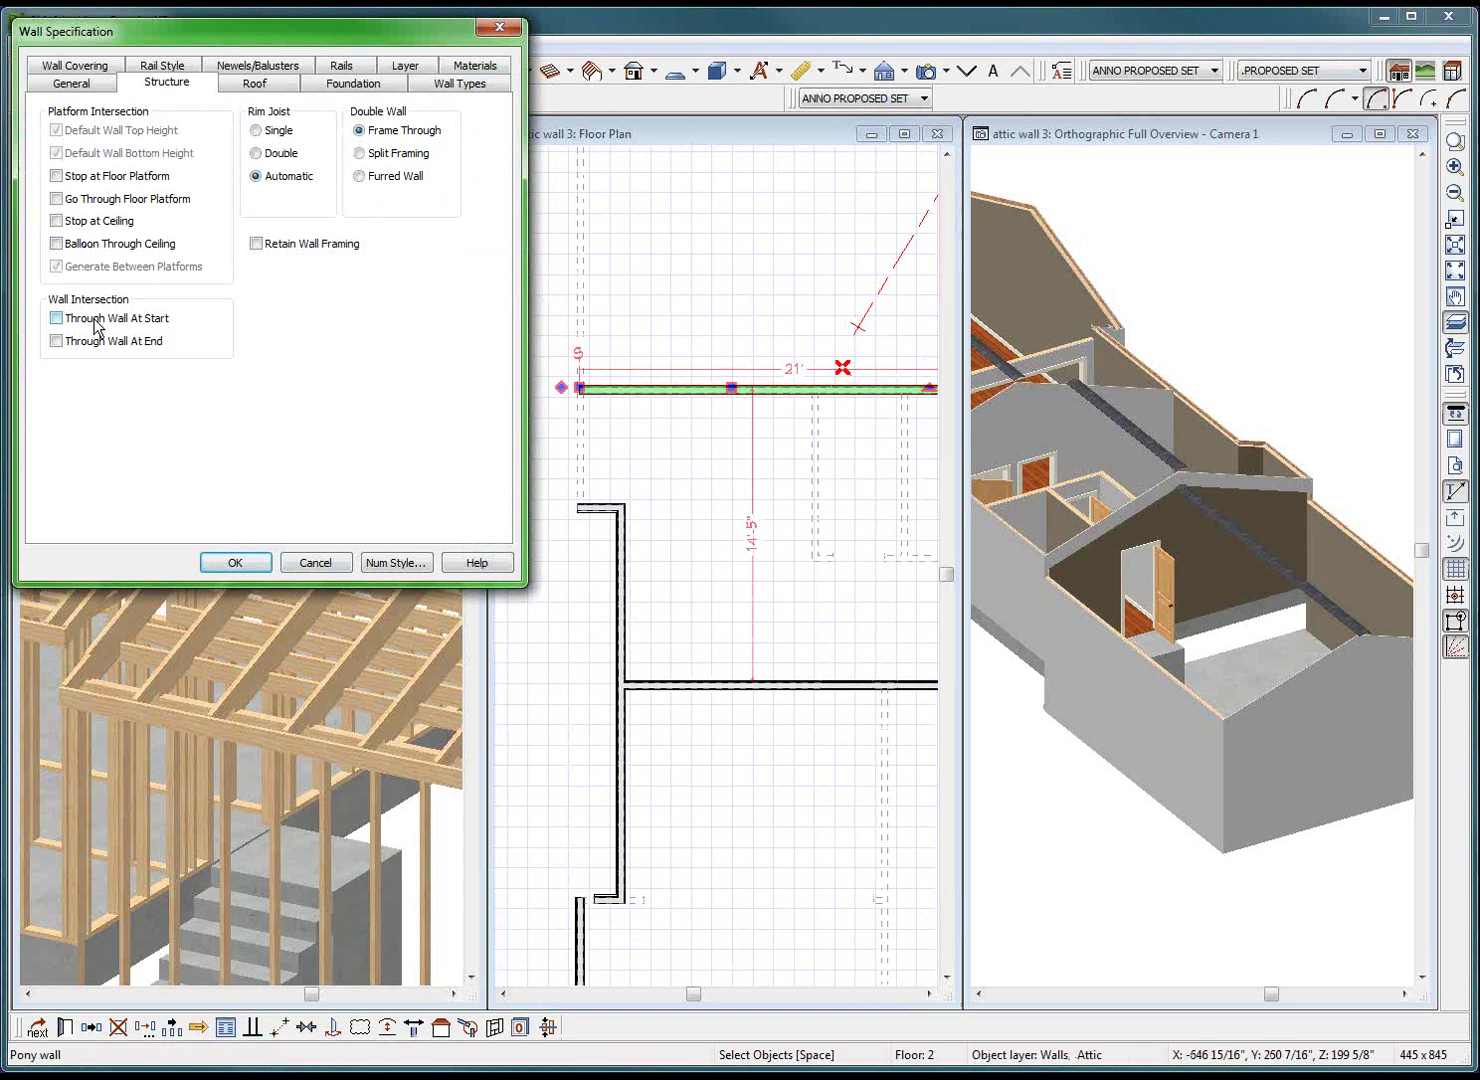
click(81, 86)
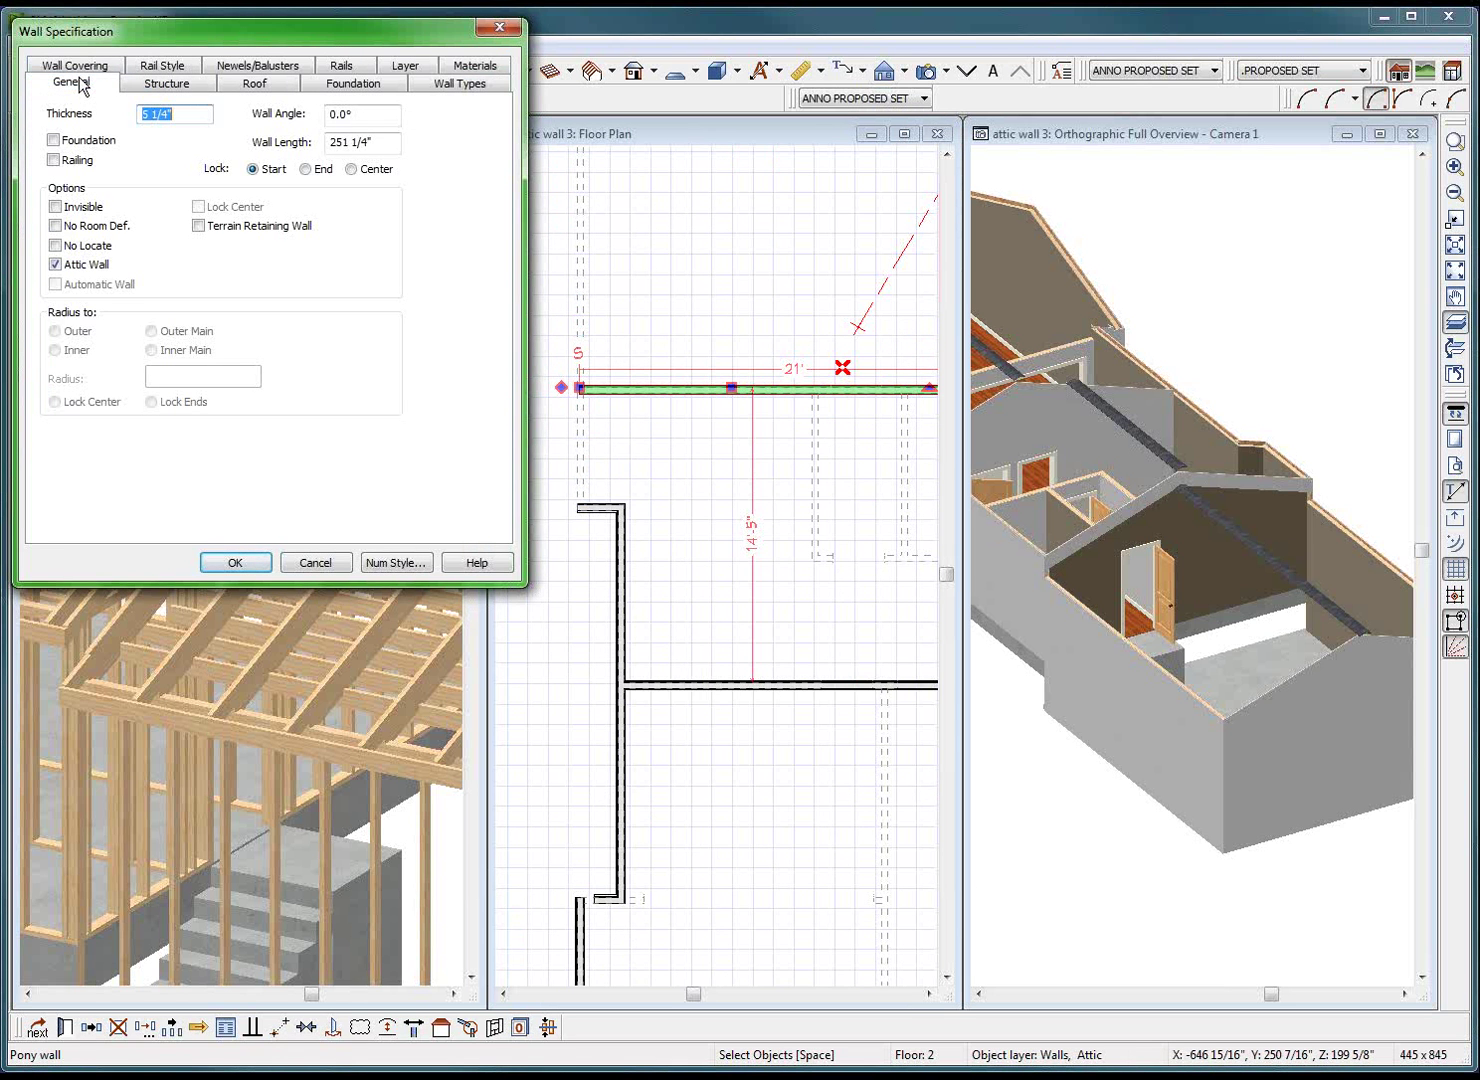
click(173, 88)
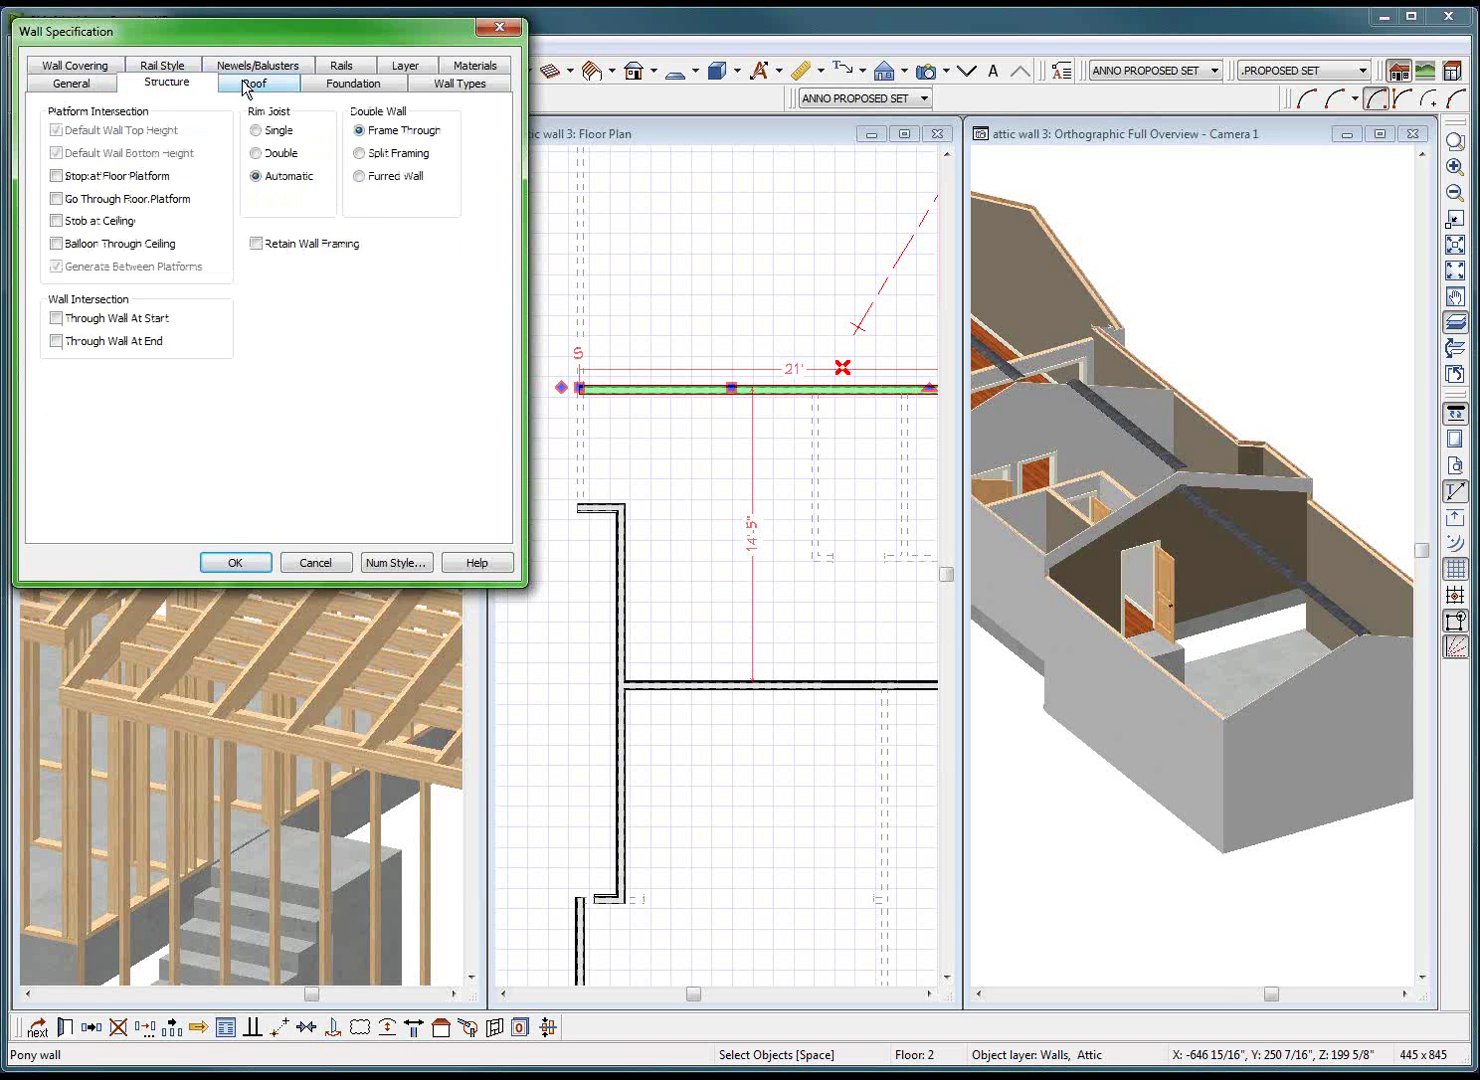
click(242, 86)
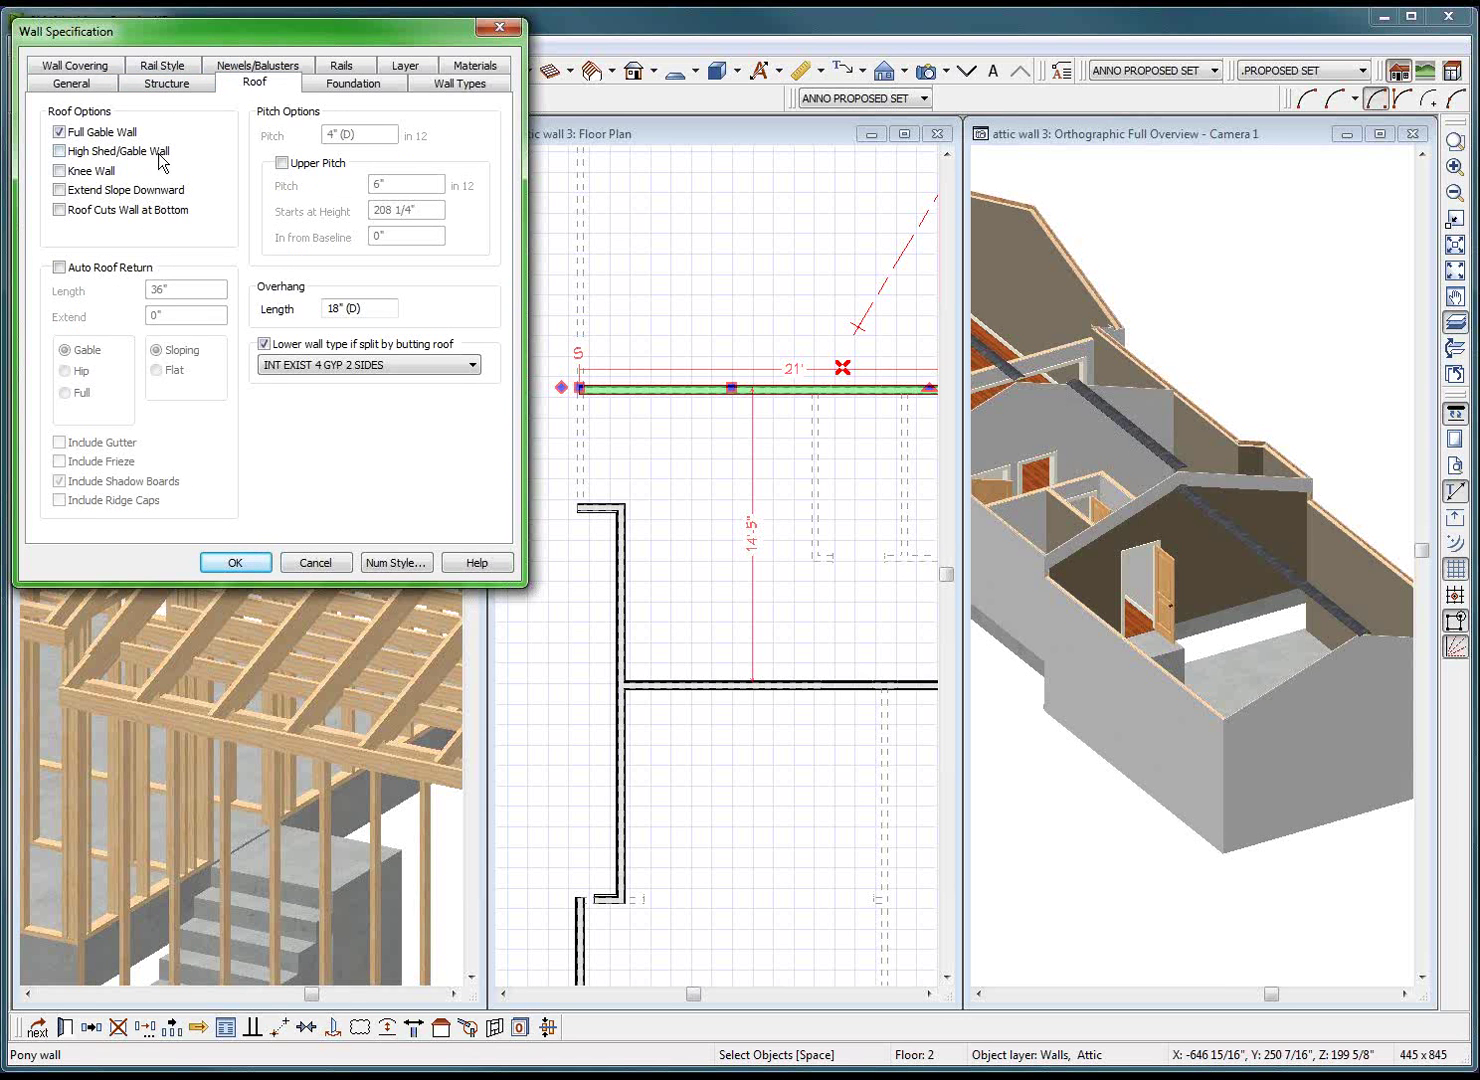
click(168, 84)
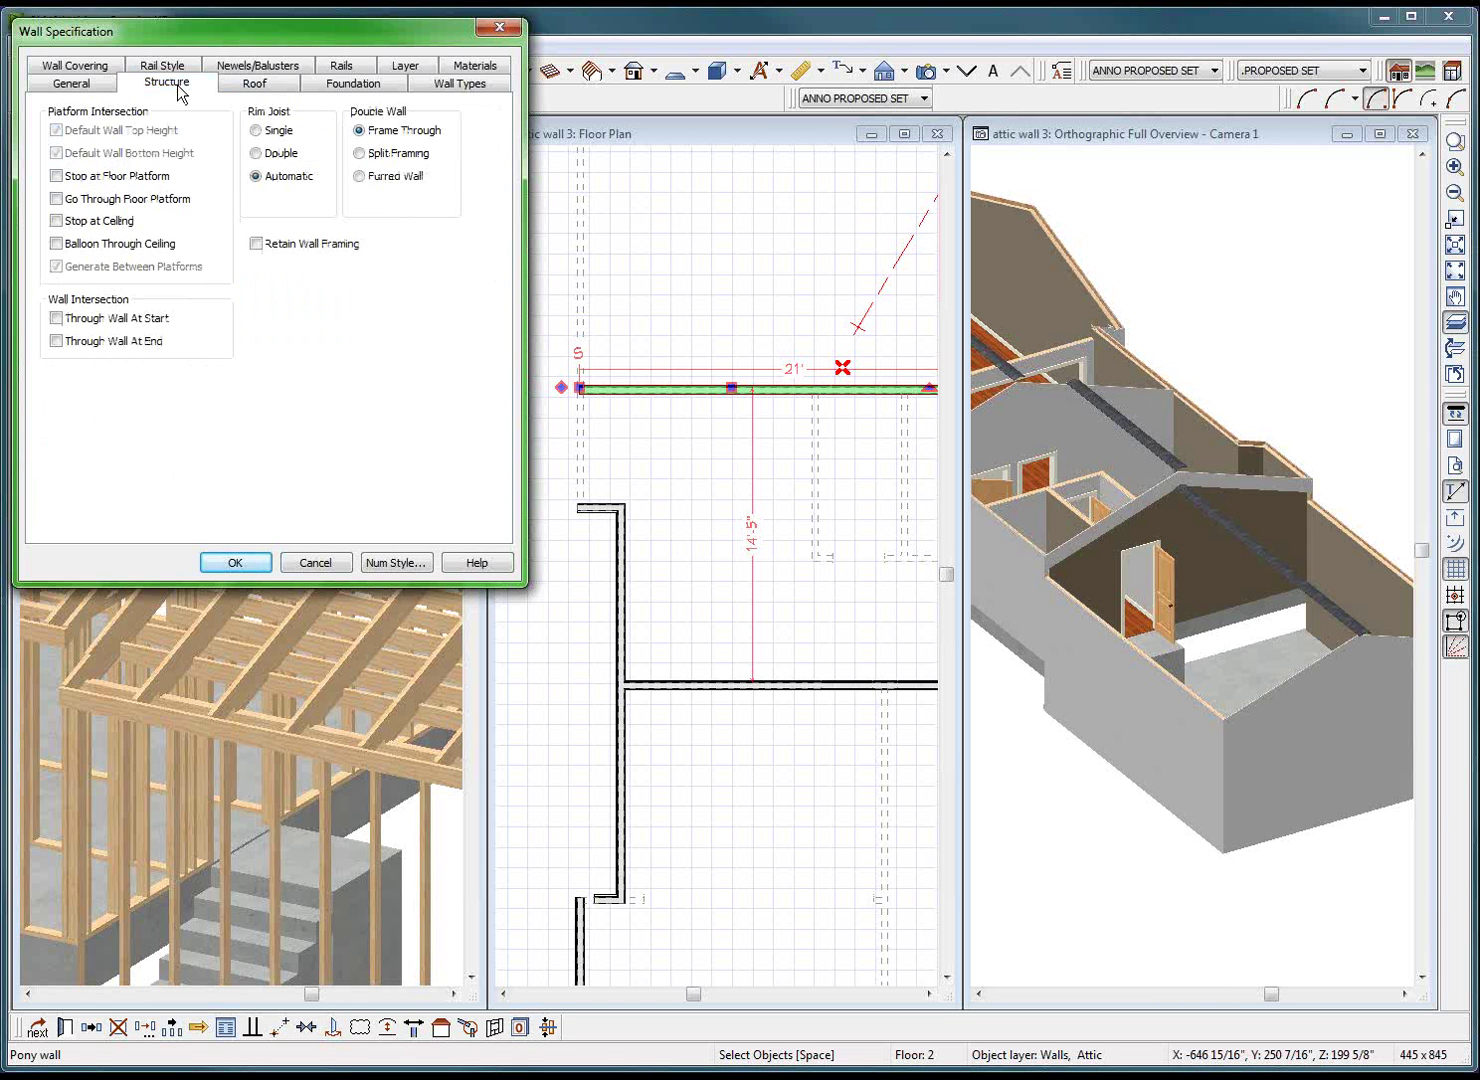
click(83, 92)
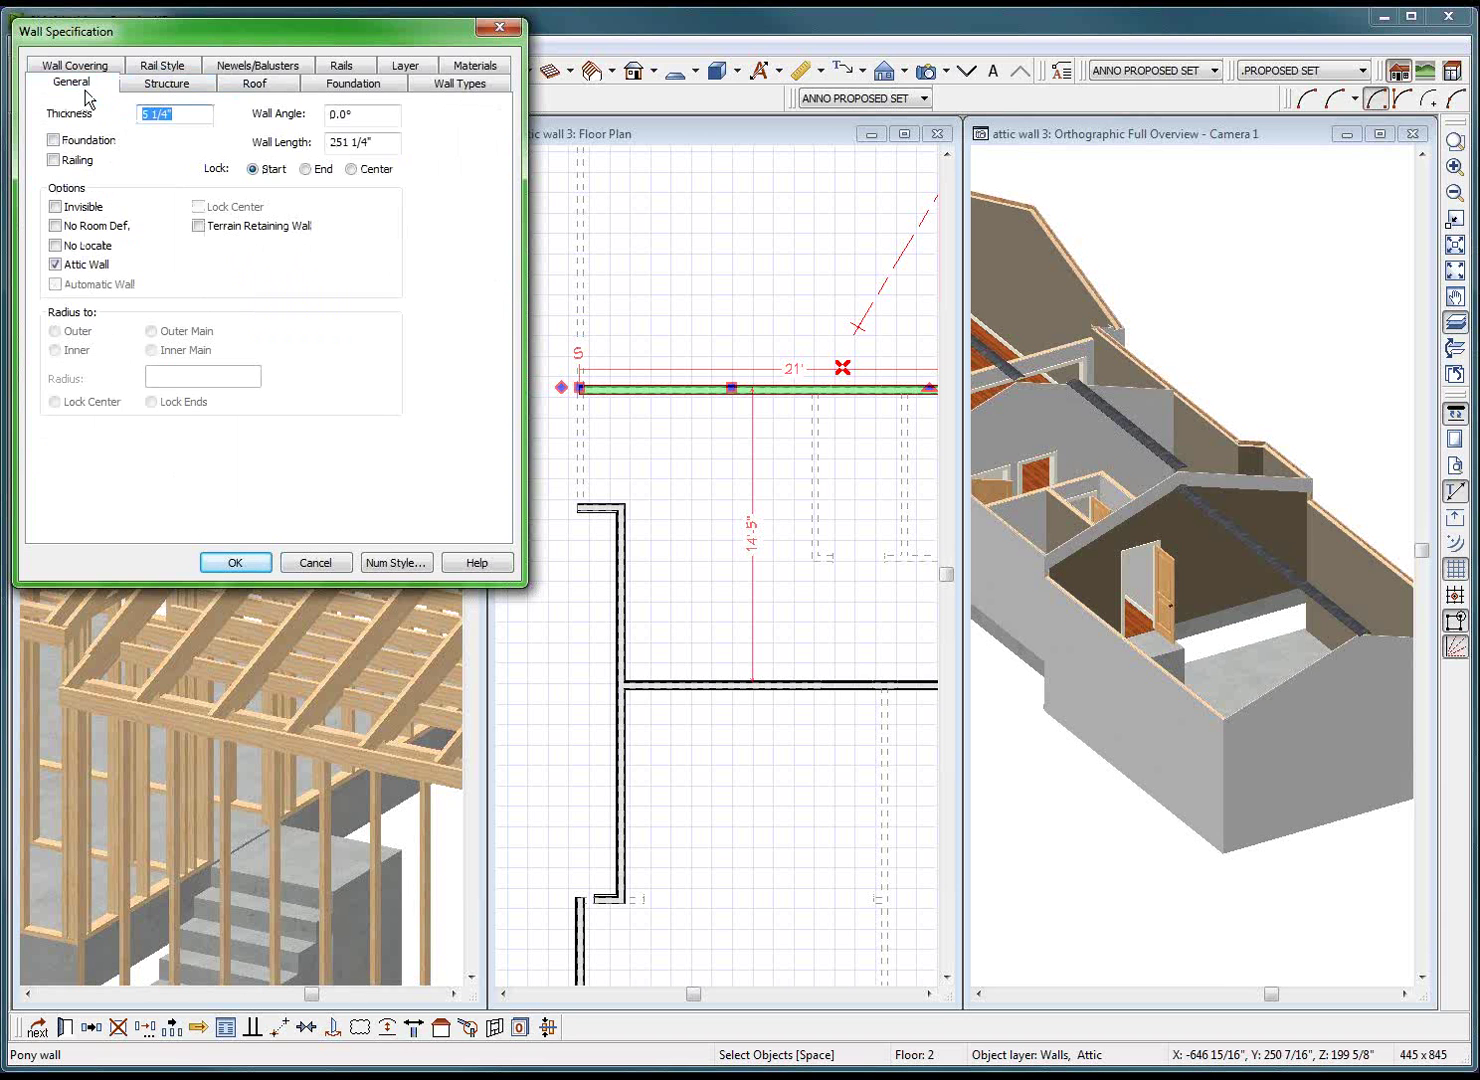
click(319, 564)
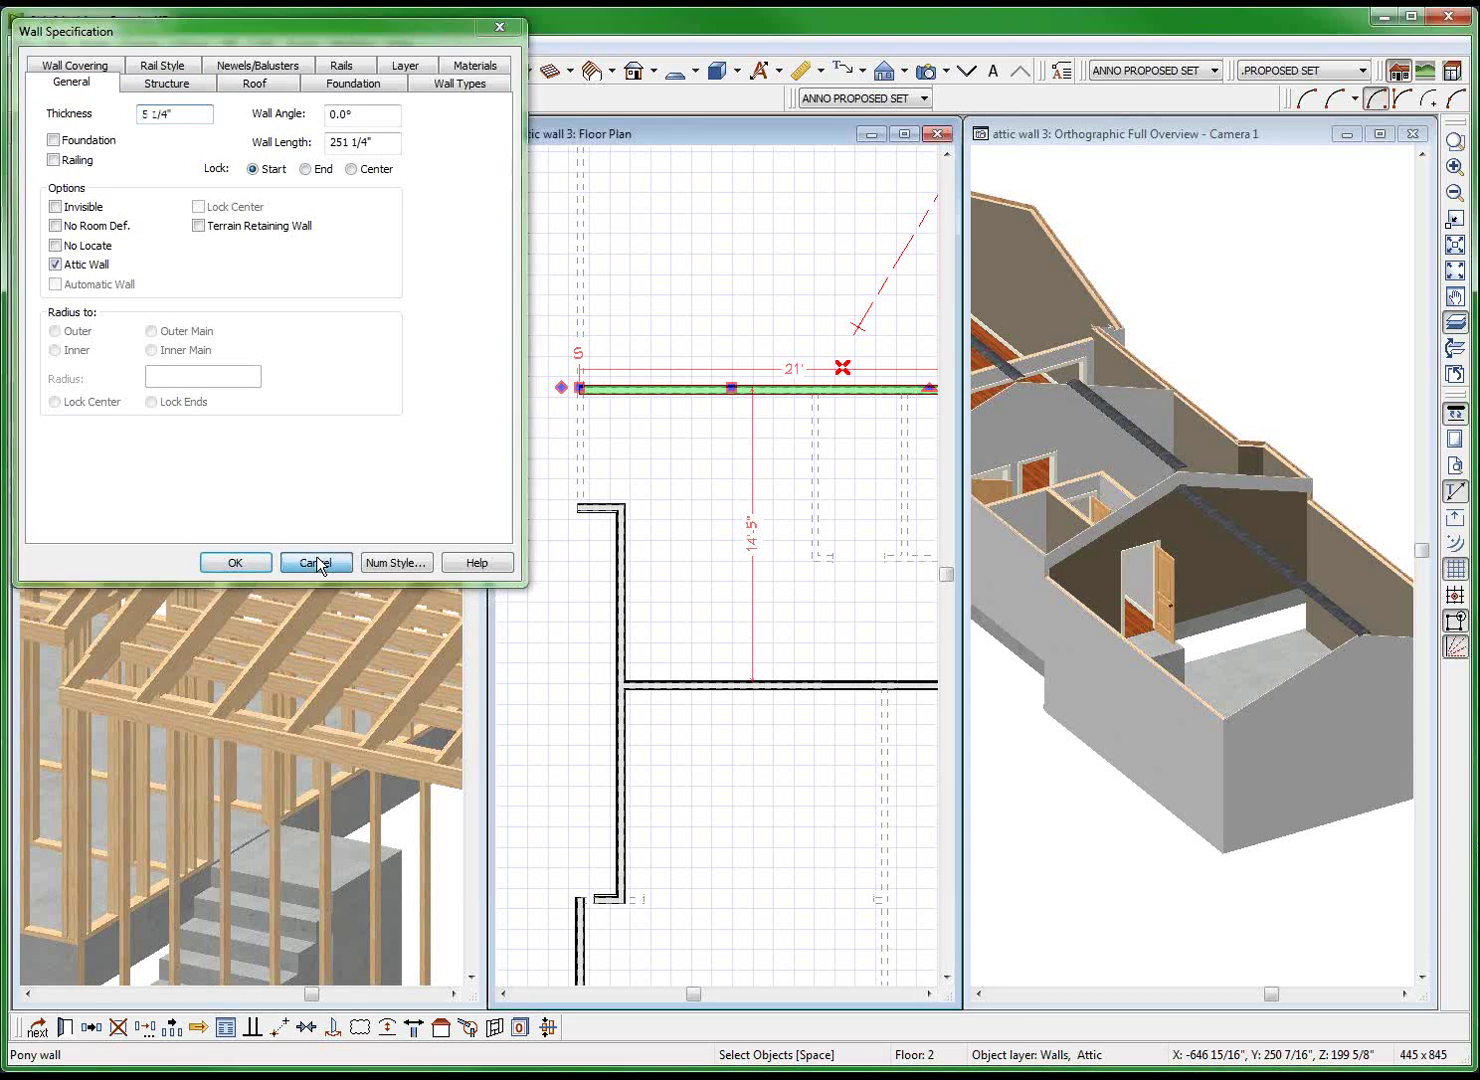
click(704, 457)
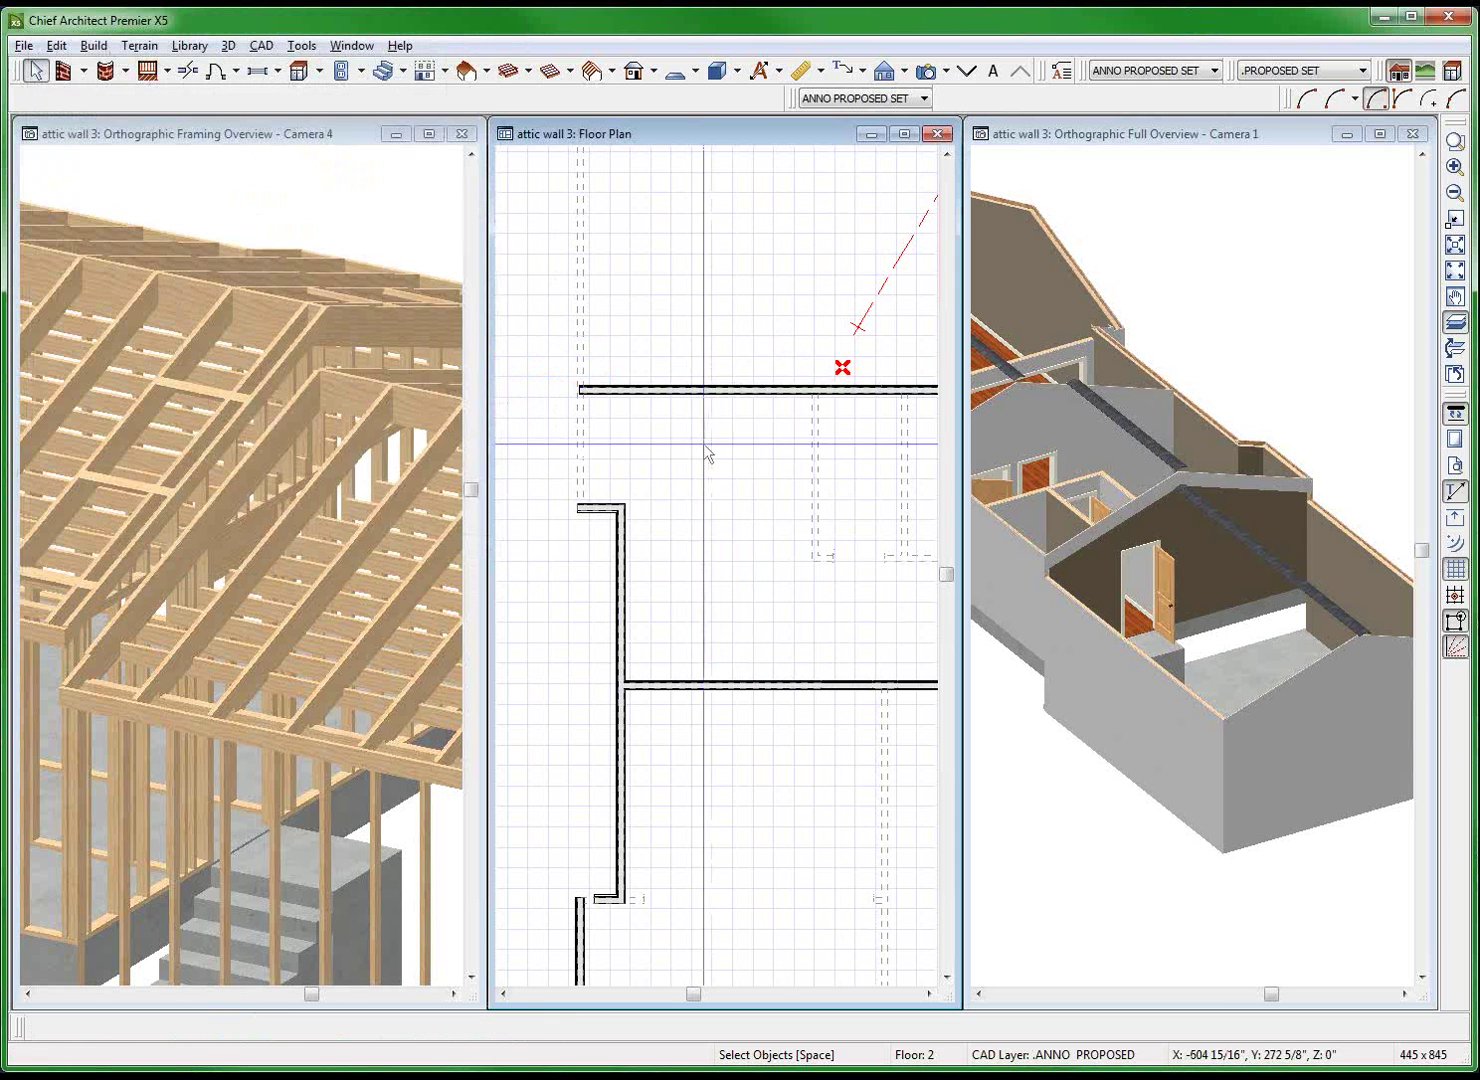
On Floor 1, turn on Balloon Through Ceiling for the top gable wall.
click(958, 69)
click(731, 393)
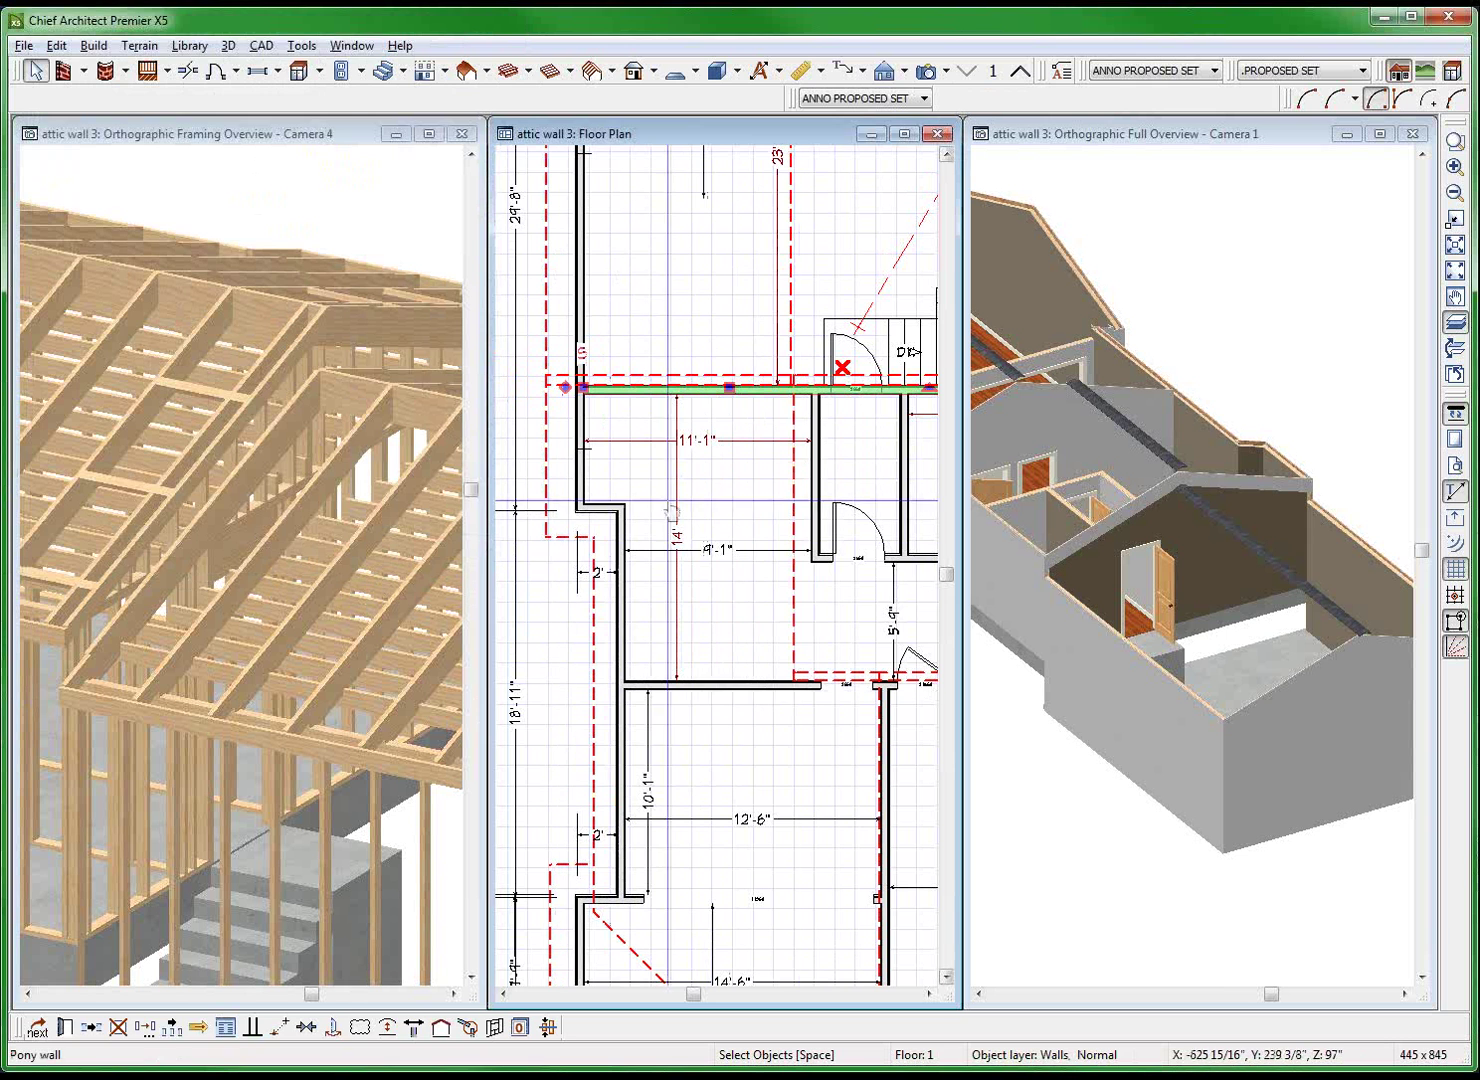
double_click(677, 389)
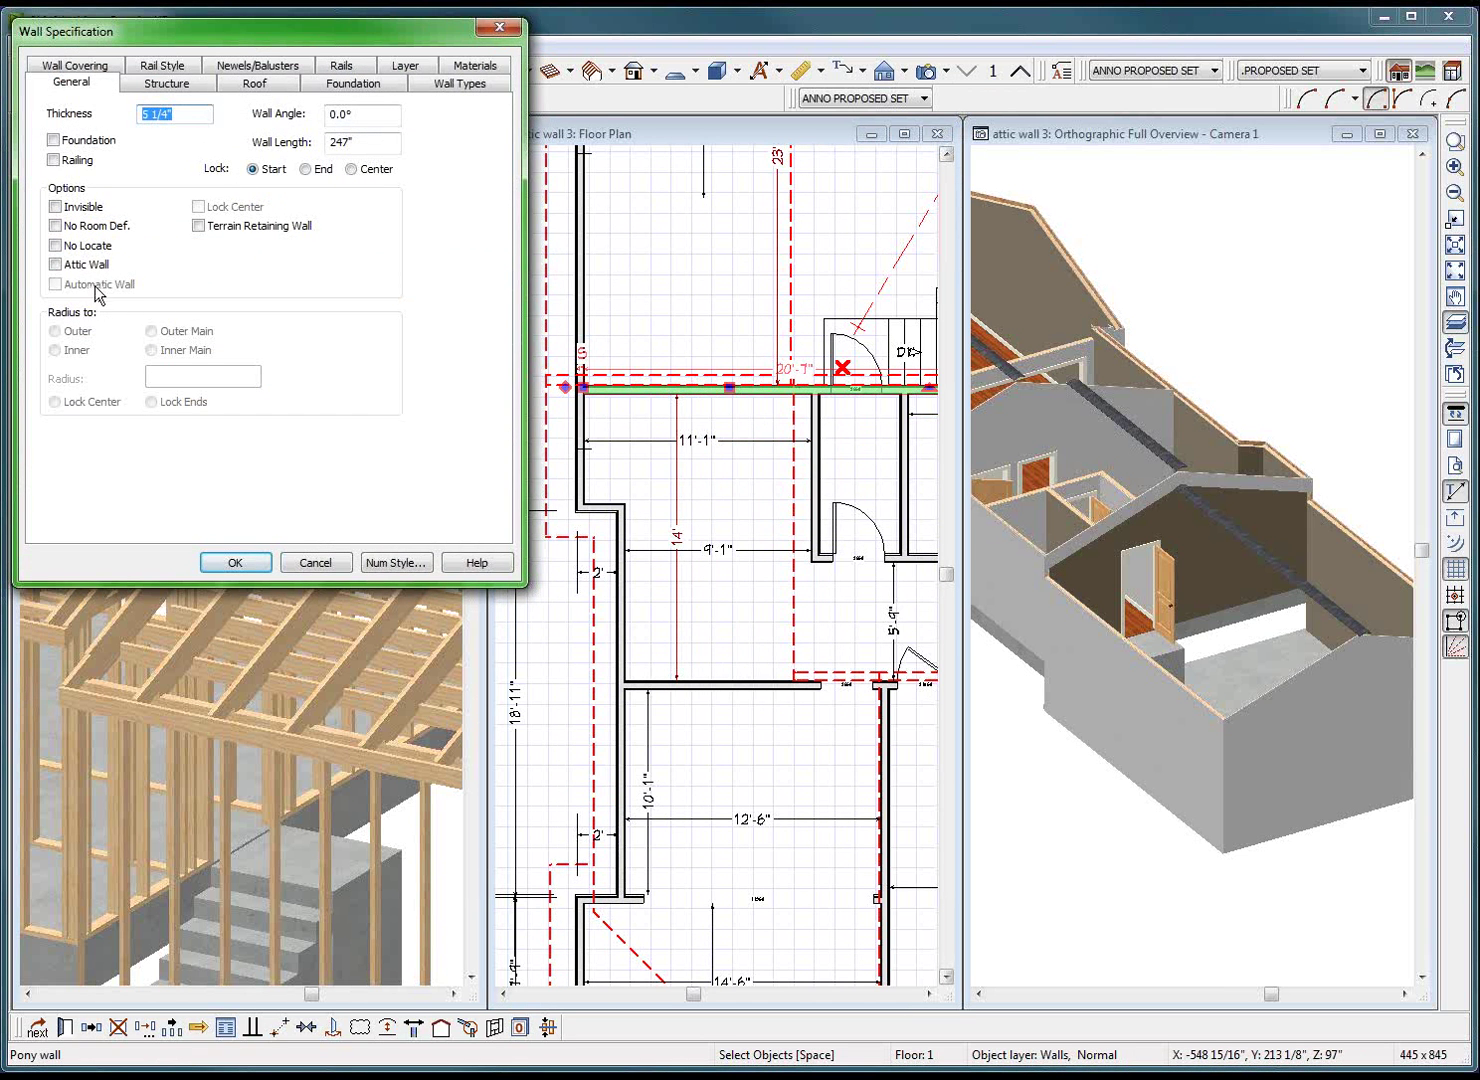
click(172, 99)
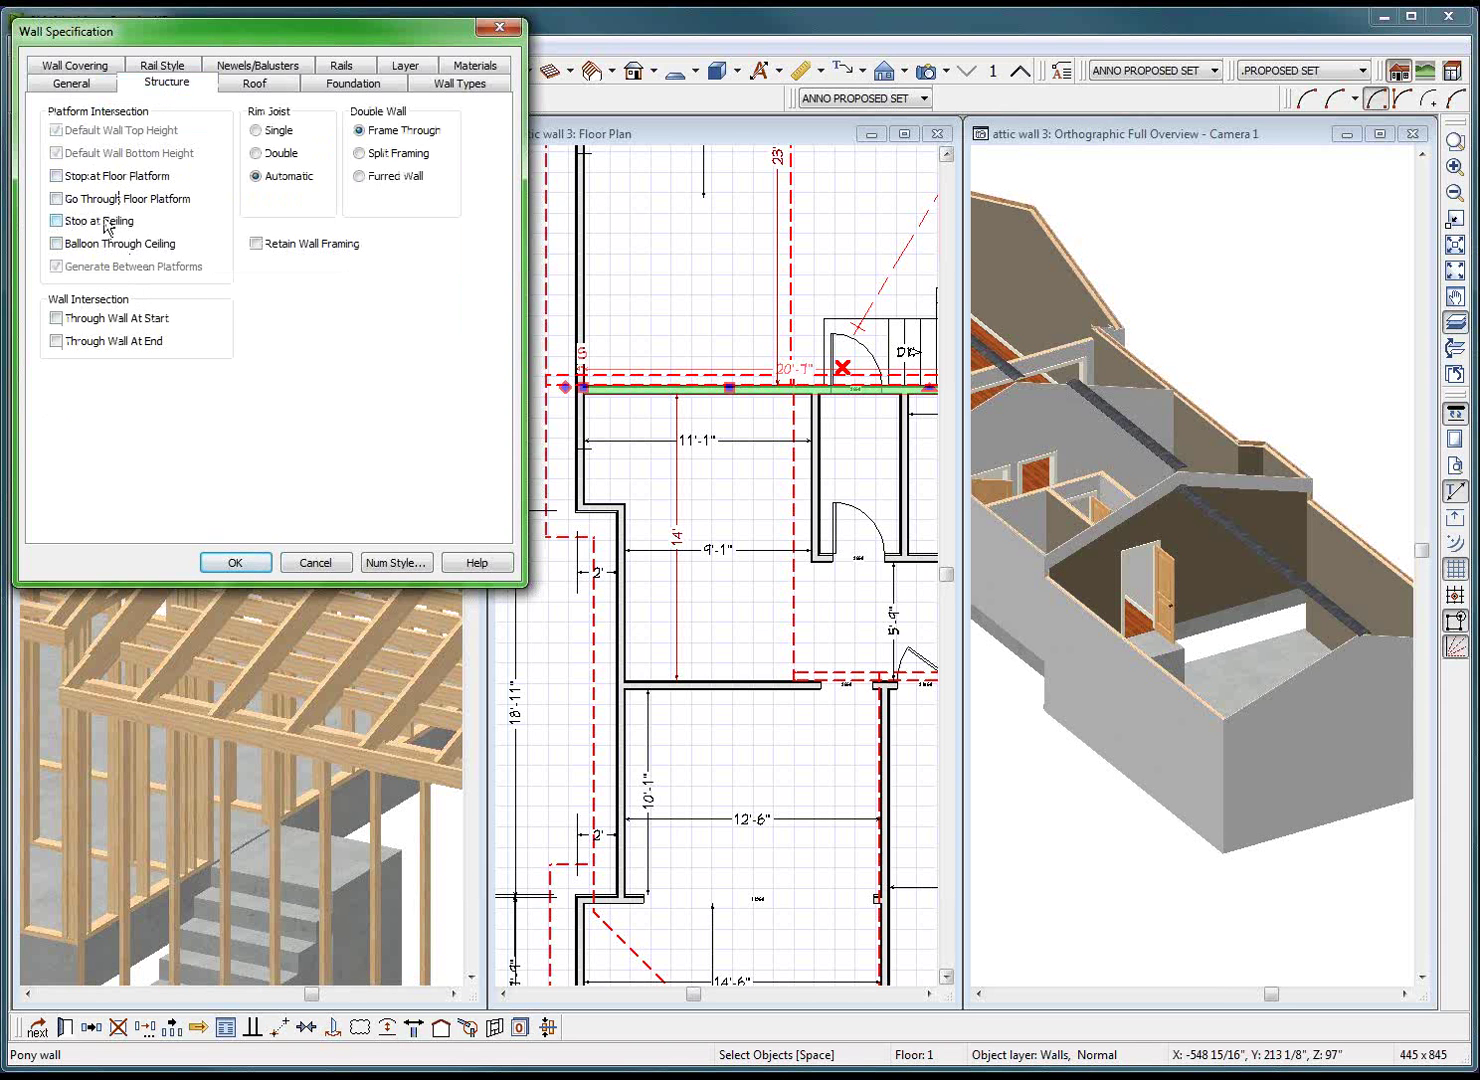
click(88, 245)
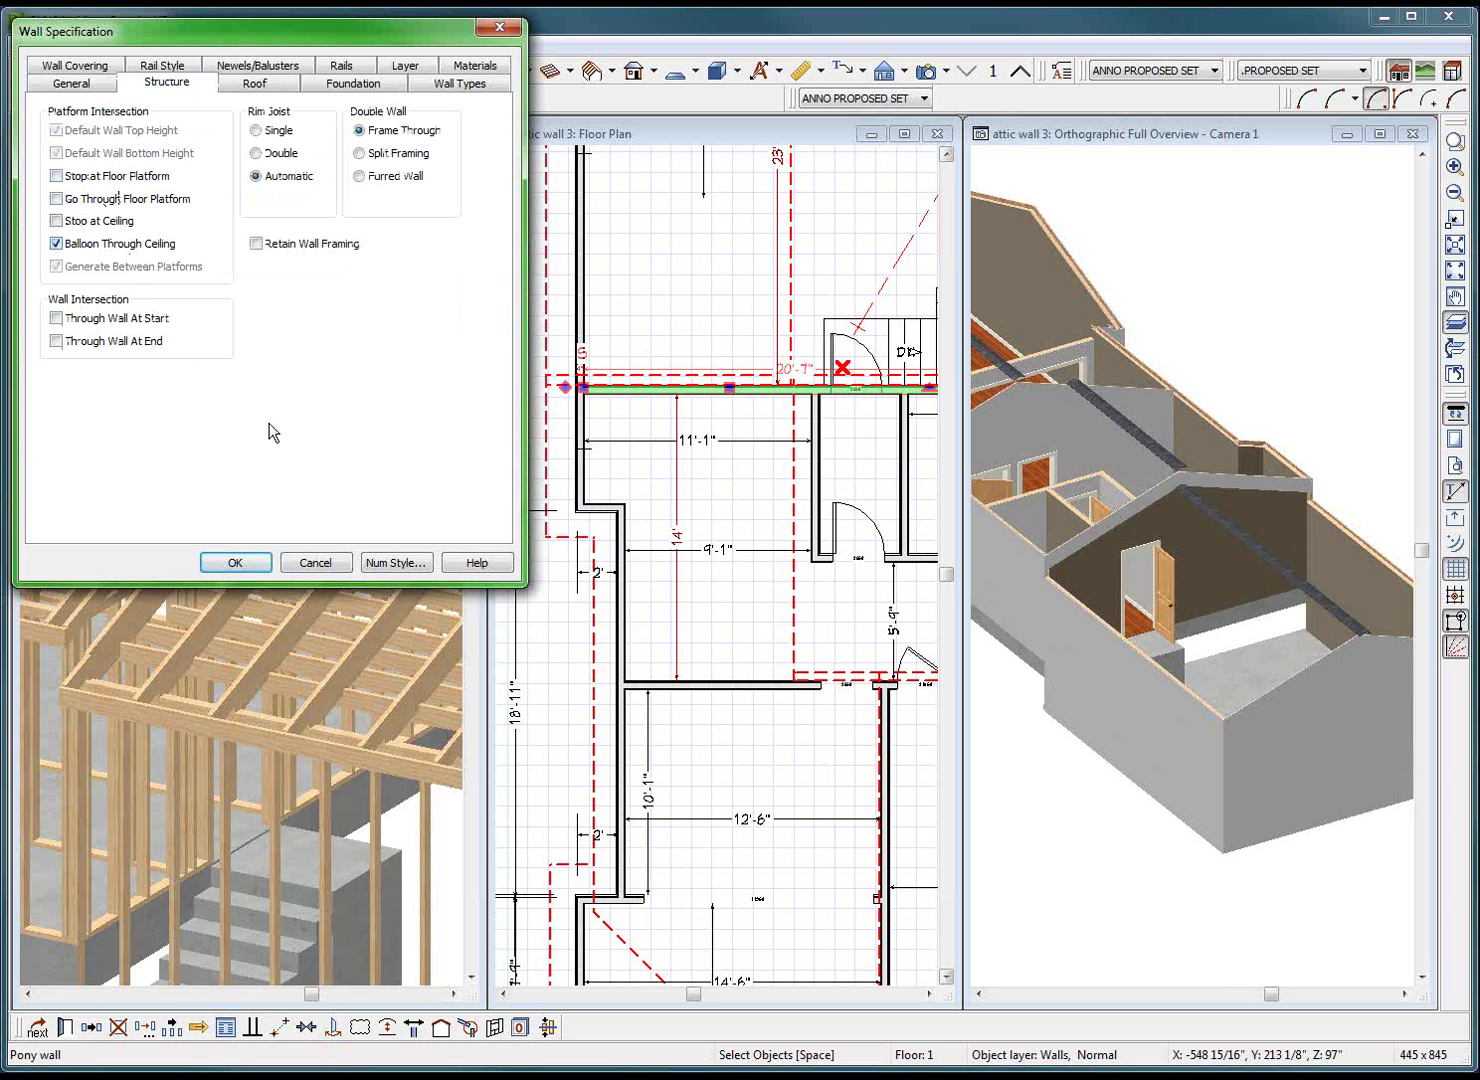
click(236, 564)
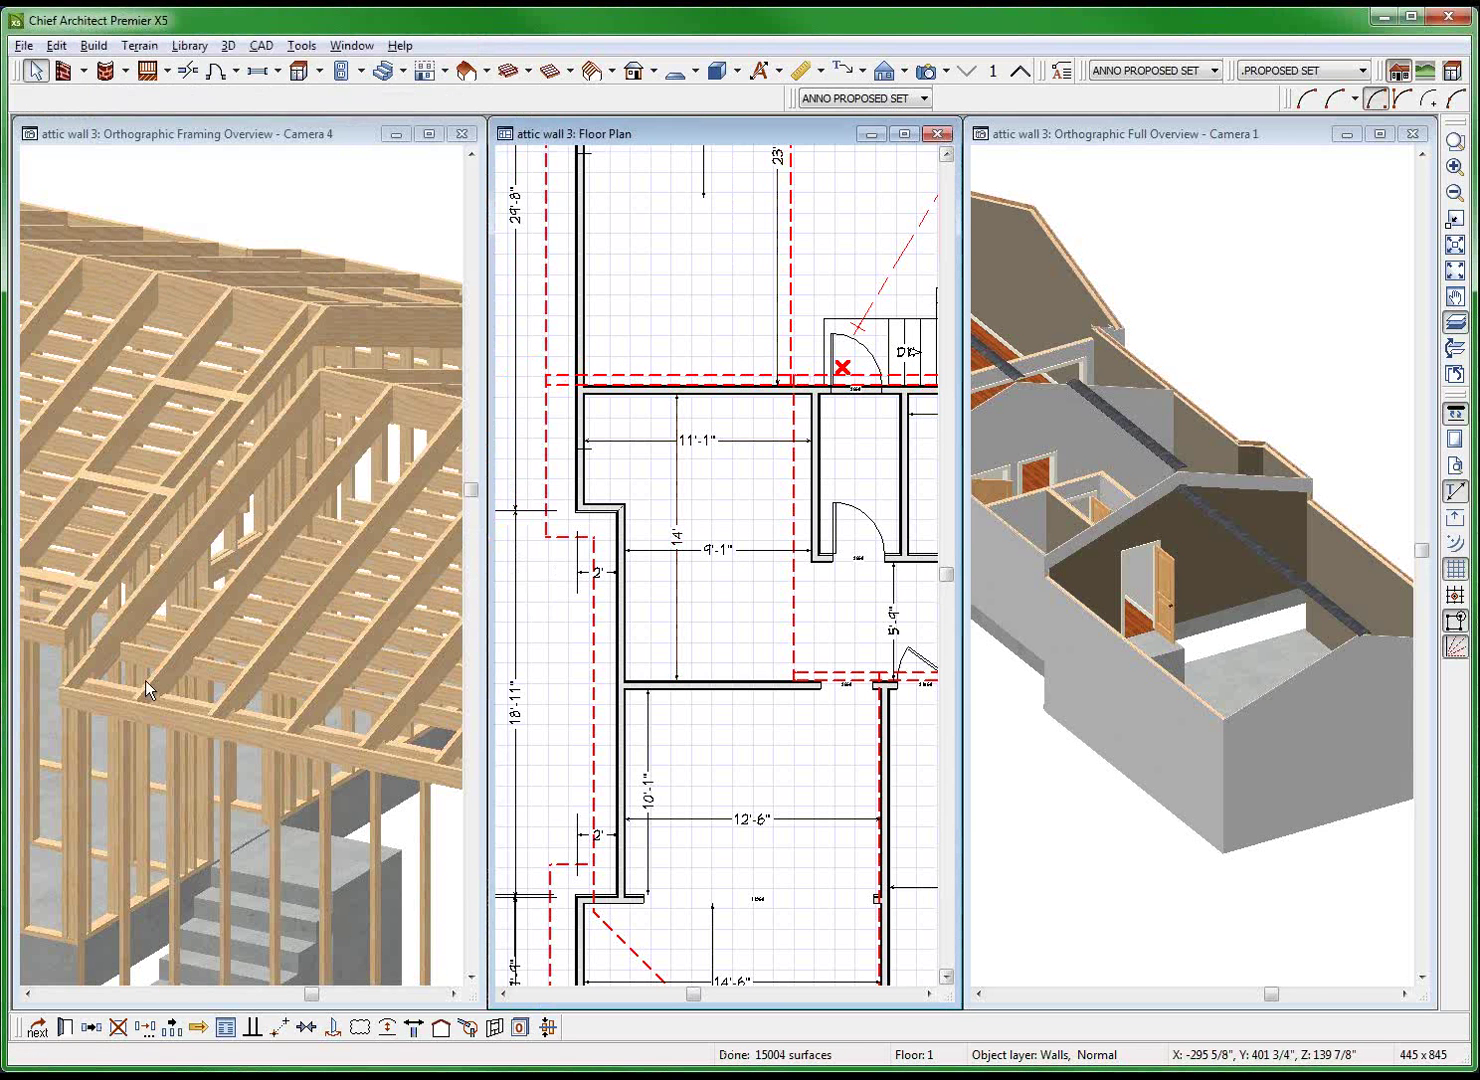
Clear Balloon Through Ceiling on the wall below the top room.
double_click(729, 387)
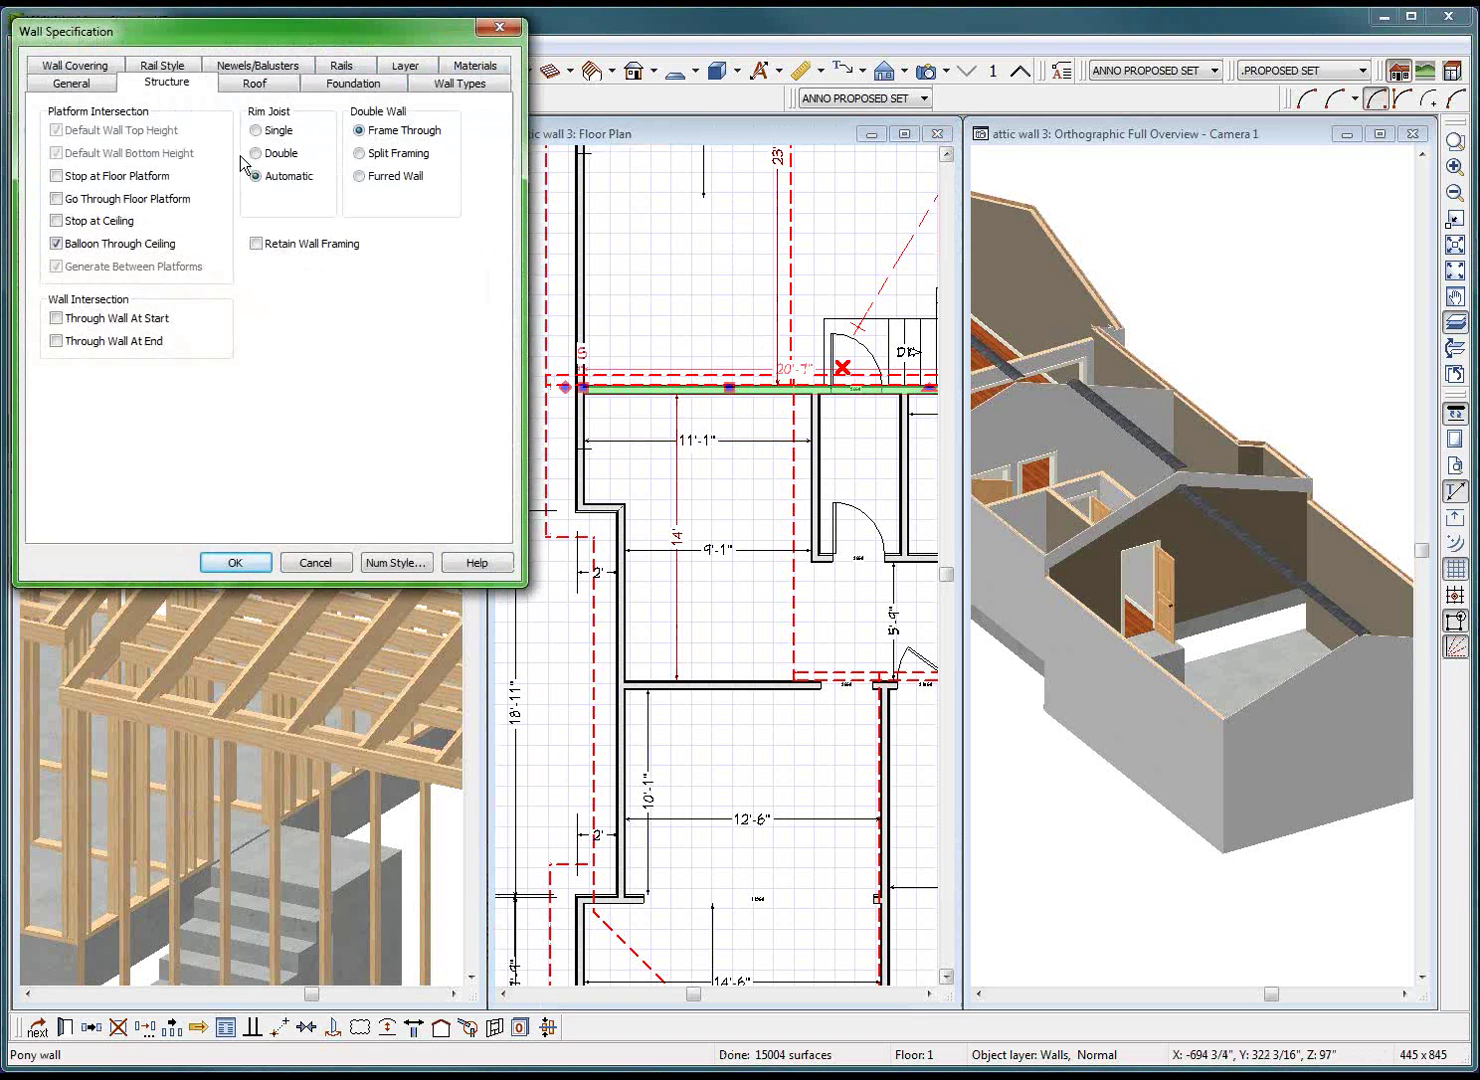
click(56, 243)
click(86, 247)
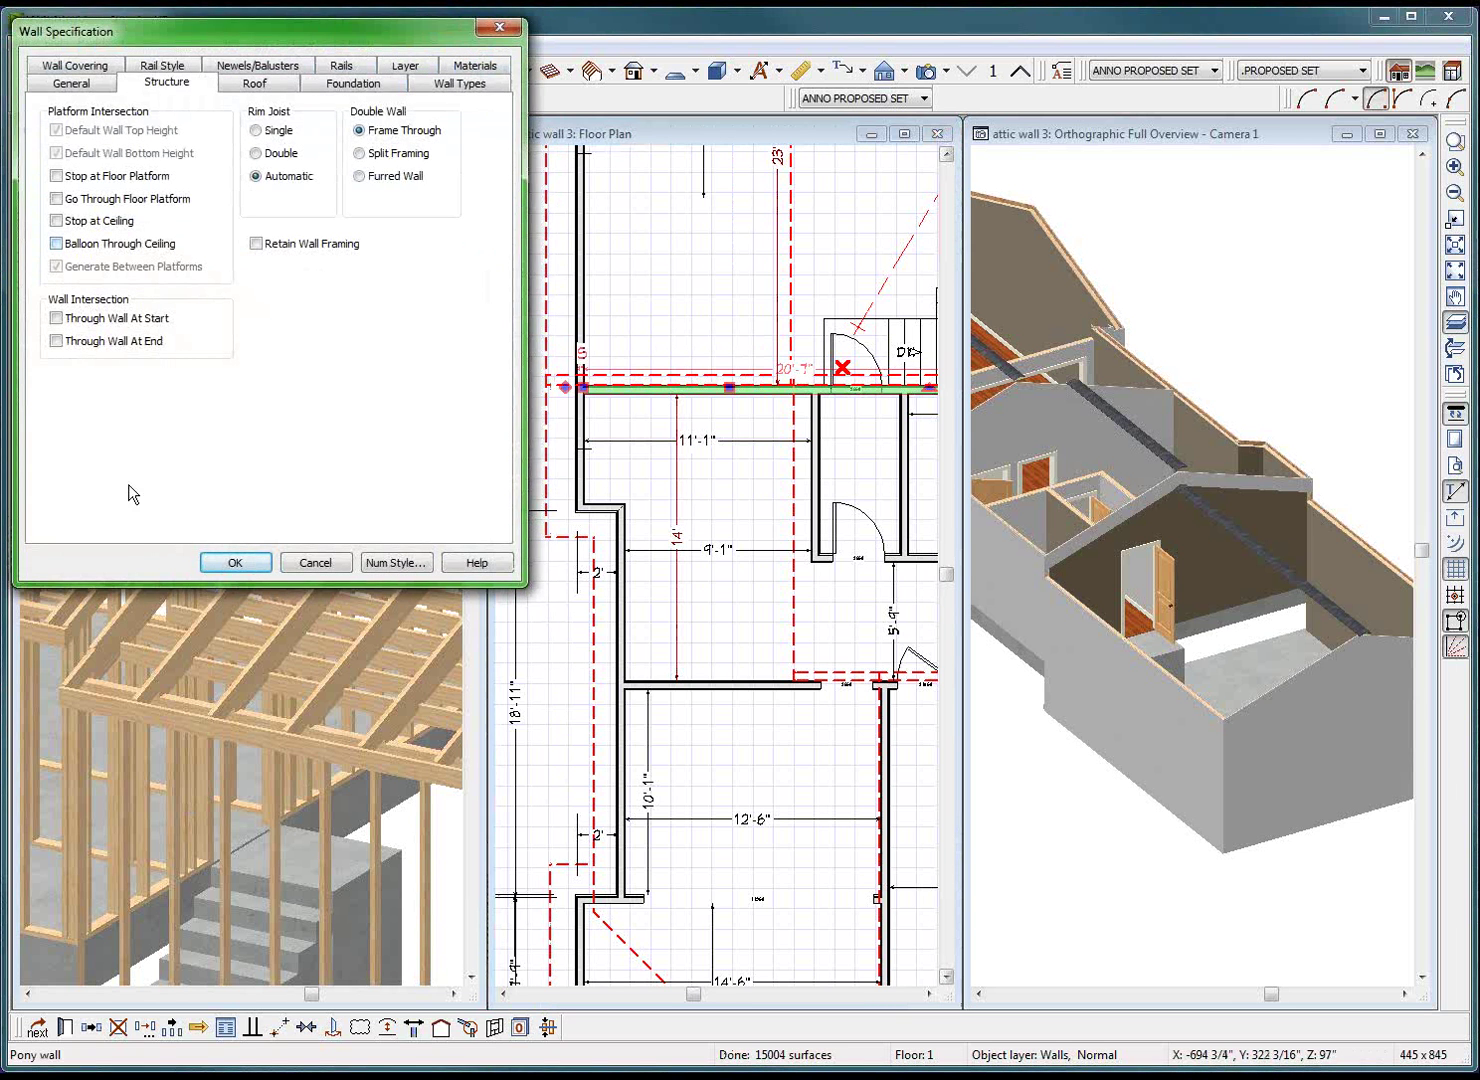
click(237, 563)
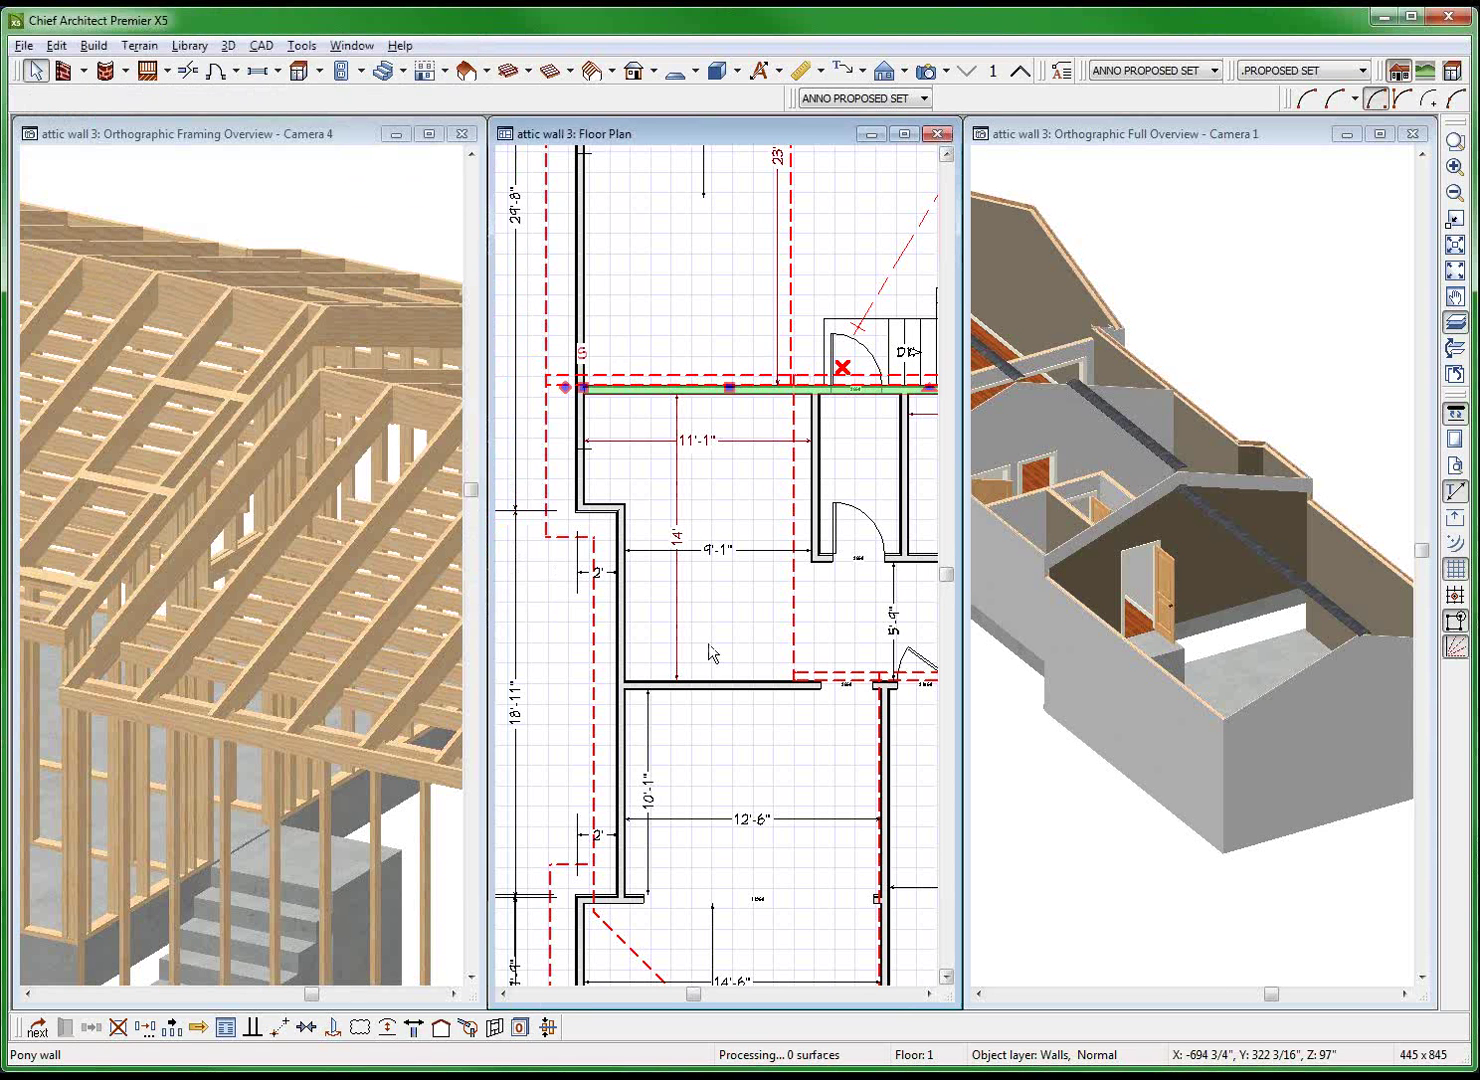
scroll(698, 382, down, 3)
Clear Balloon Through Ceiling on the top room's upper wall as well.
click(698, 386)
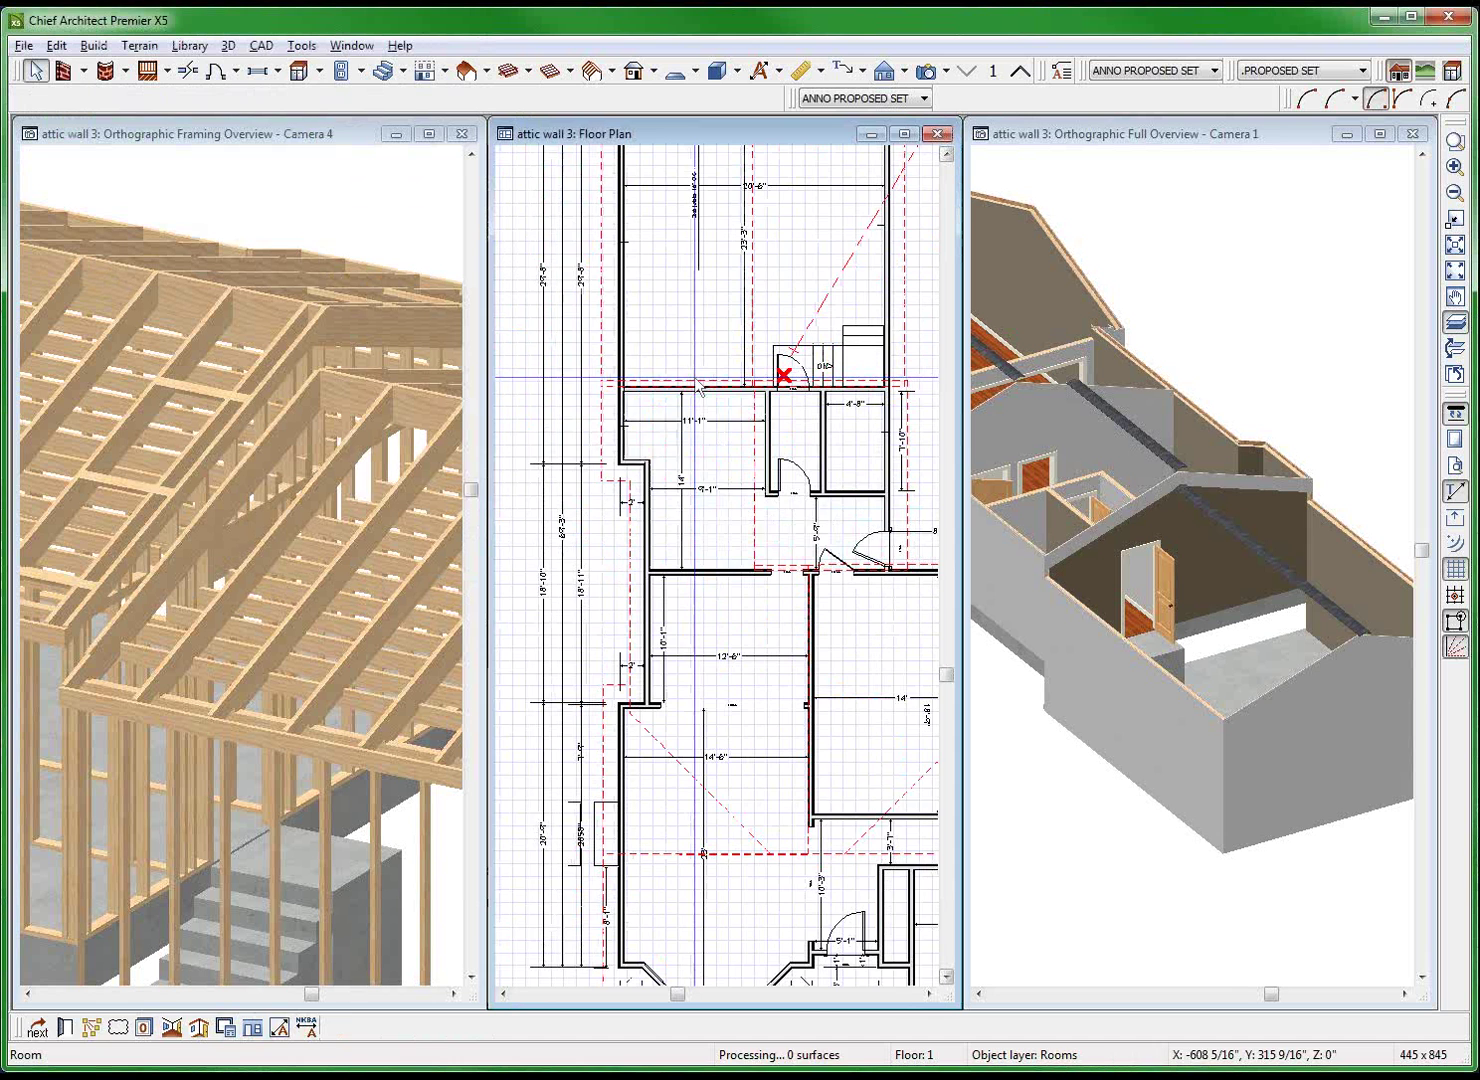
click(624, 578)
scroll(683, 913, down, 2)
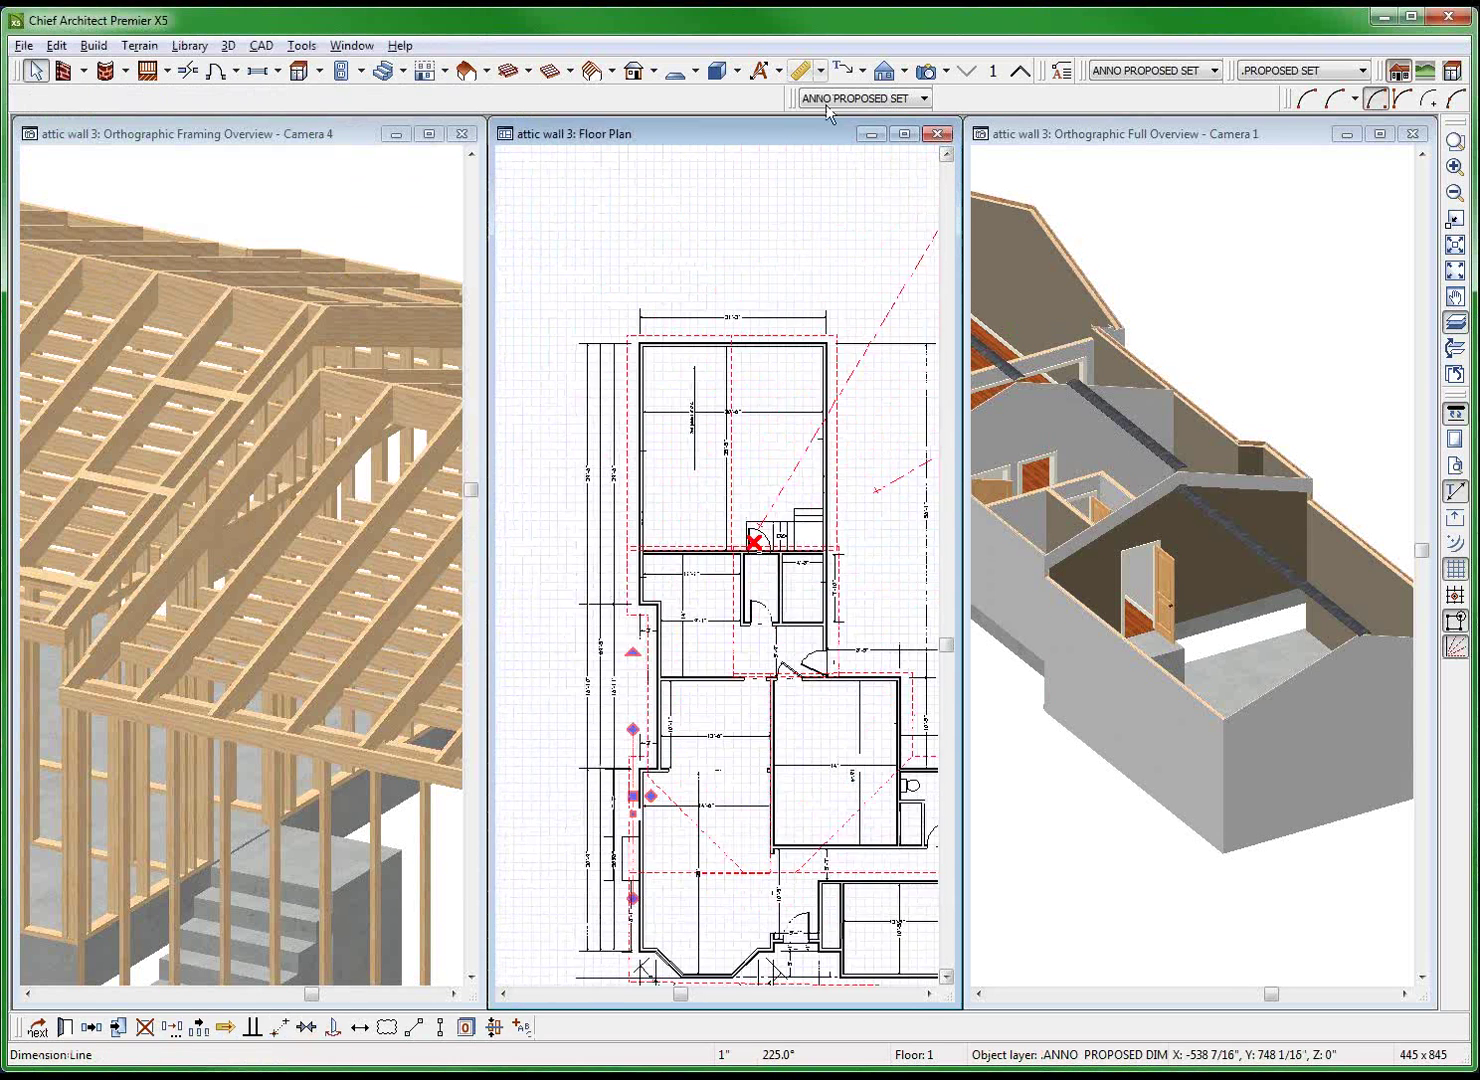
scroll(755, 509, up, 3)
click(755, 506)
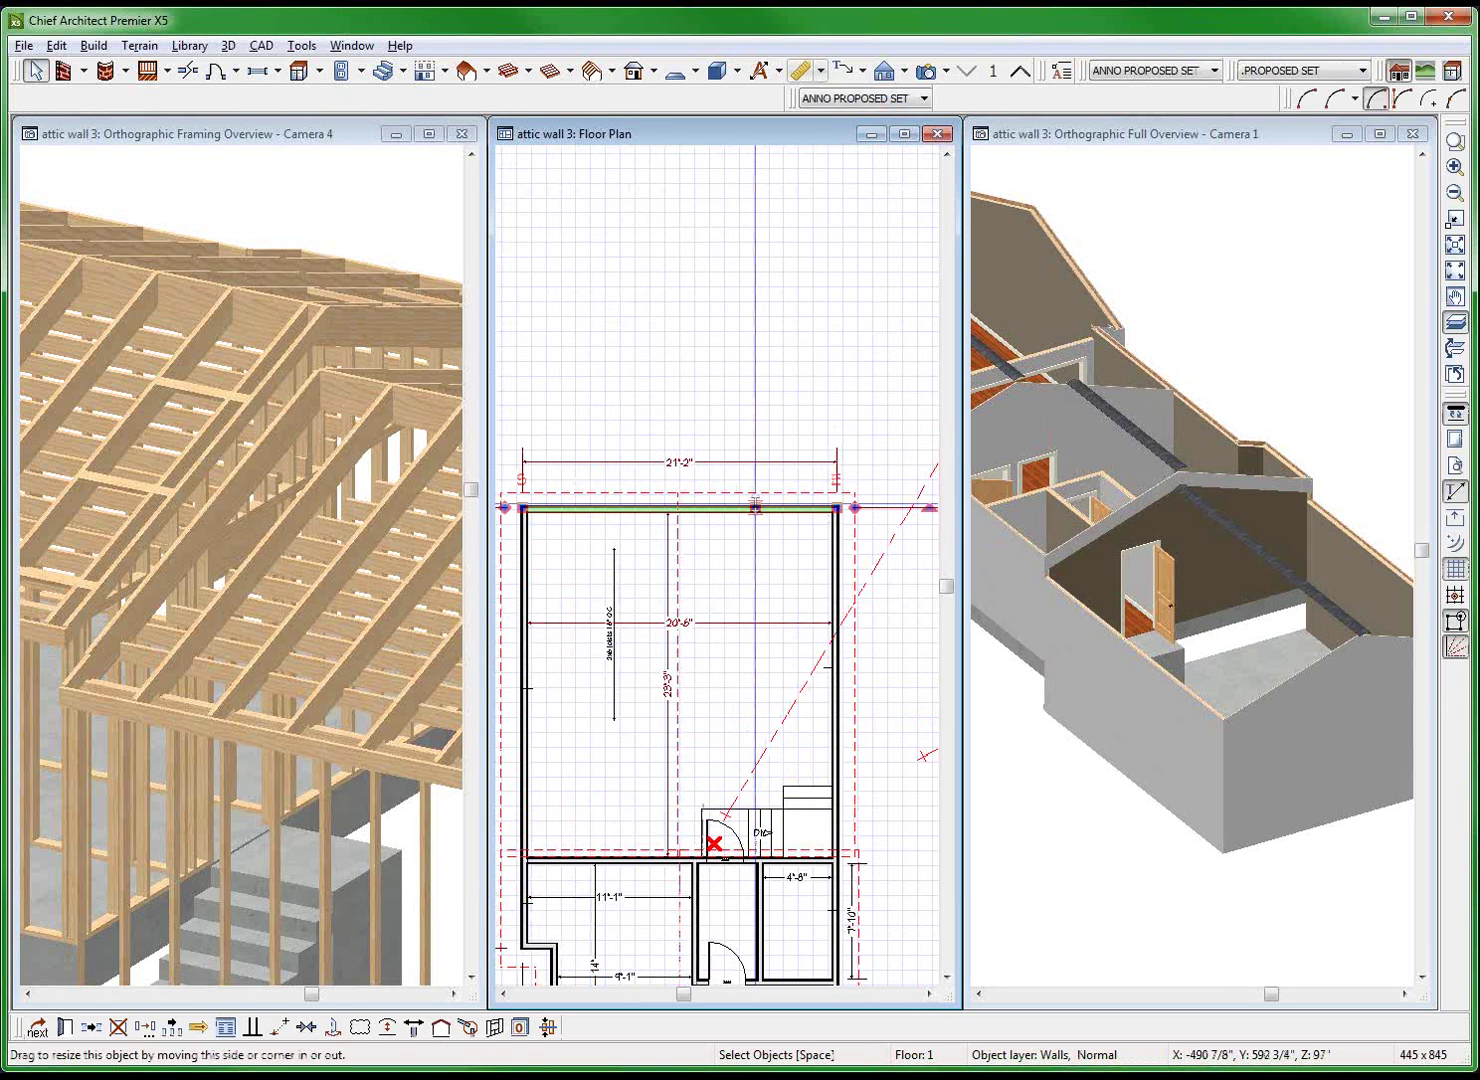
double_click(755, 507)
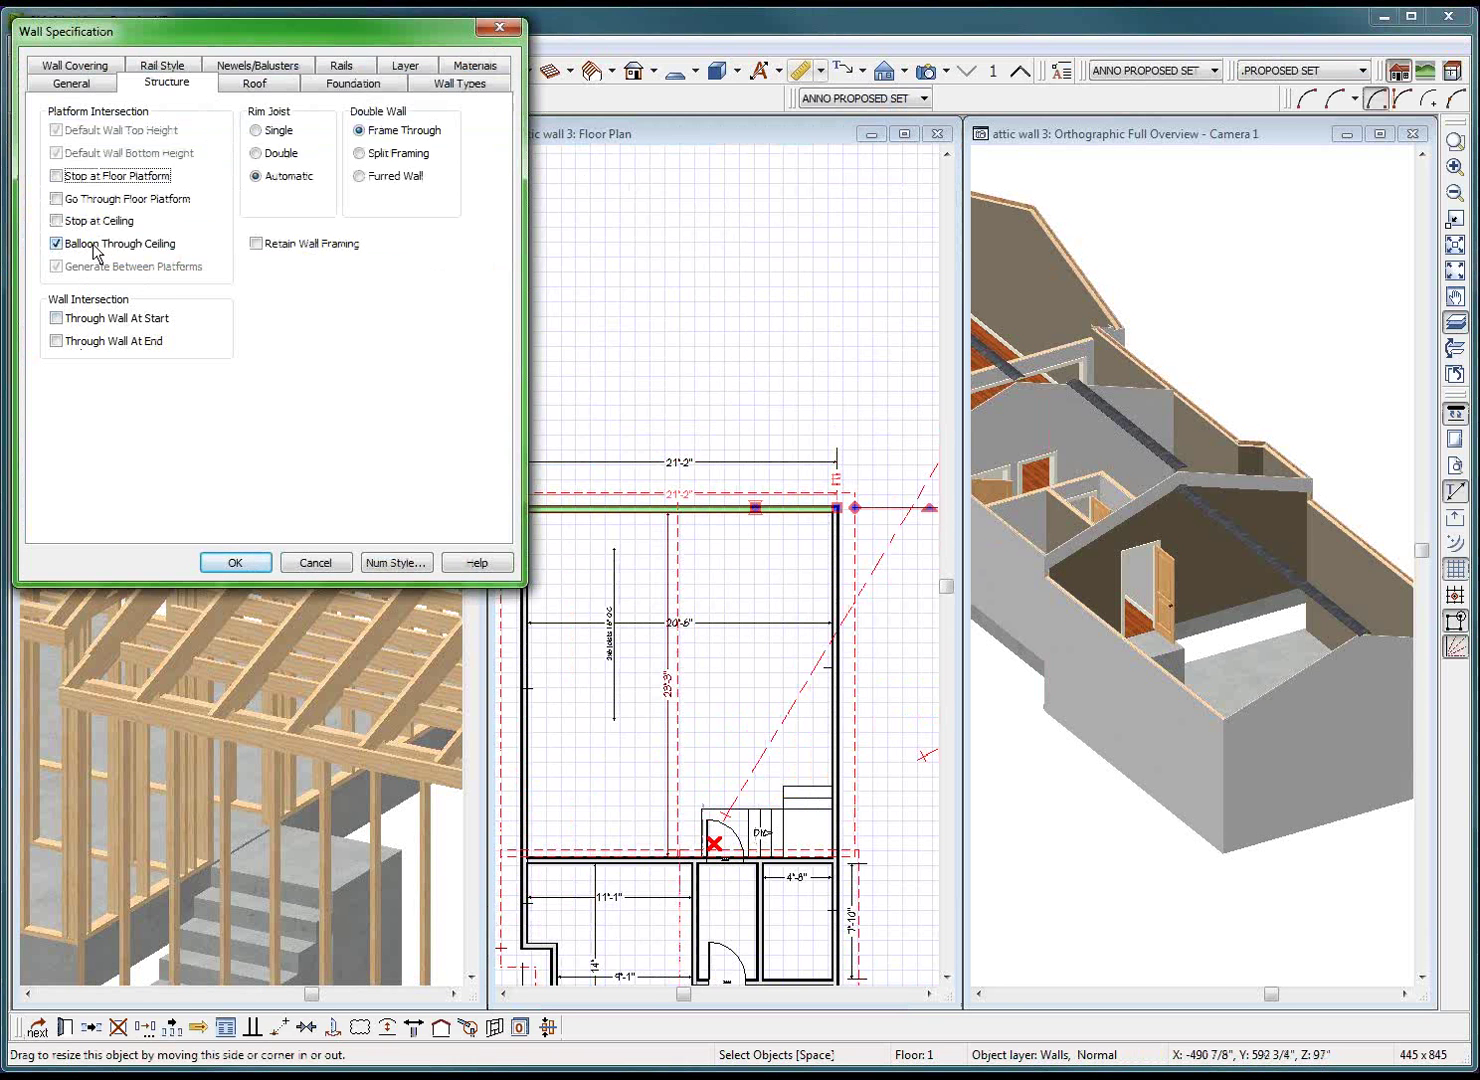
click(97, 252)
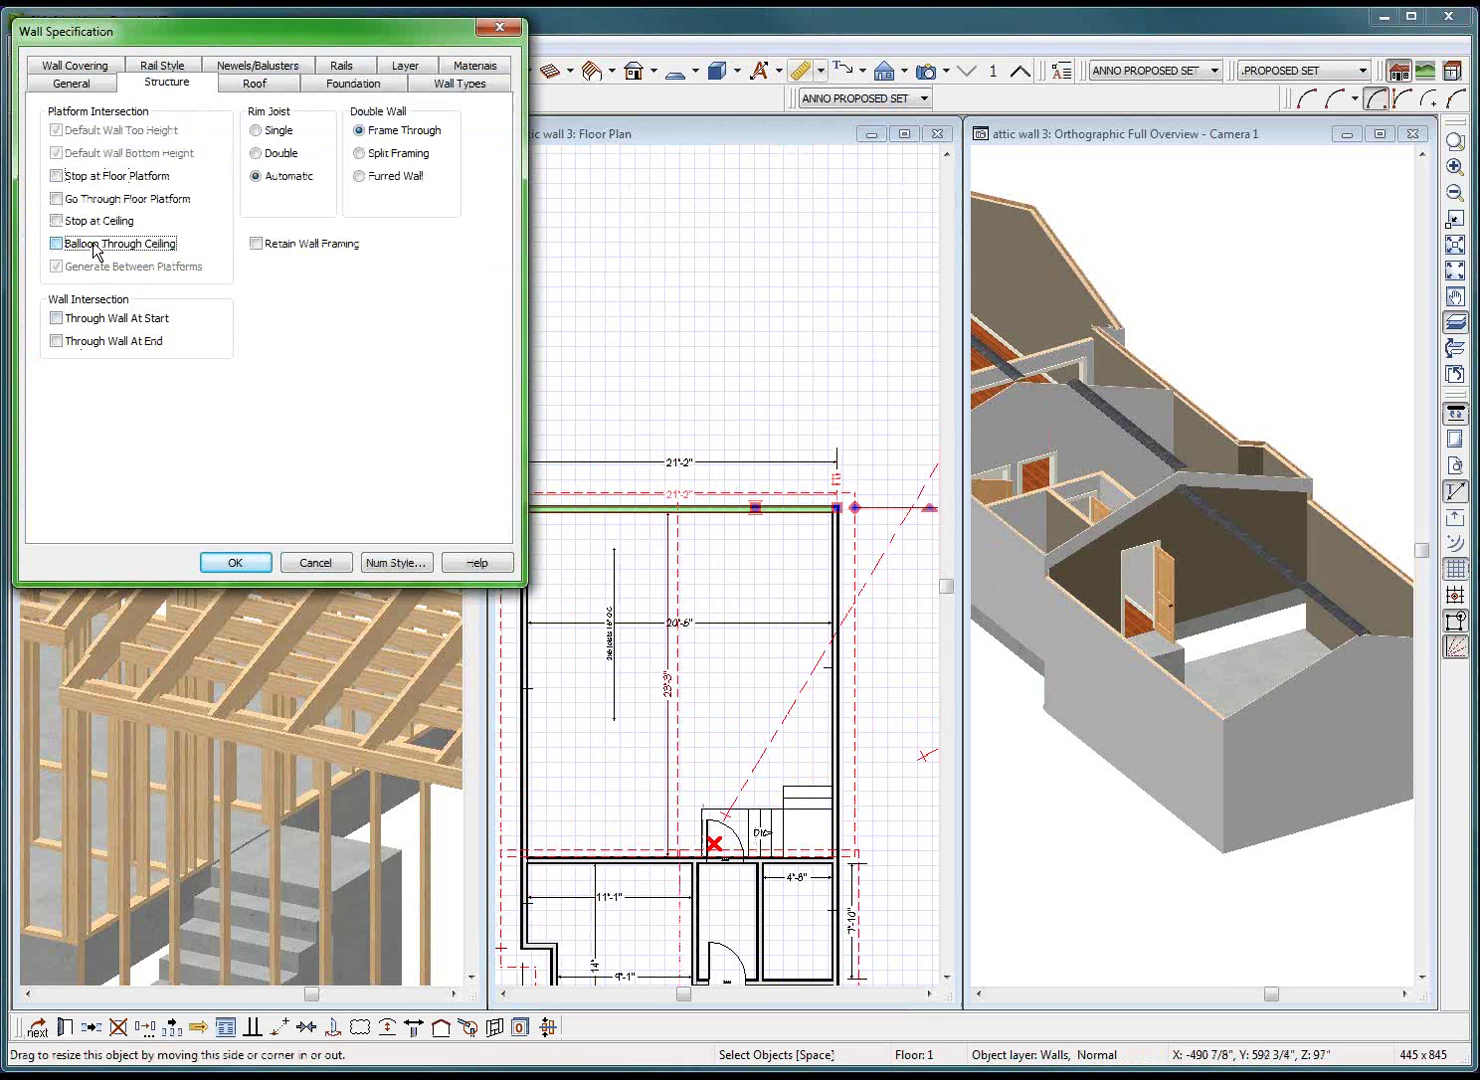
click(234, 564)
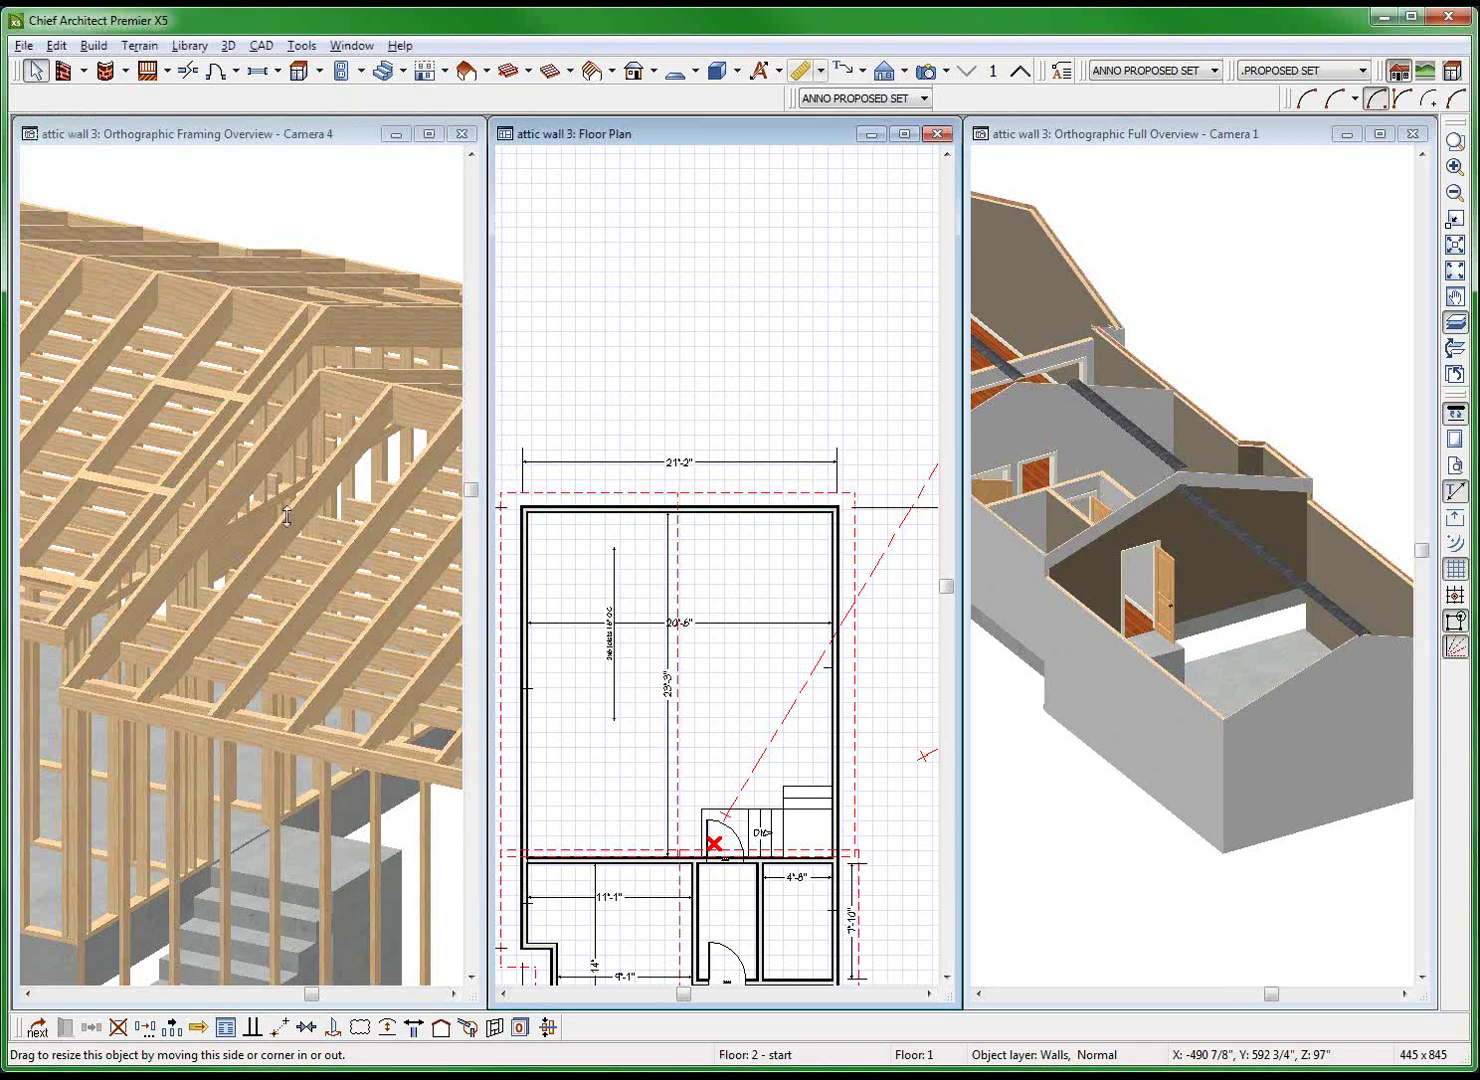
click(421, 352)
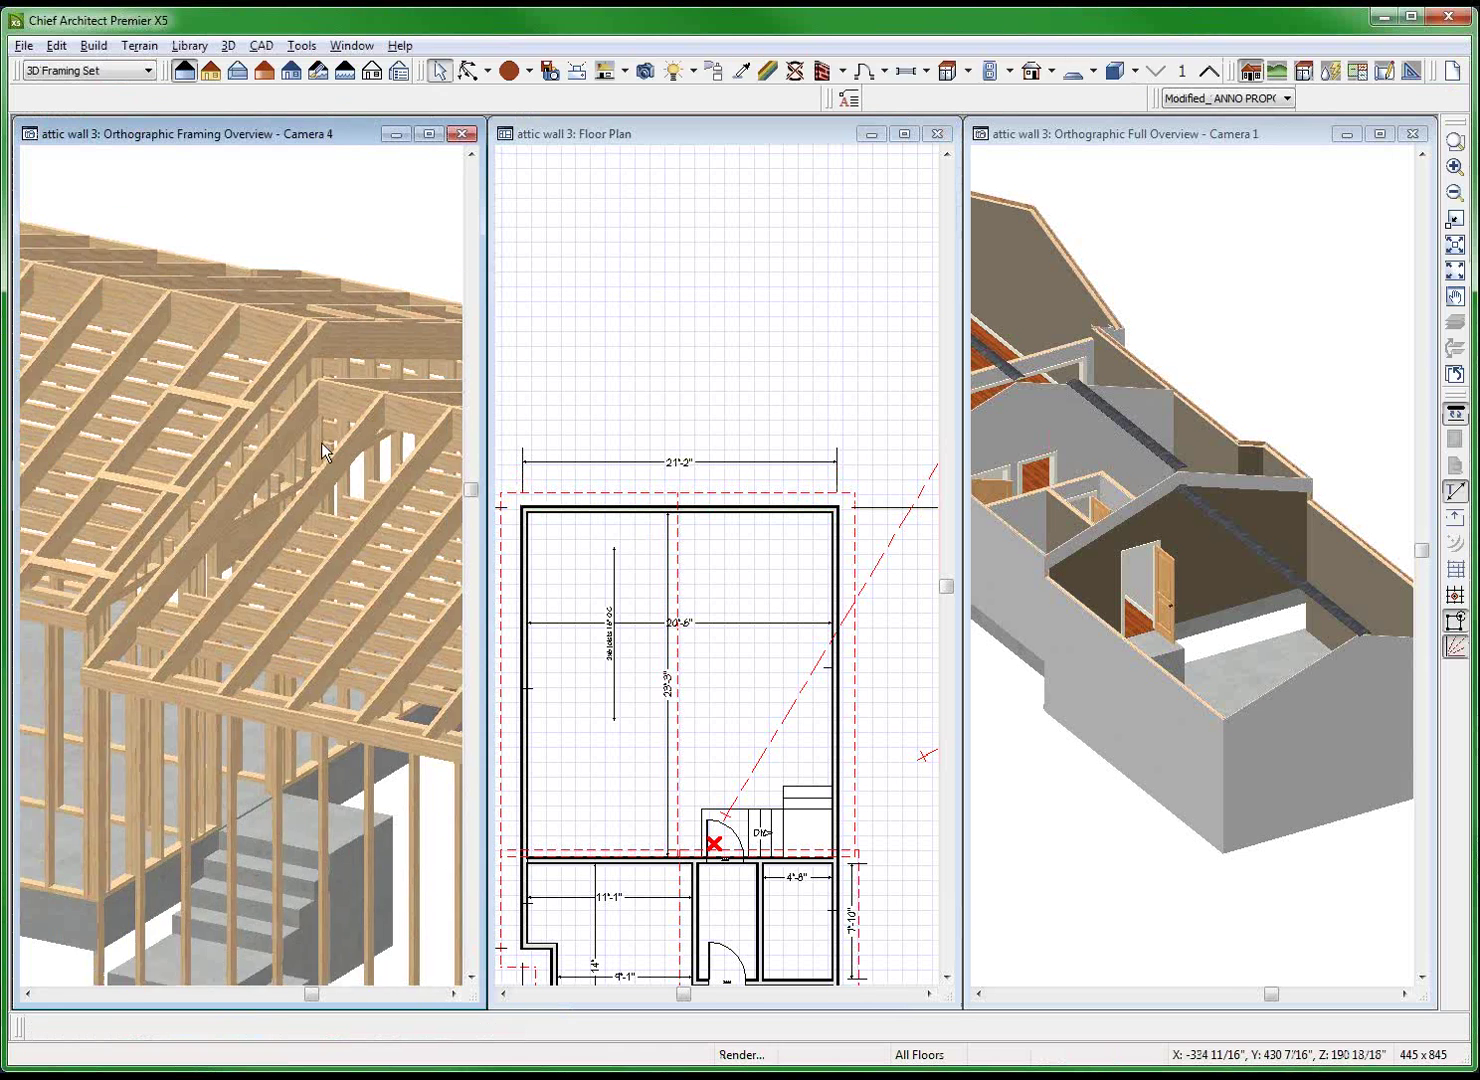
Orbit the framing view, then turn Balloon Through Ceiling back on for the top room's upper wall.
key(alt+o)
scroll(307, 439, down, 3)
mouse_move(287, 429)
mouse_down()
mouse_move(374, 439)
mouse_move(423, 420)
mouse_move(498, 529)
mouse_move(308, 582)
mouse_move(108, 560)
mouse_move(82, 641)
mouse_move(433, 598)
mouse_up()
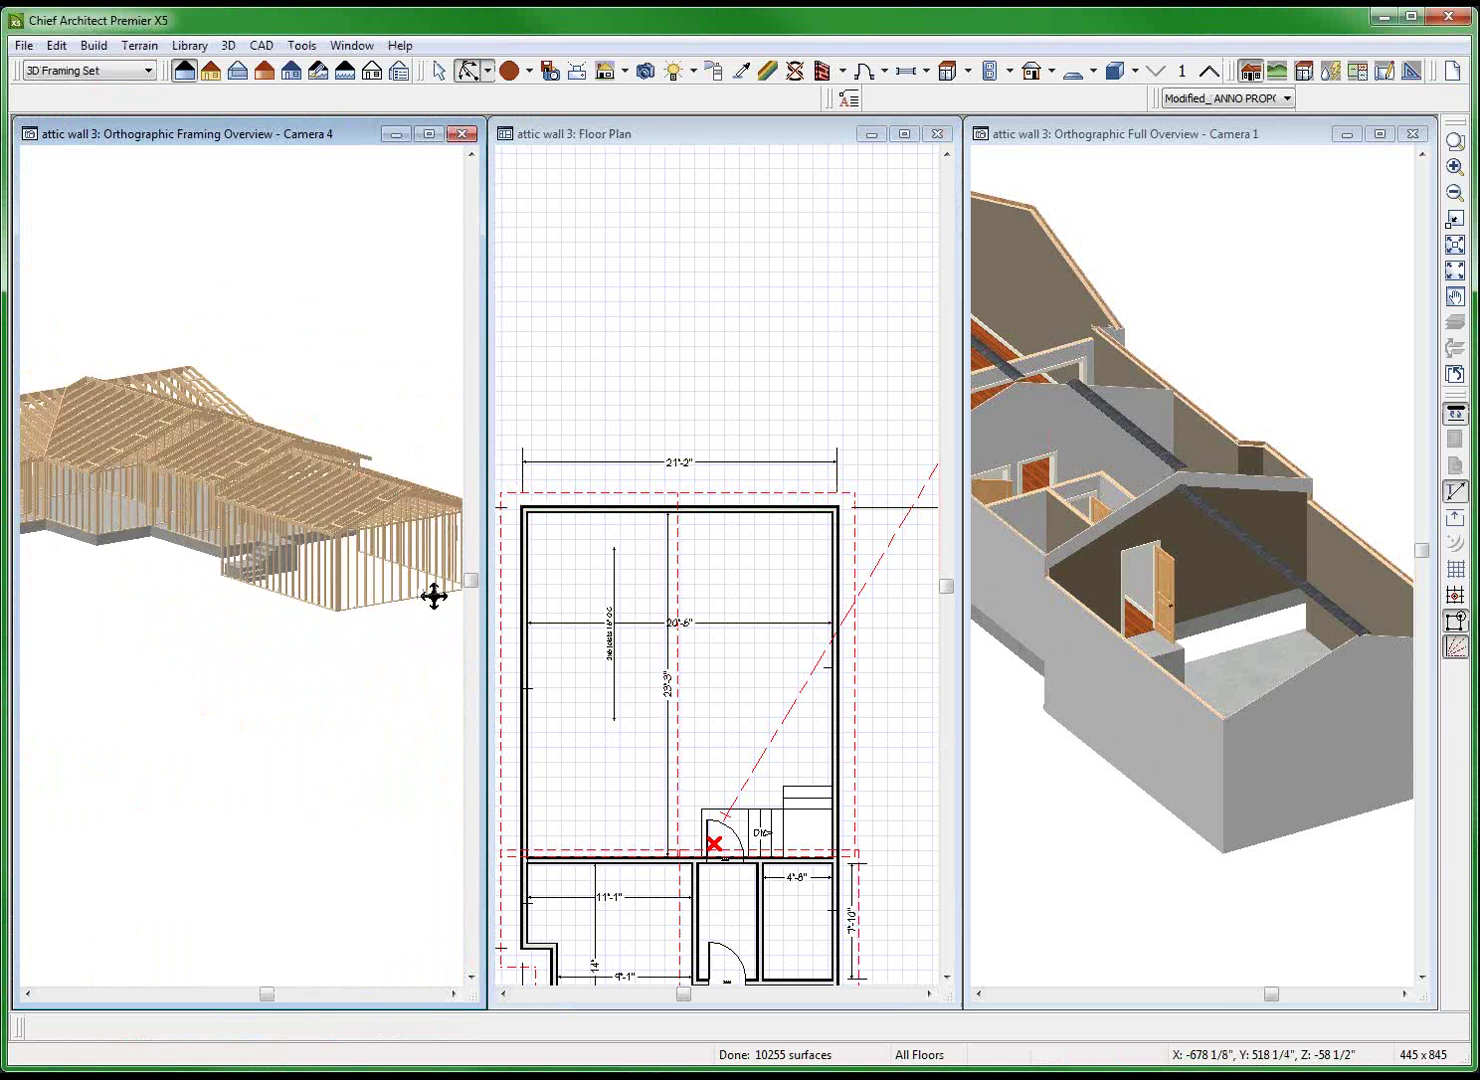
scroll(271, 520, up, 5)
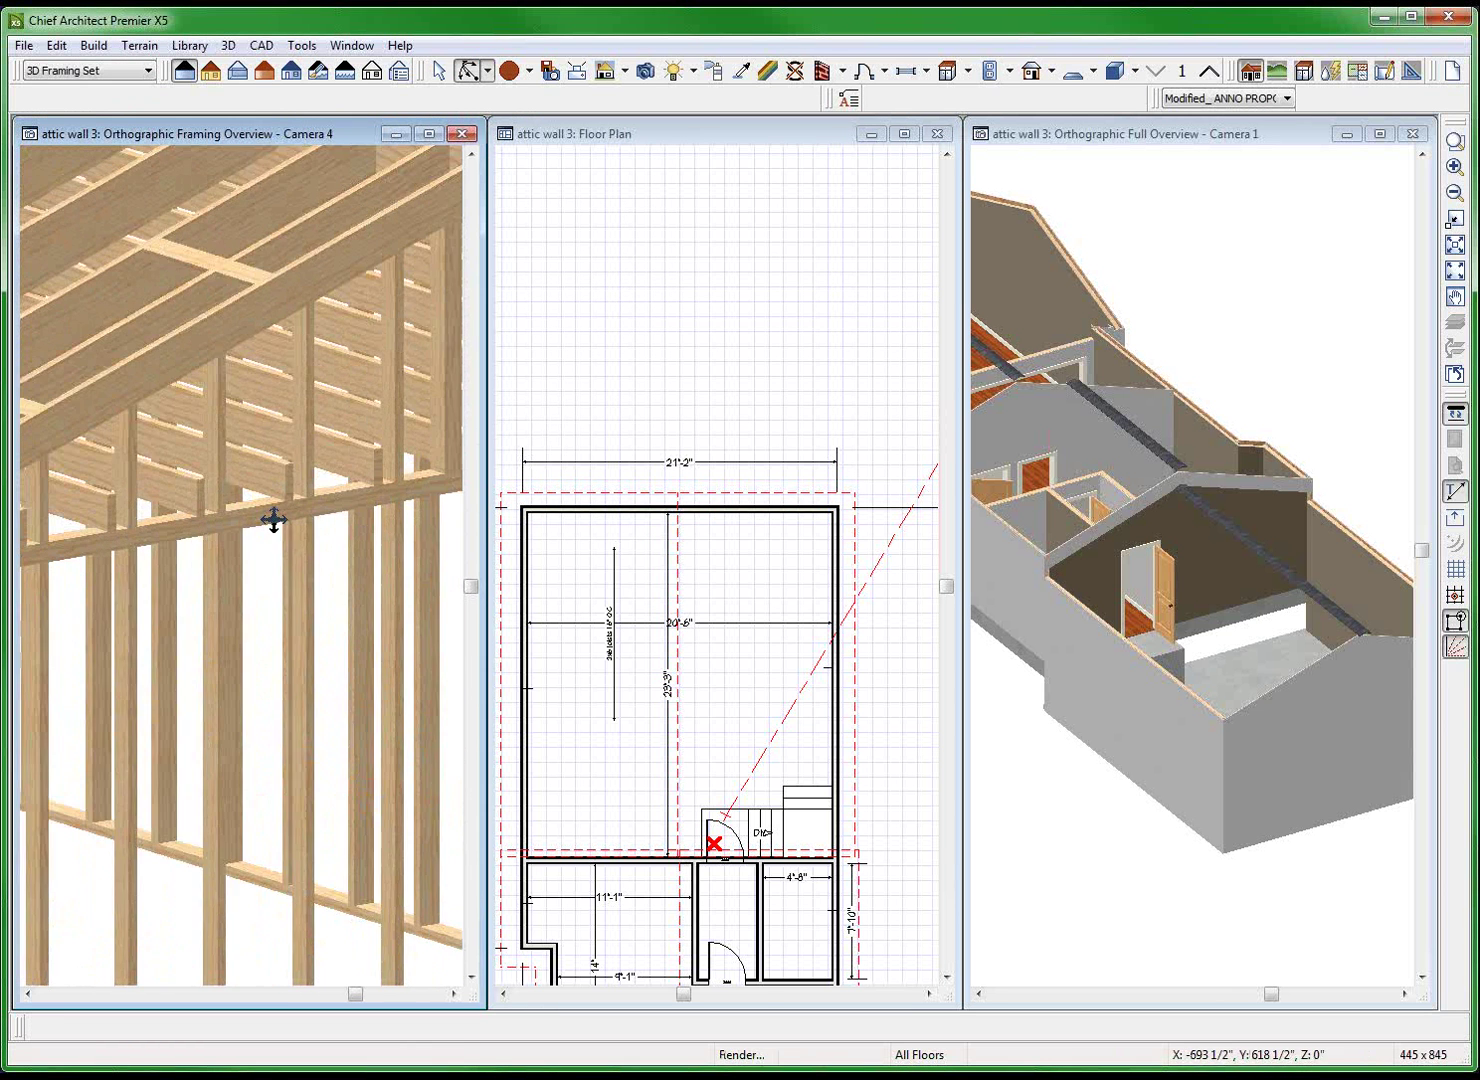
key(space)
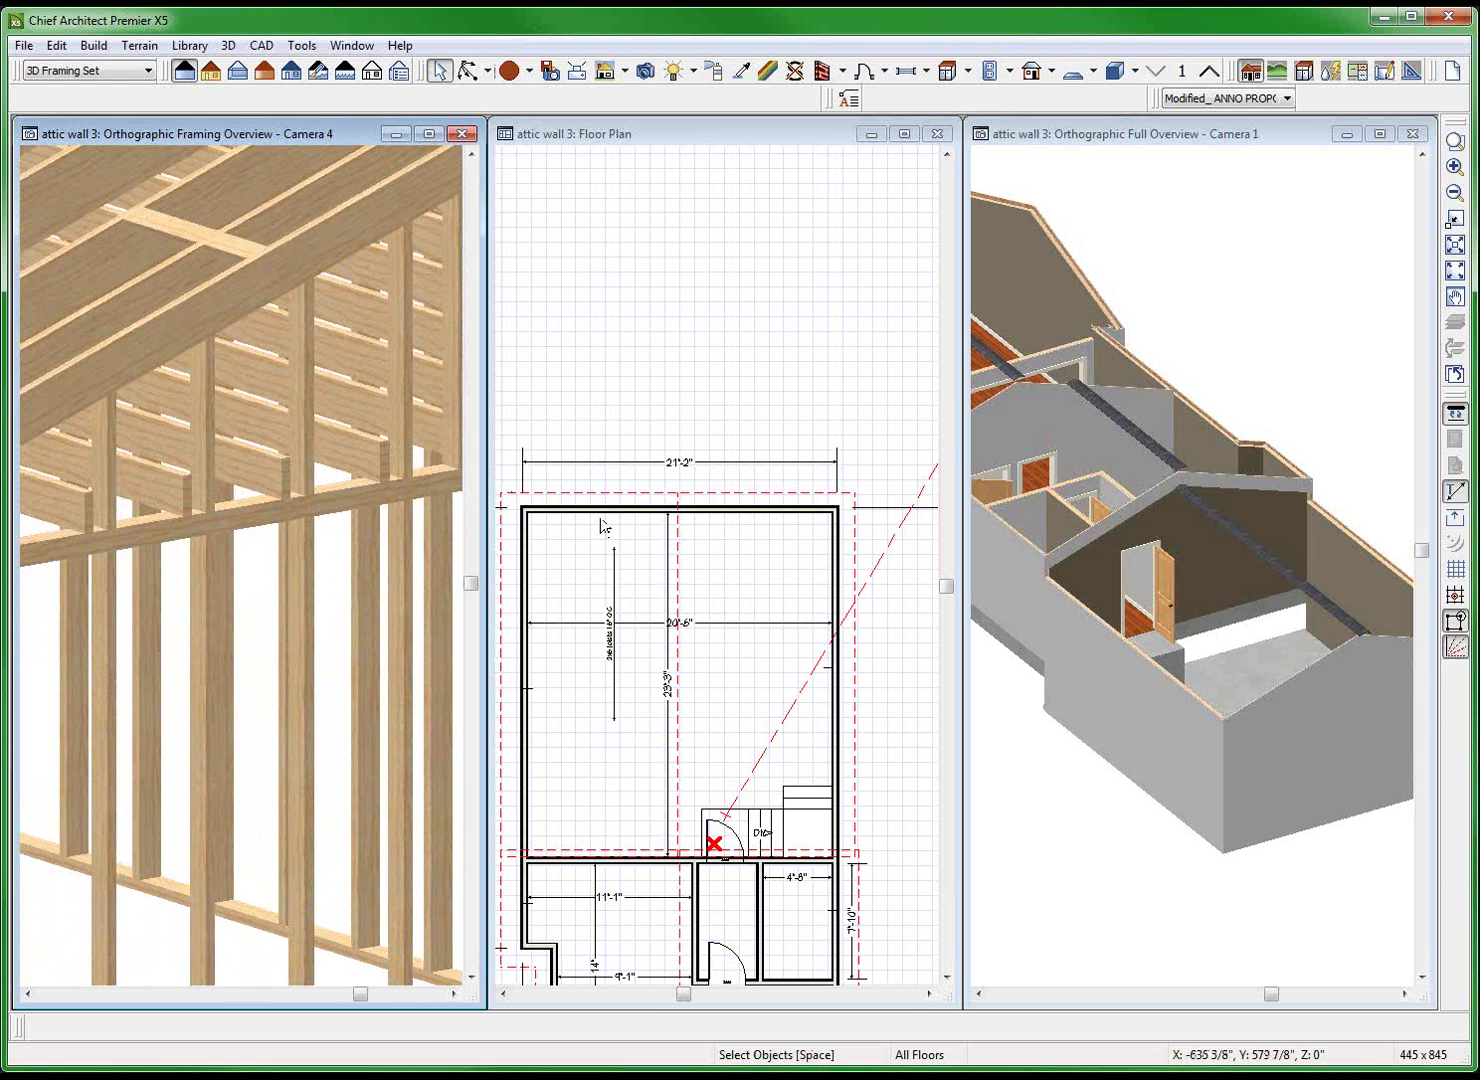
click(635, 518)
click(633, 508)
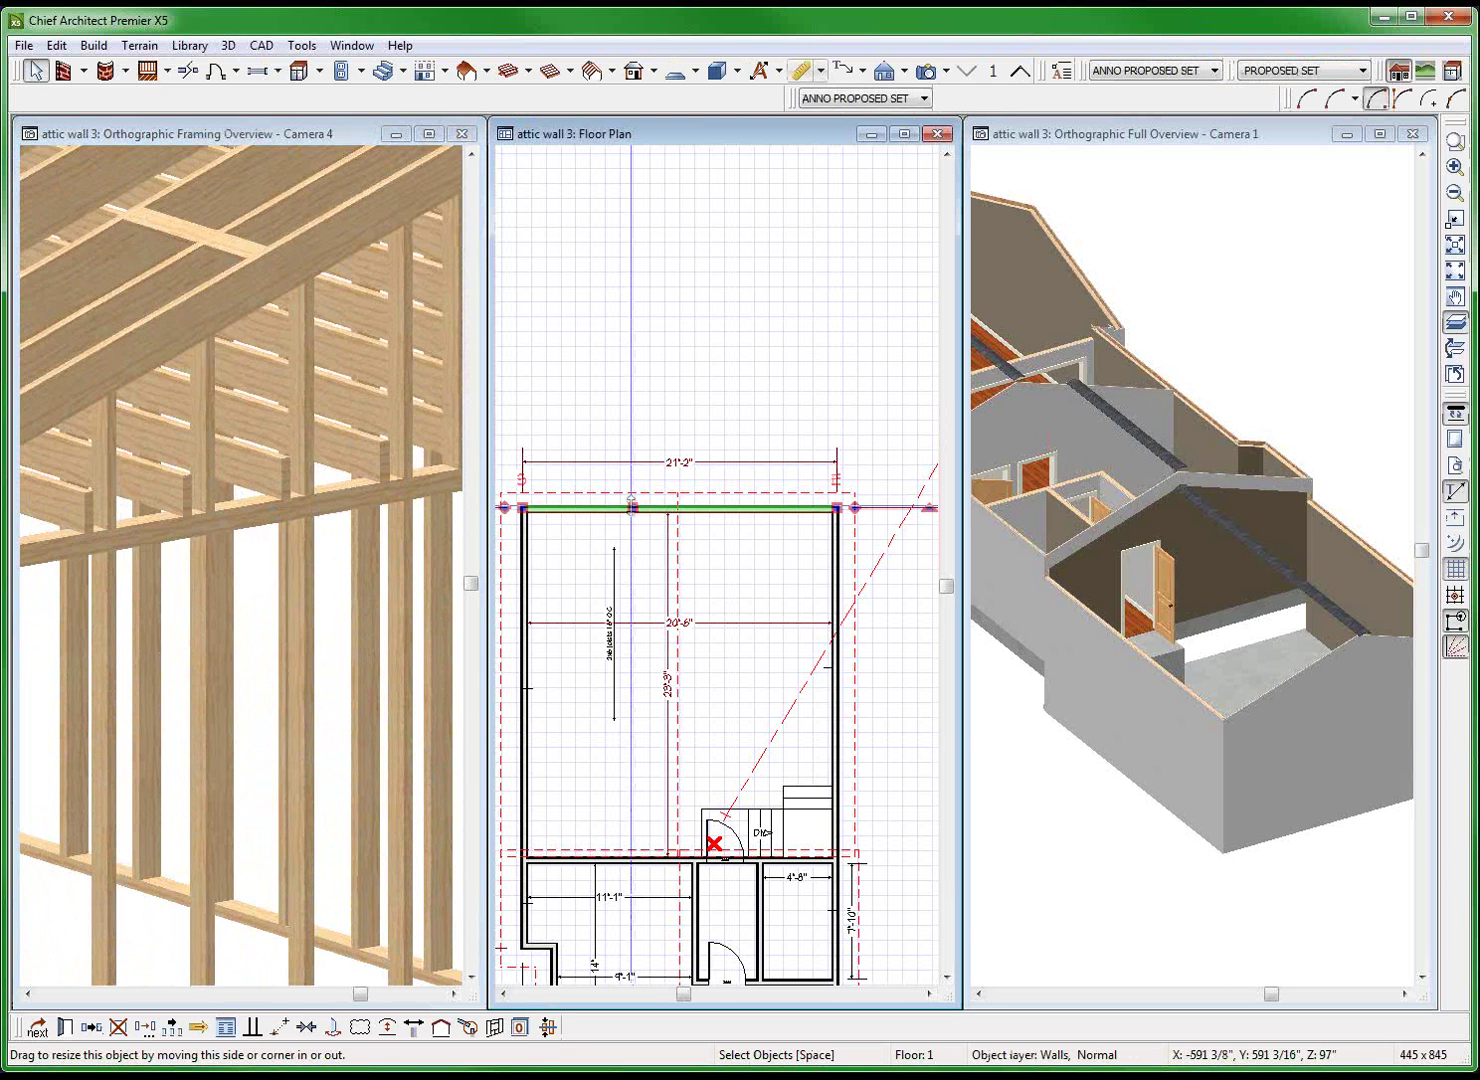
double_click(632, 507)
click(110, 246)
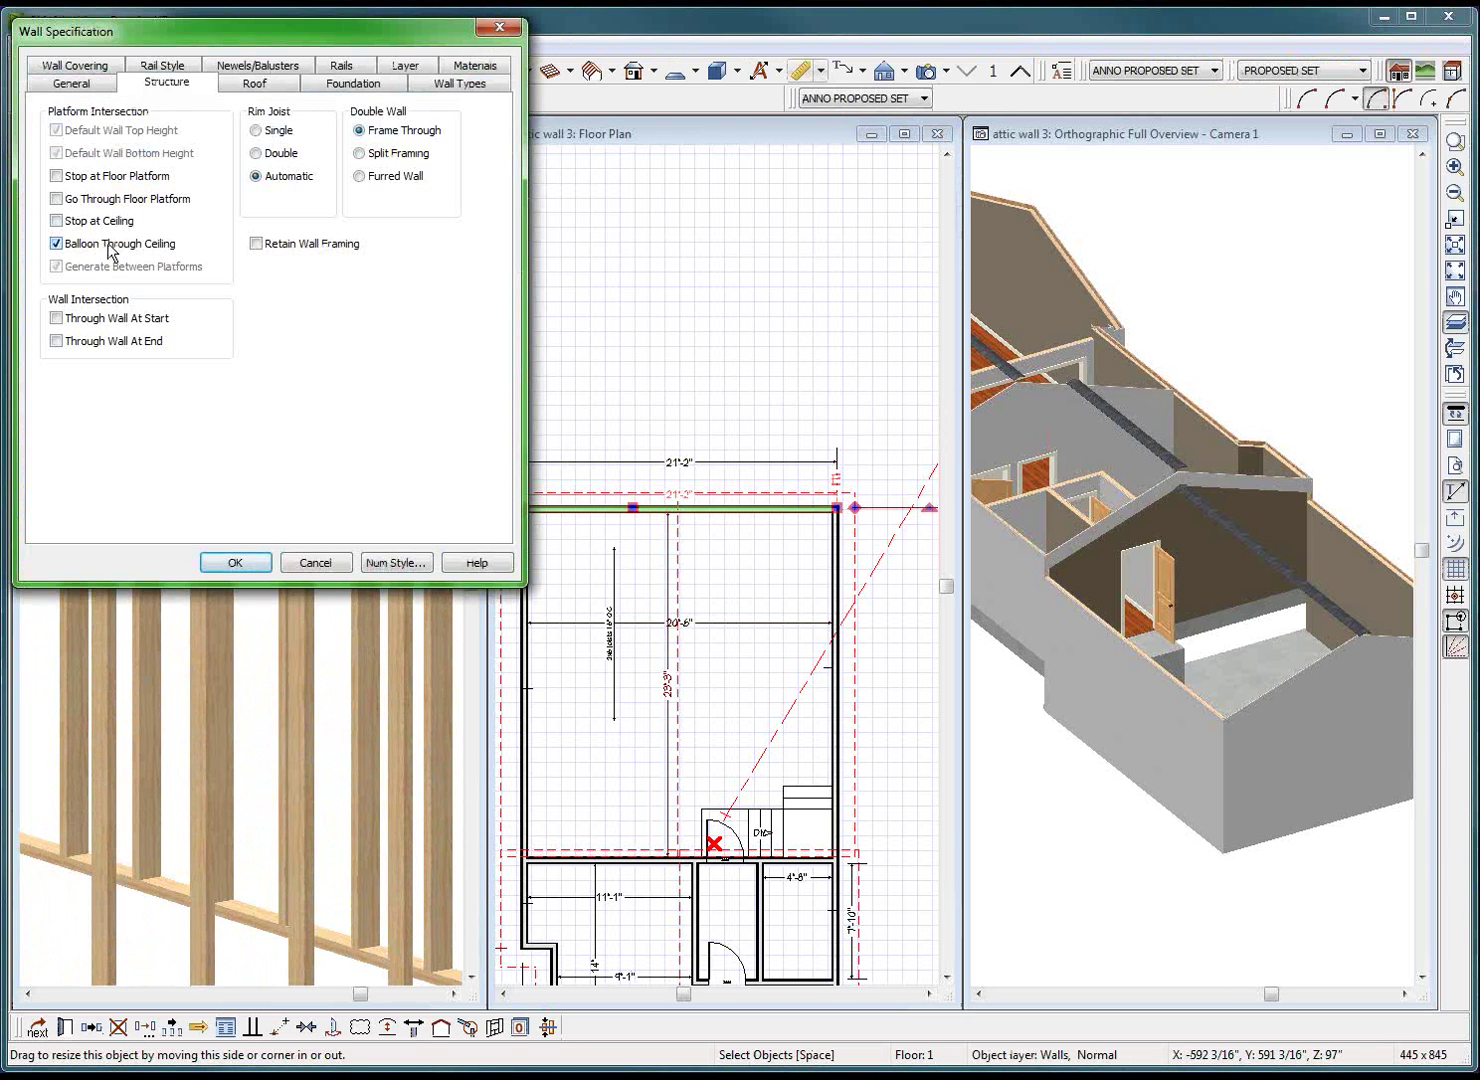
click(234, 563)
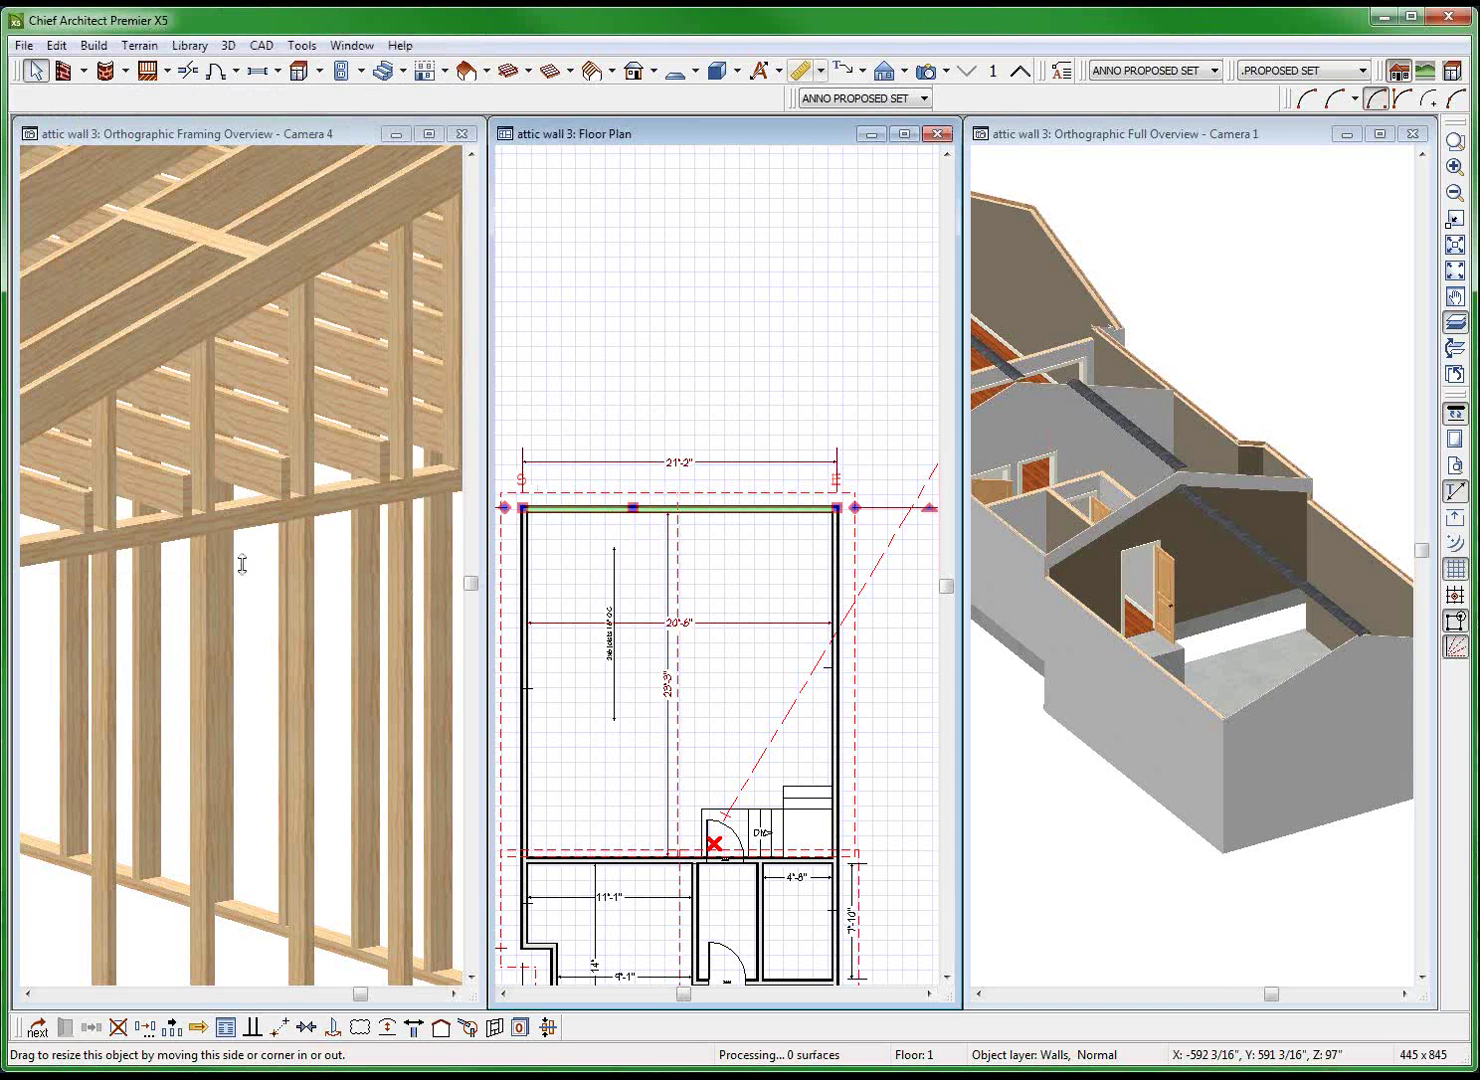
Reopen and close the wall's specifications, then show Floor 2 in the plan.
double_click(243, 562)
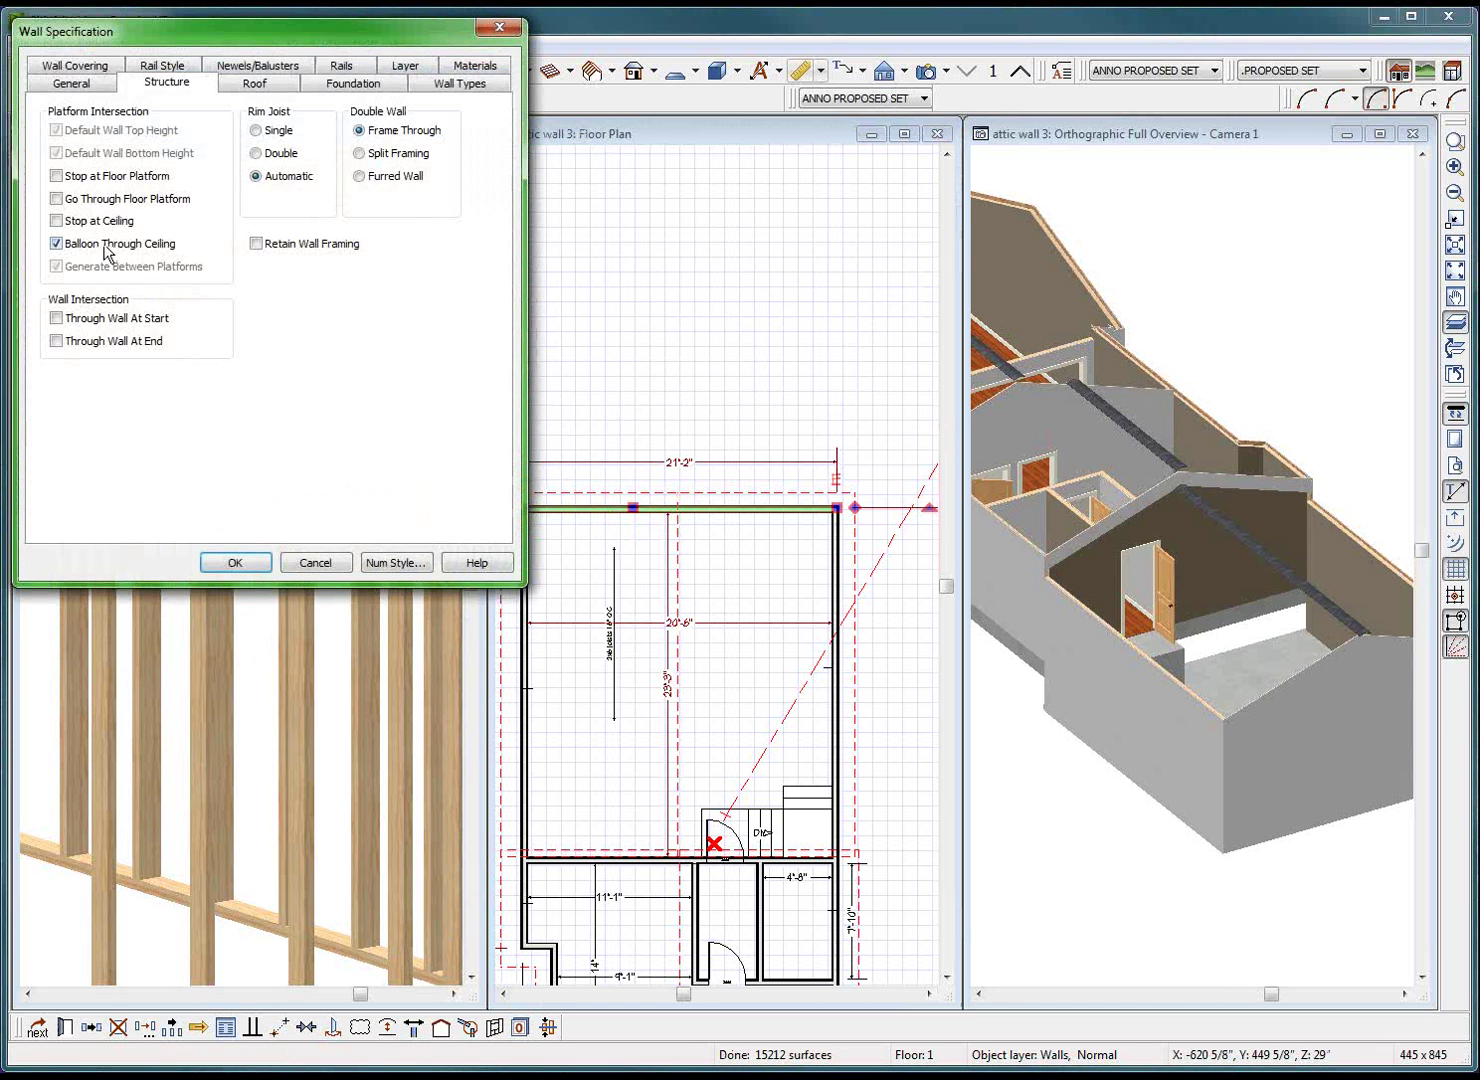
click(231, 564)
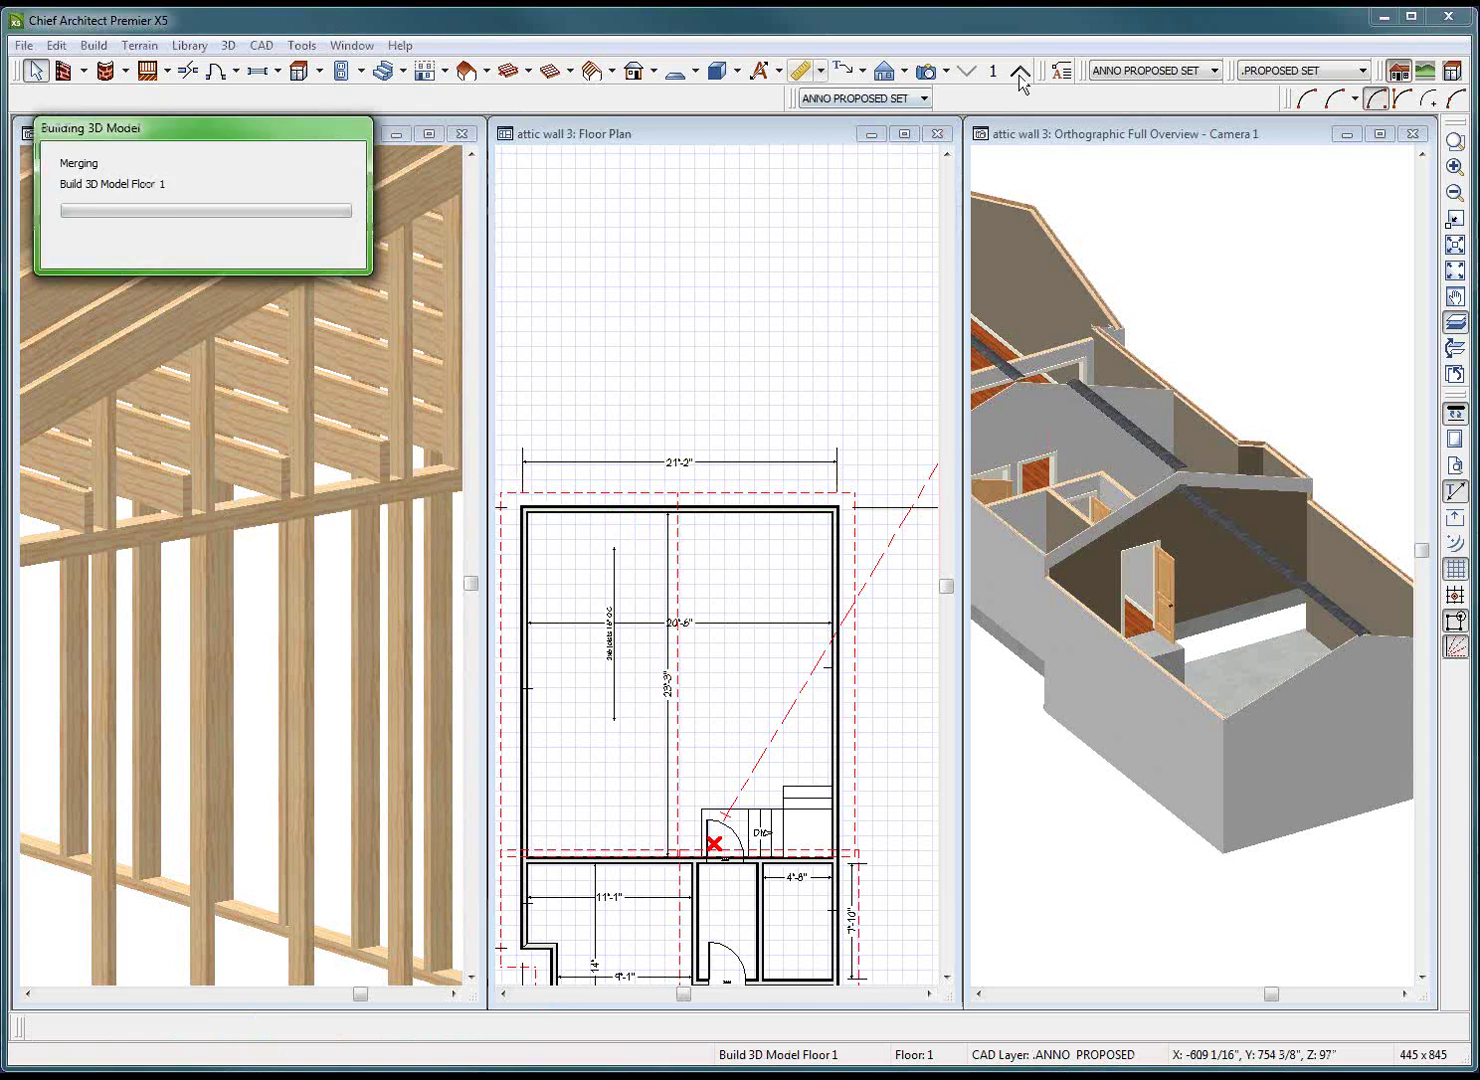
click(809, 70)
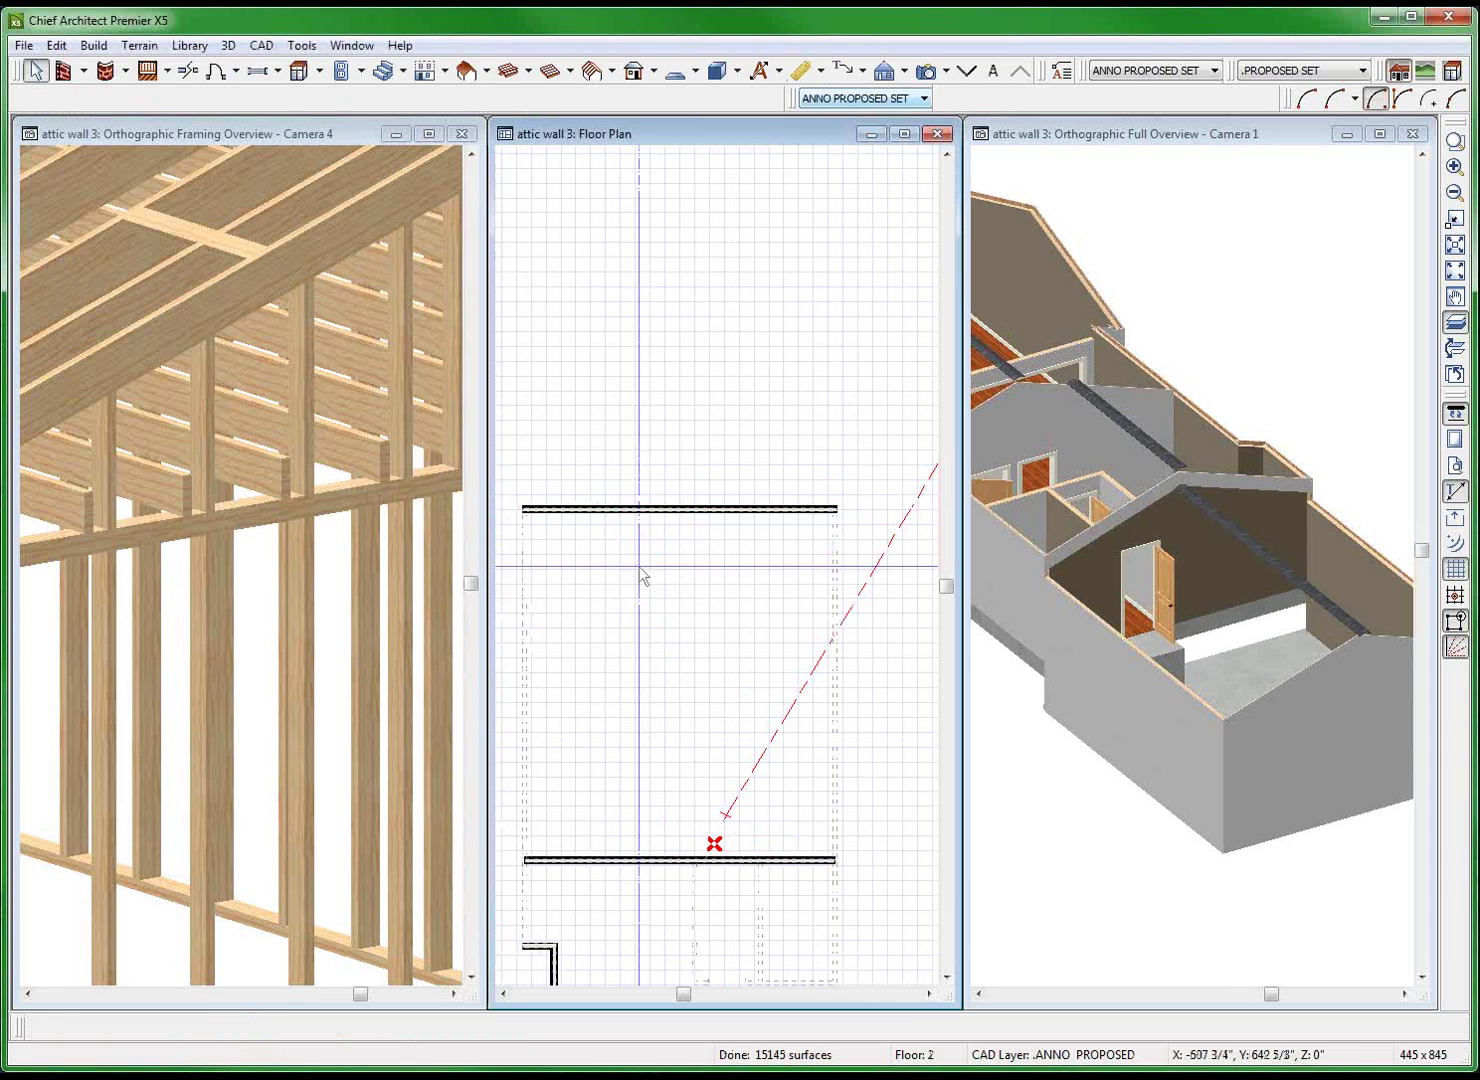
Review the attic wall's General, Roof, Wall Types, Foundation and Structure tabs without changes.
double_click(719, 508)
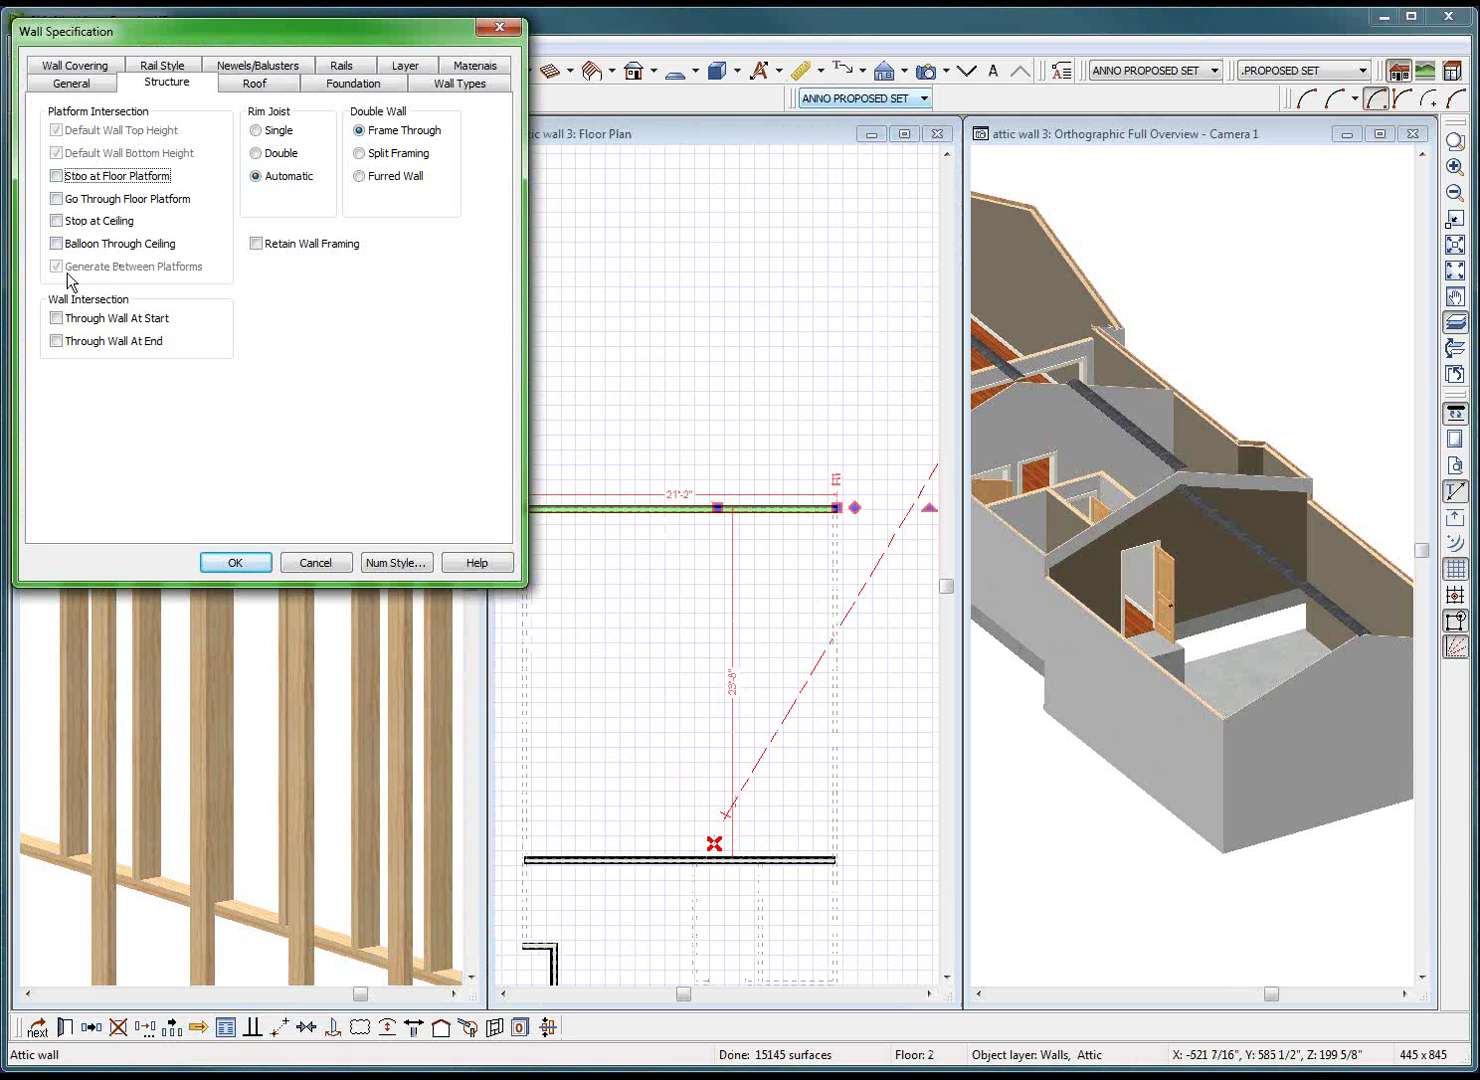
click(81, 92)
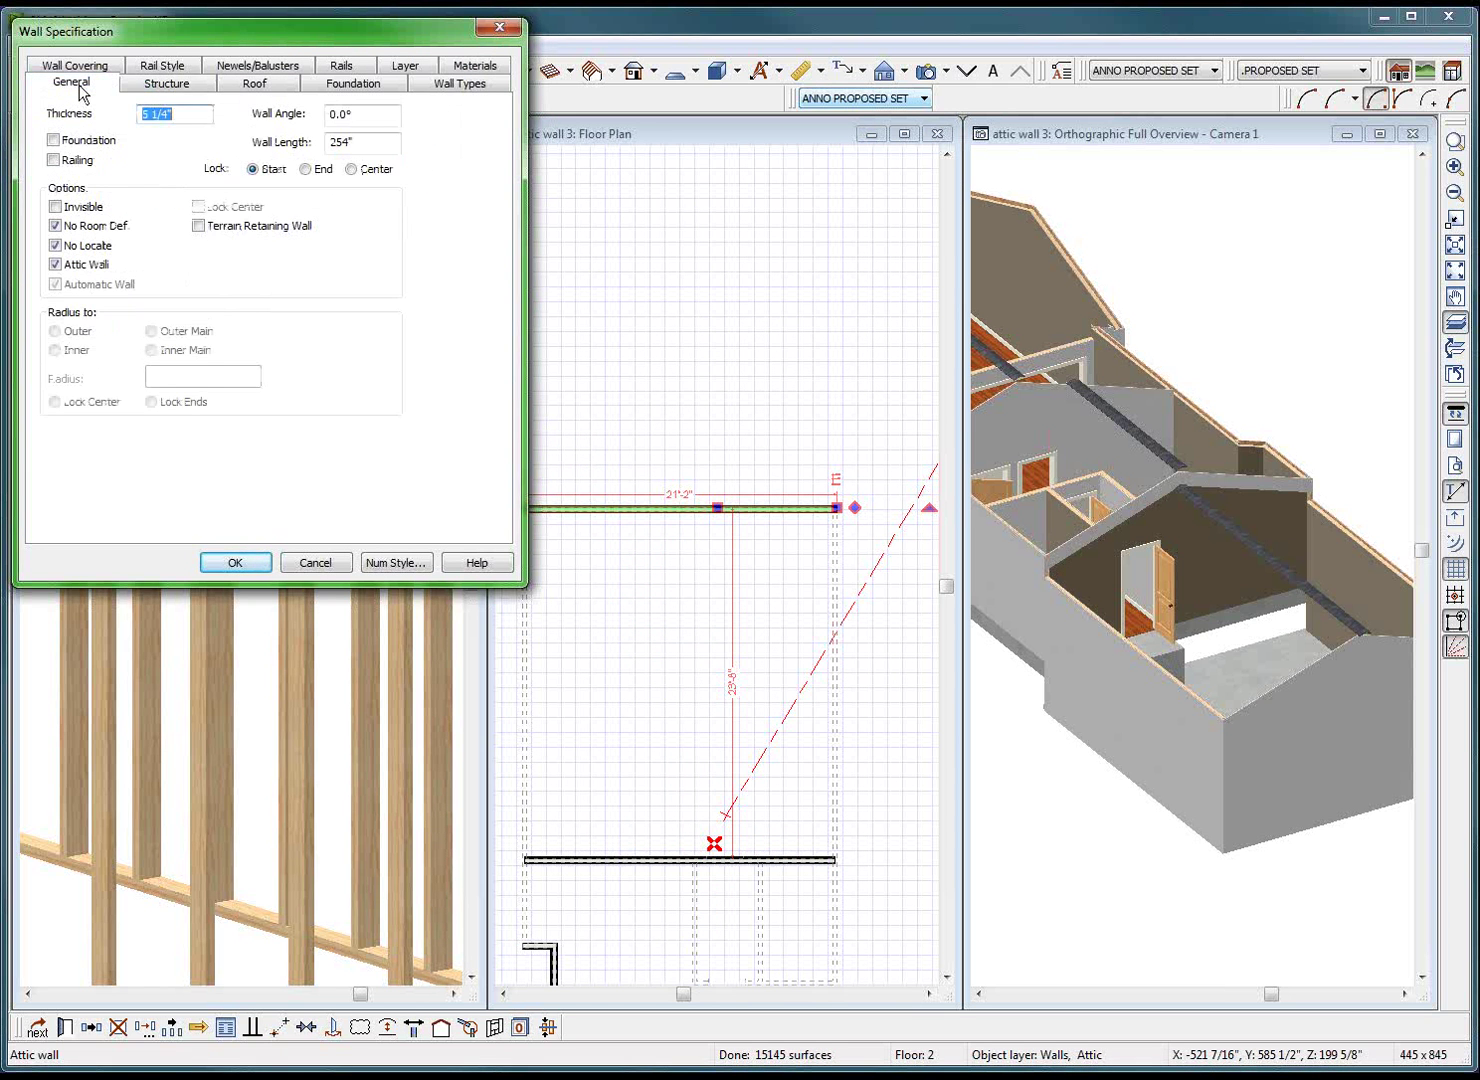
click(252, 84)
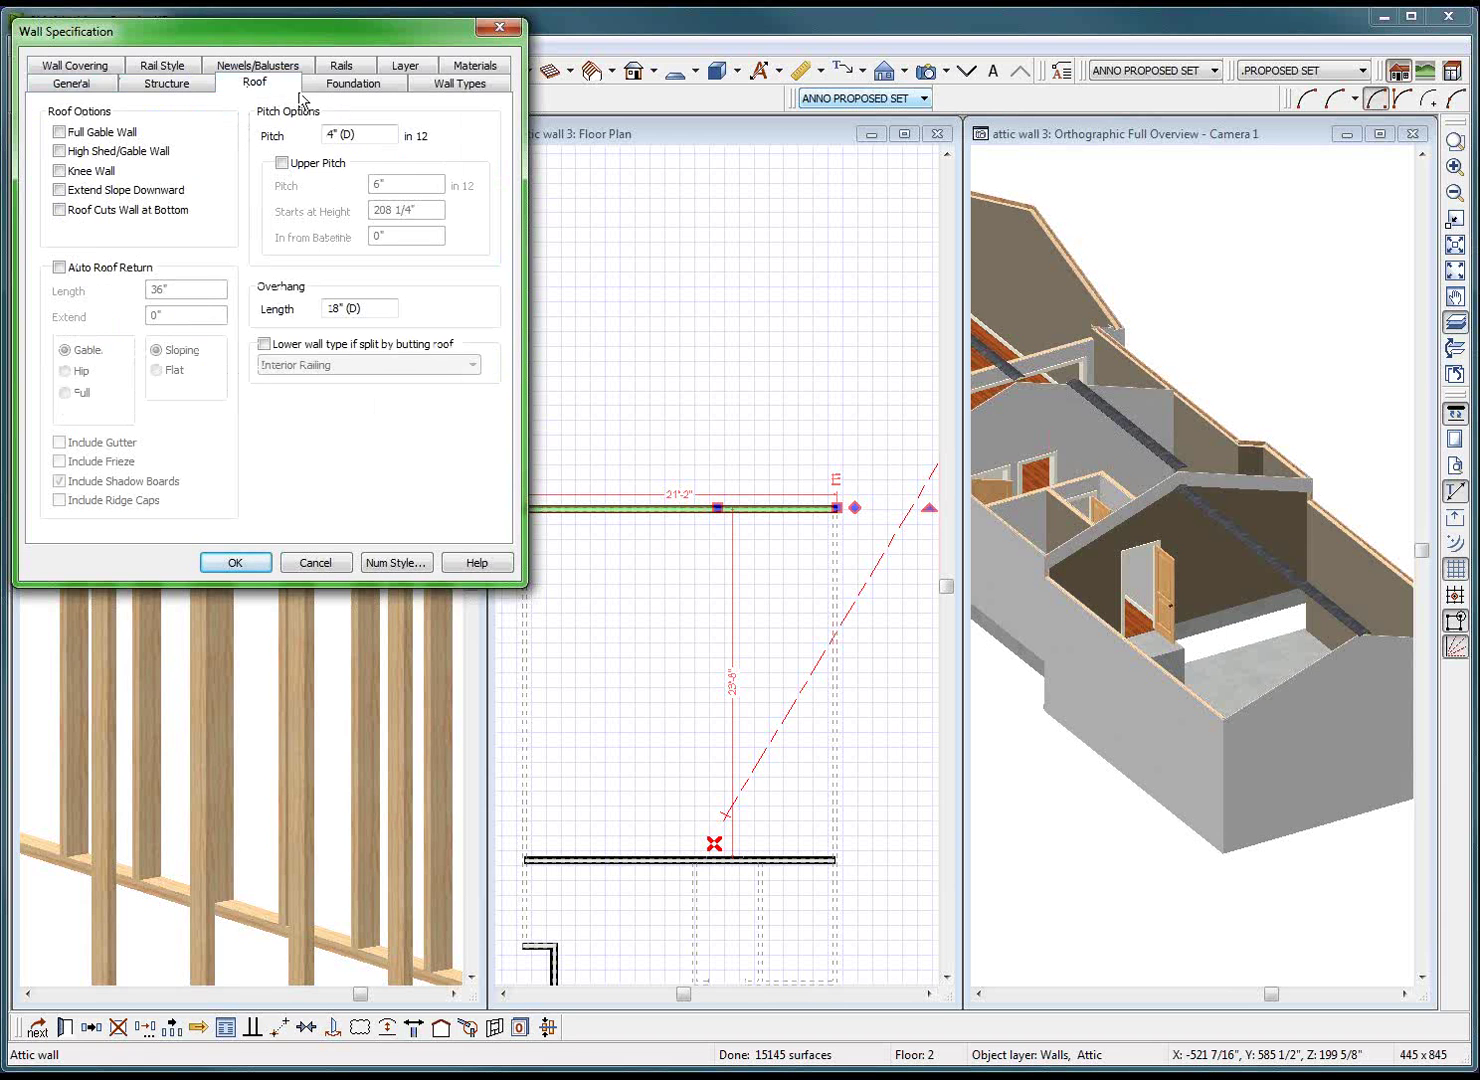
click(460, 84)
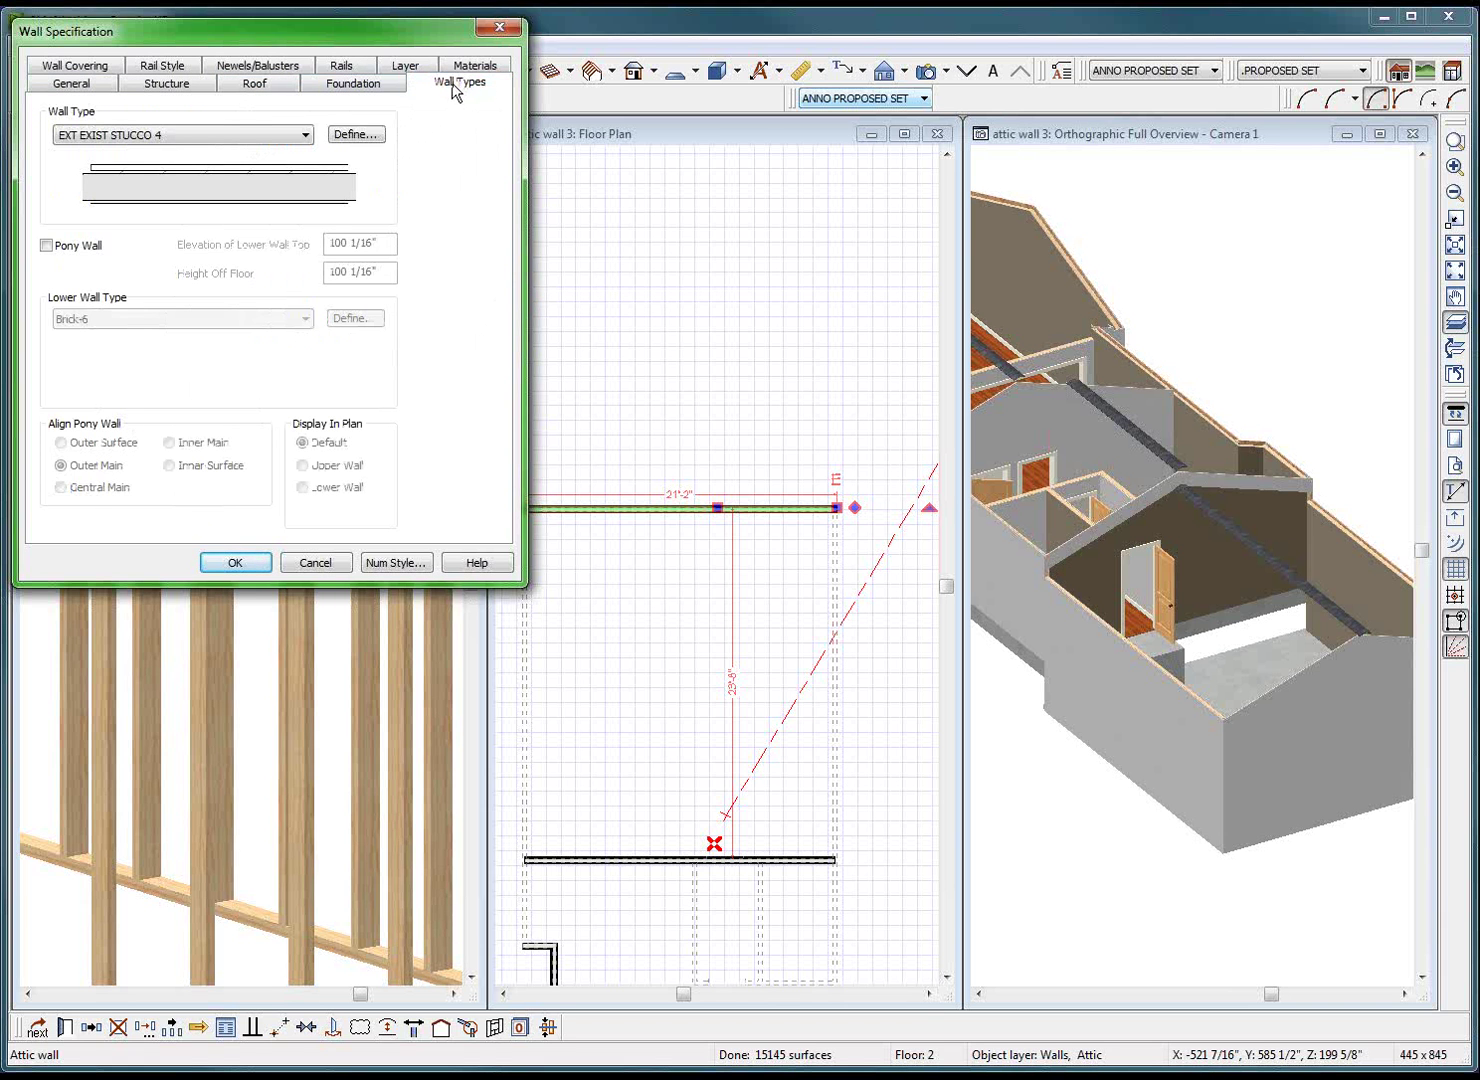
click(368, 92)
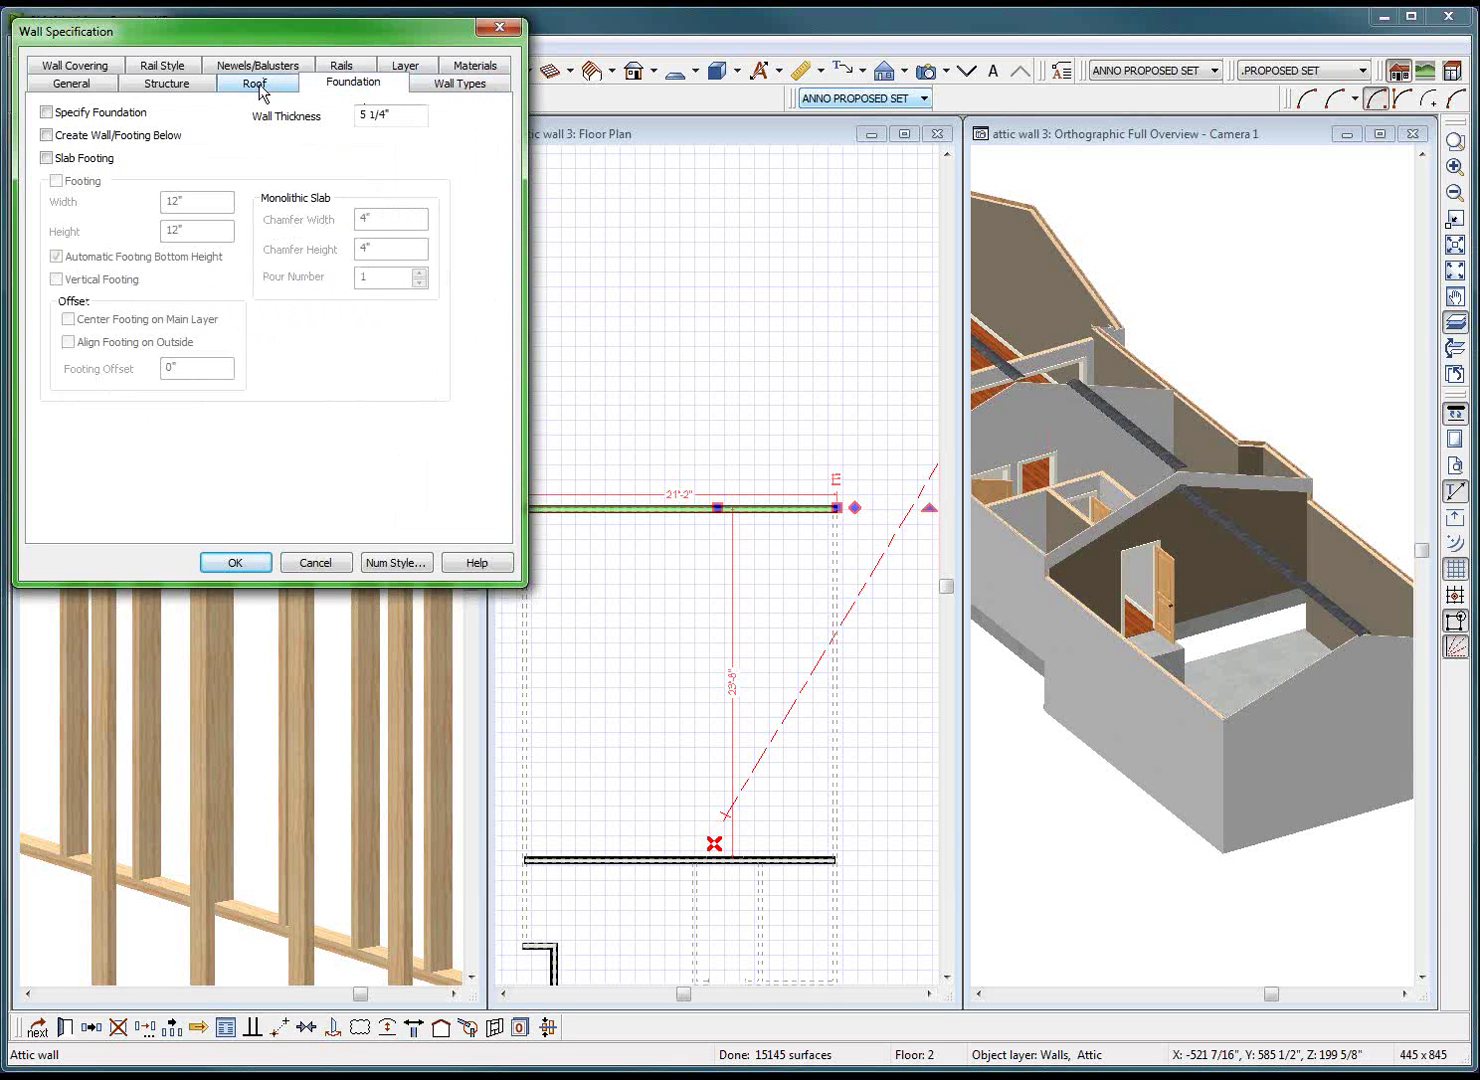
click(259, 93)
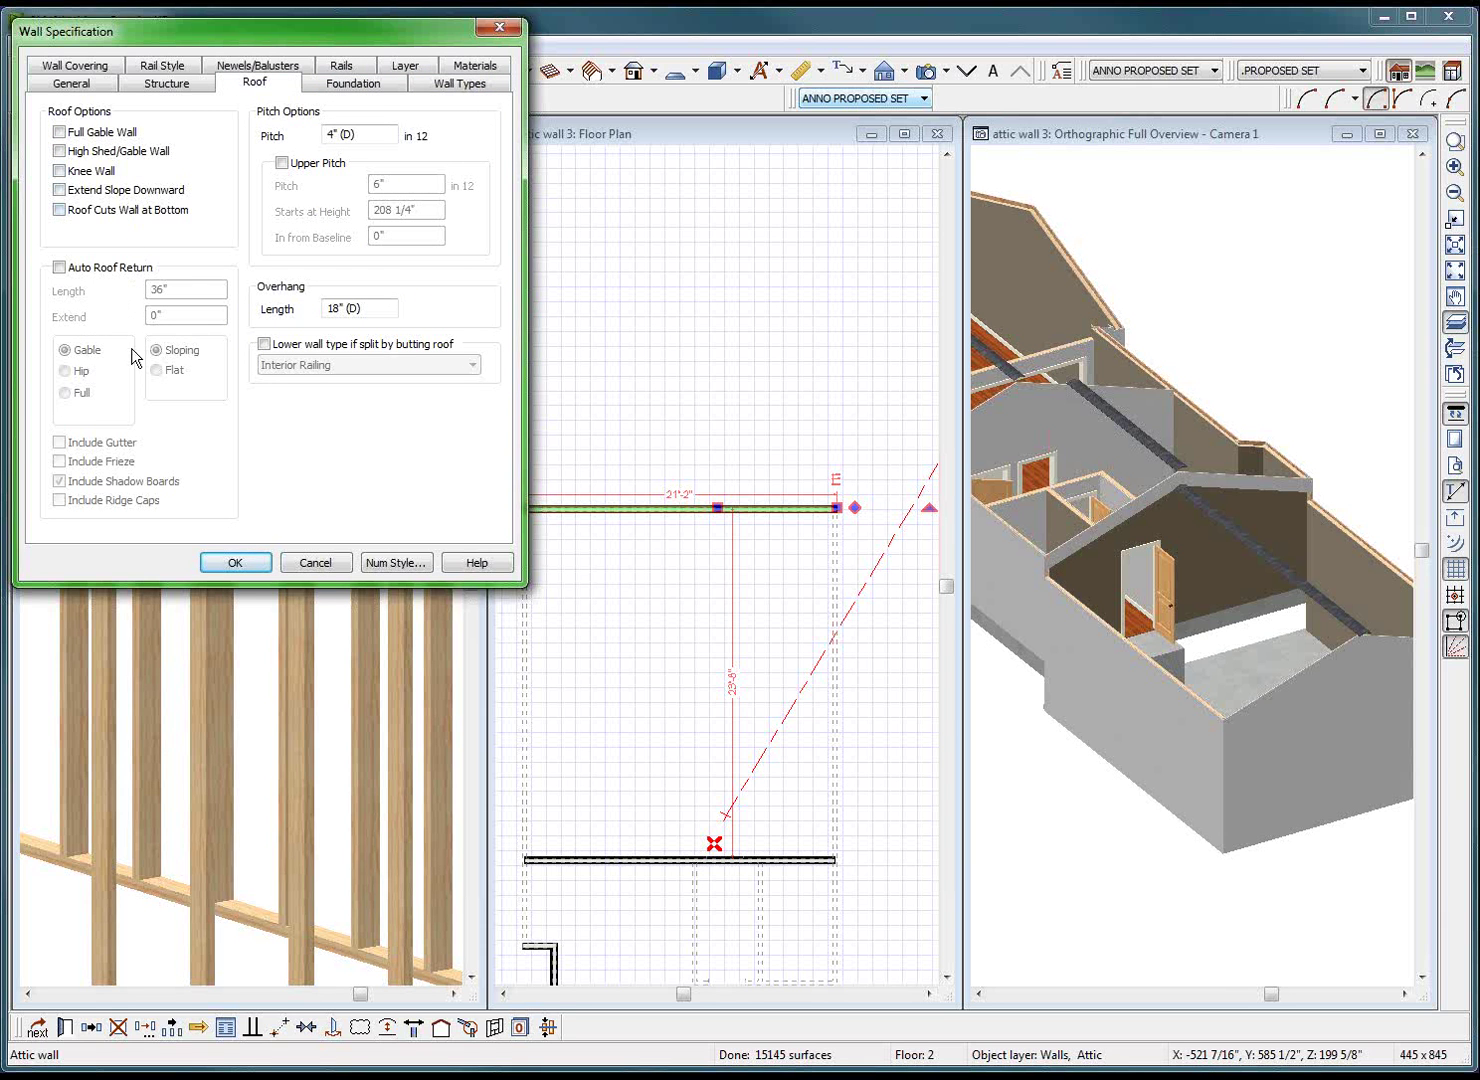
click(166, 84)
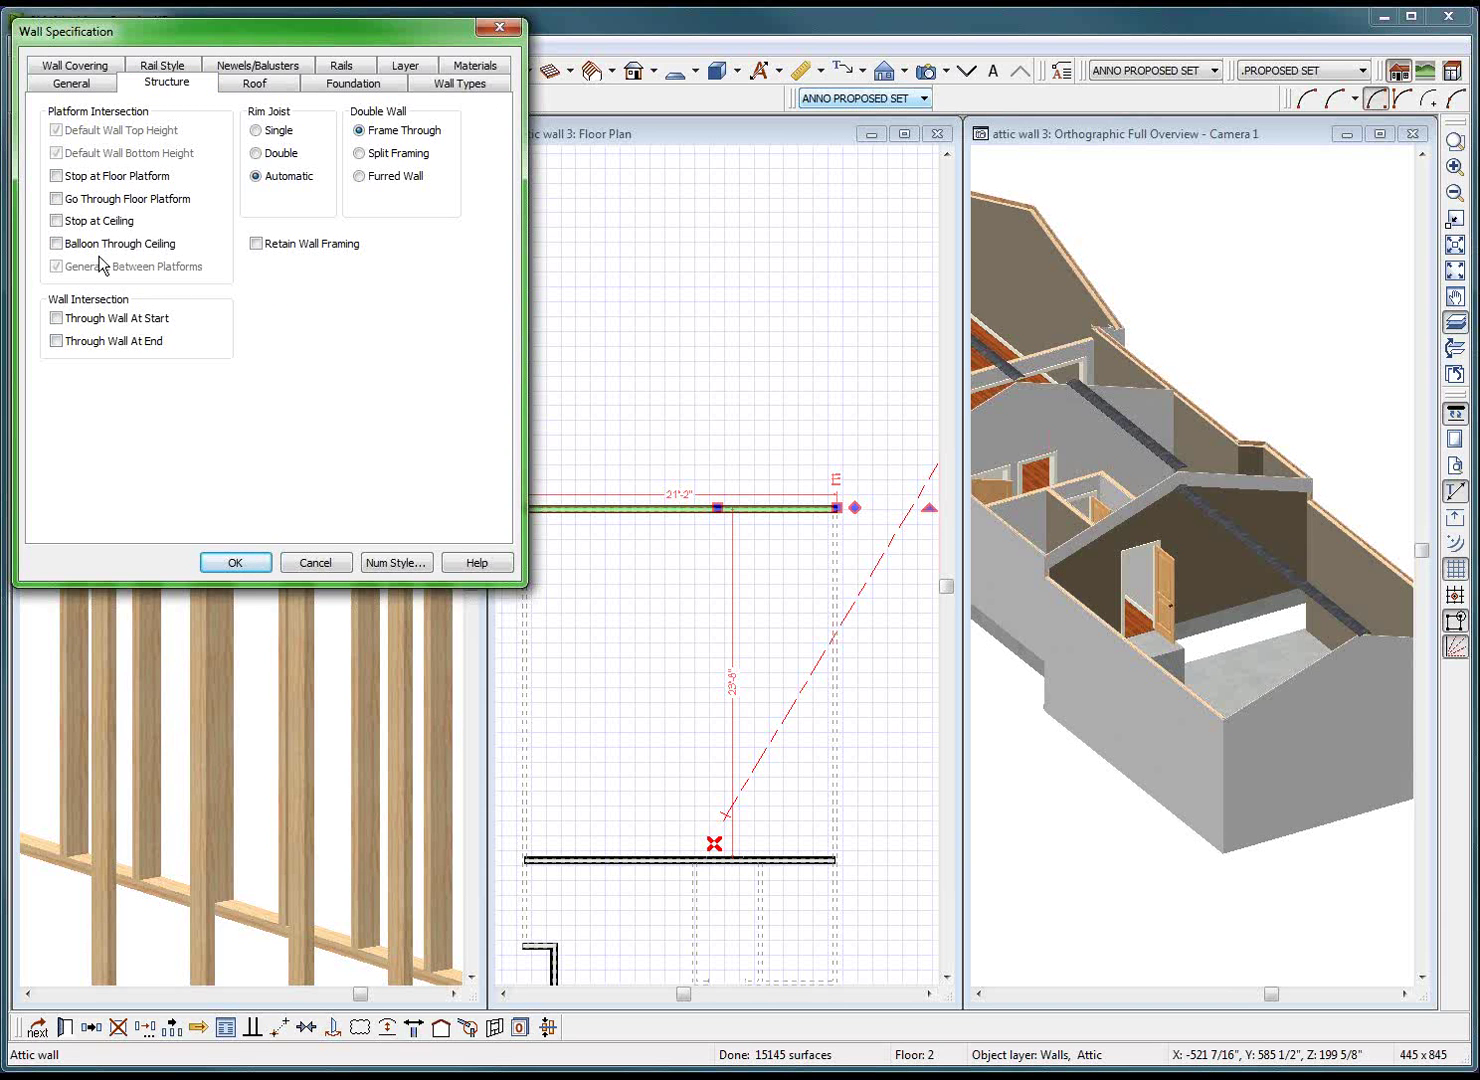
click(81, 88)
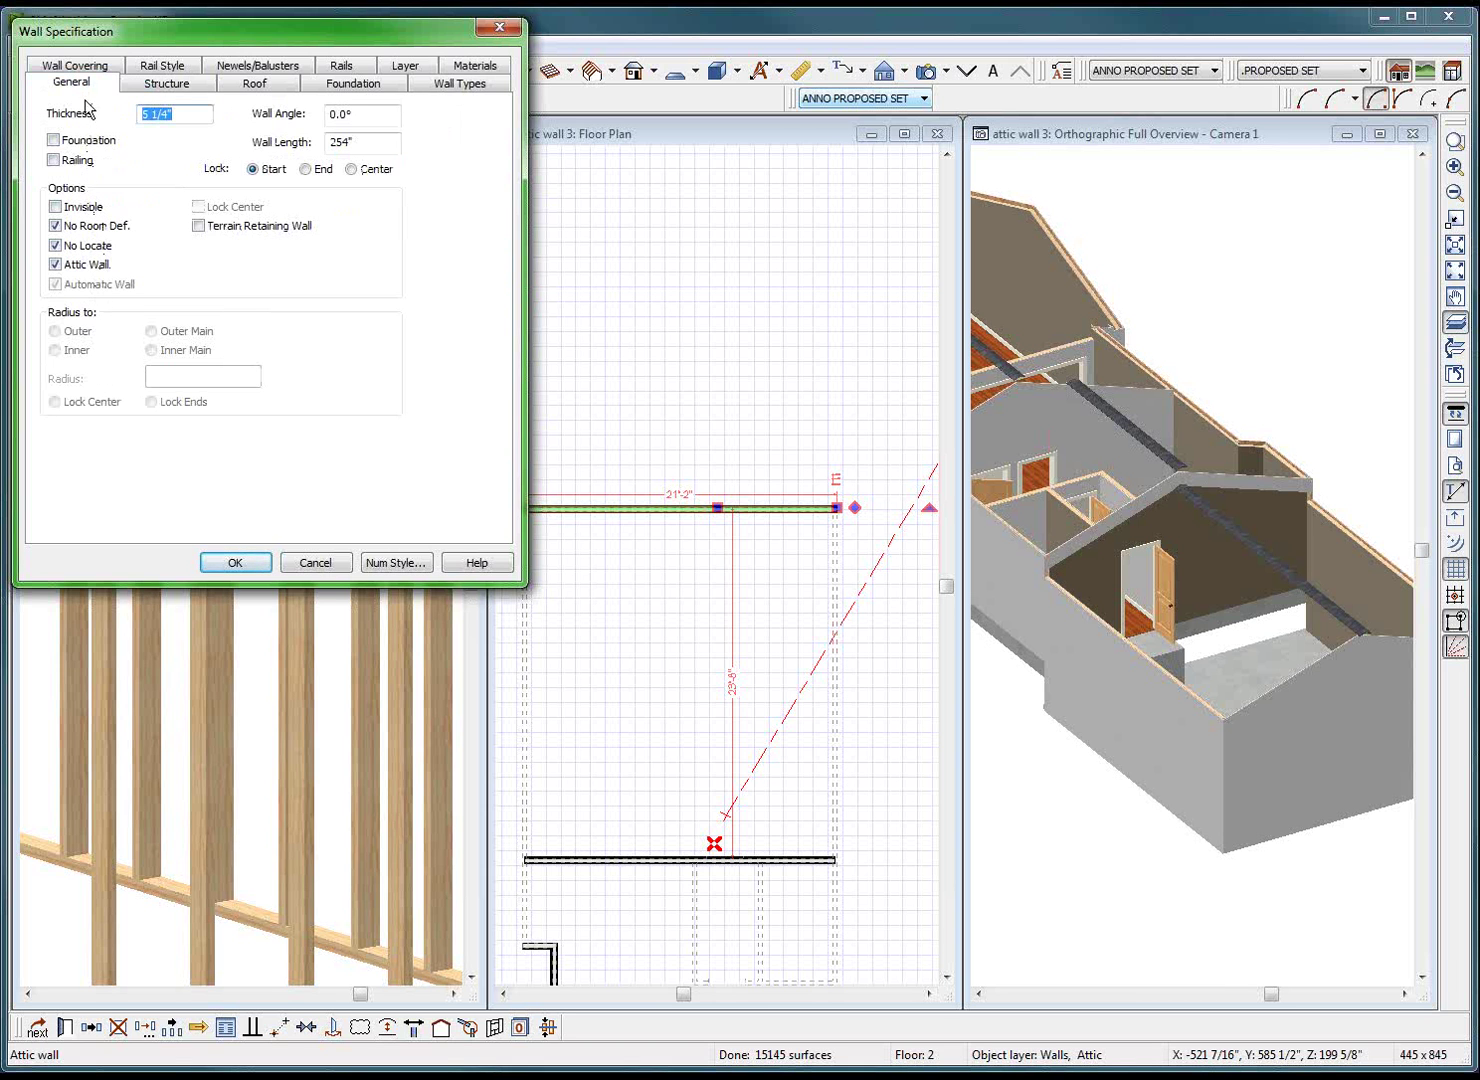
click(238, 560)
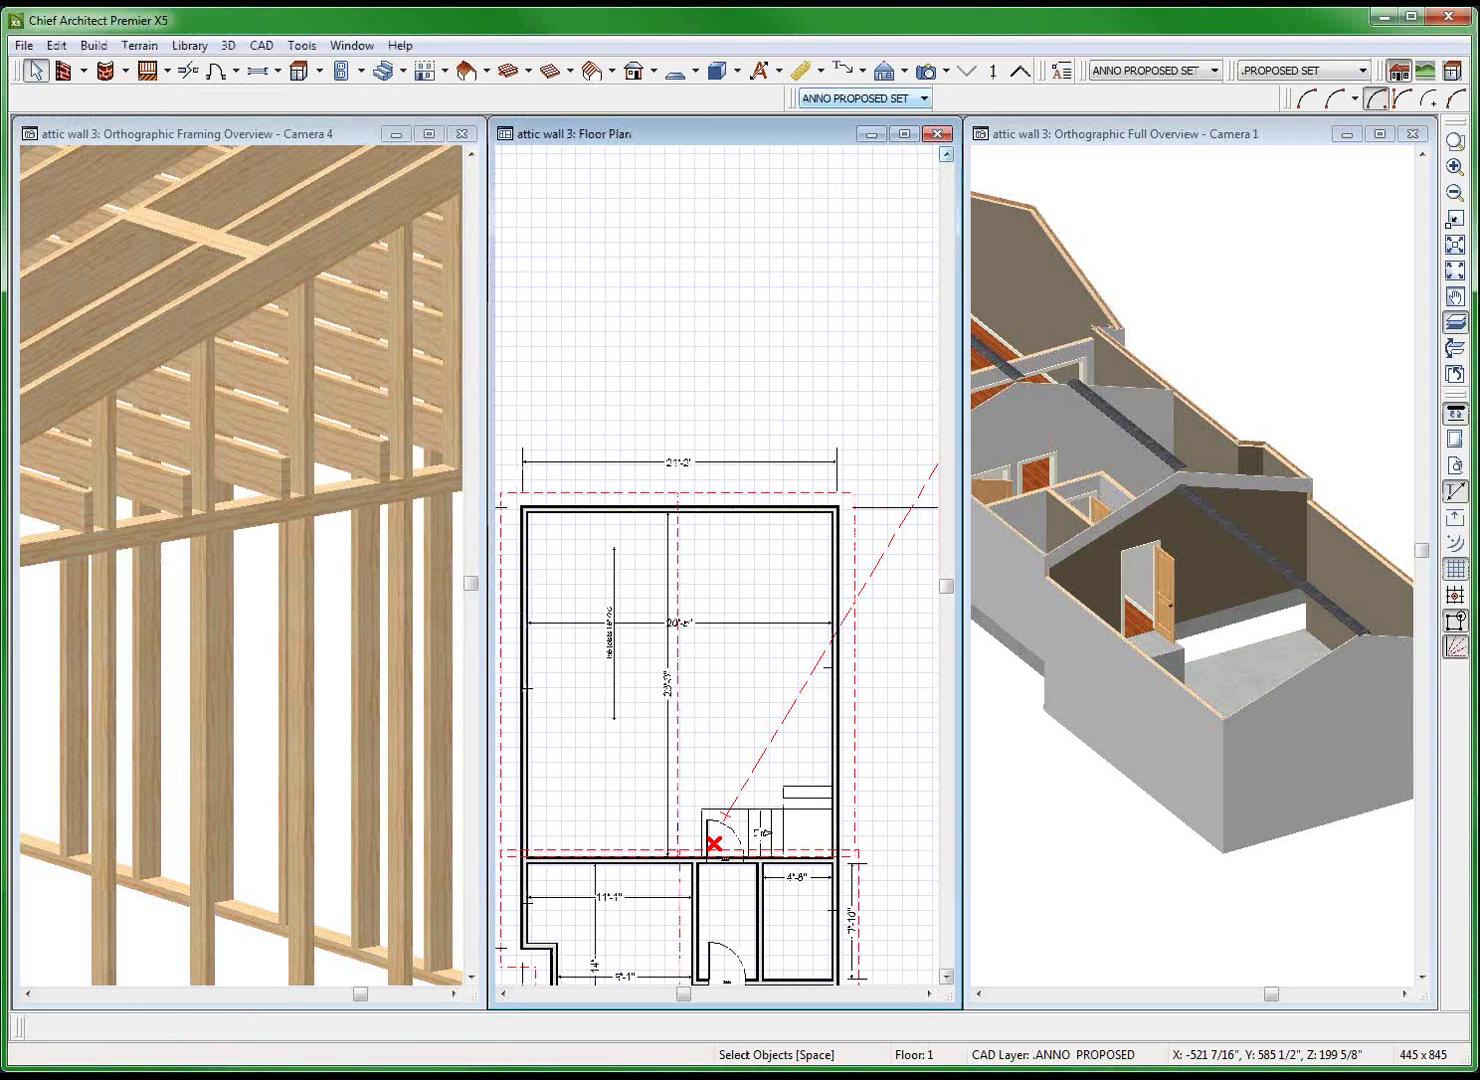
Turn on Combine with Above Wall for the upper room's top wall and rebuild the model.
click(717, 508)
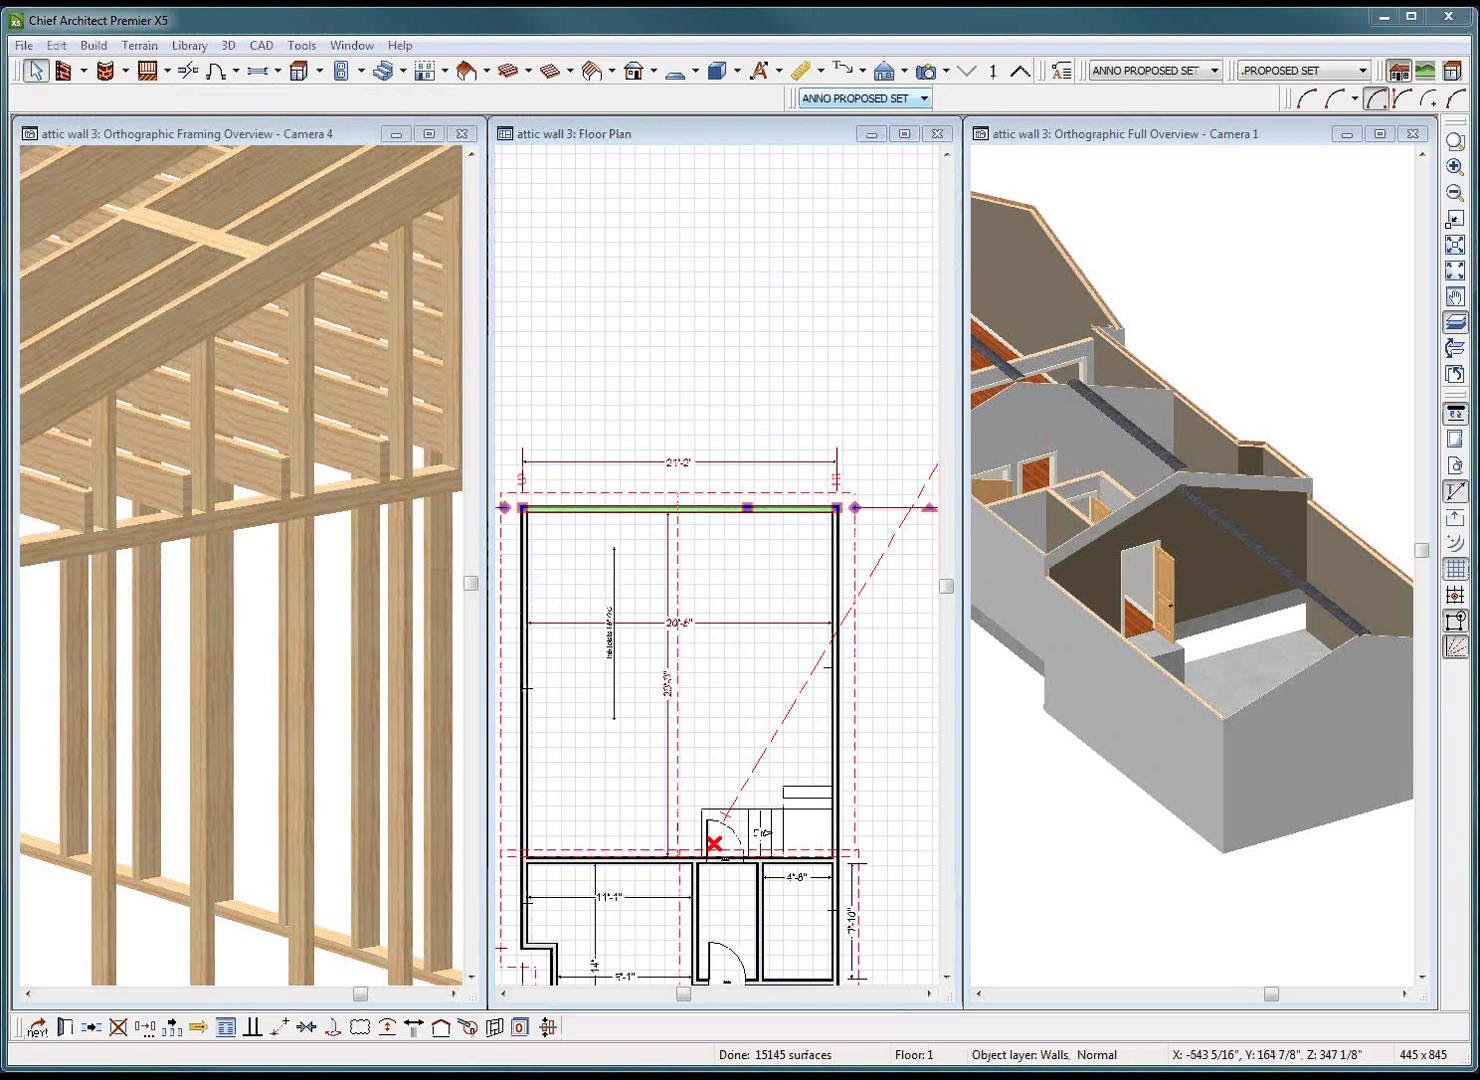
click(717, 468)
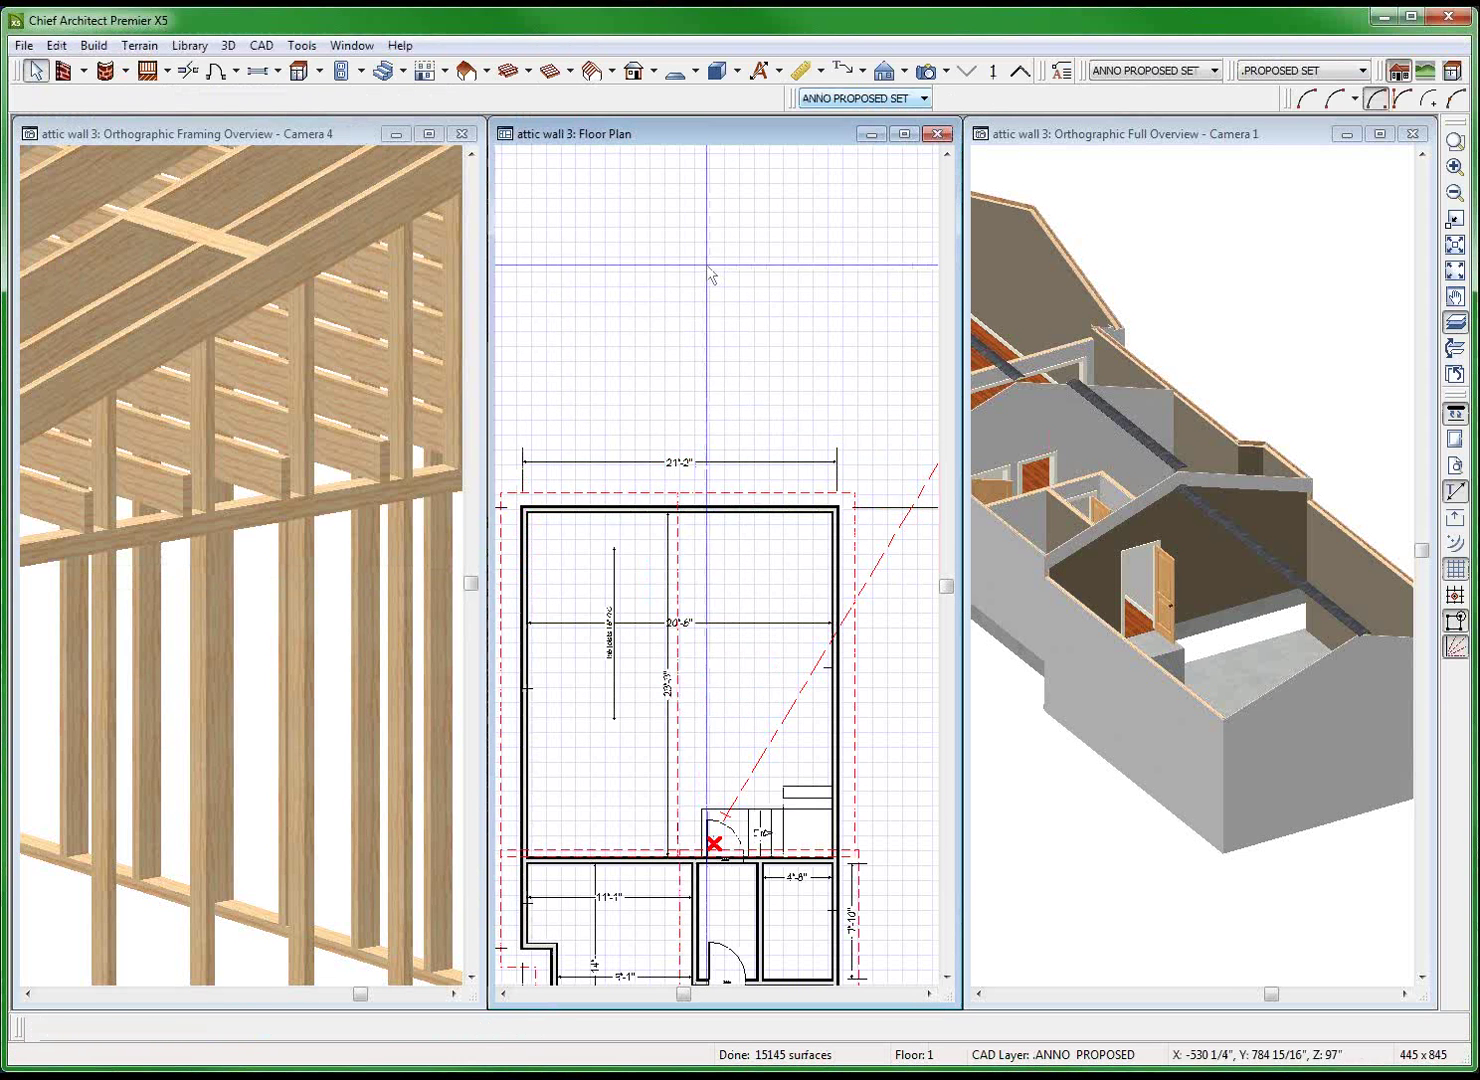
click(732, 521)
double_click(732, 522)
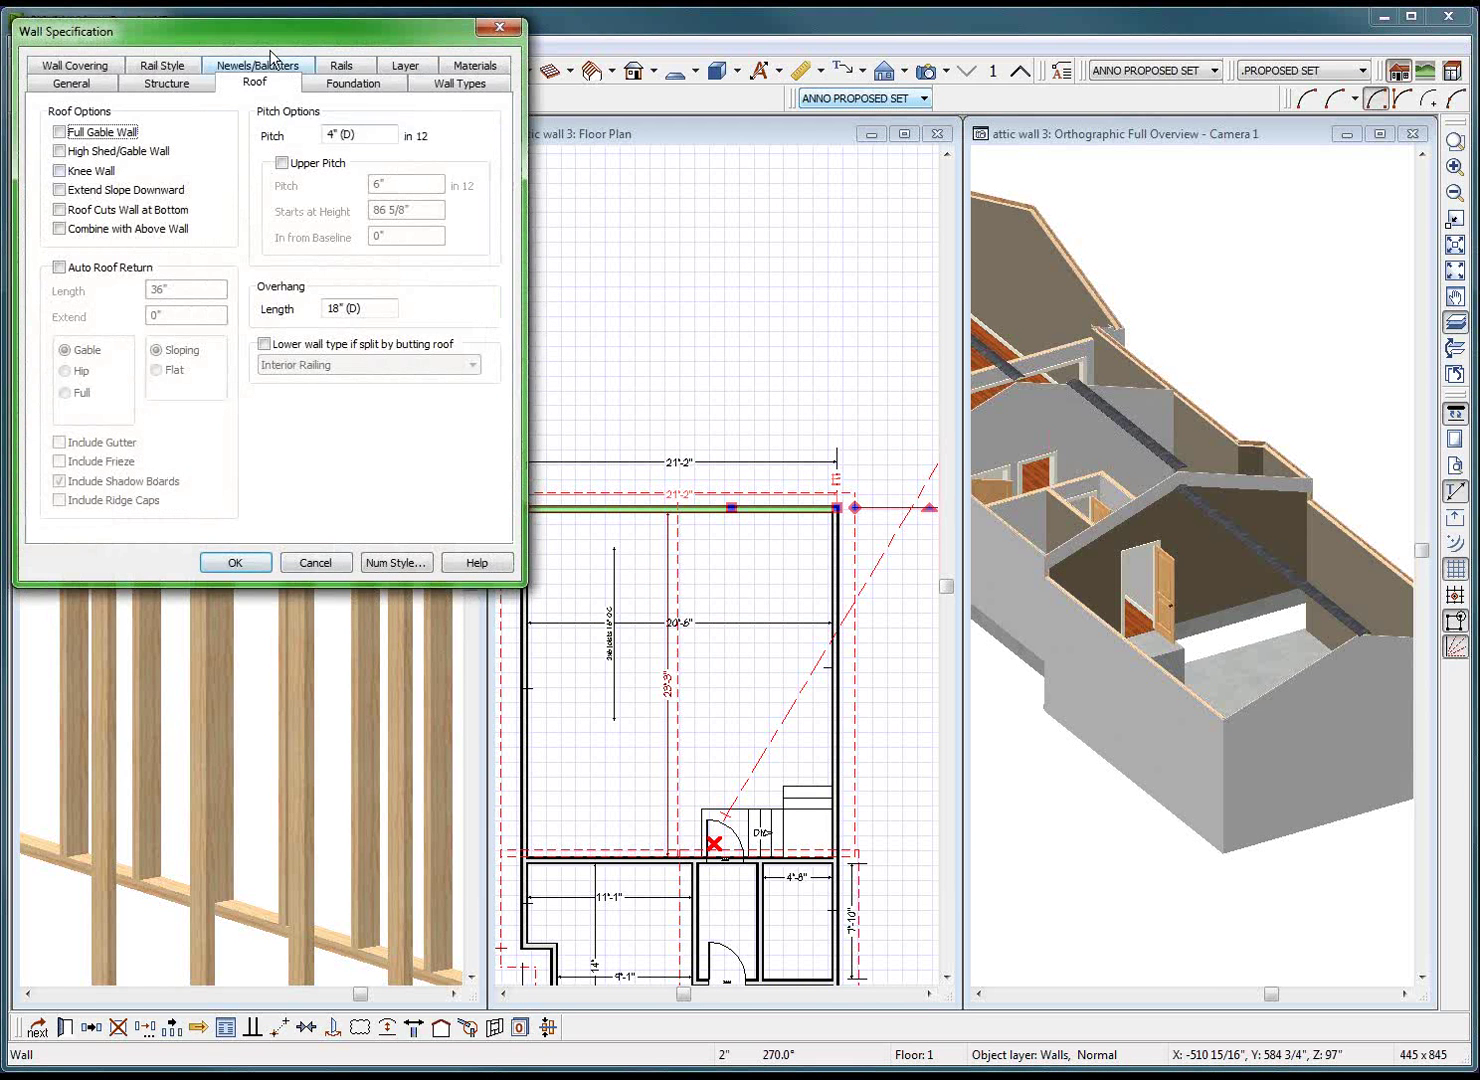
click(100, 231)
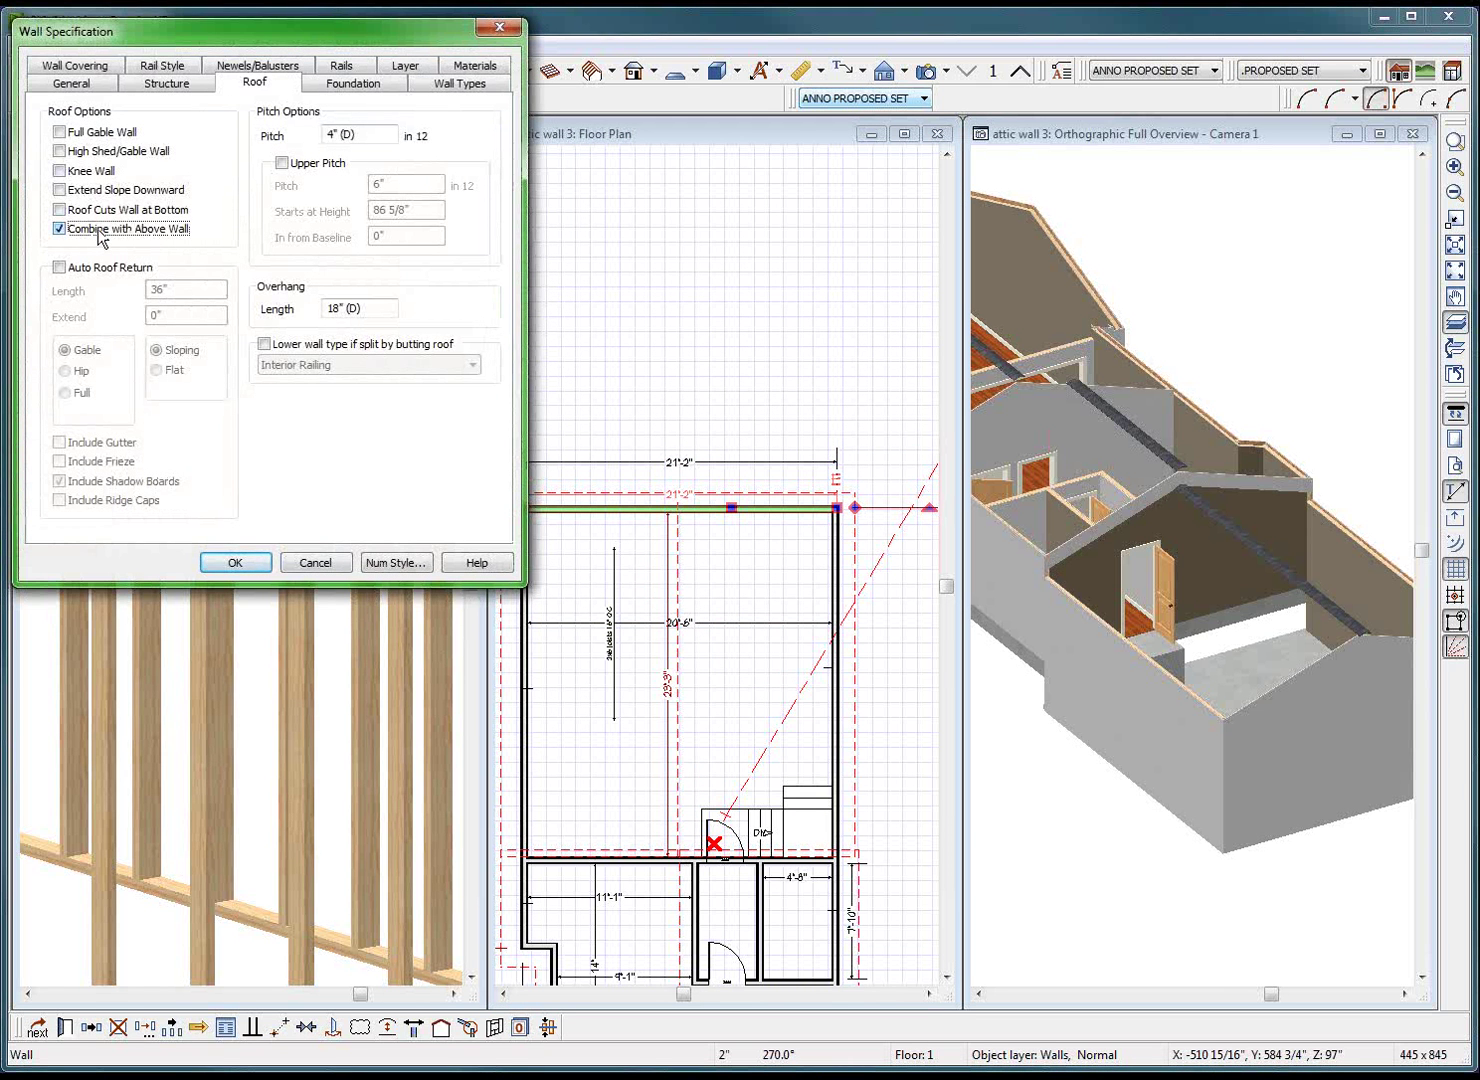
click(164, 86)
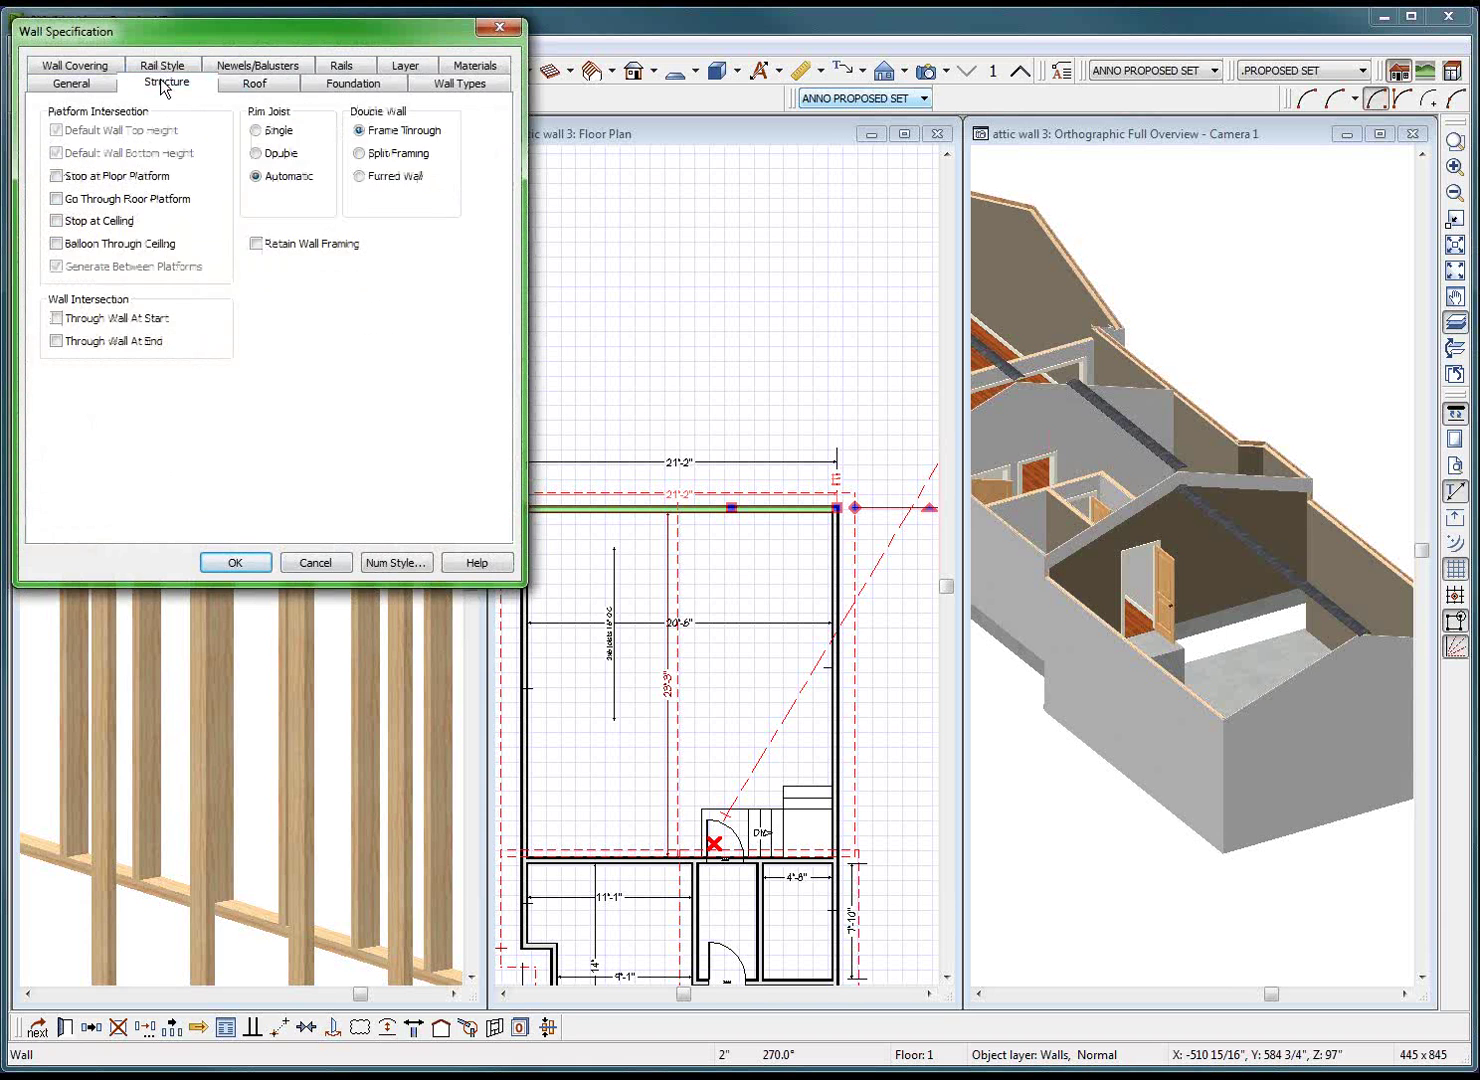
click(240, 90)
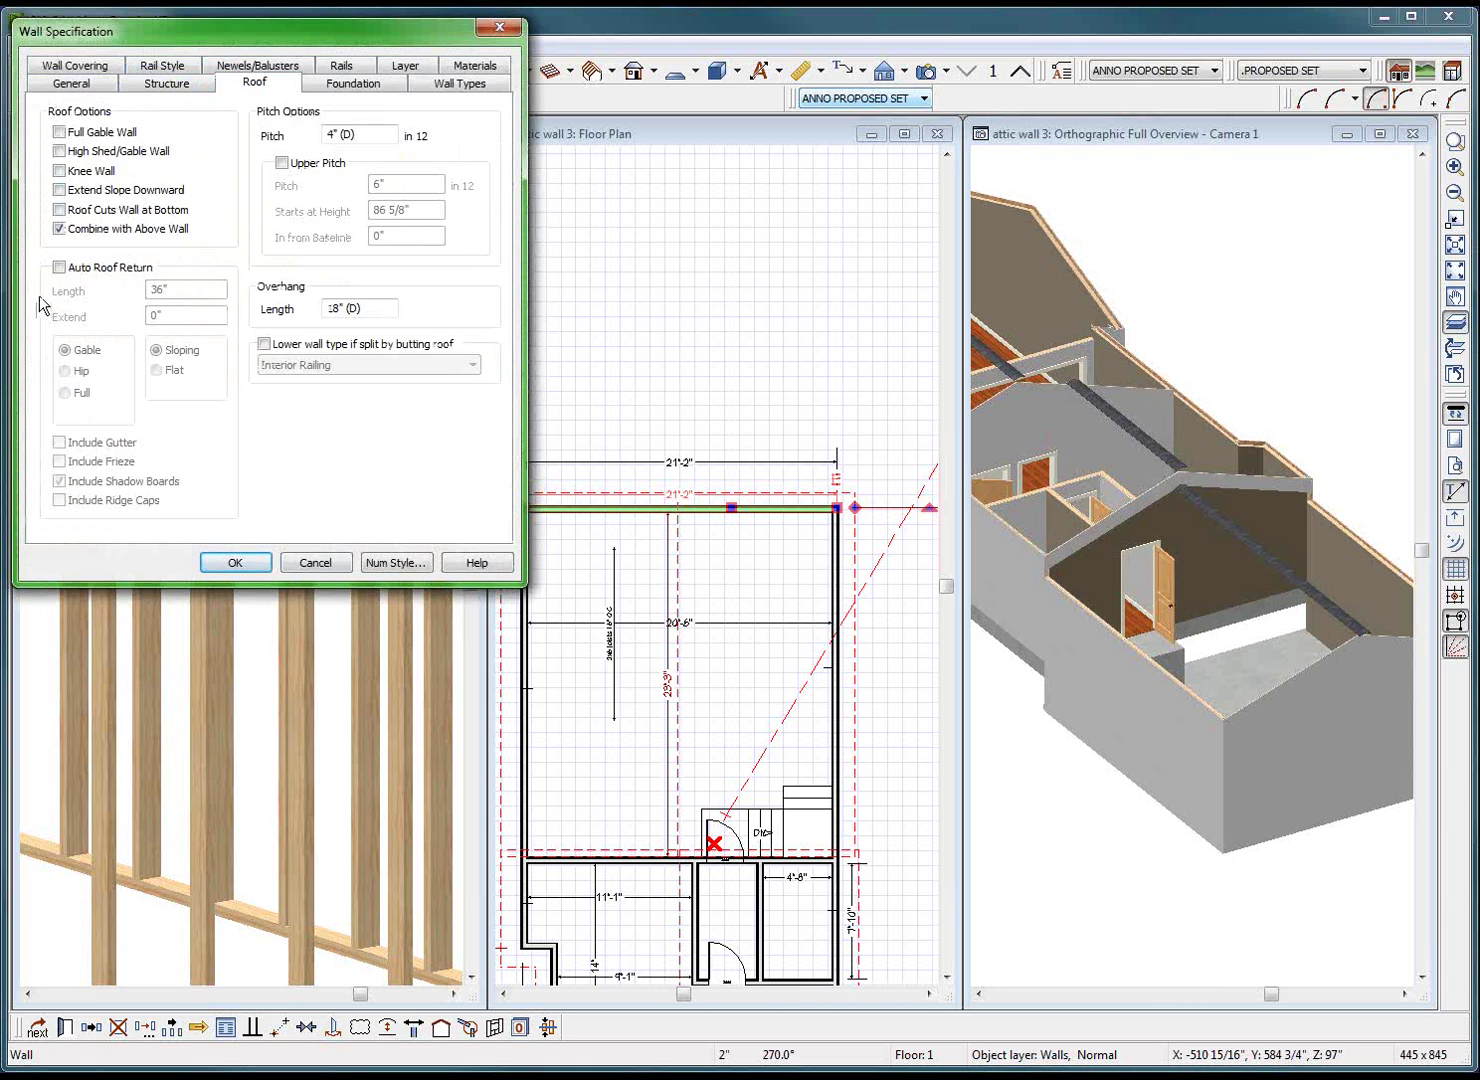
click(238, 563)
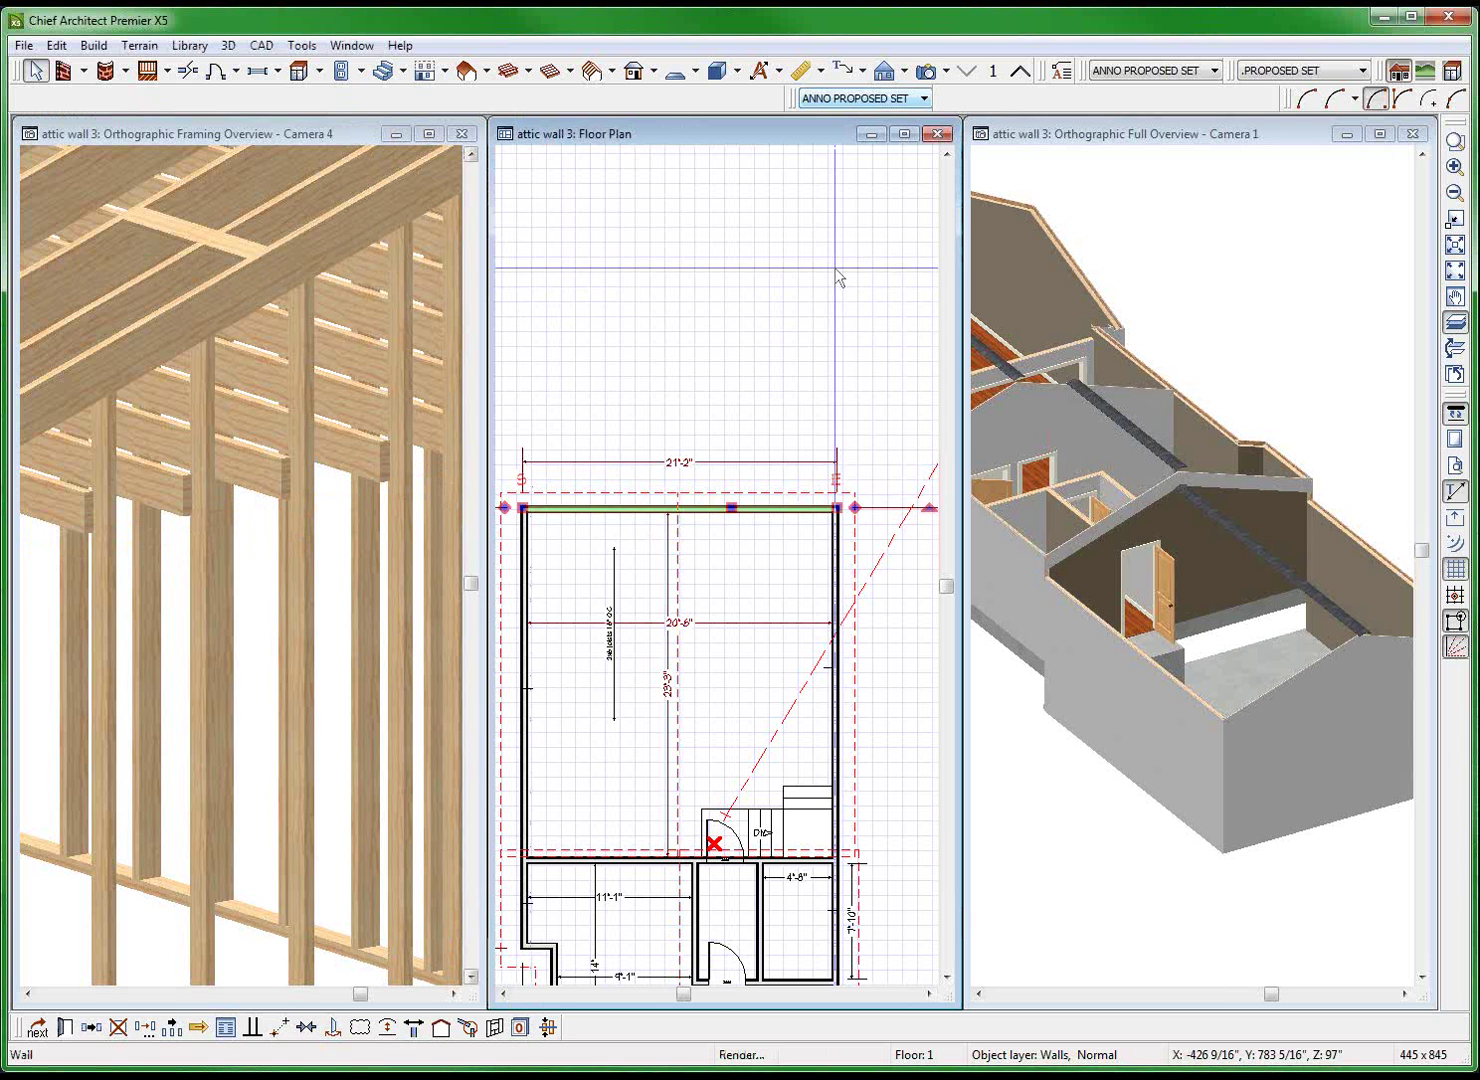
key(Escape)
scroll(942, 477, down, 1)
scroll(954, 477, down, 1)
Orbit the 3D framing view with the arrow keys to inspect the frame.
click(360, 396)
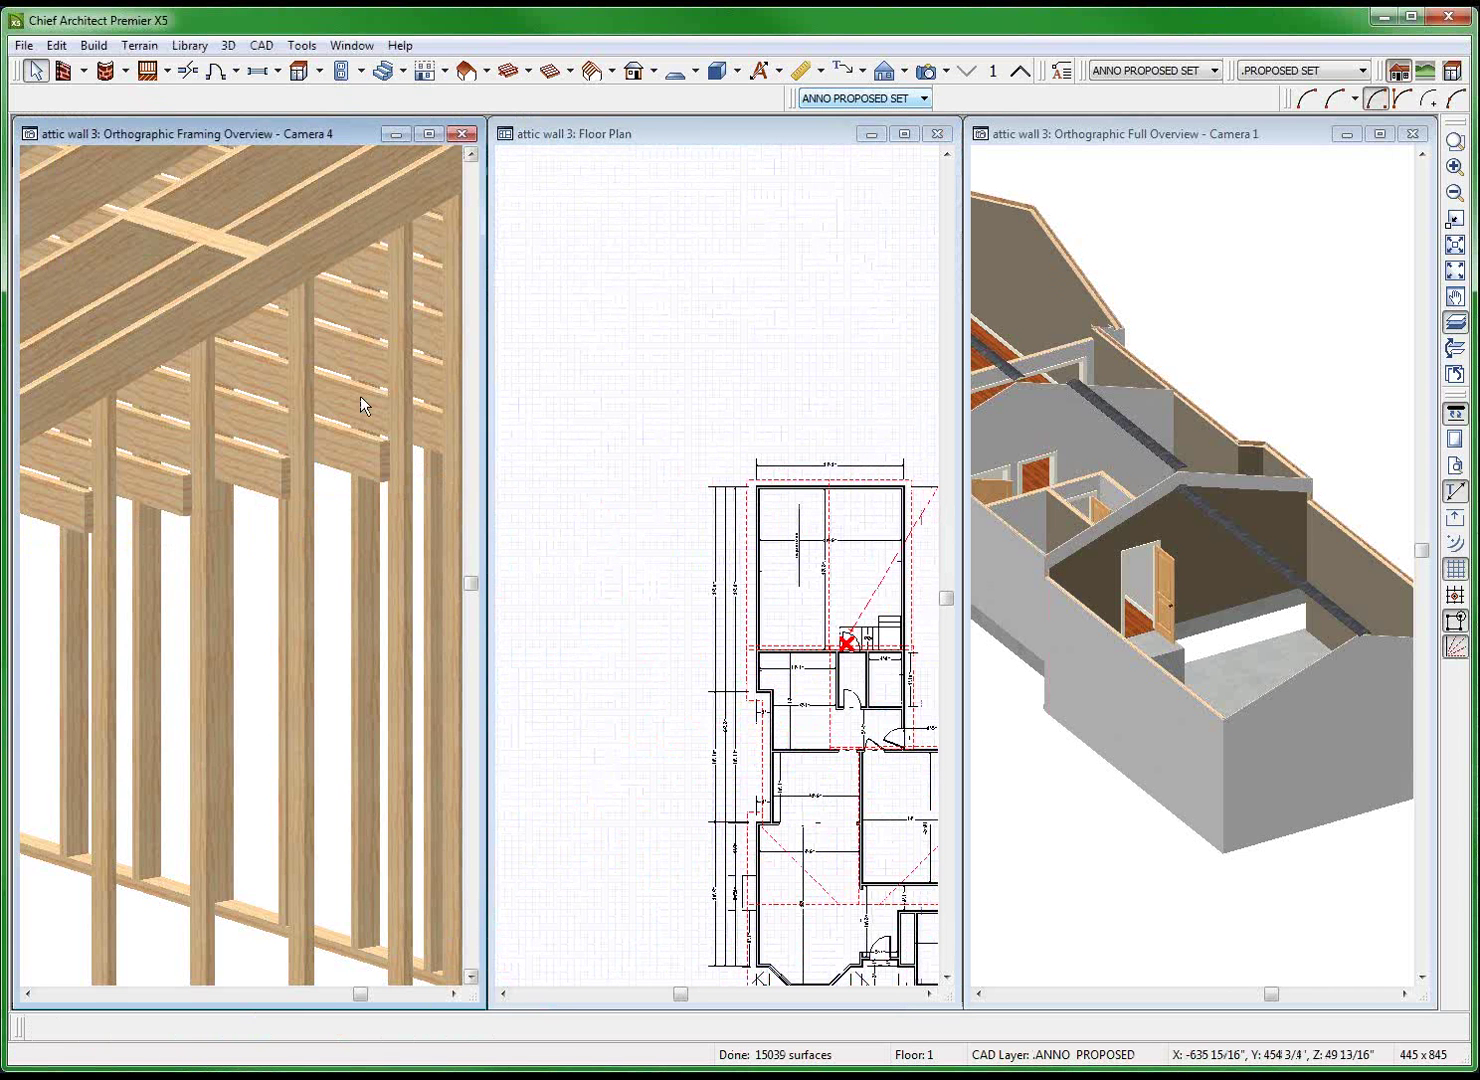
key(Down)
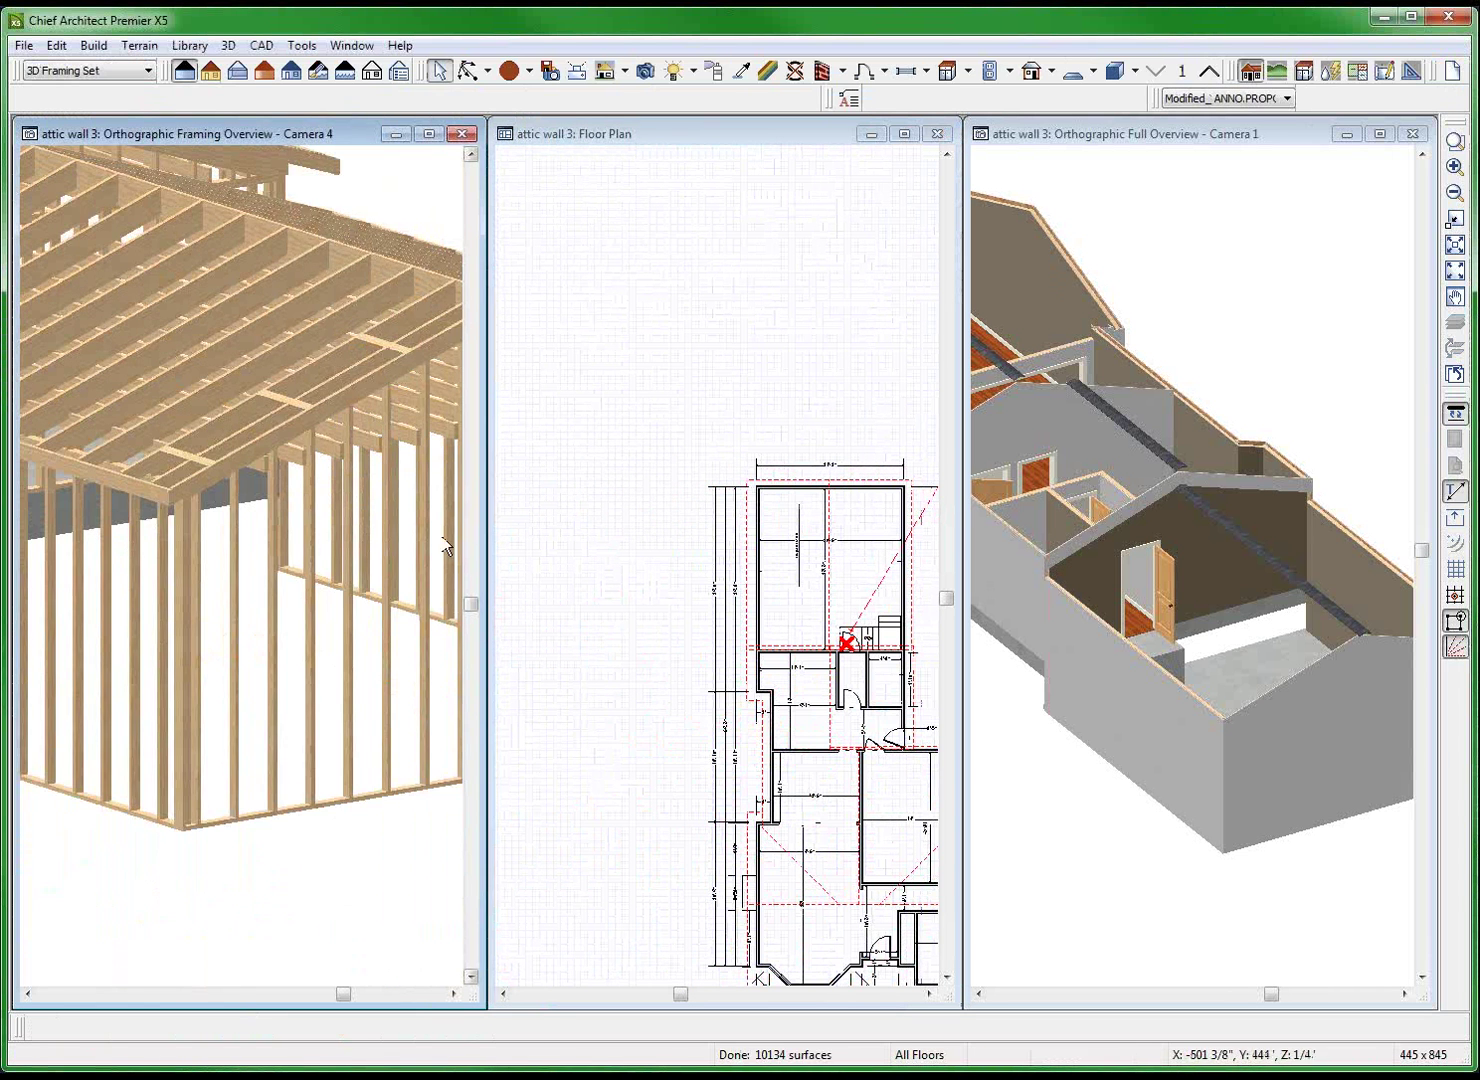
key(Left)
key(Left)
scroll(321, 334, up, 2)
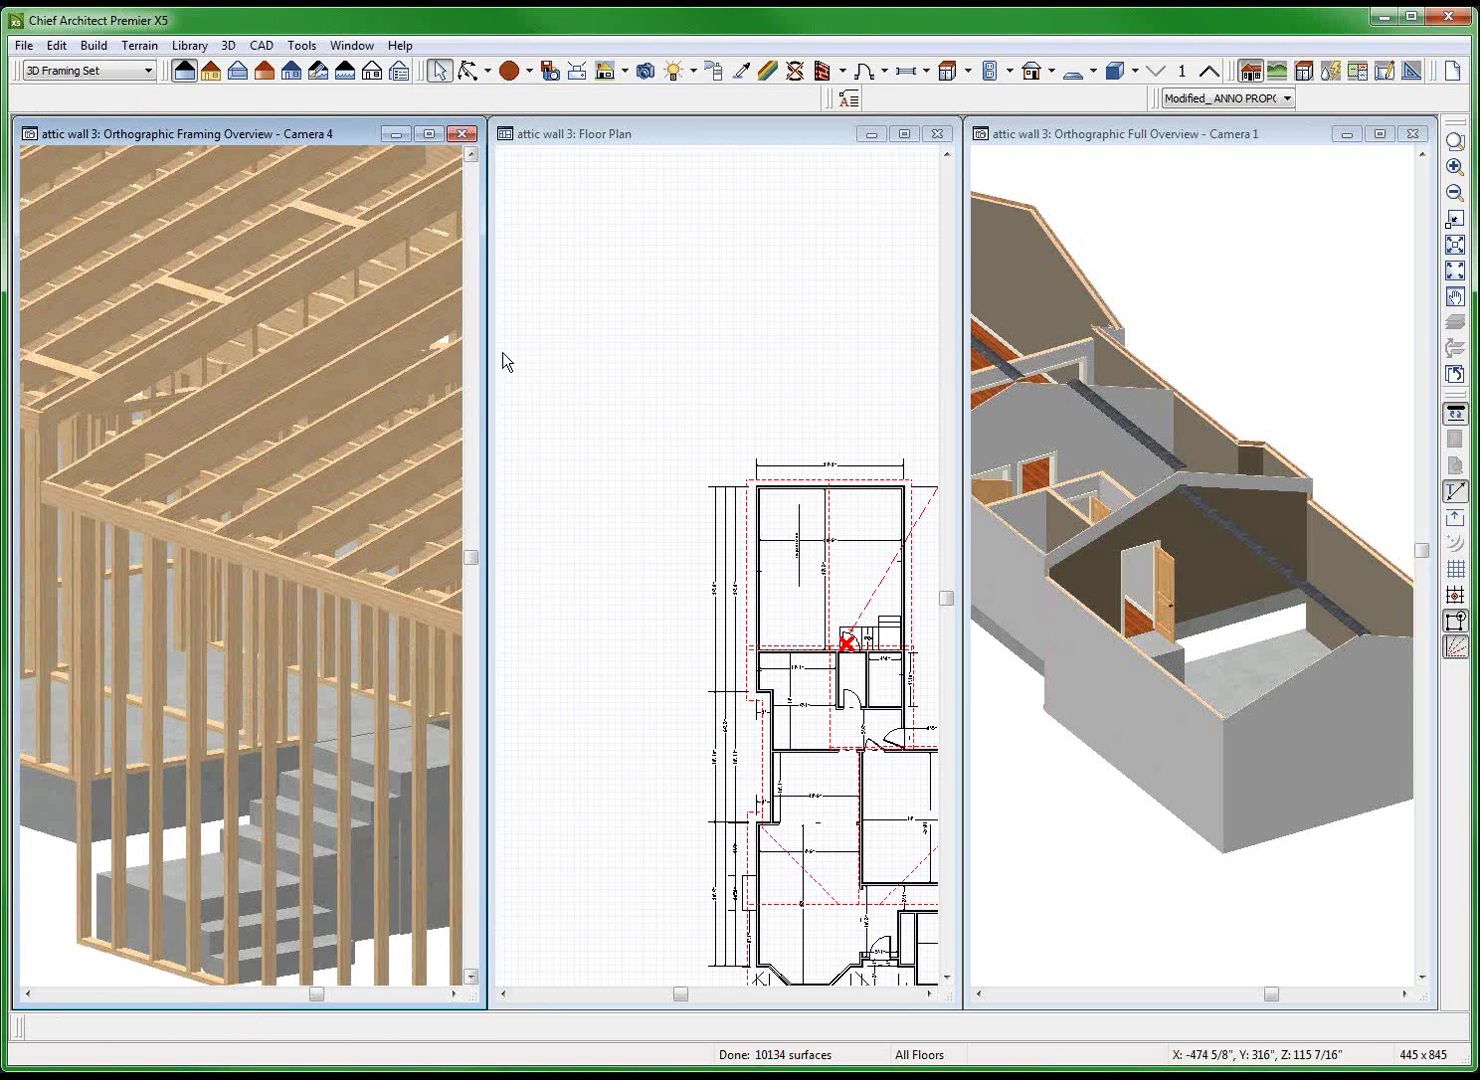
Reapply the settings of the wall under the upper room to rebuild the model.
click(566, 275)
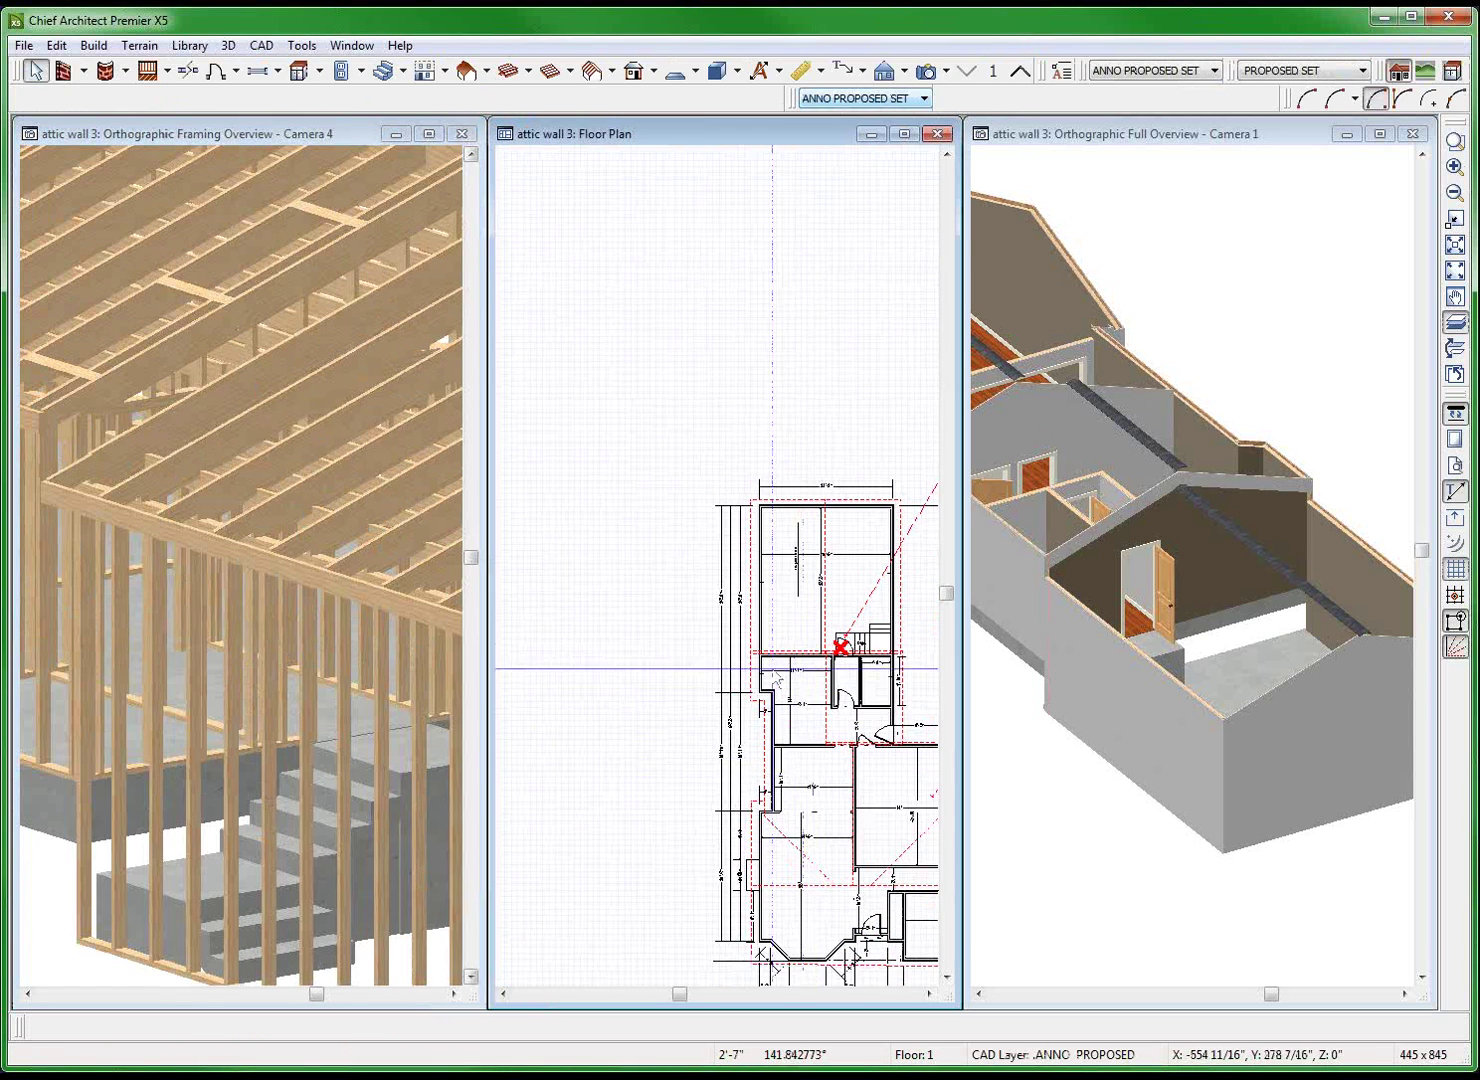
scroll(799, 634, up, 3)
scroll(802, 642, up, 1)
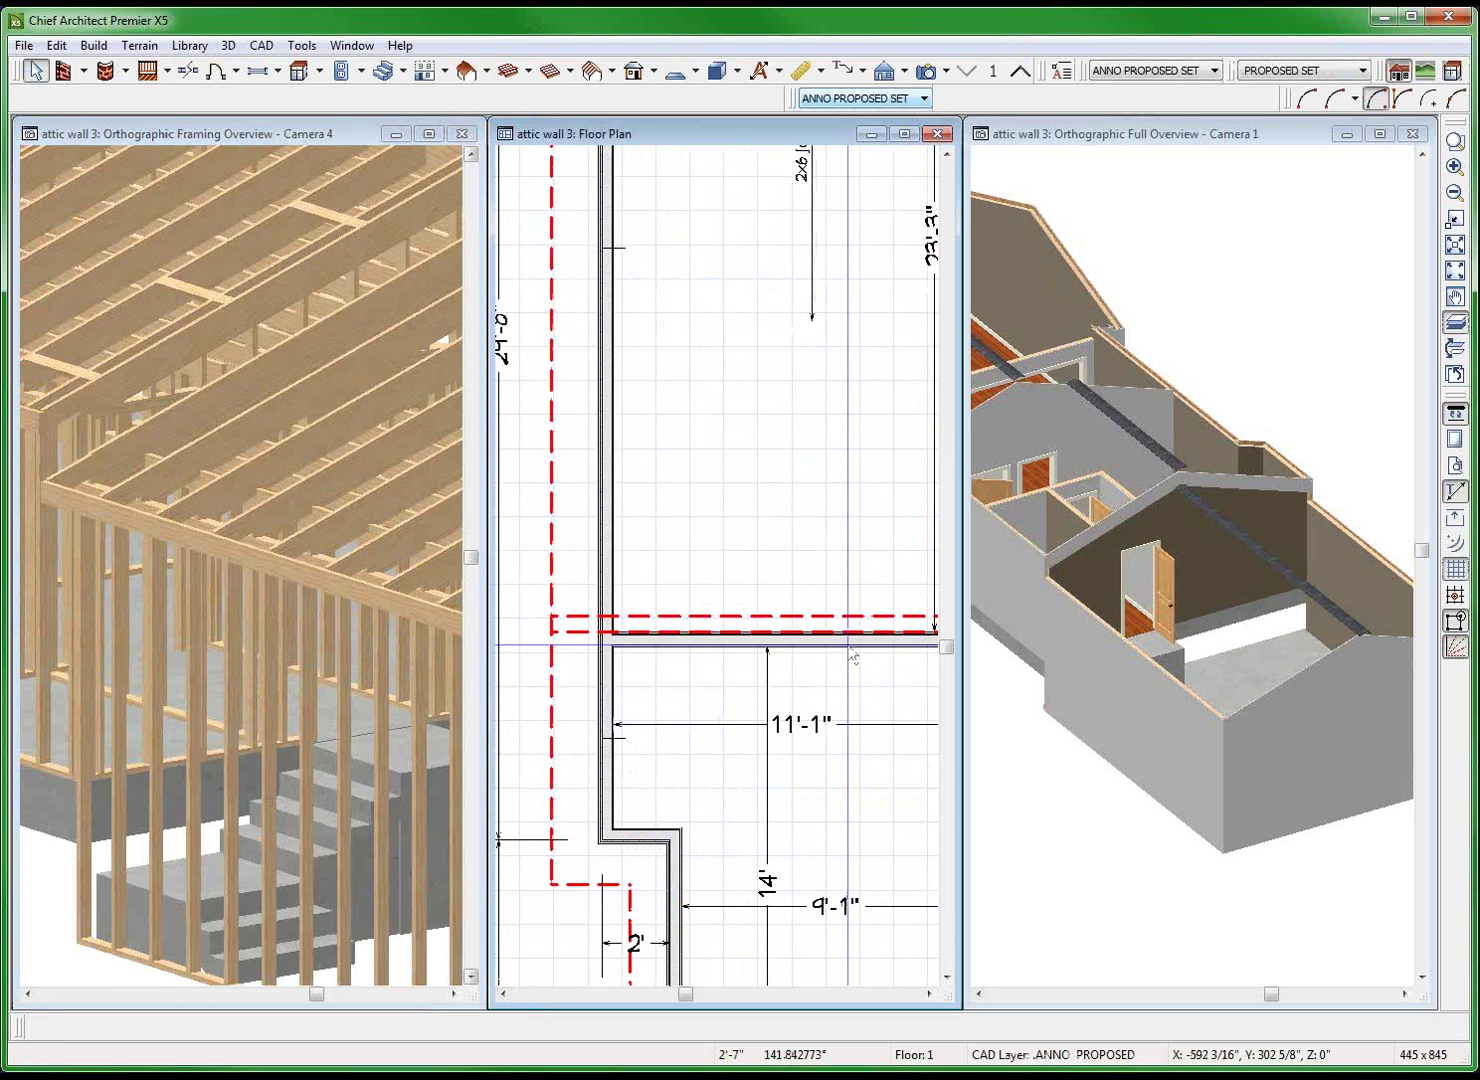
double_click(852, 642)
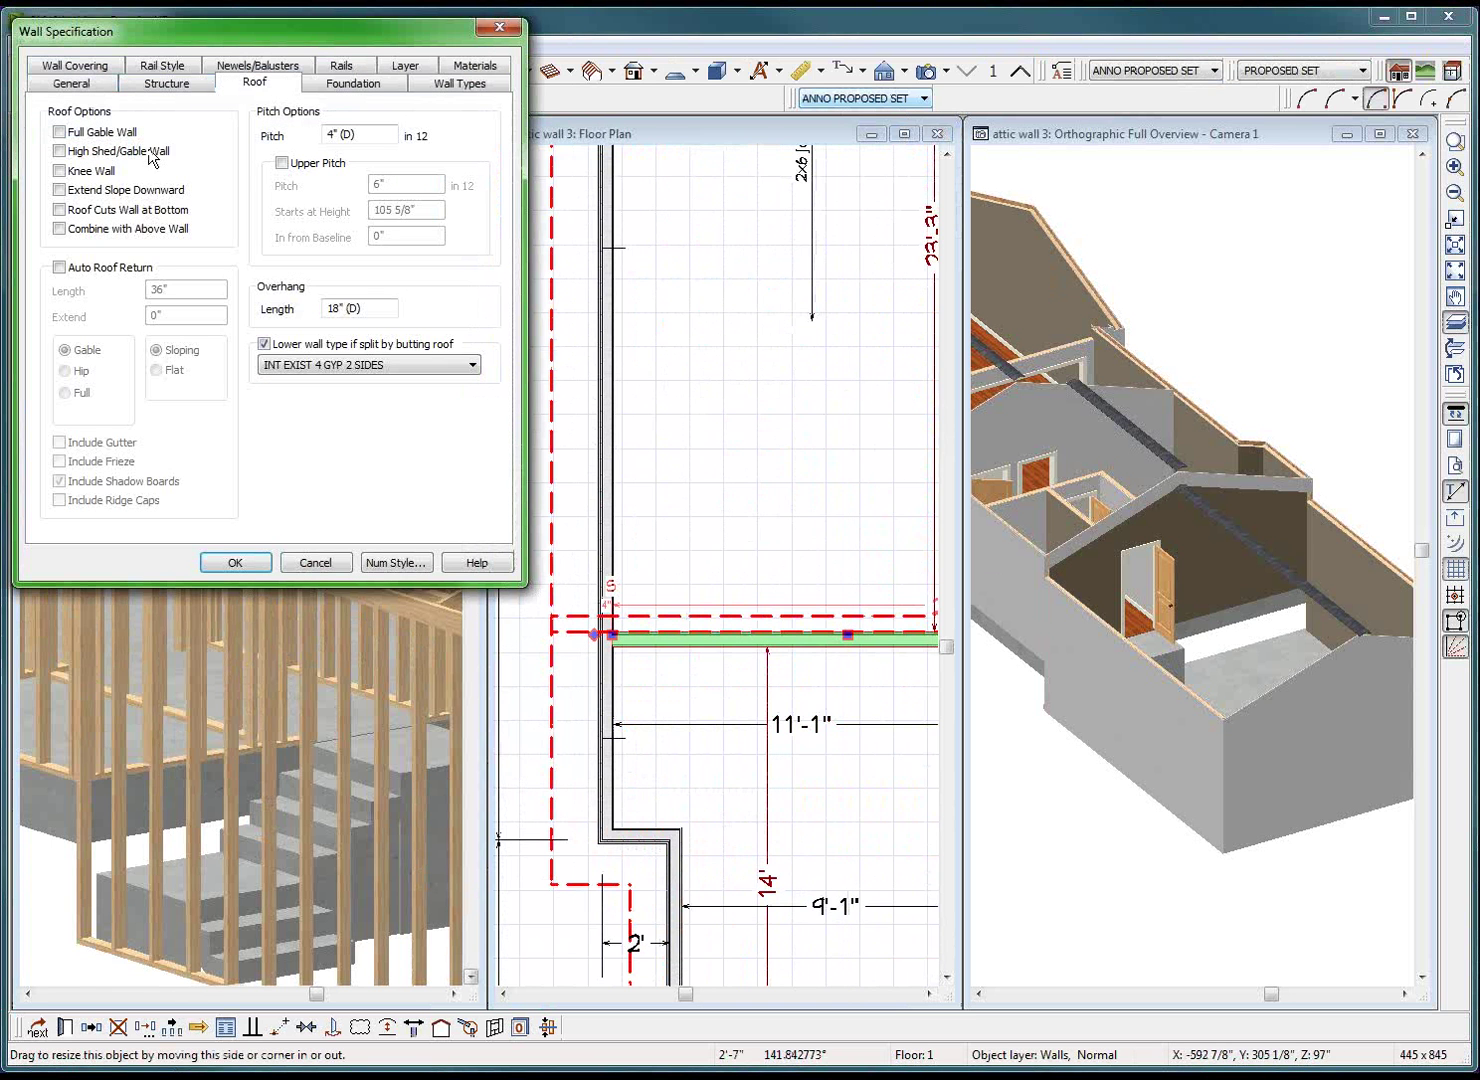
click(235, 563)
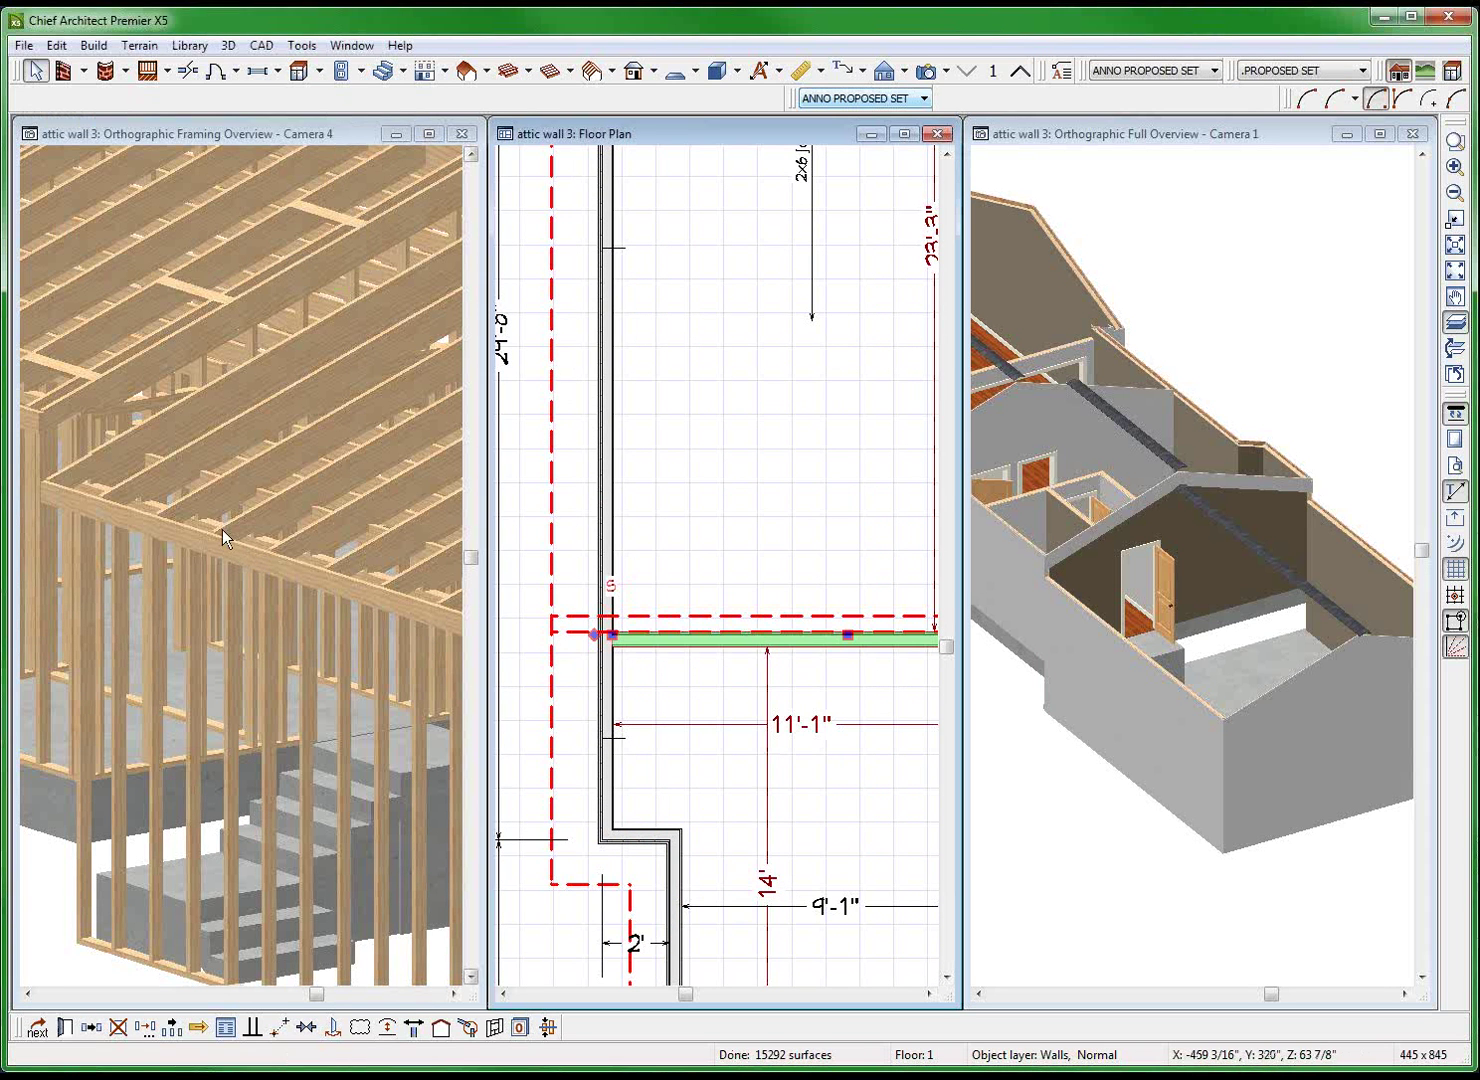
click(222, 530)
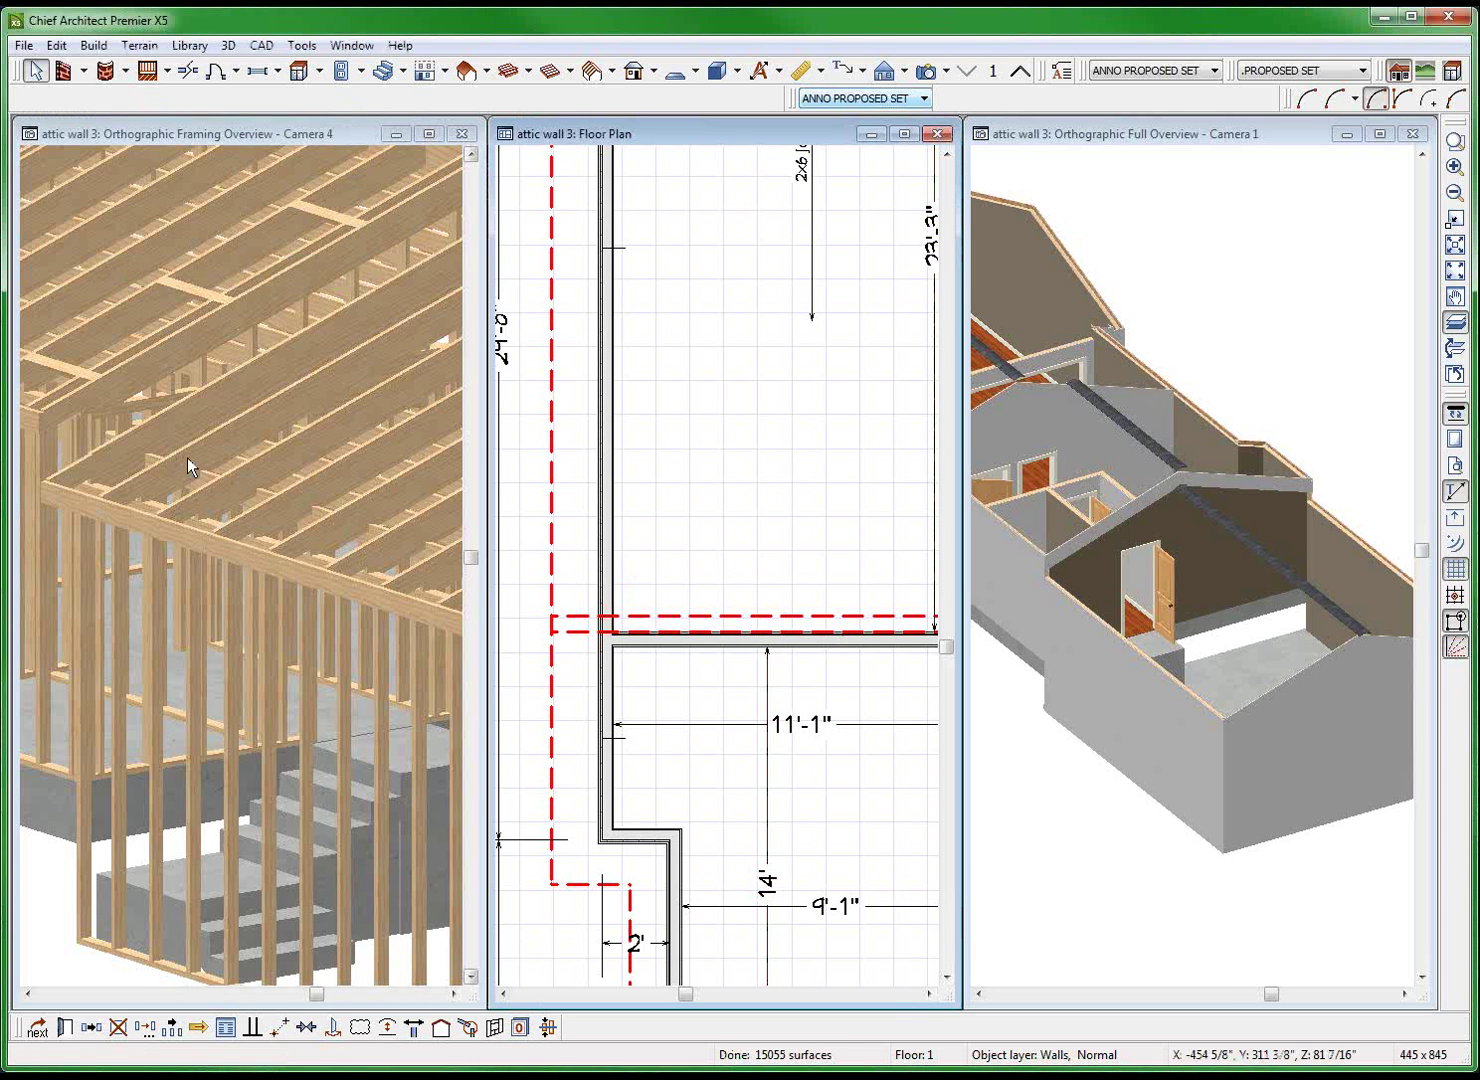
Orbit the 3D framing view up to a higher viewing angle.
click(187, 466)
key(alt+o)
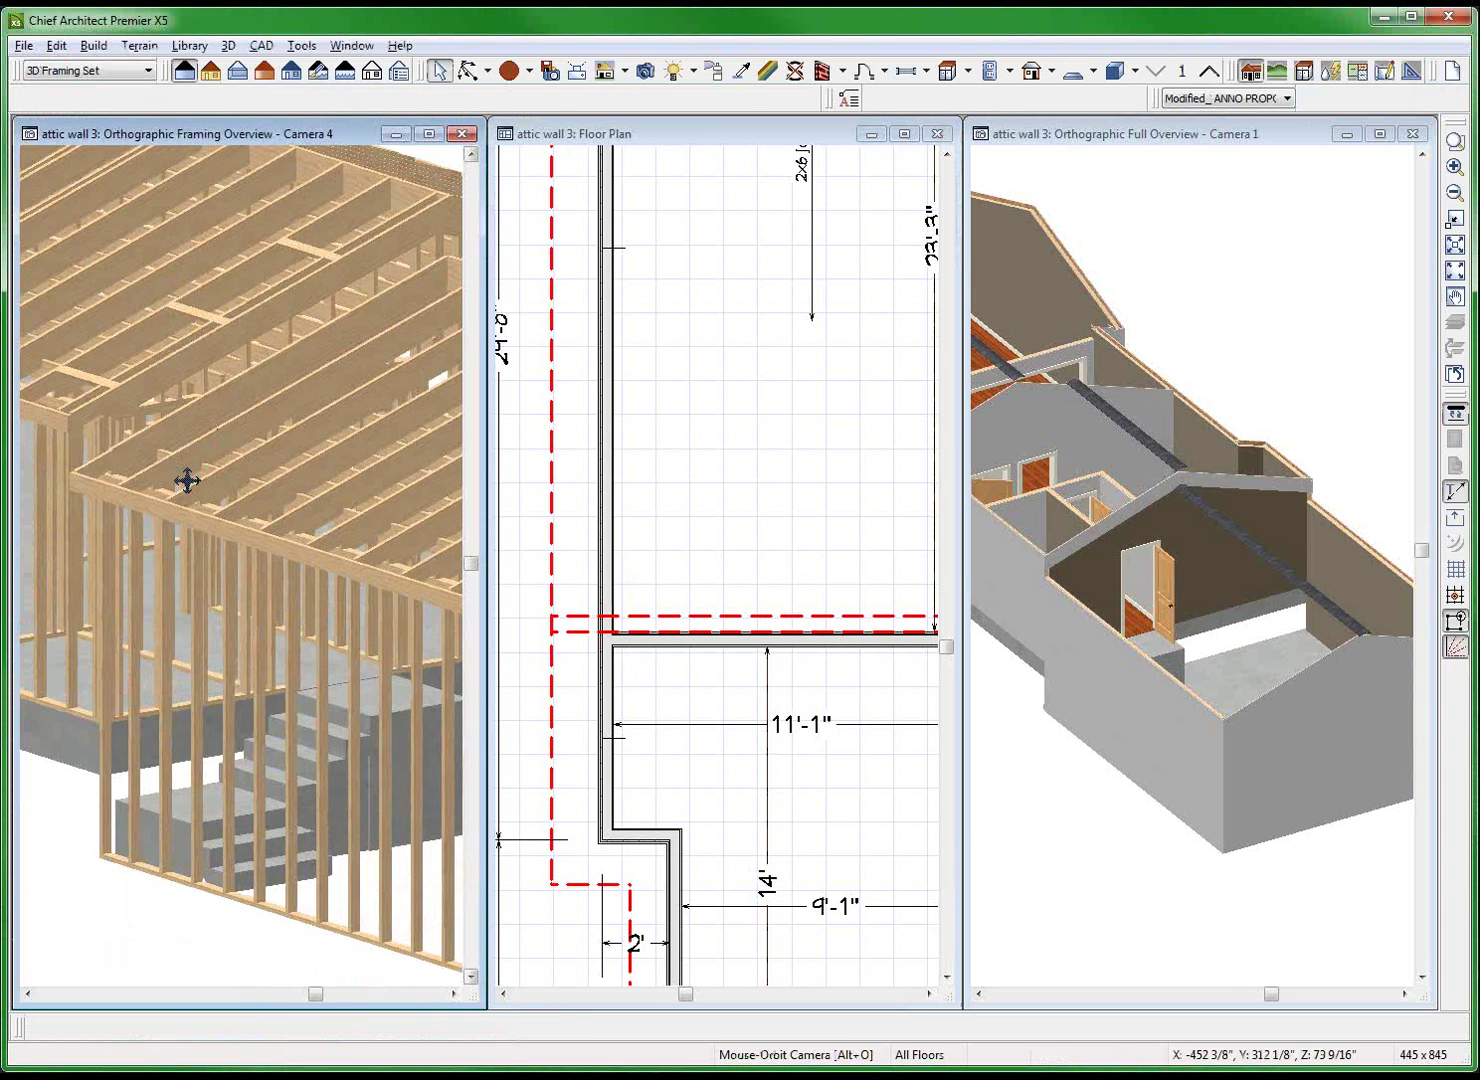
drag(187, 482, 334, 520)
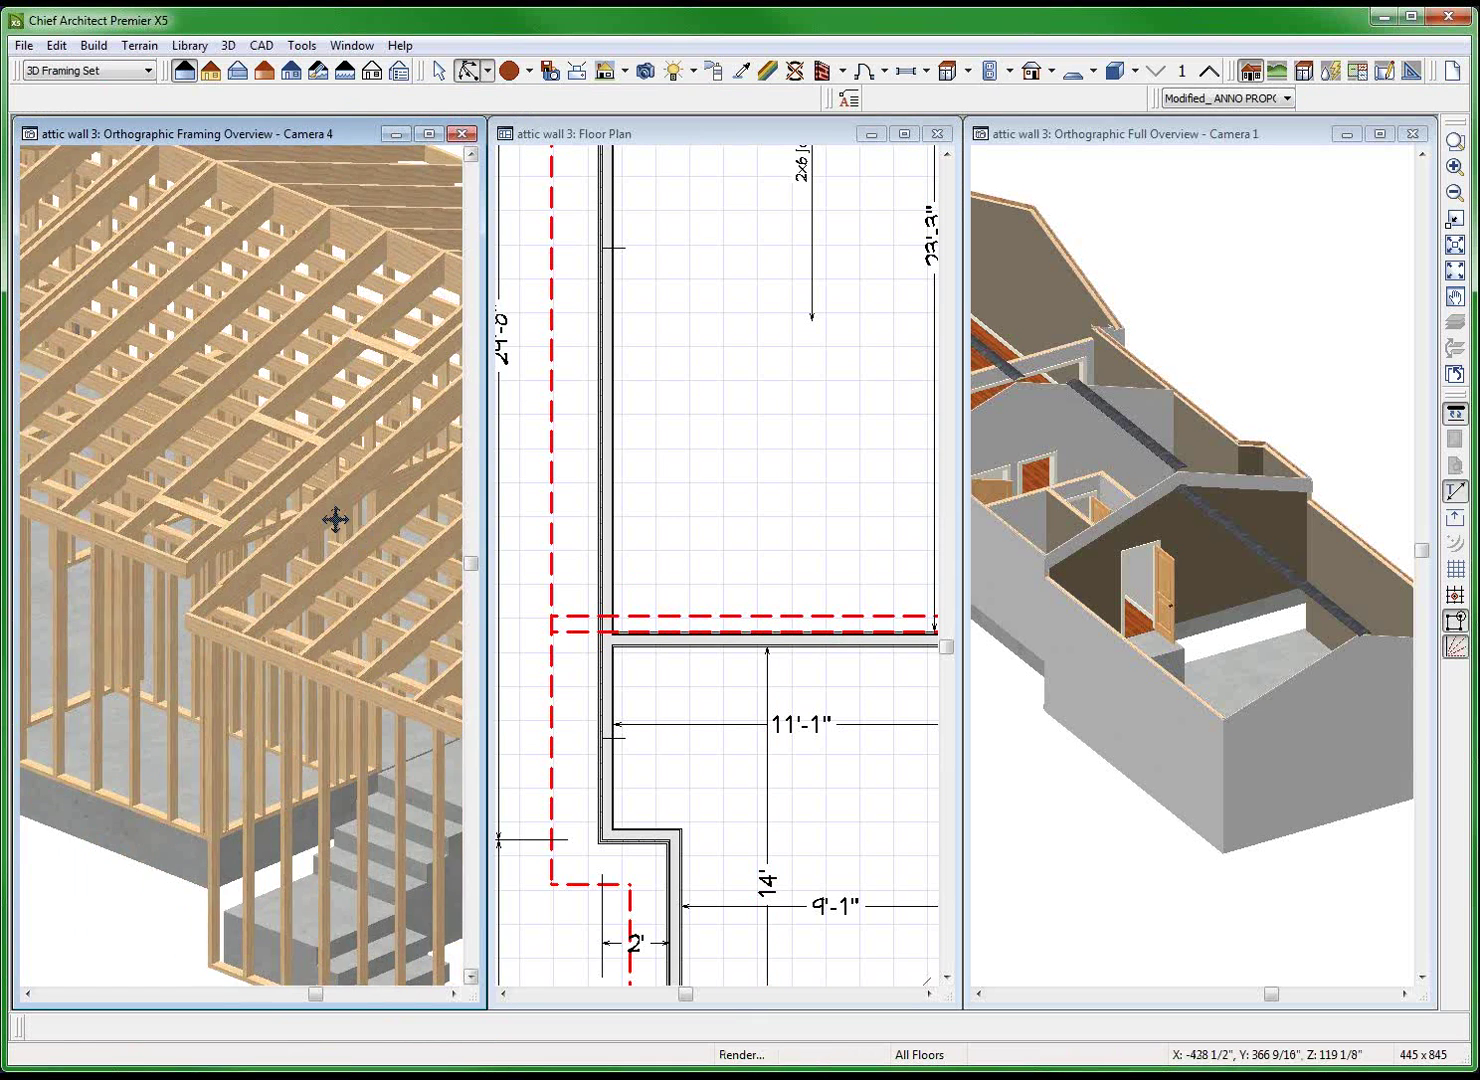
scroll(323, 506, up, 5)
scroll(215, 523, up, 3)
key(space)
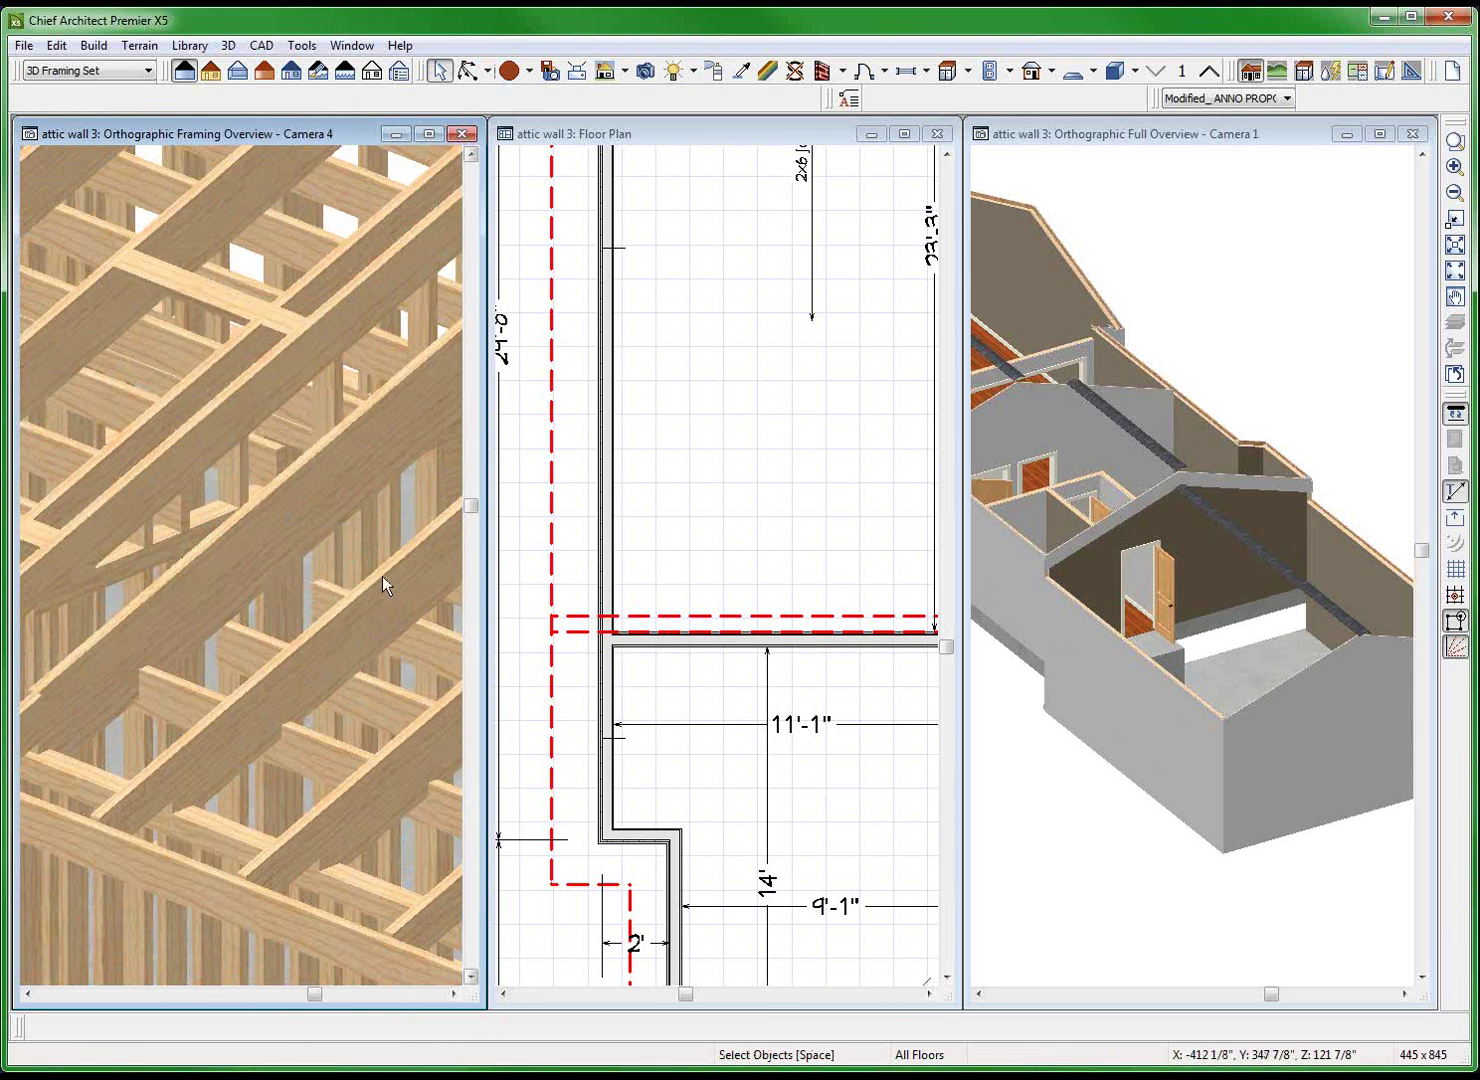
click(725, 646)
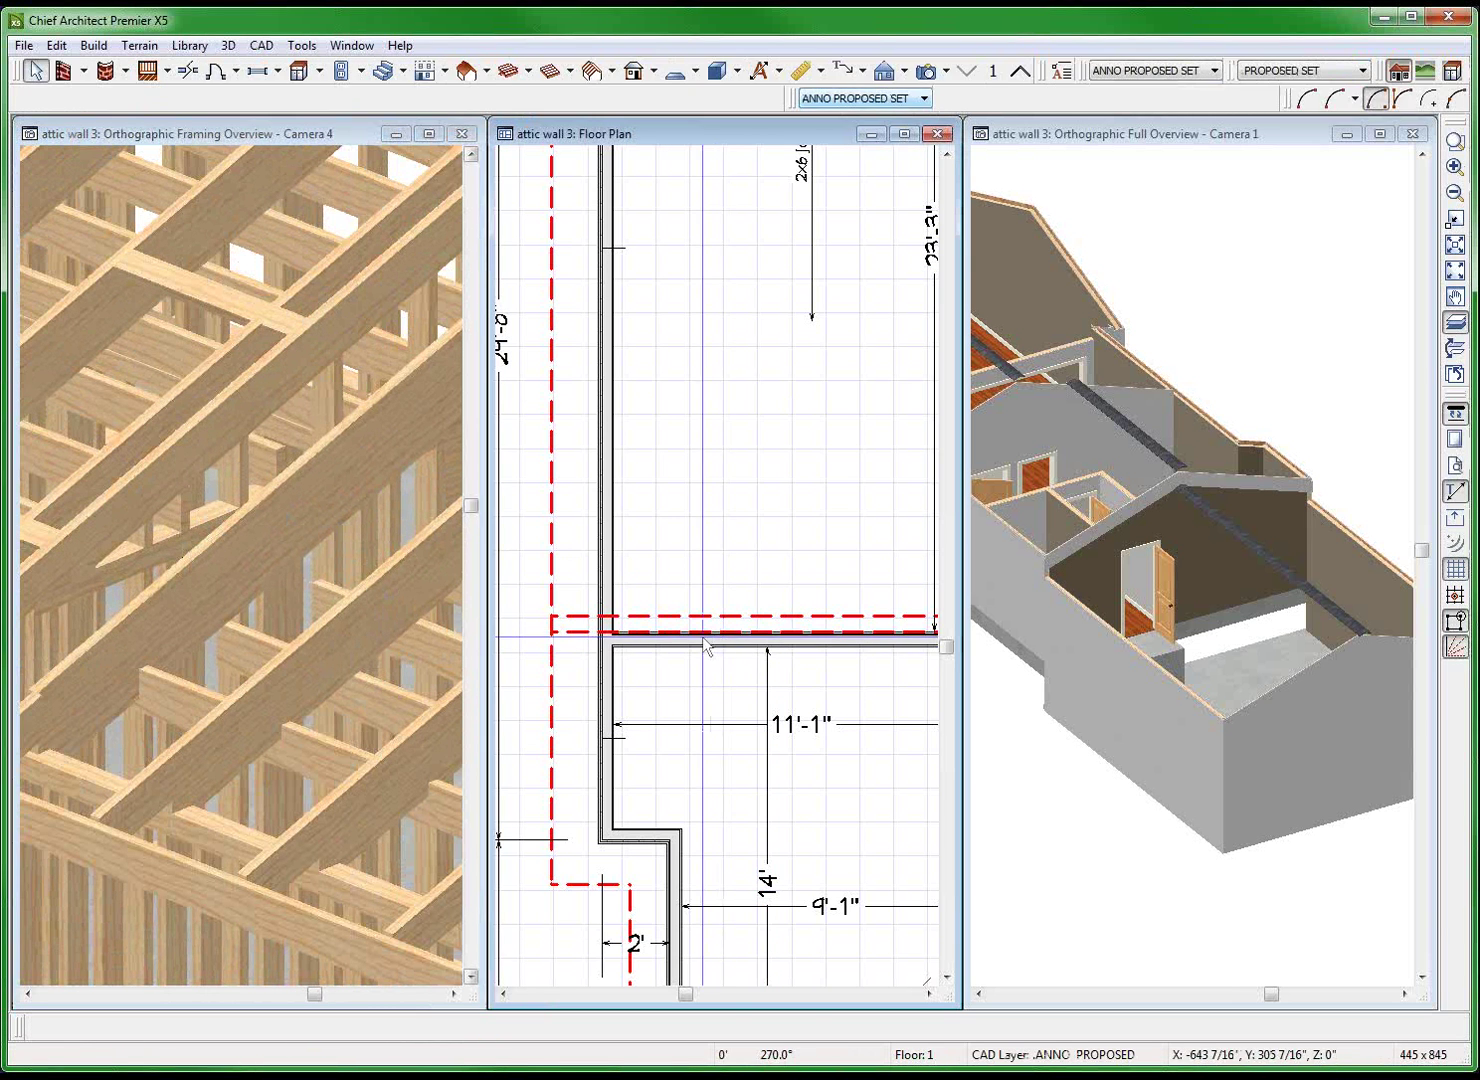
click(704, 636)
double_click(704, 637)
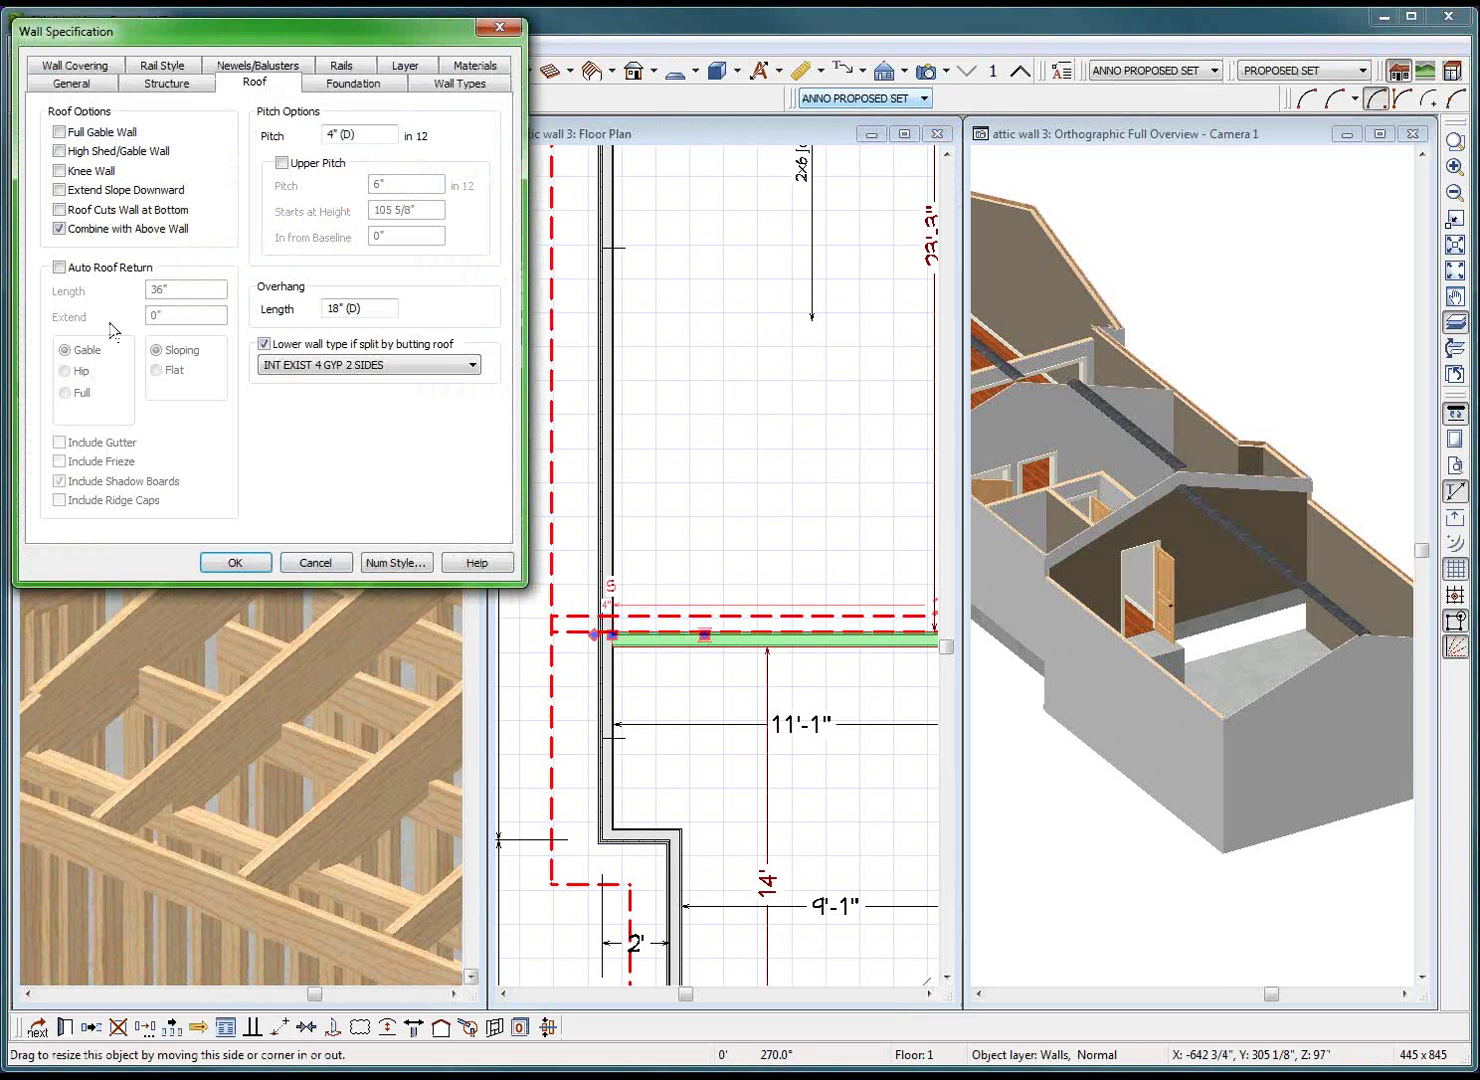
click(234, 563)
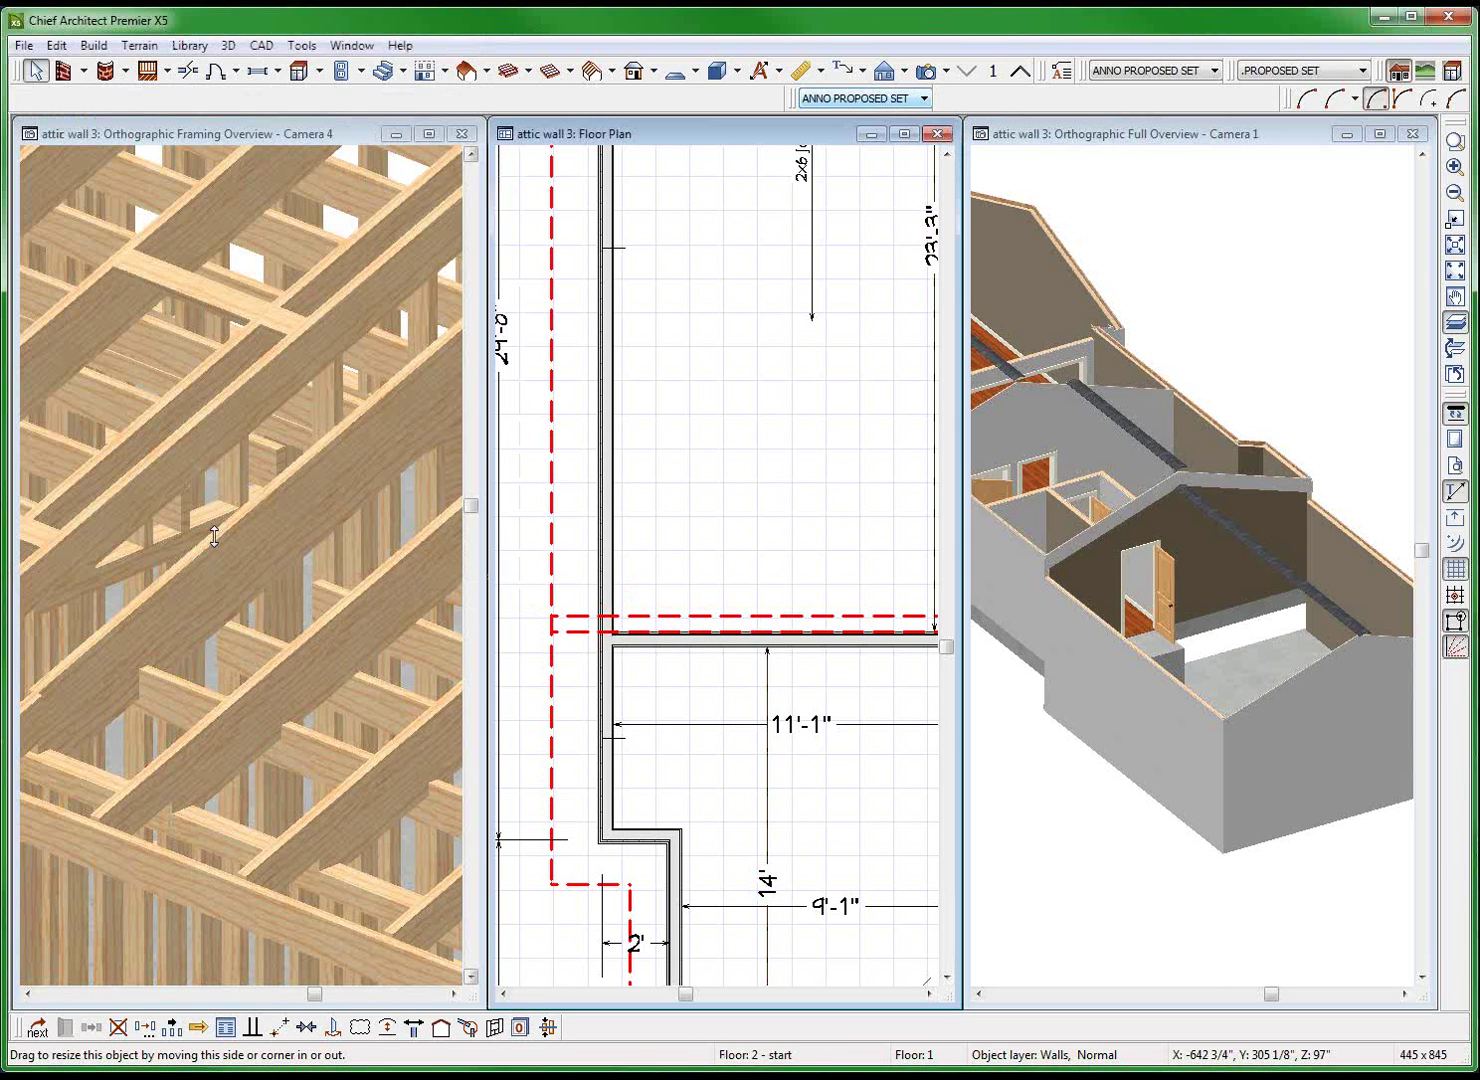
click(670, 420)
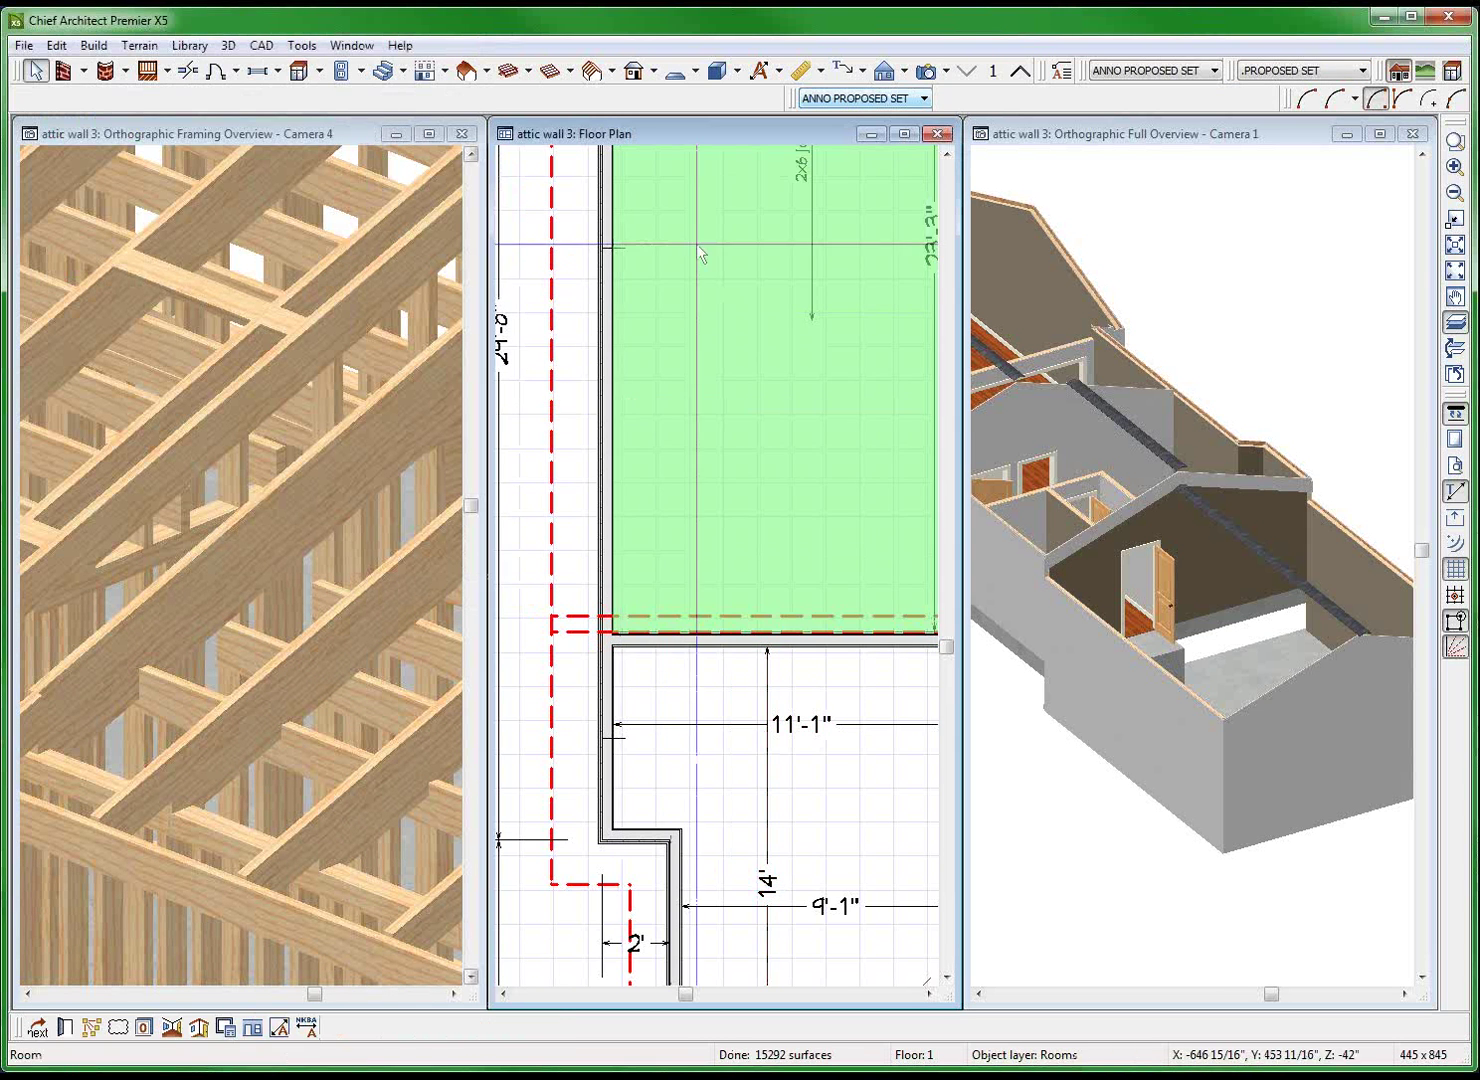
Rebuild the framing after reviewing the Build Framing wall options, then return to object selection.
click(549, 71)
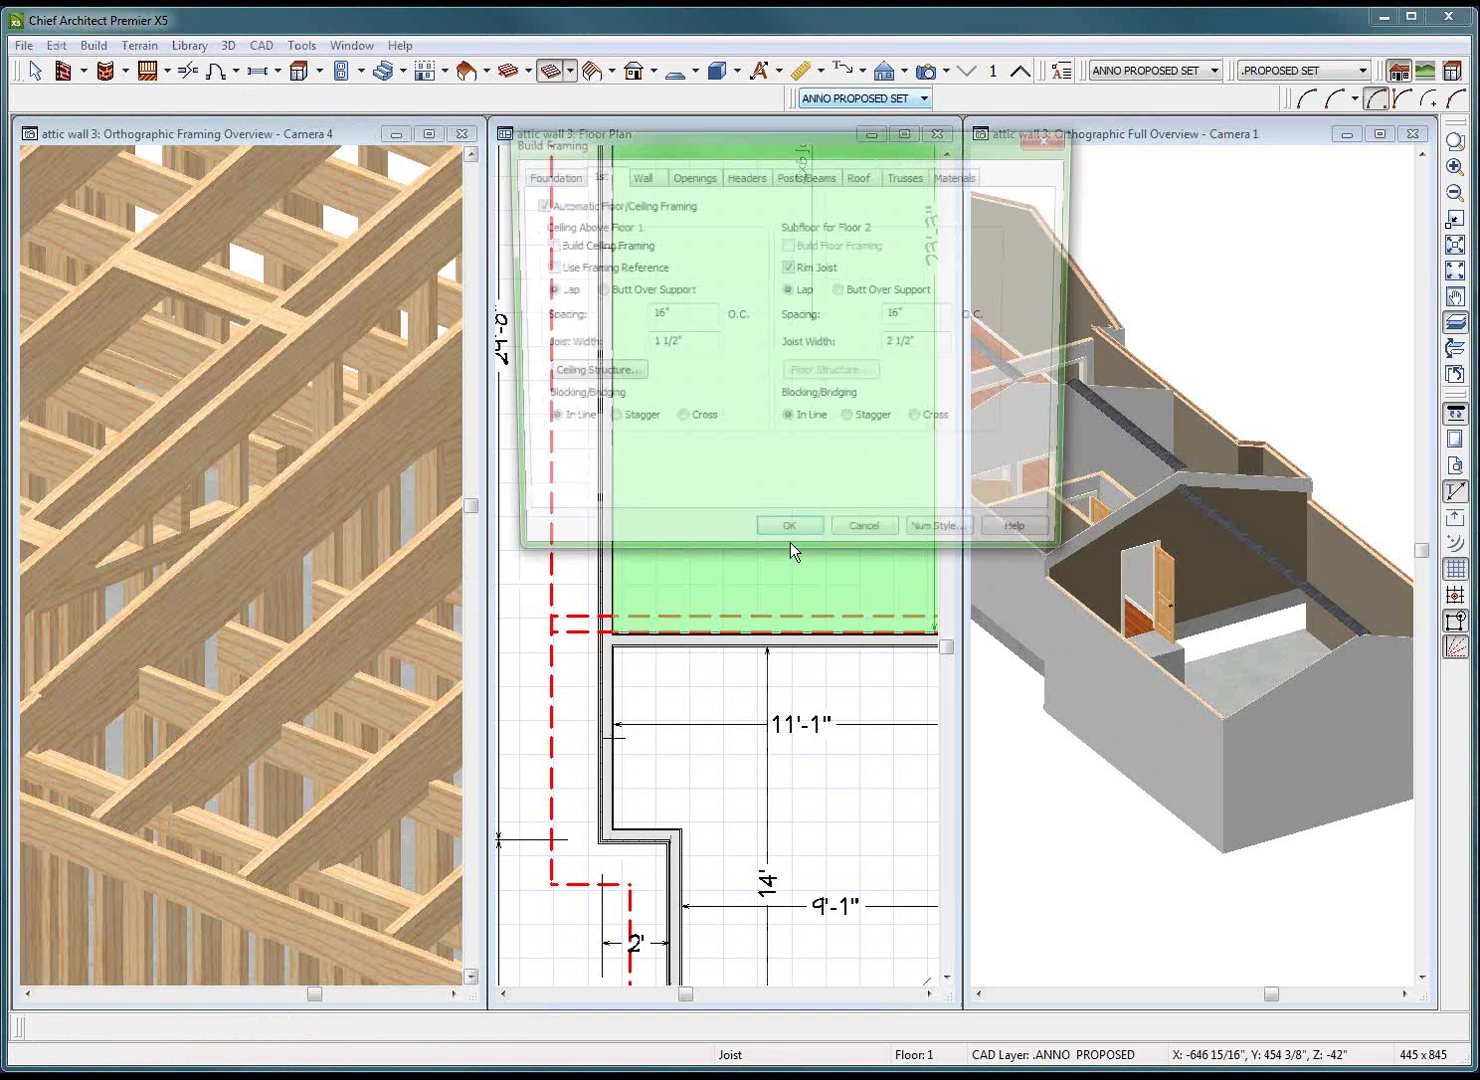
click(636, 176)
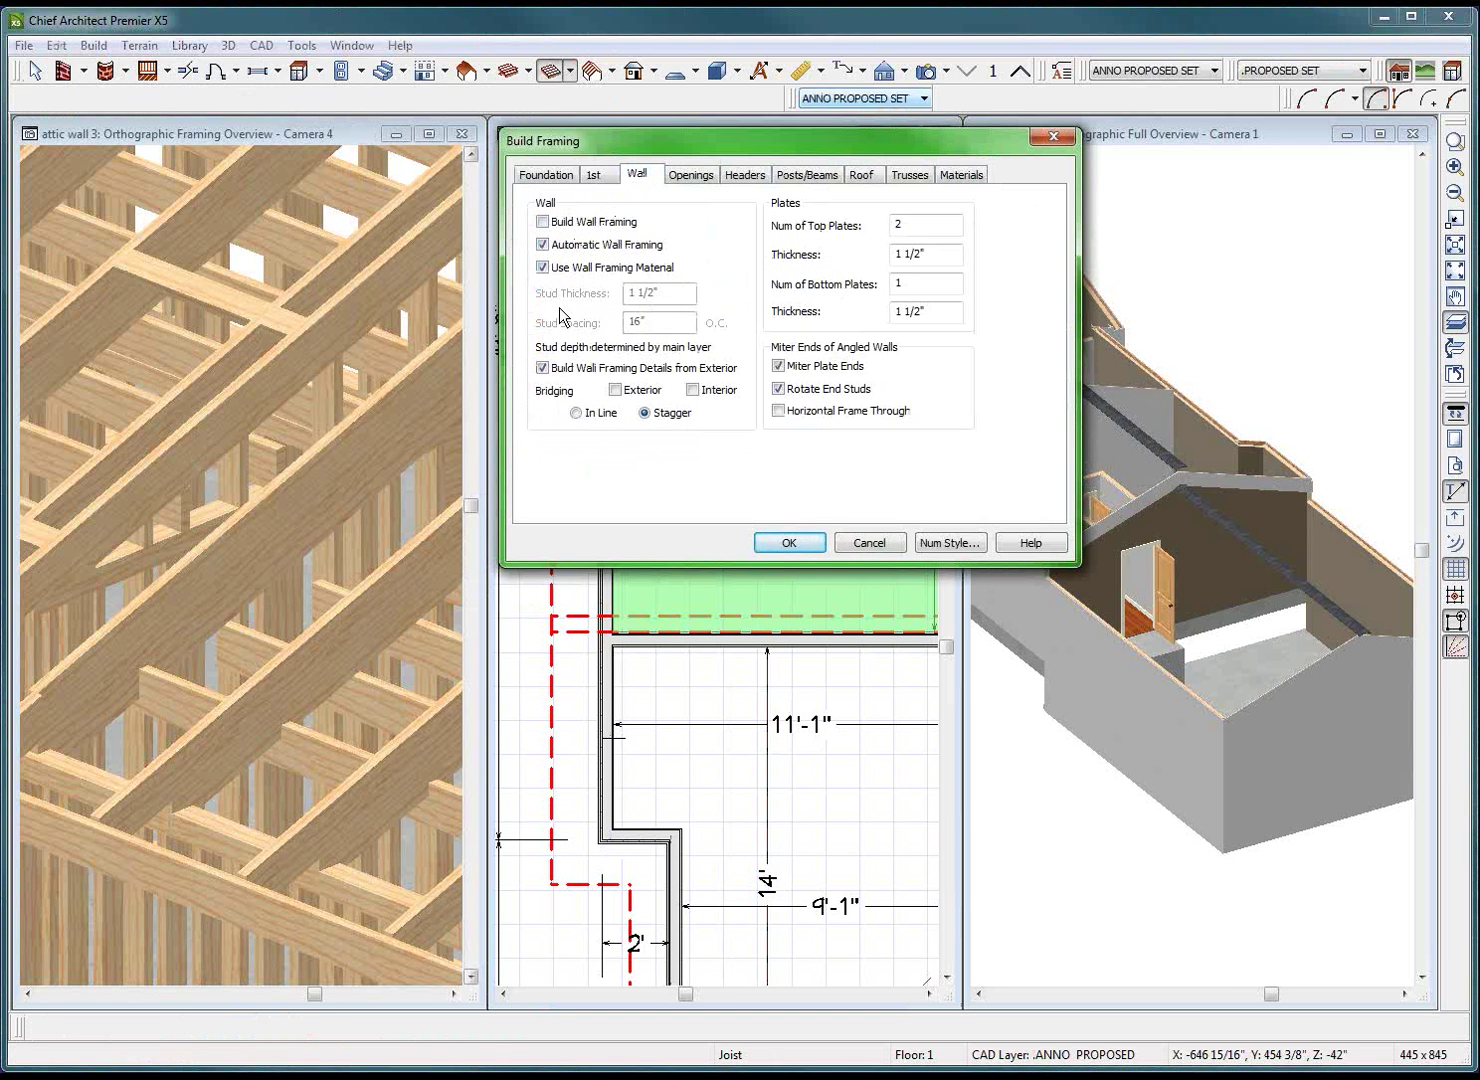
click(789, 542)
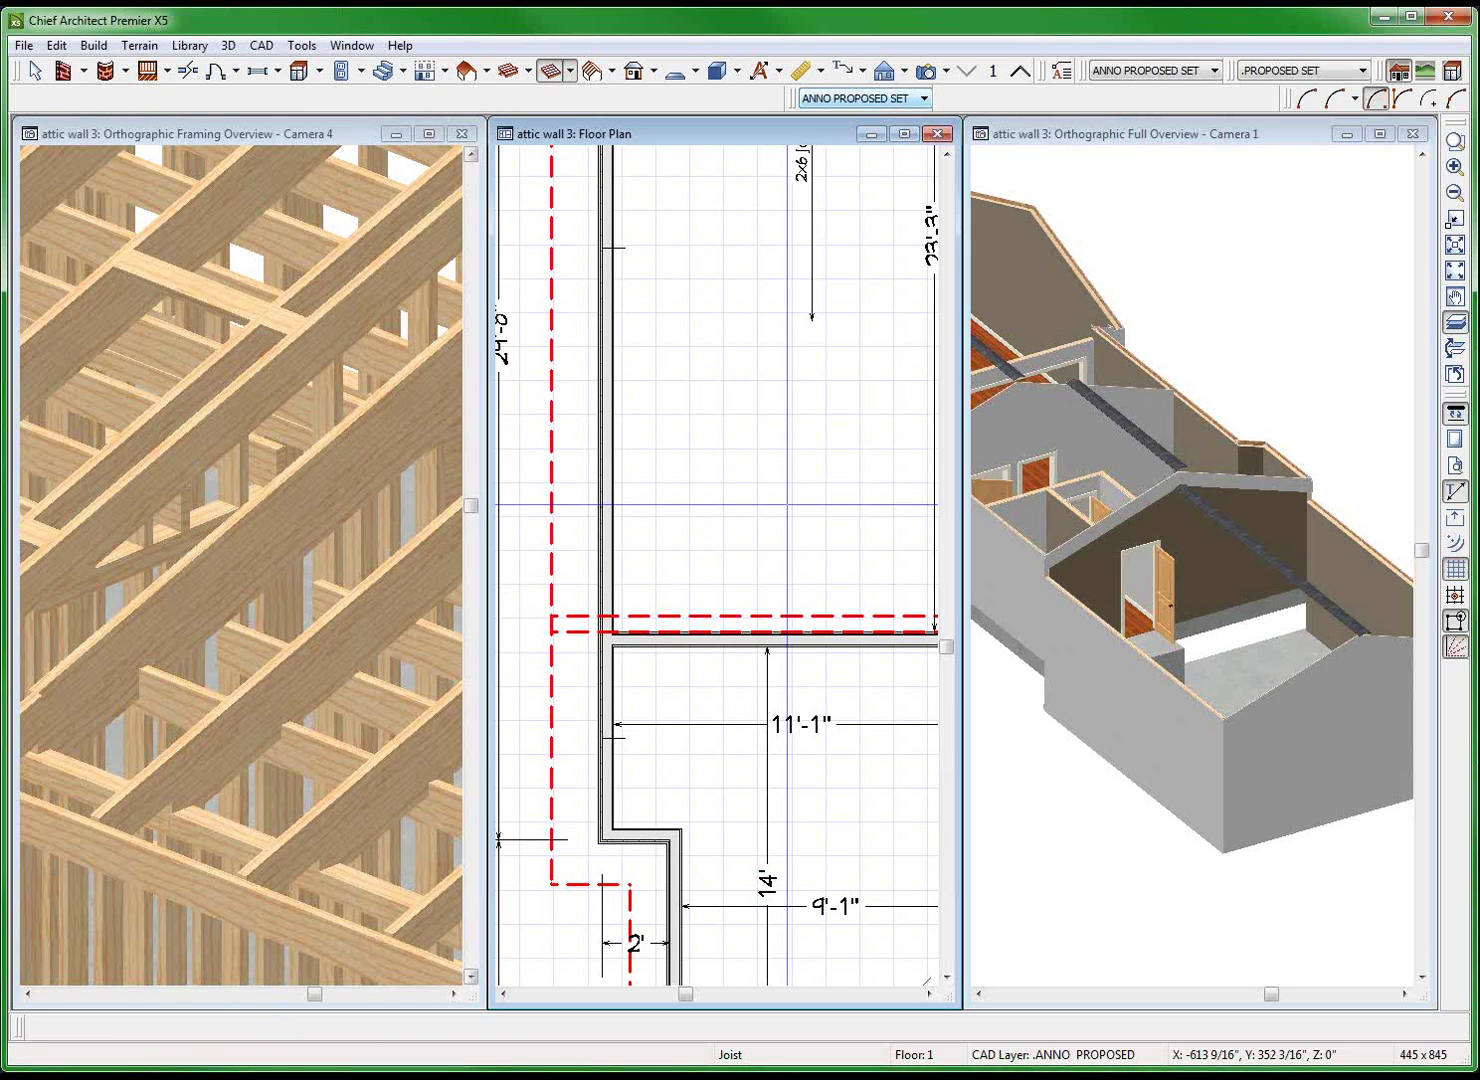
key(space)
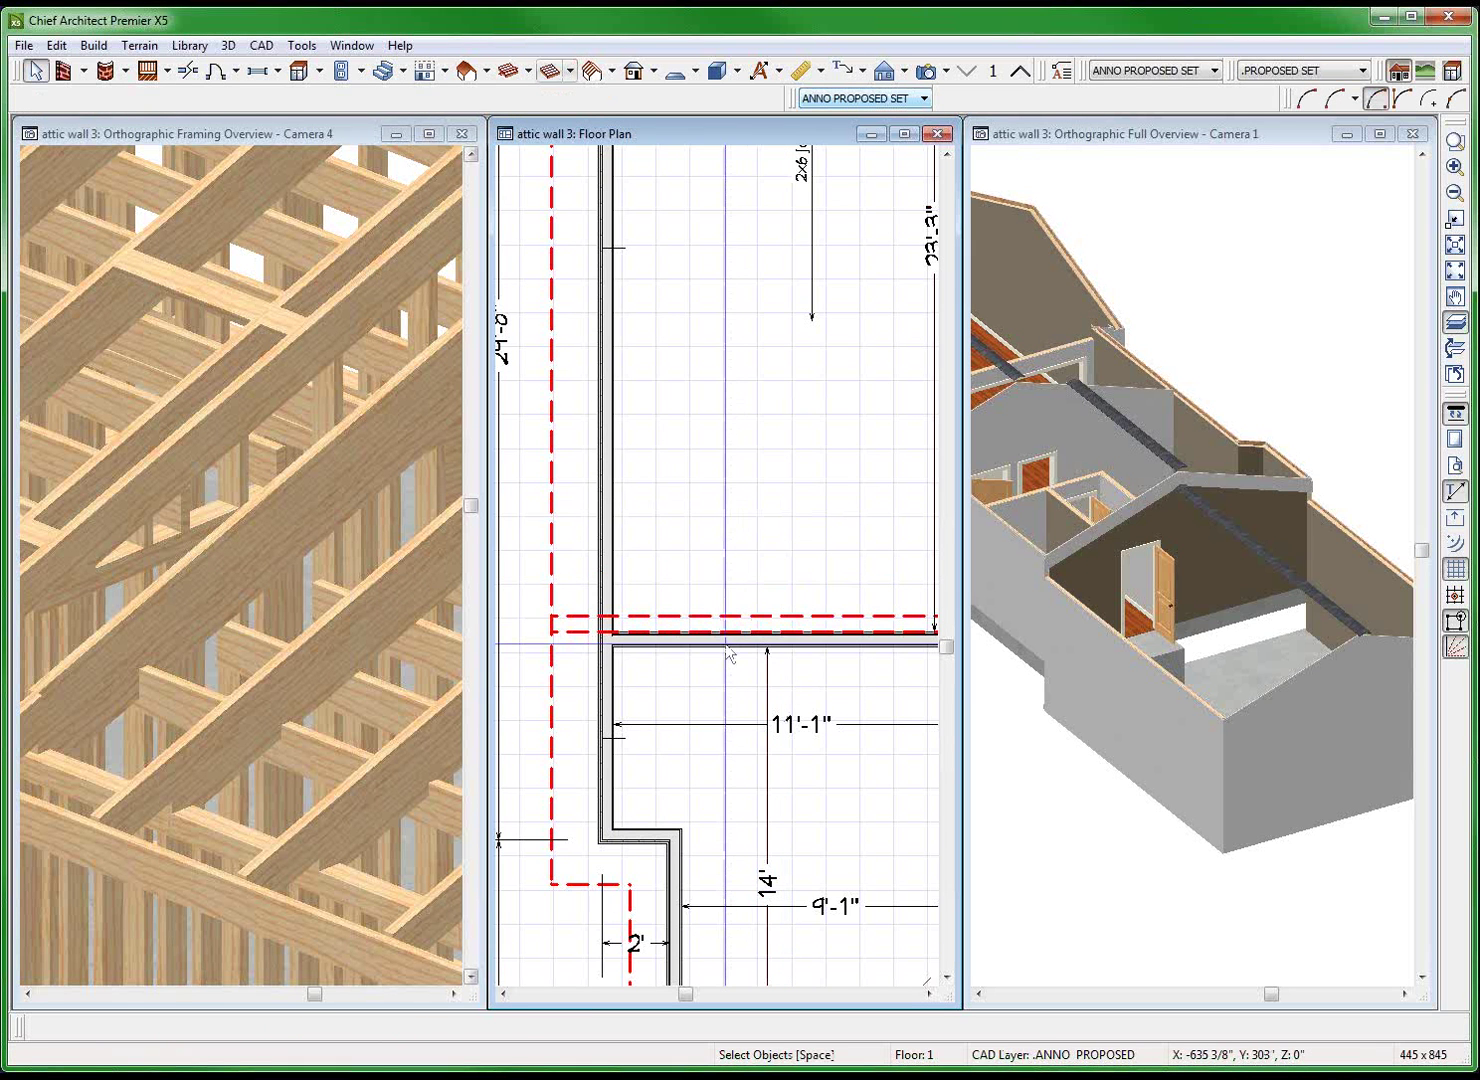
Turn on Balloon Through Ceiling for the pony wall under the upper room and rebuild.
click(727, 639)
double_click(730, 656)
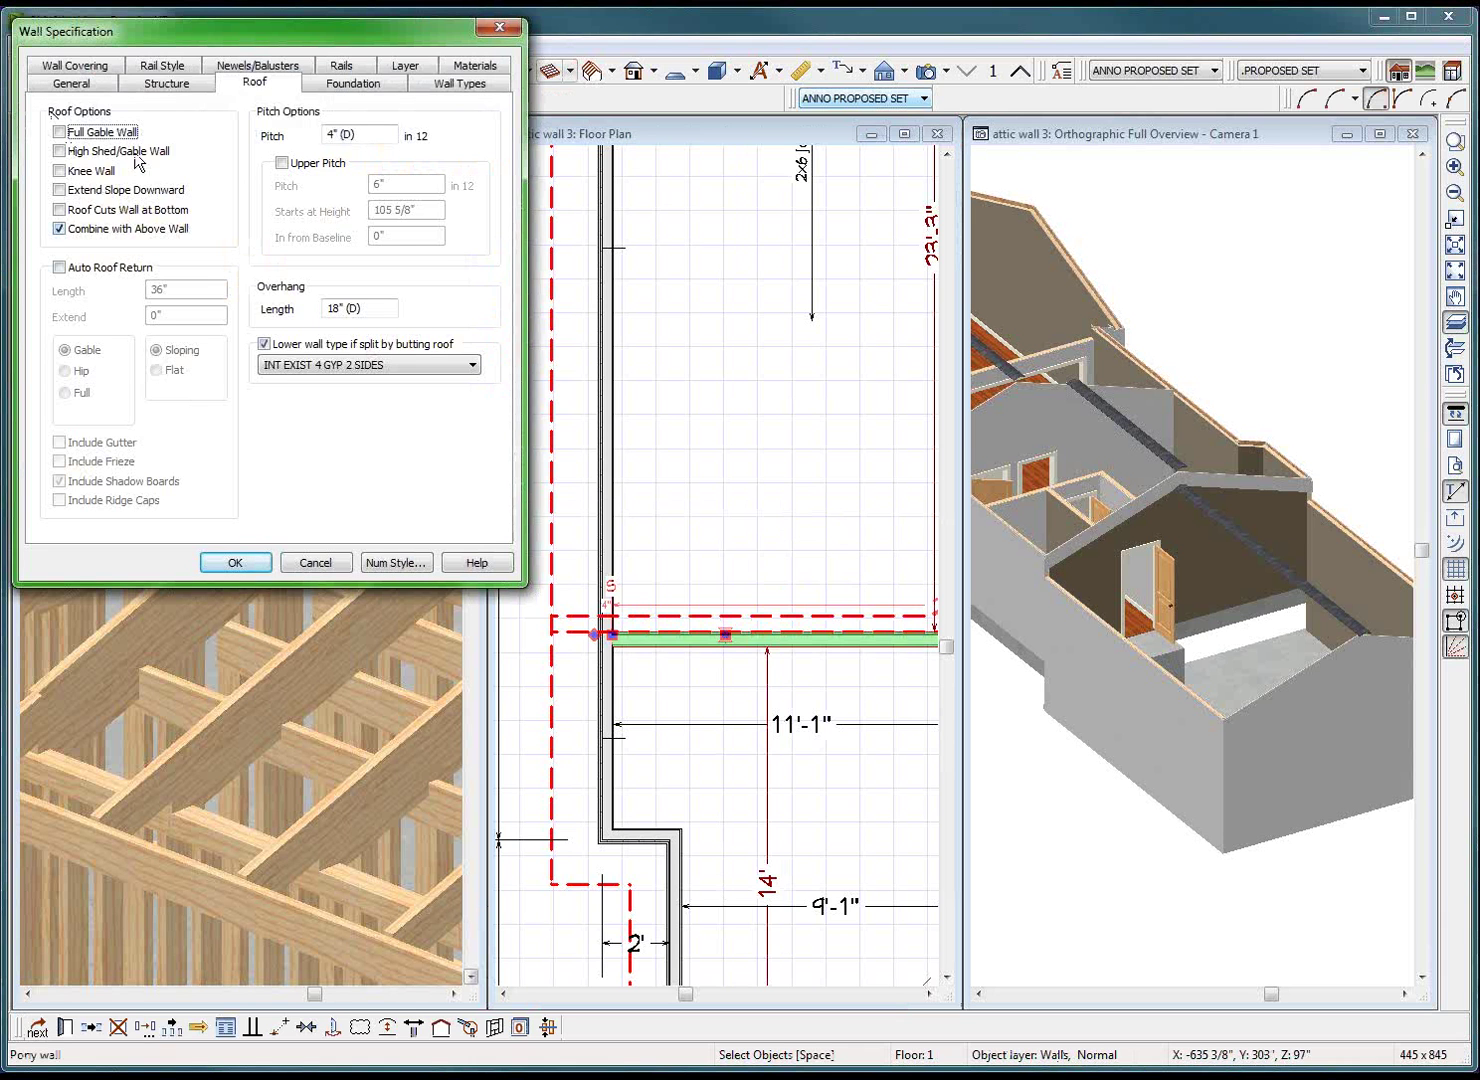
click(160, 85)
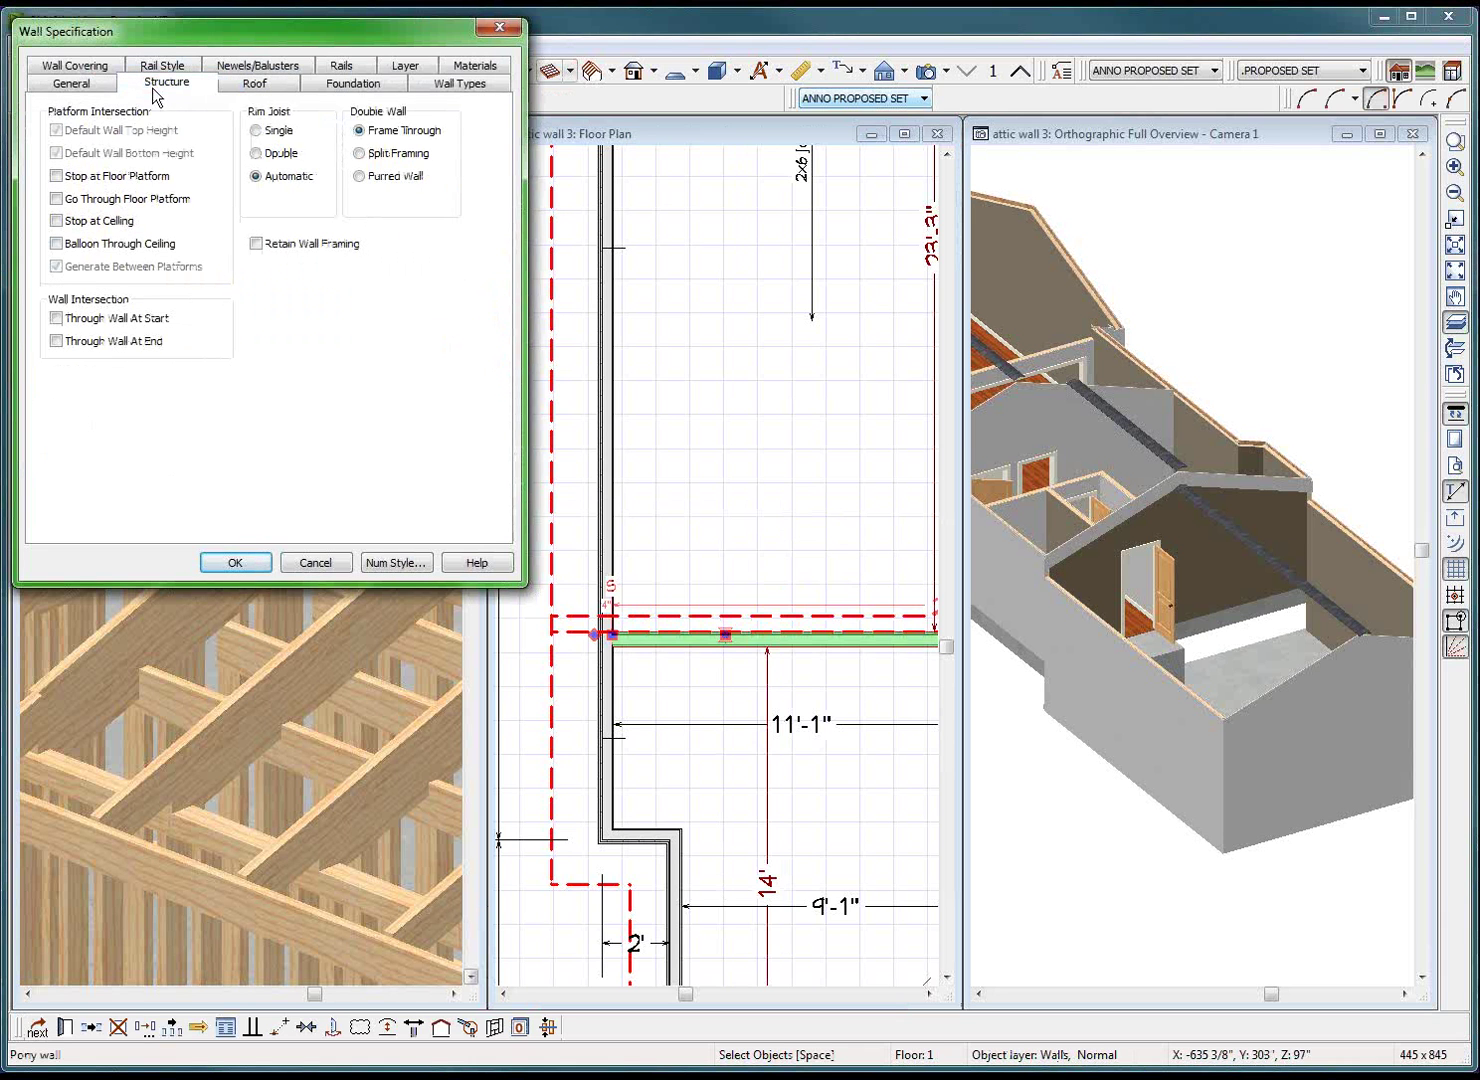
click(124, 248)
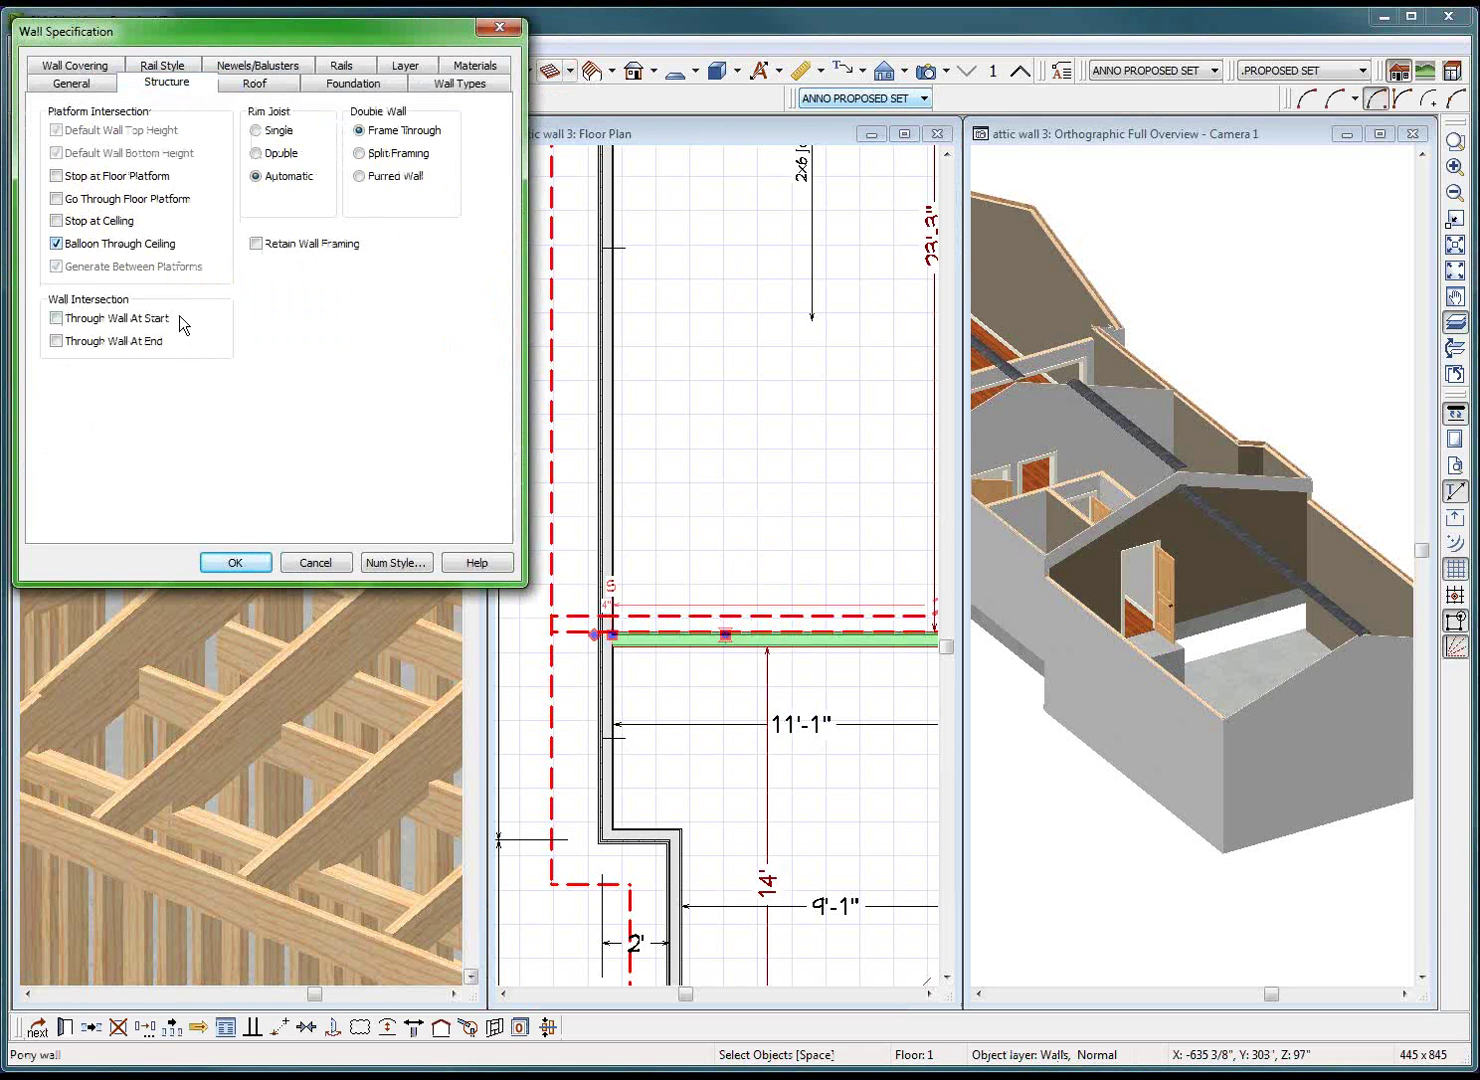
click(235, 563)
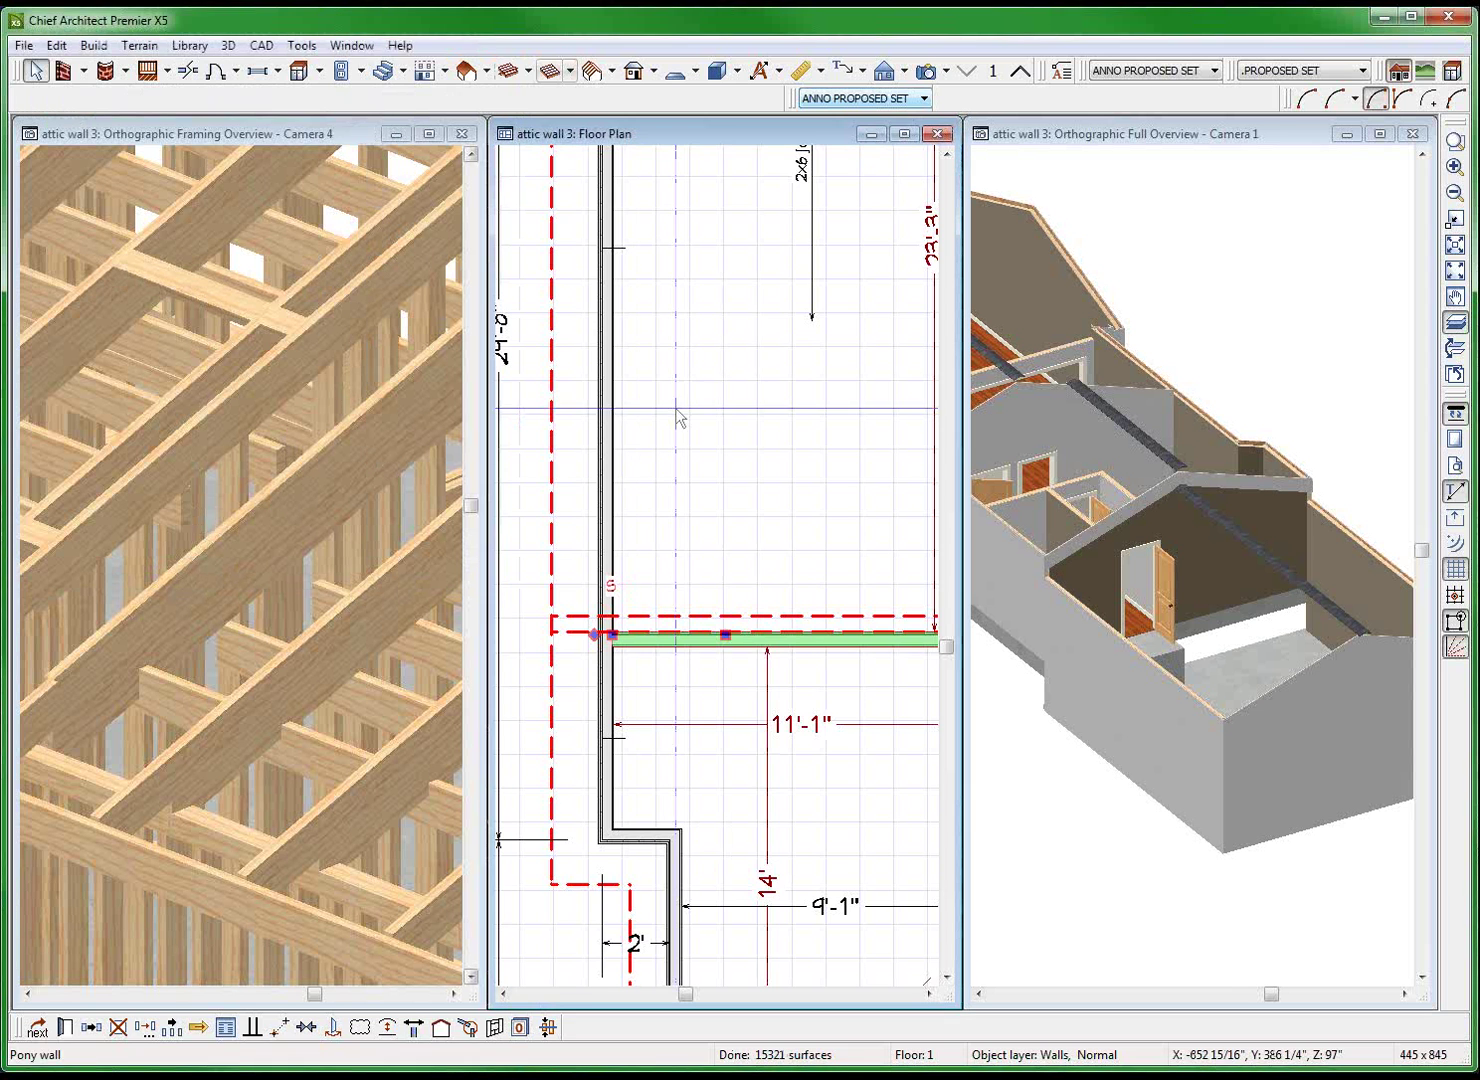
In the full 3D overview, select the attic room, then Tab the selection to its gable wall.
click(679, 418)
scroll(681, 428, down, 1)
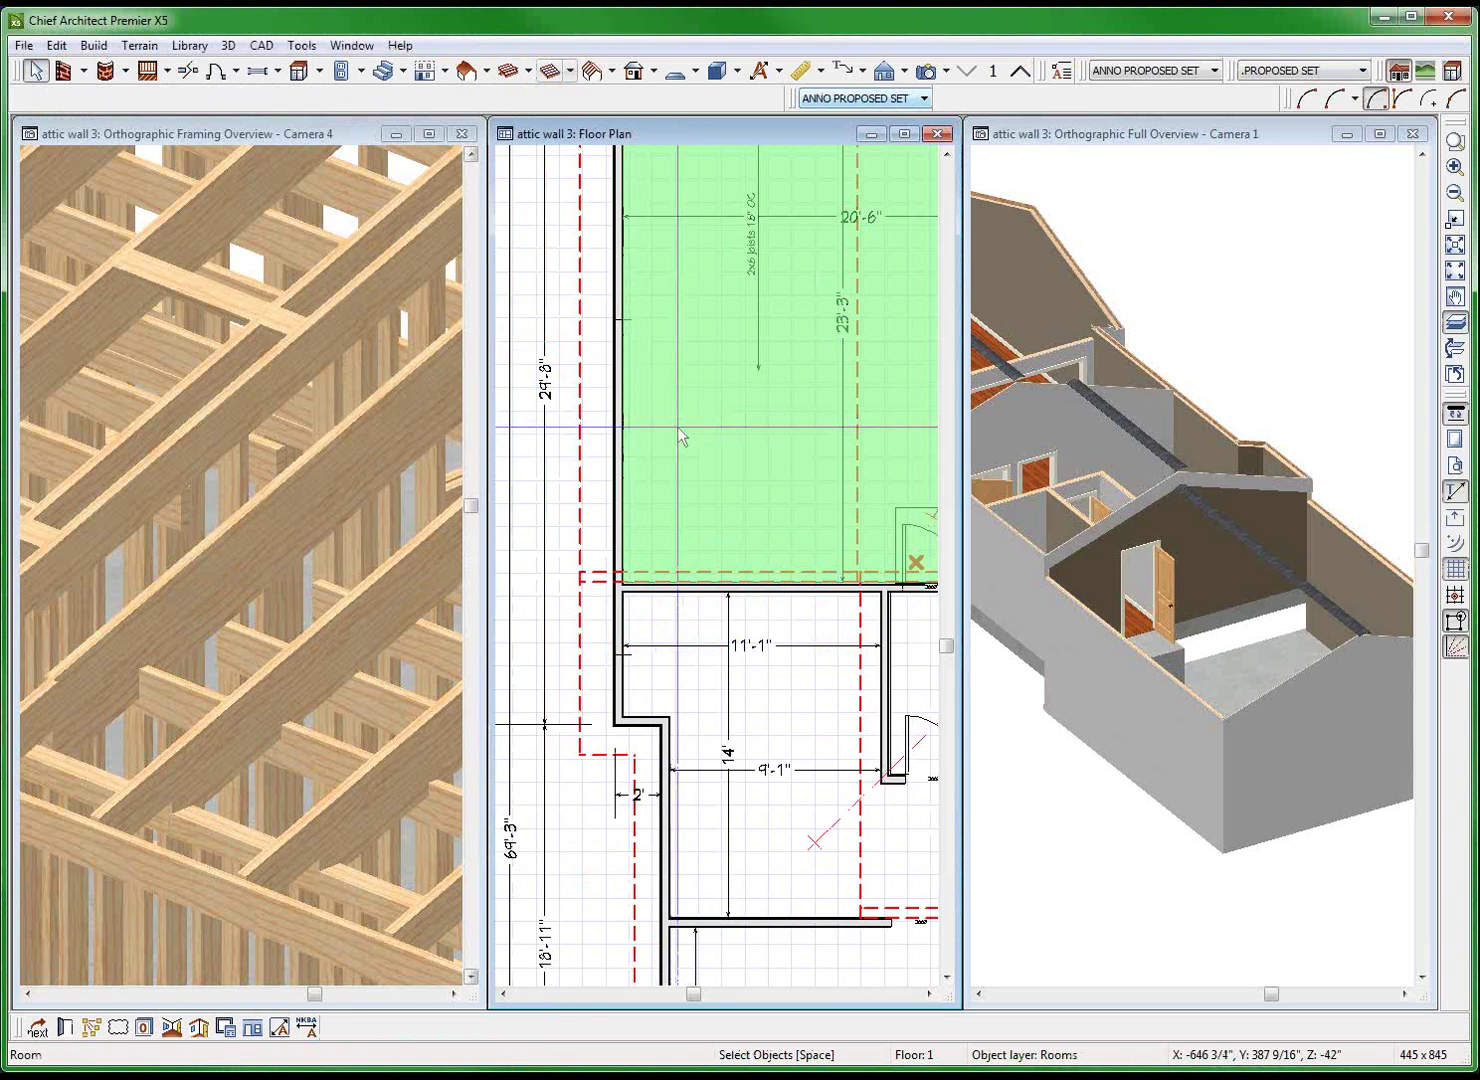
scroll(680, 436, down, 2)
scroll(717, 347, down, 2)
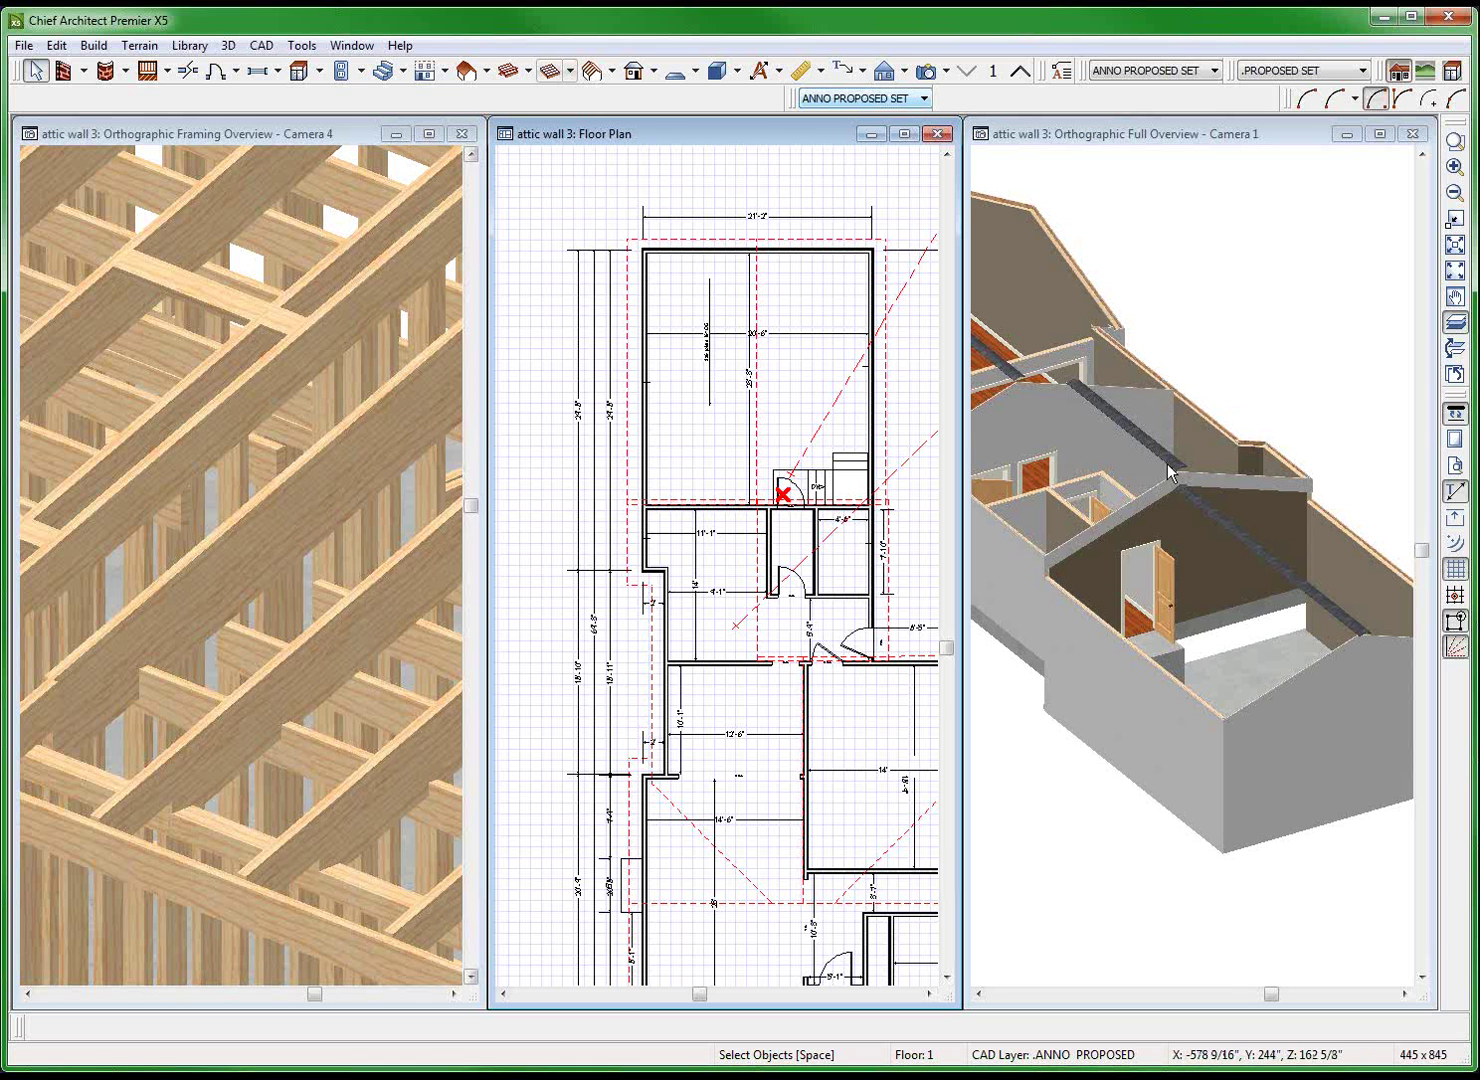
click(1219, 588)
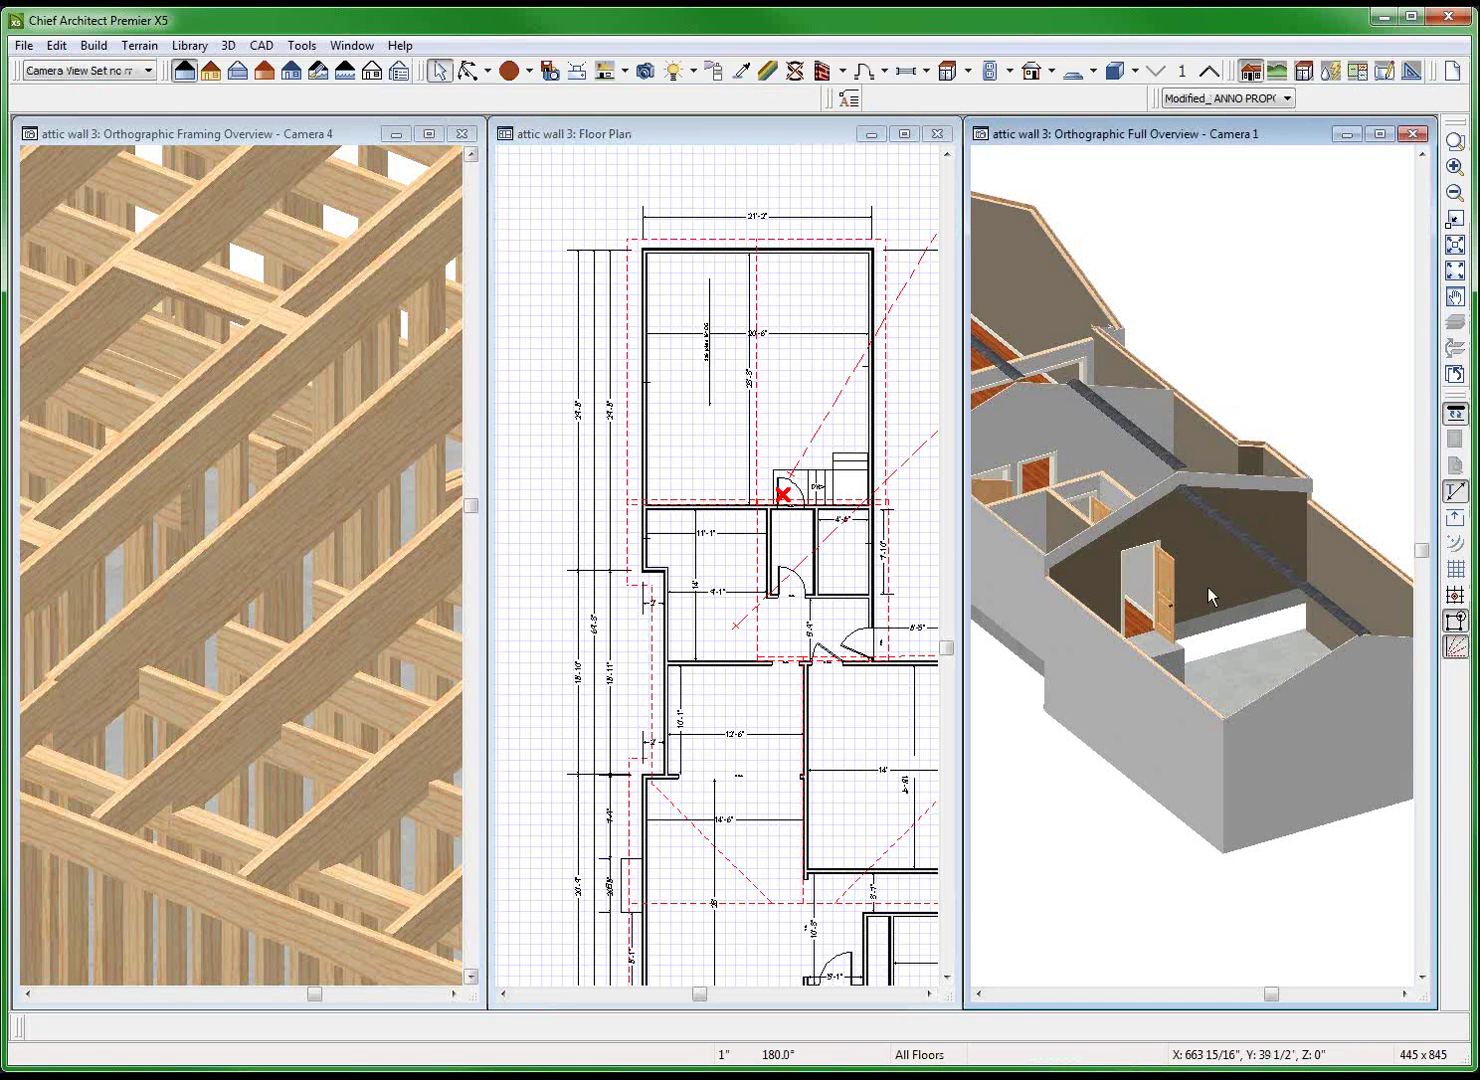
scroll(1208, 588, up, 2)
scroll(1270, 558, down, 1)
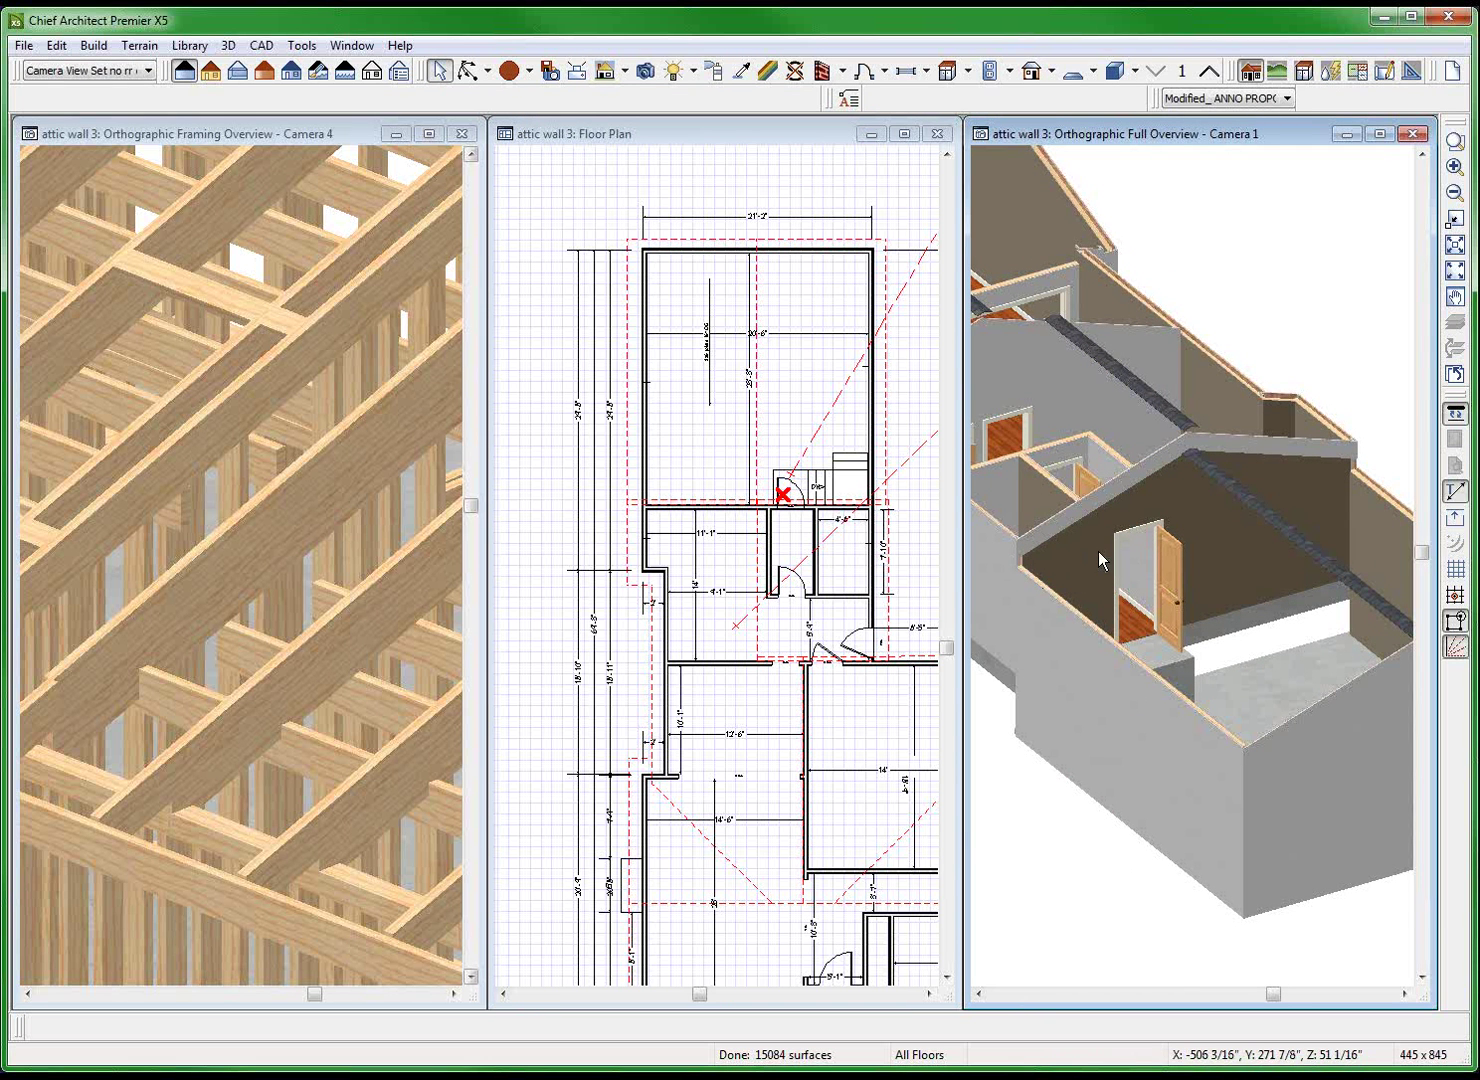
click(1084, 586)
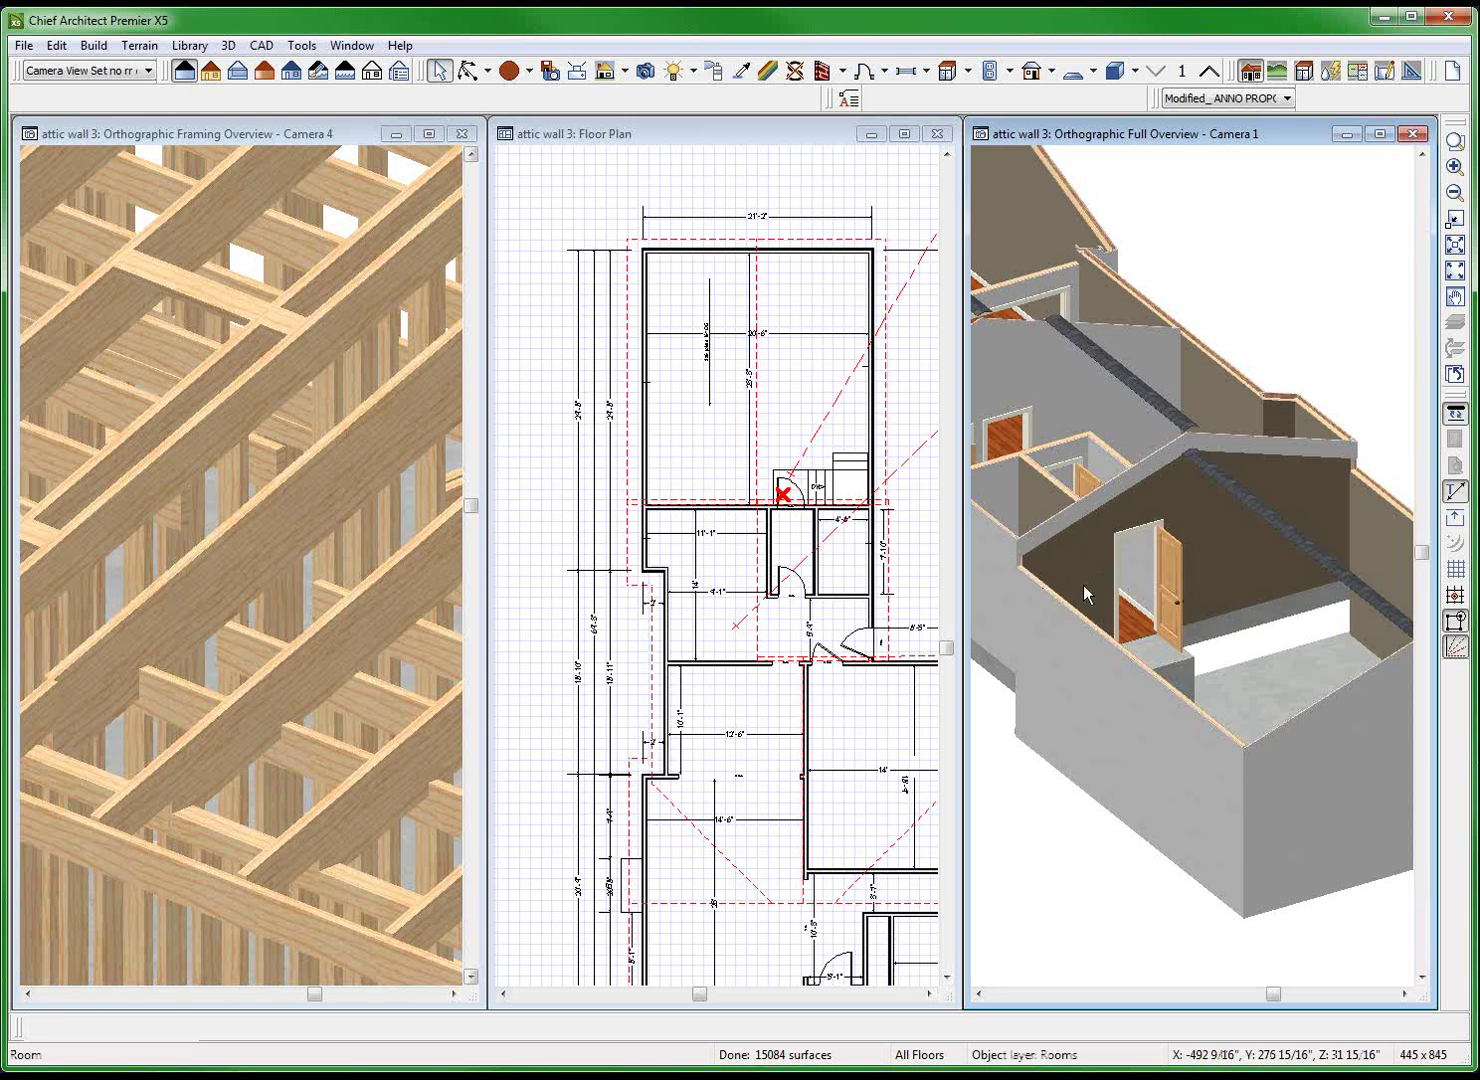
key(Tab)
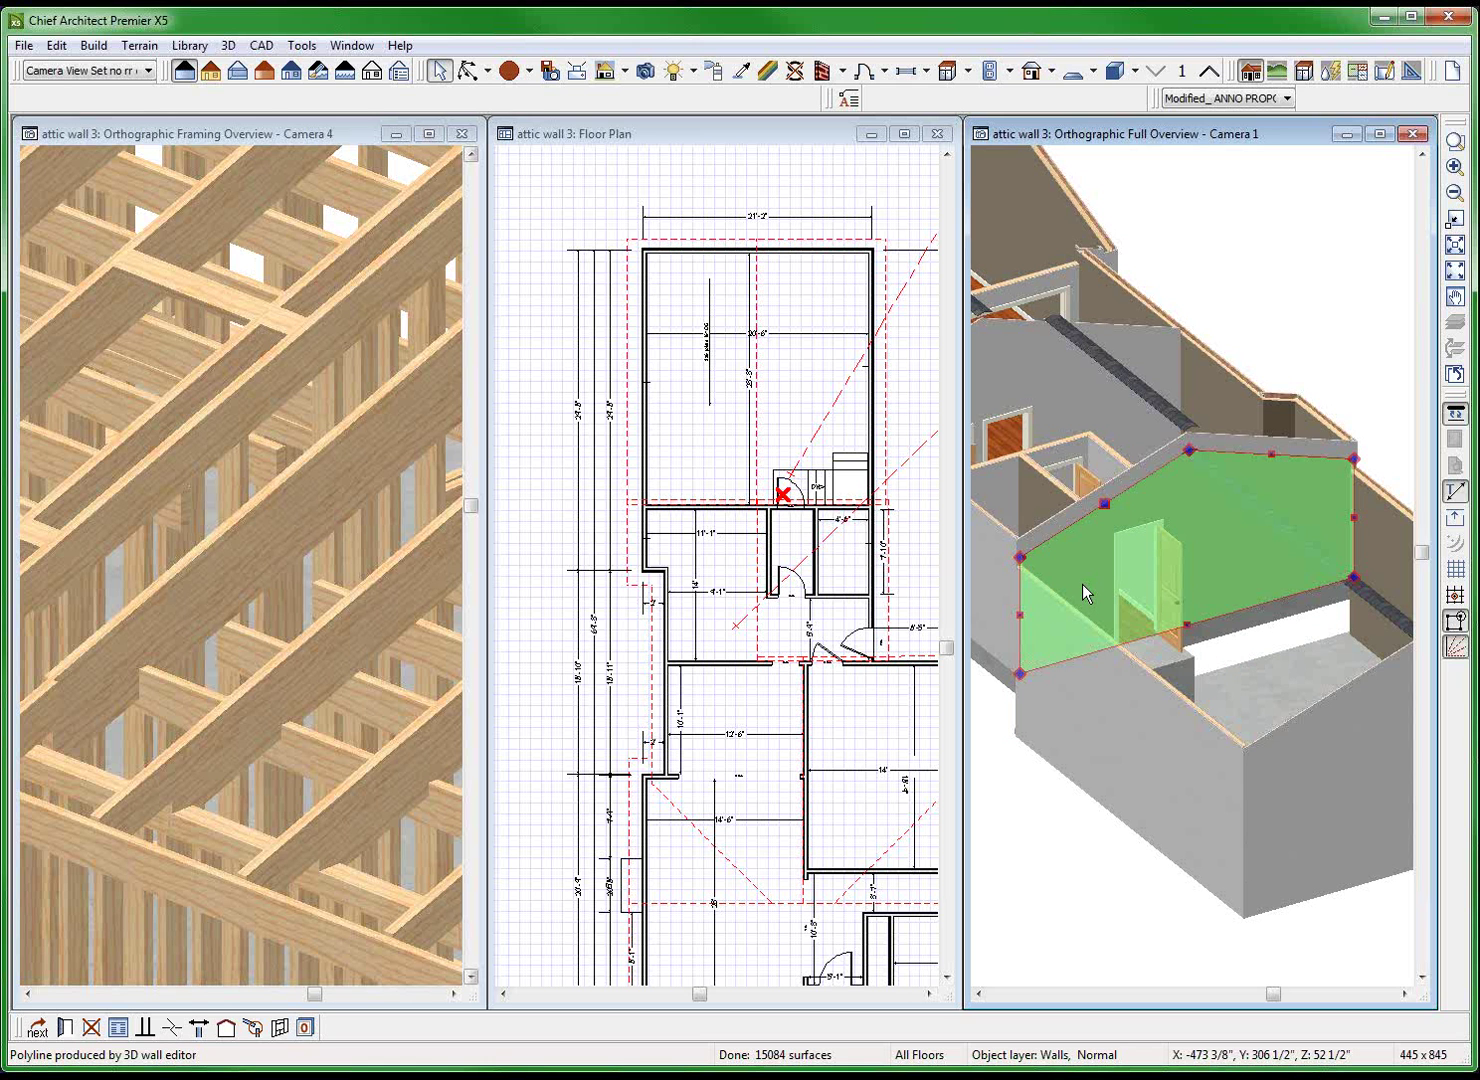
Turn off Balloon Through Ceiling for the selected gable wall and rebuild the model.
key(Return)
click(110, 246)
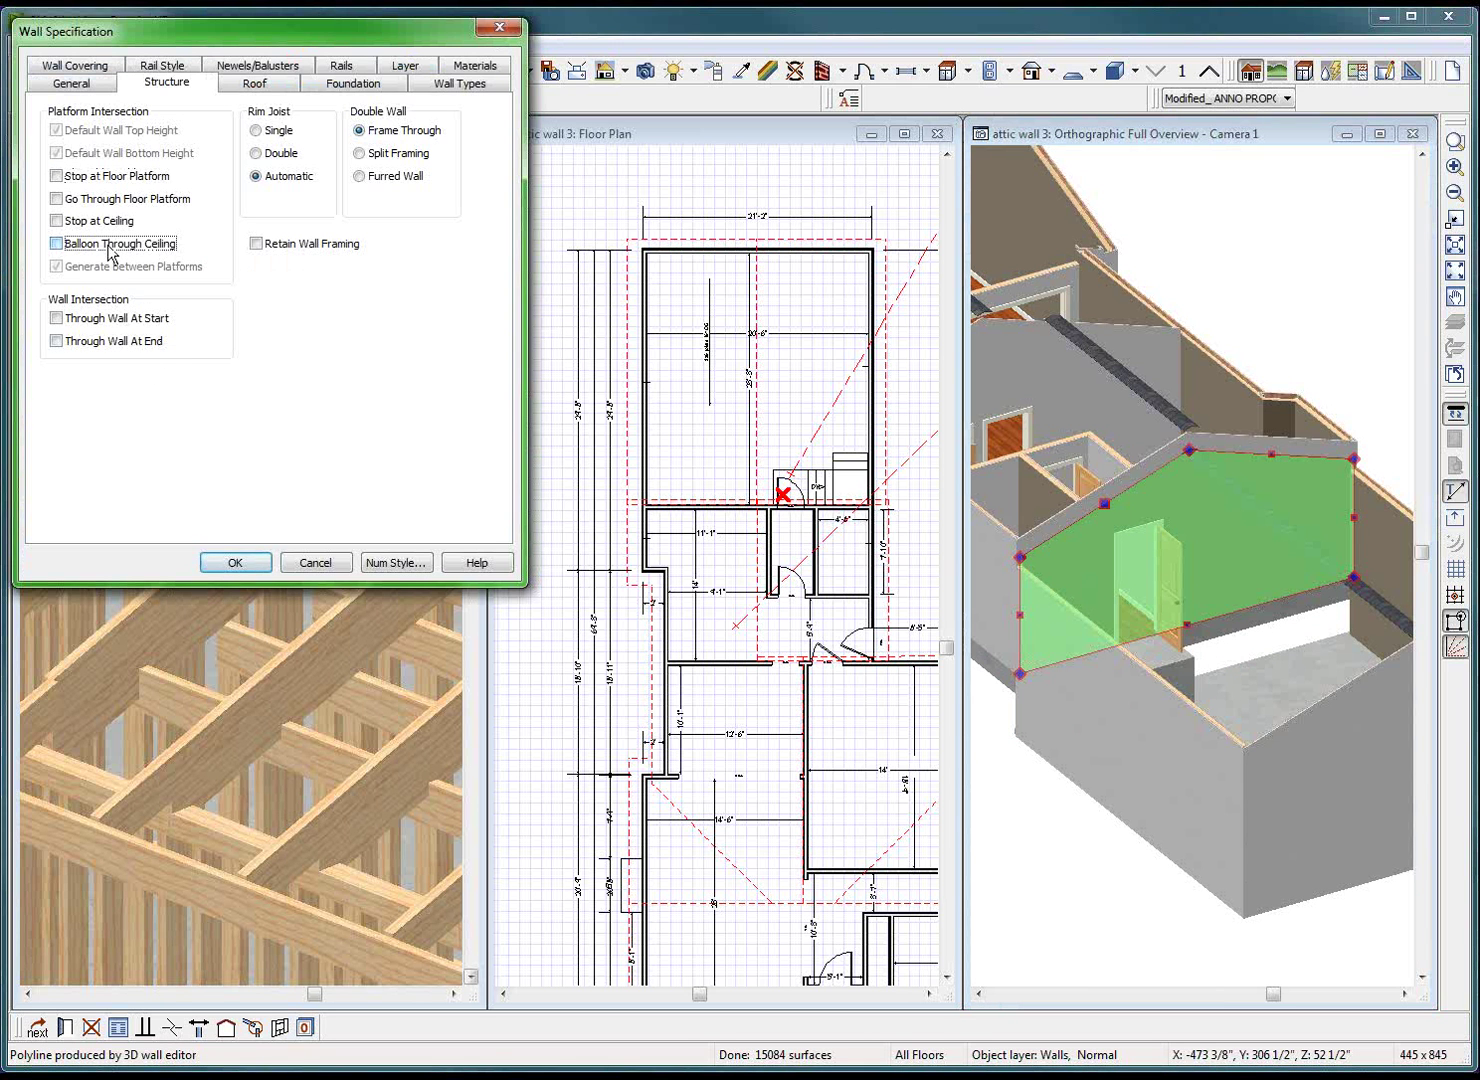
click(237, 565)
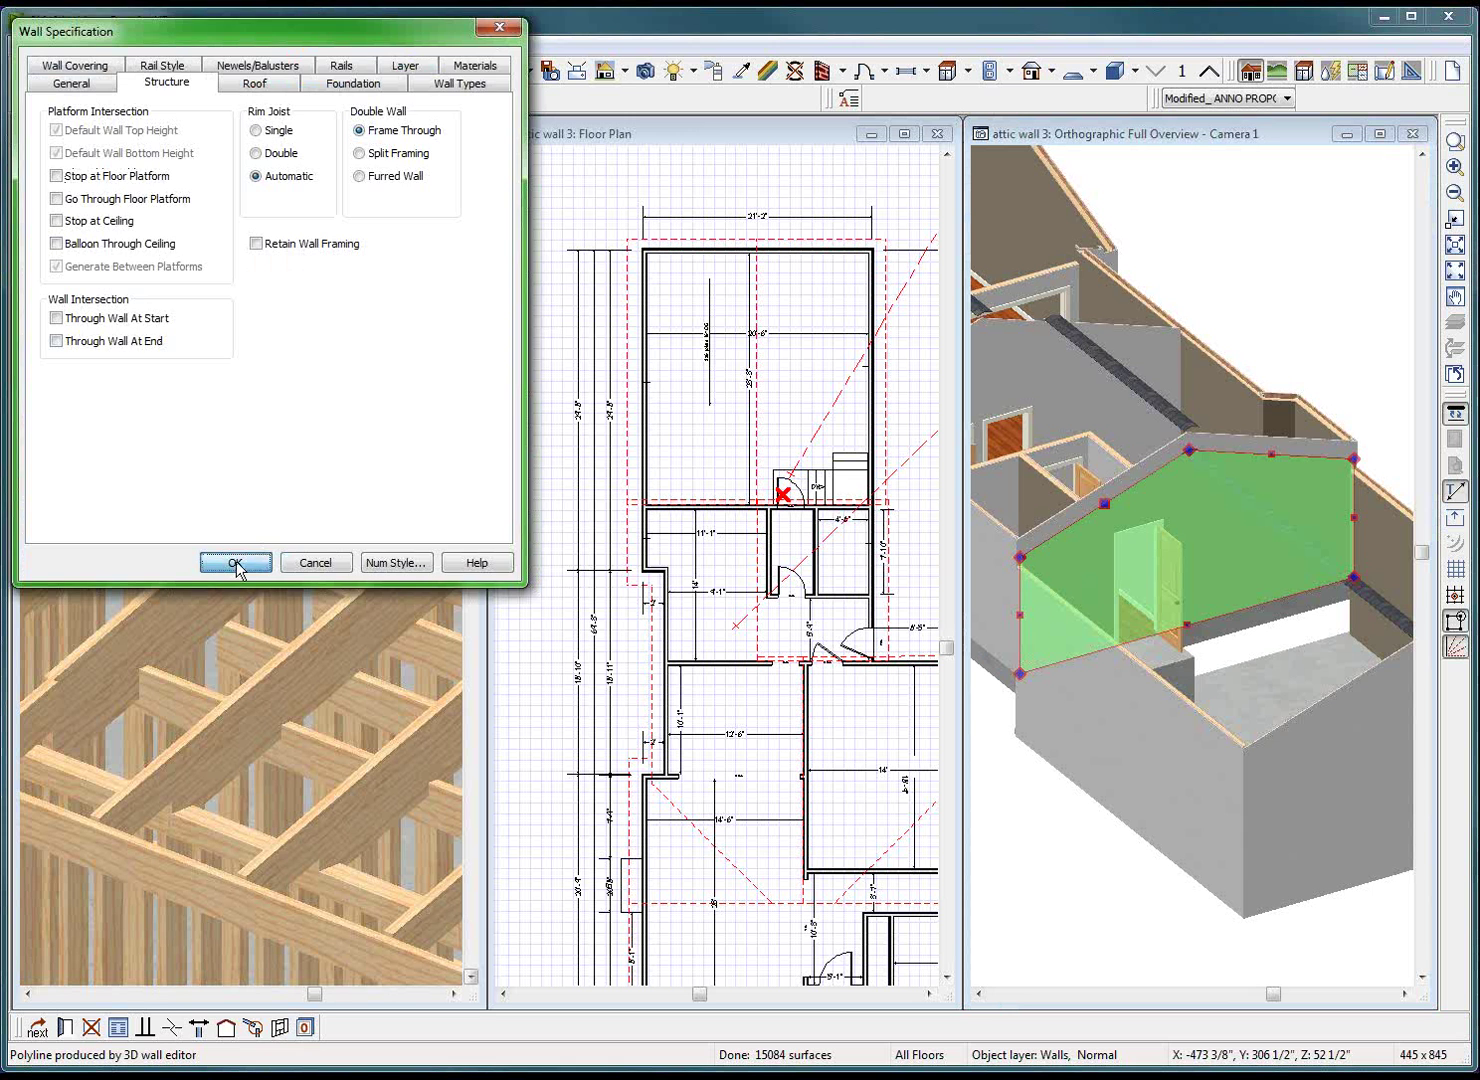
click(237, 565)
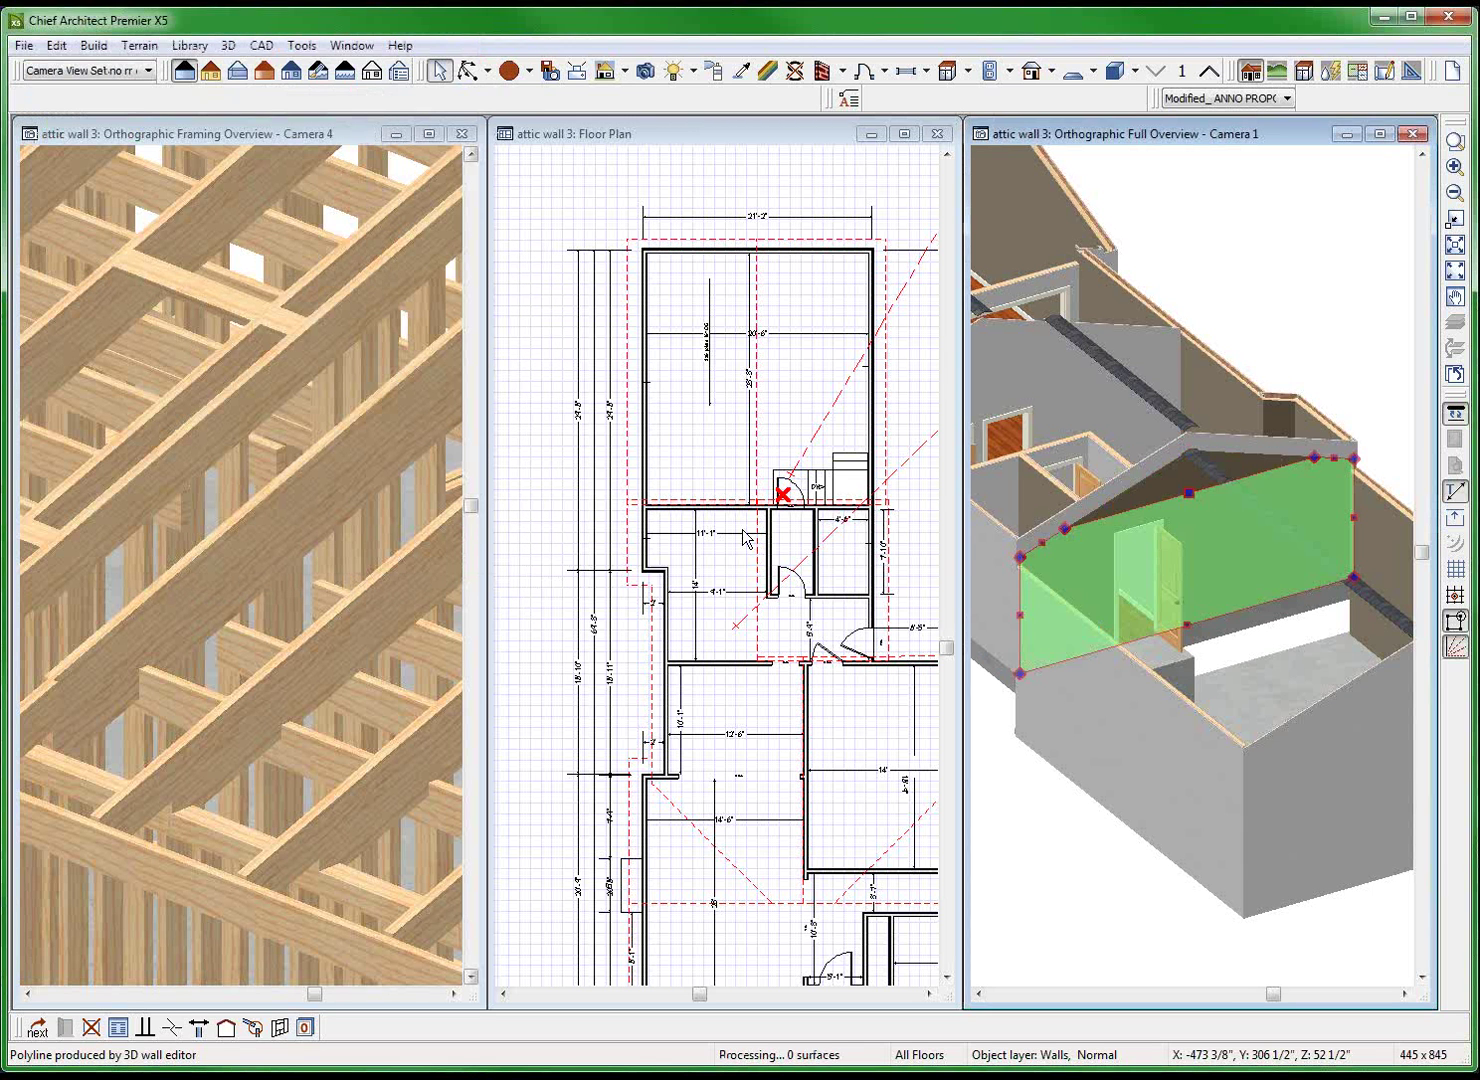
Reselect the gable wall in the 3D overview, trying its triangular upper portion and the room.
click(1097, 567)
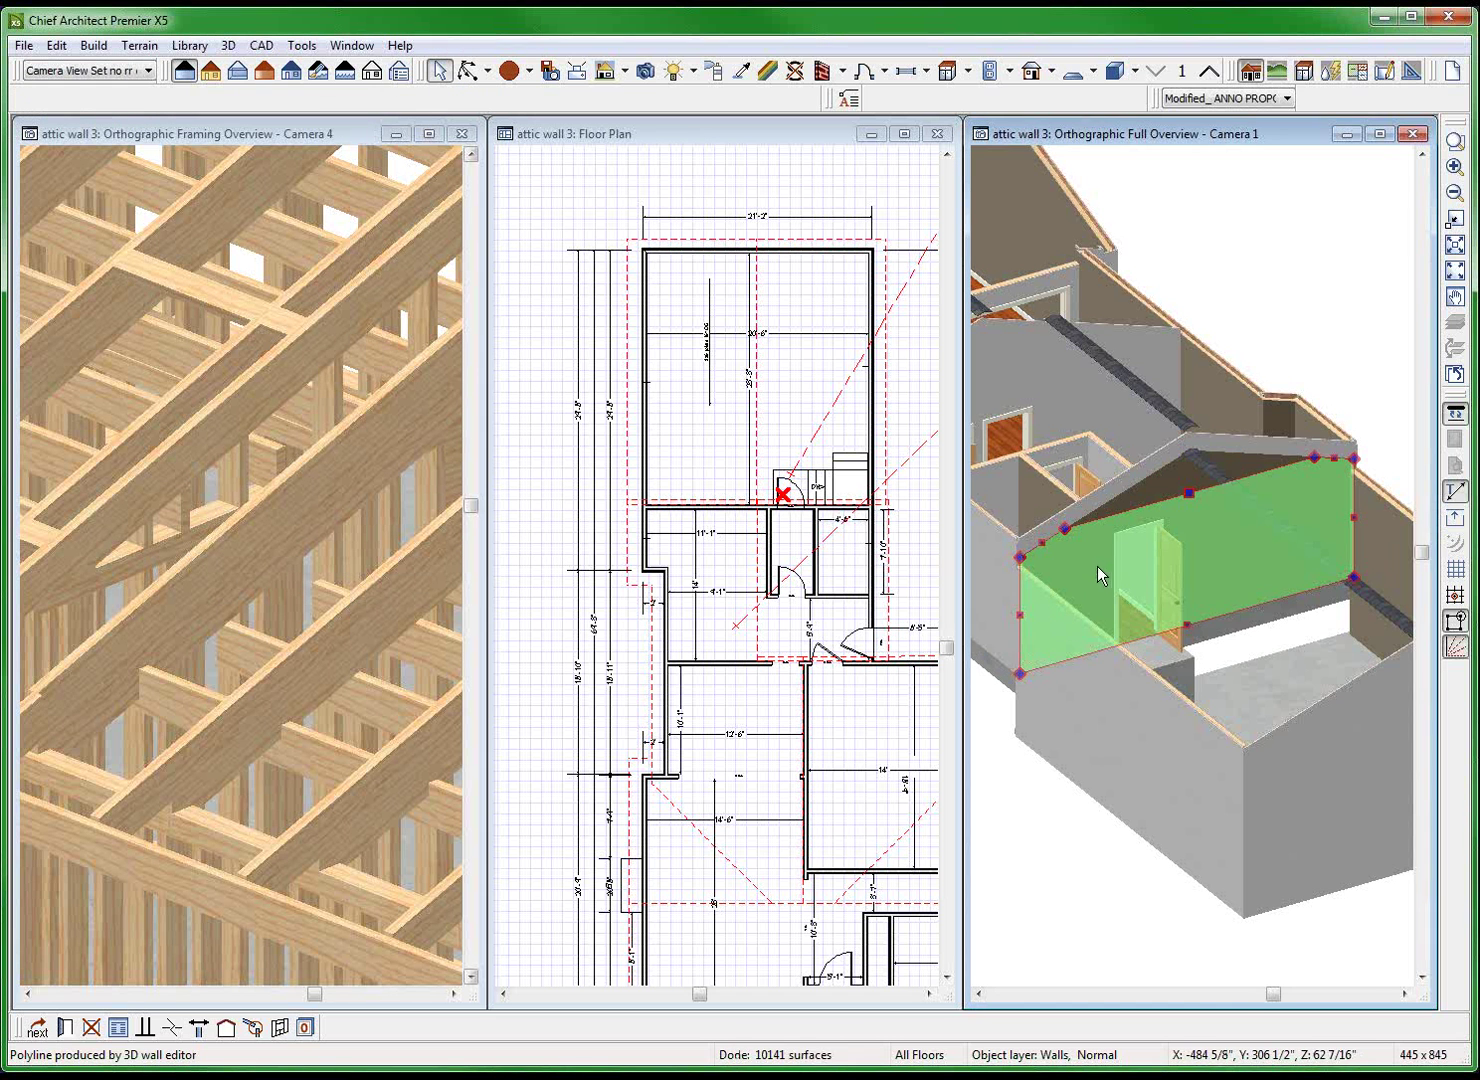
scroll(1076, 556, up, 1)
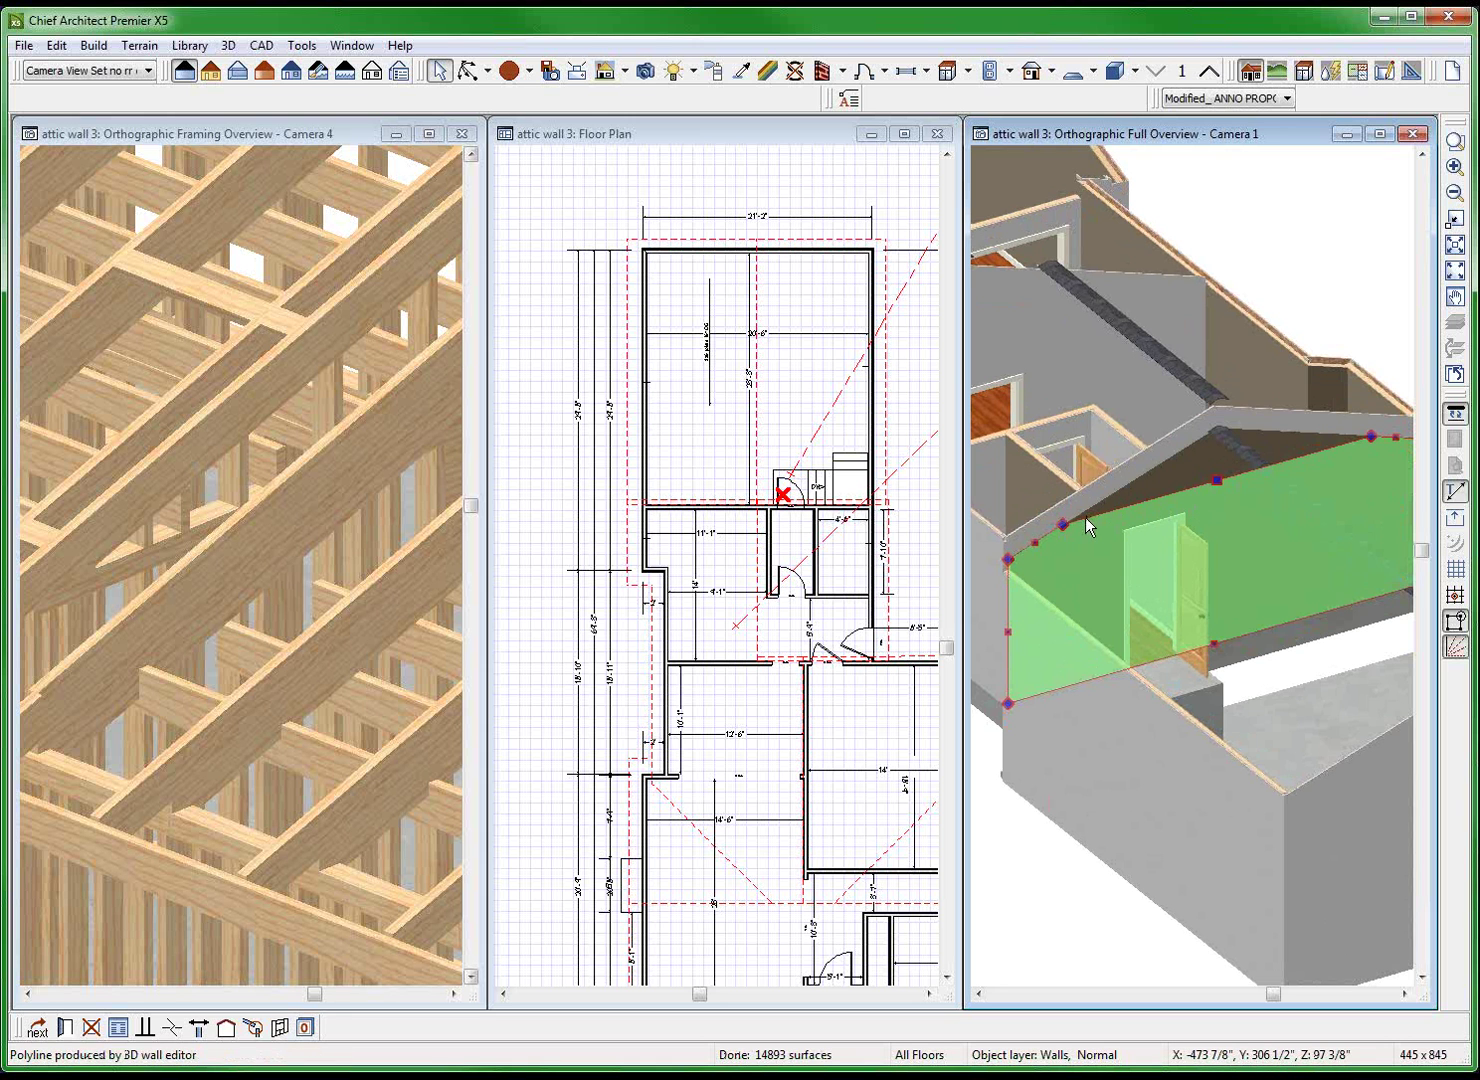
click(1153, 484)
click(1149, 459)
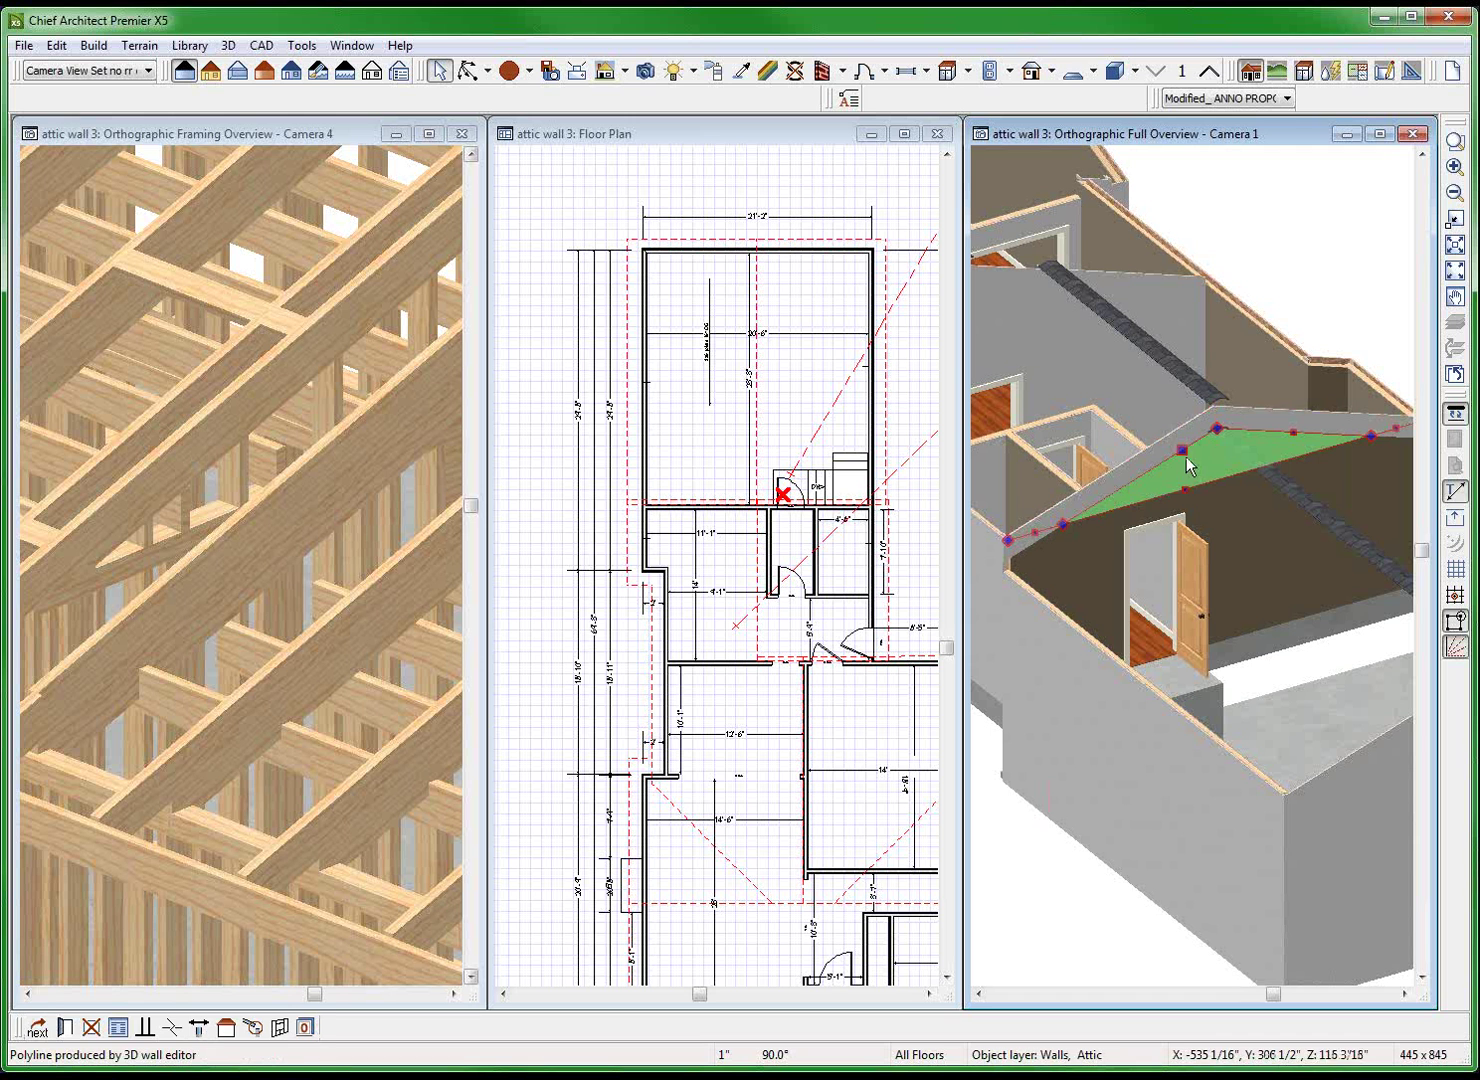
drag(1158, 446, 1188, 467)
click(1243, 530)
click(1242, 530)
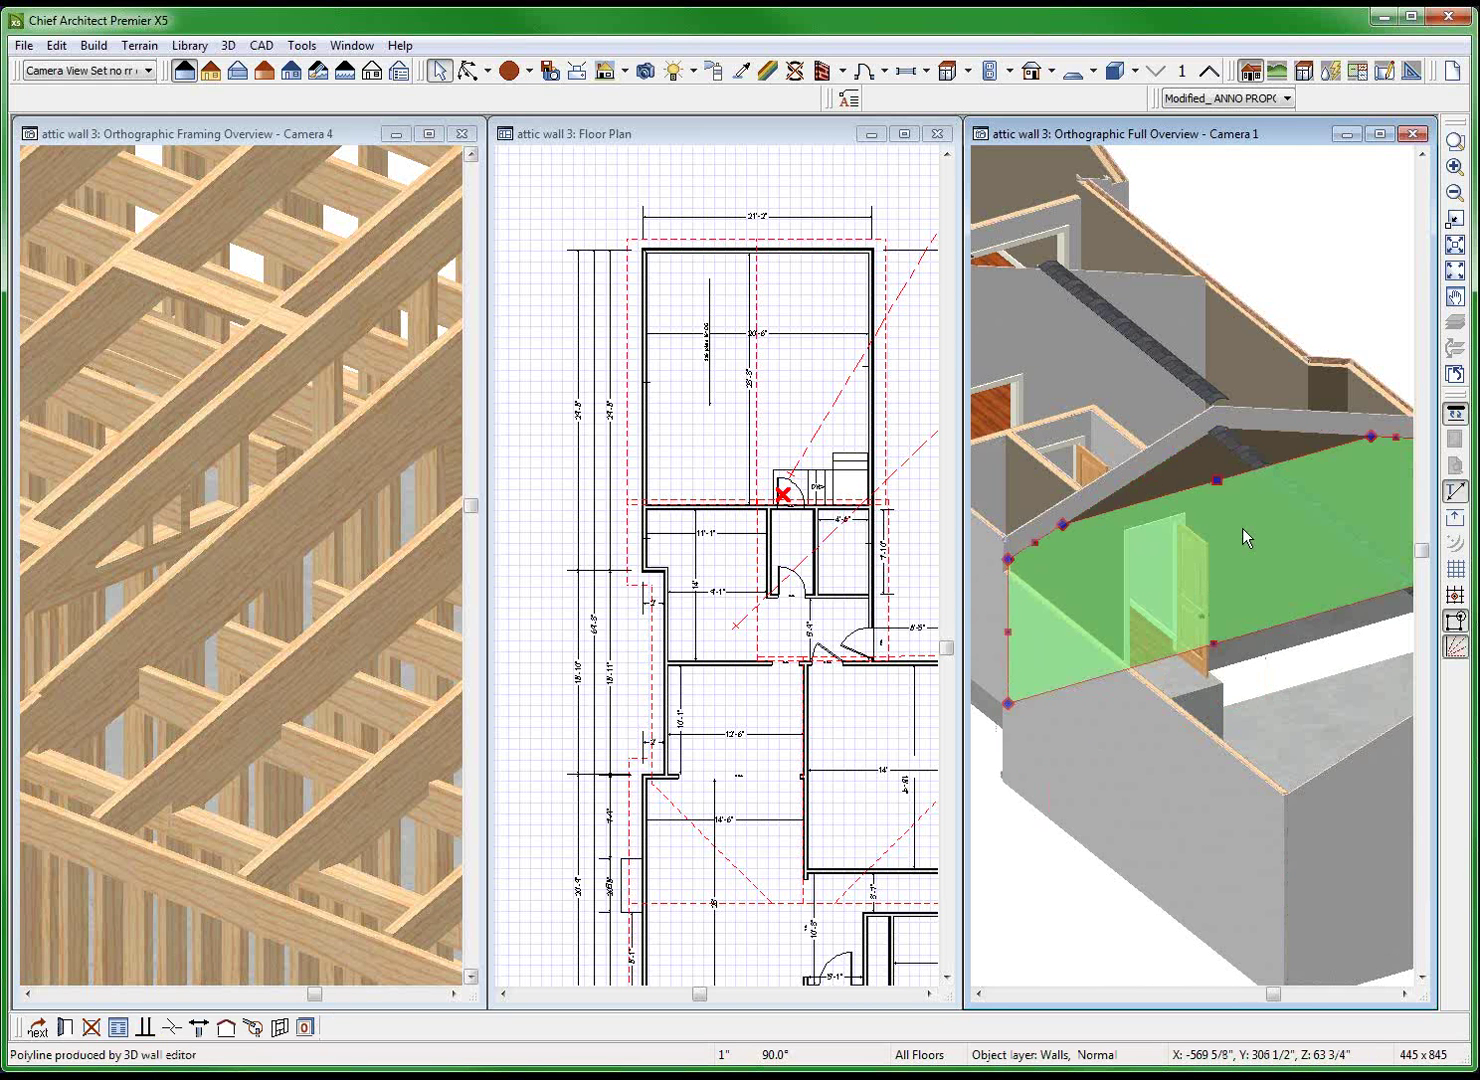
scroll(990, 567, up, 2)
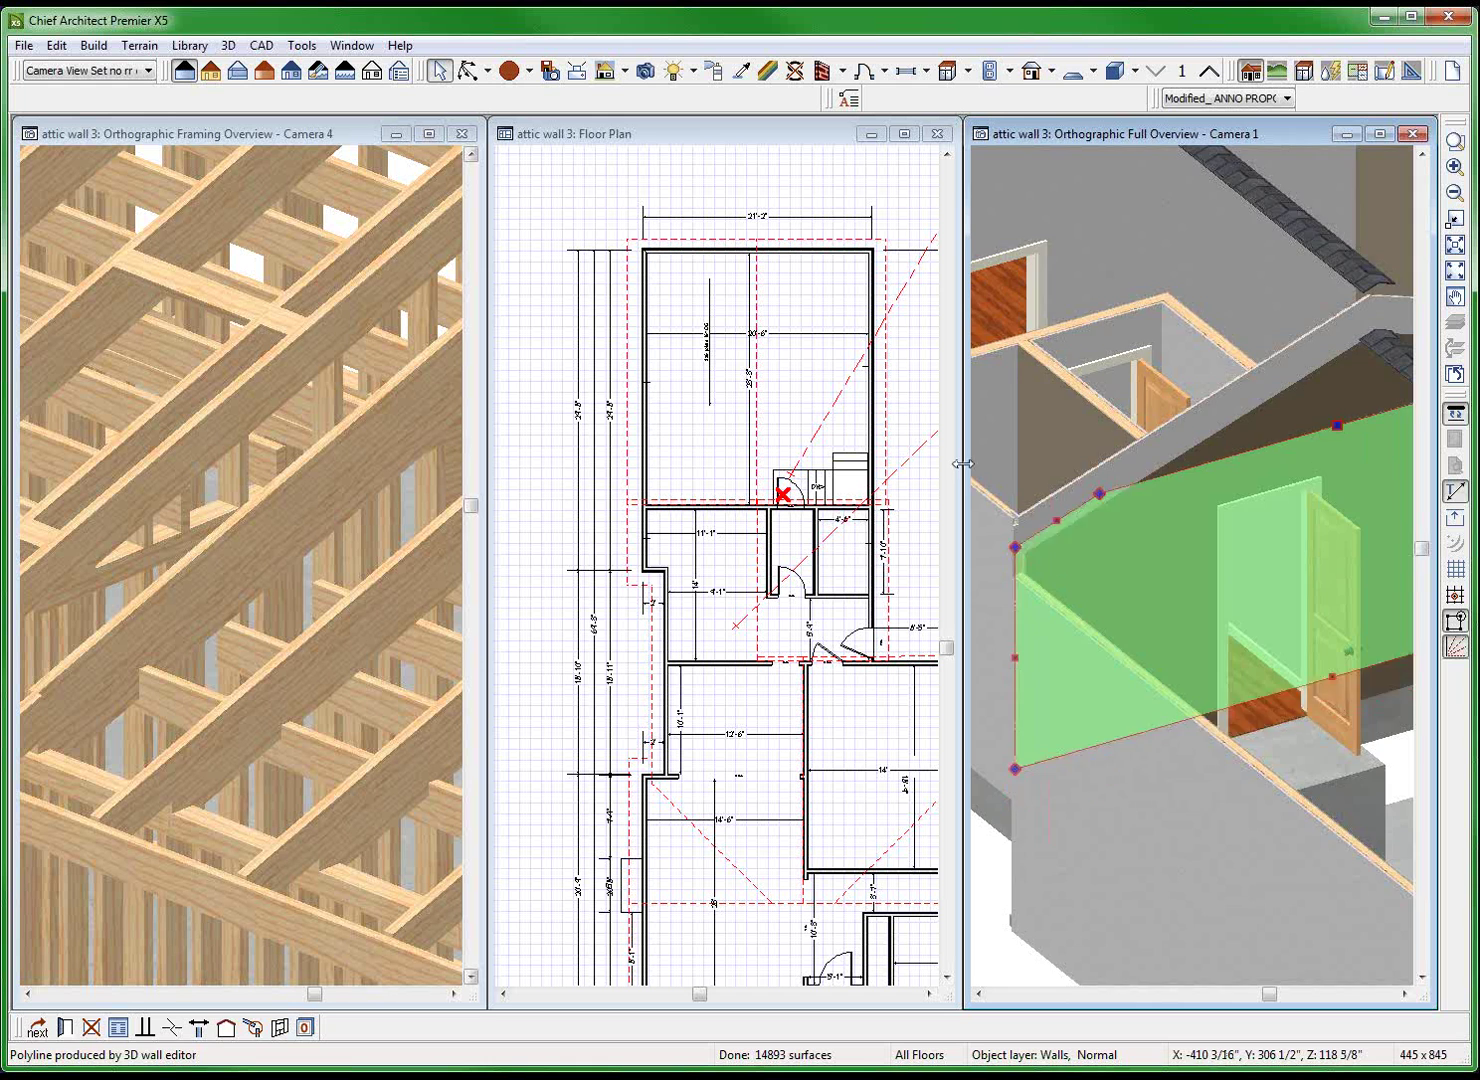
scroll(974, 480, down, 2)
scroll(974, 480, down, 1)
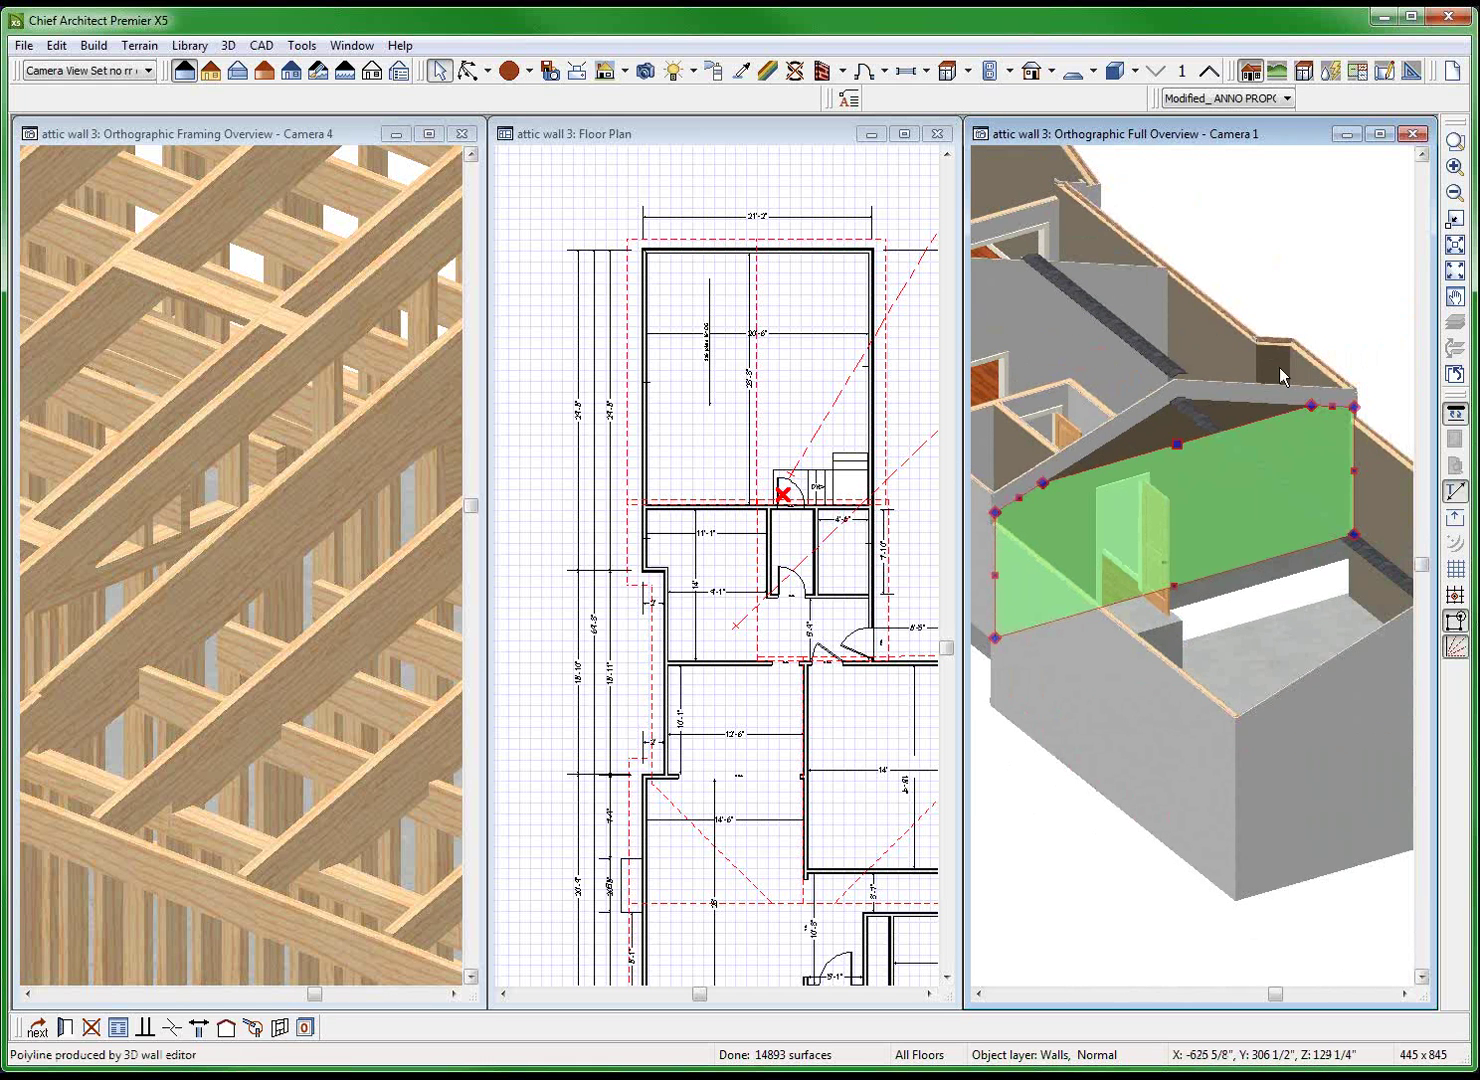
scroll(1278, 366, up, 2)
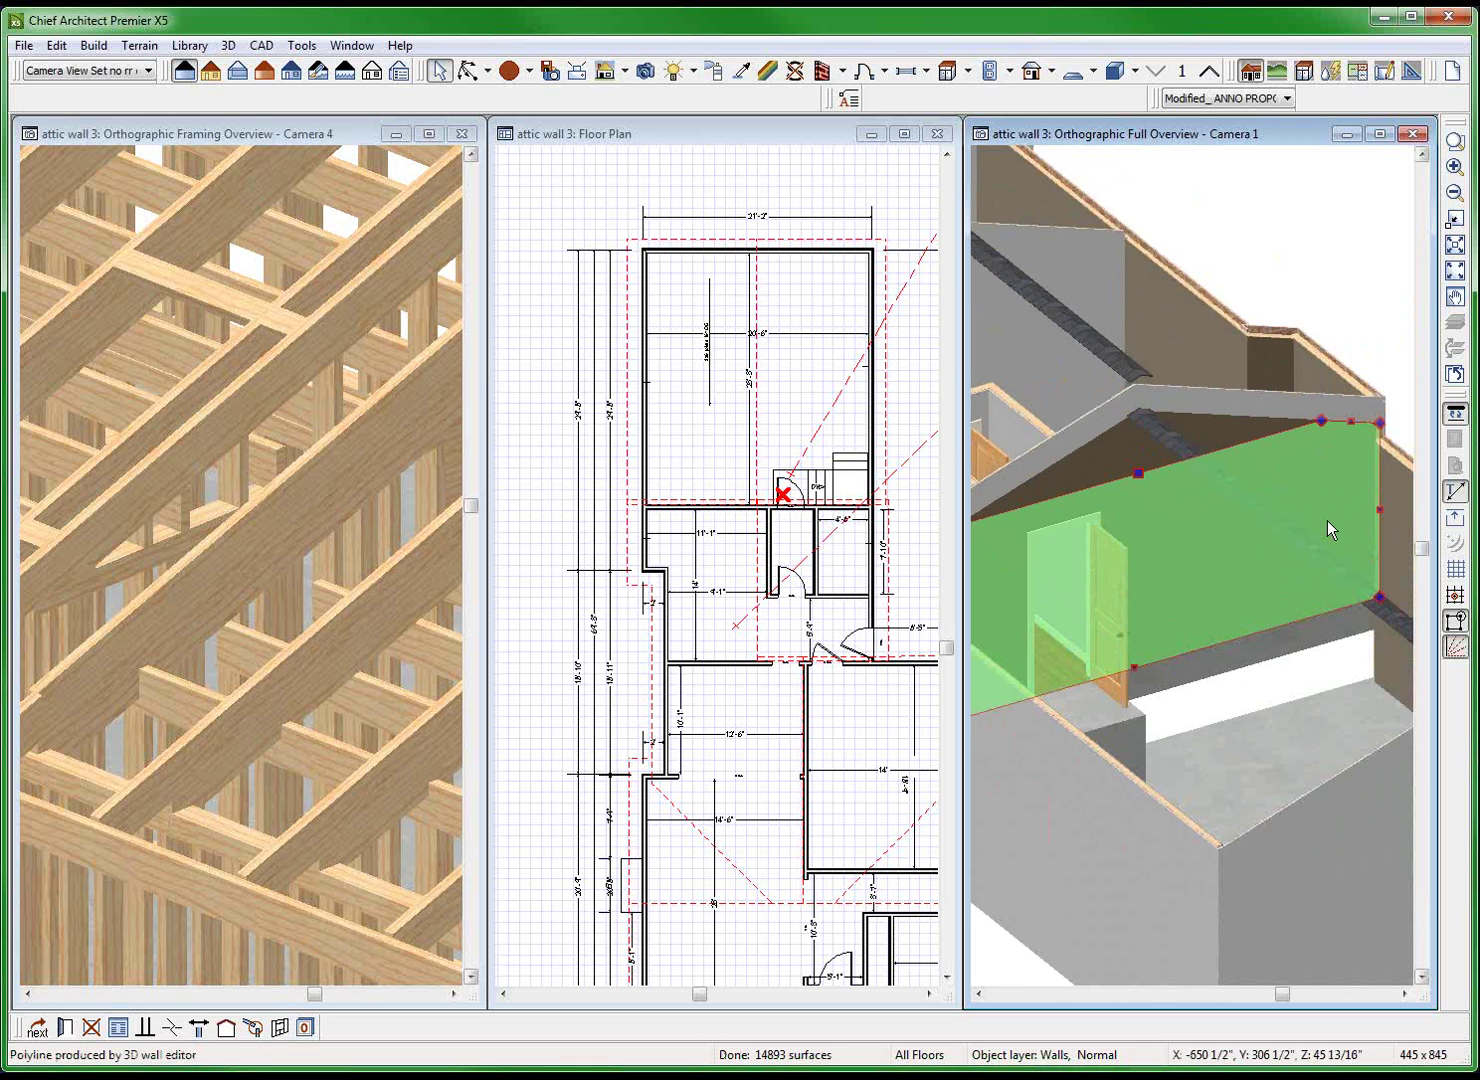
key(Delete)
Turn off Pony Wall for the gable wall on the Wall Types tab and rebuild.
click(1316, 484)
click(1317, 487)
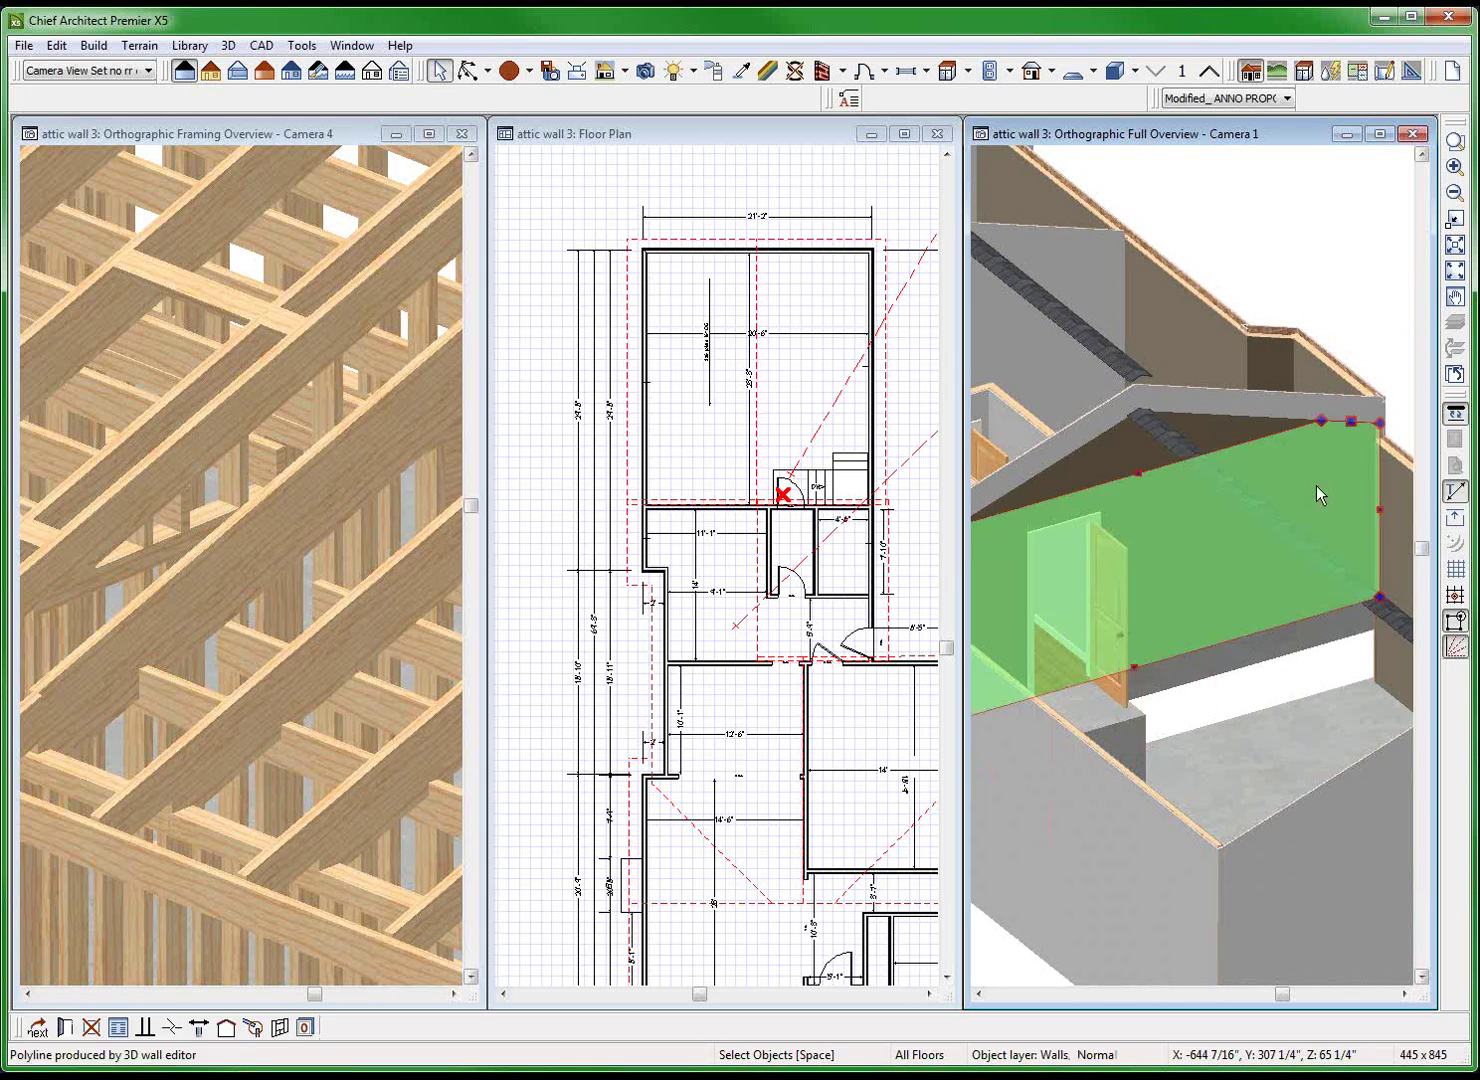
double_click(1317, 487)
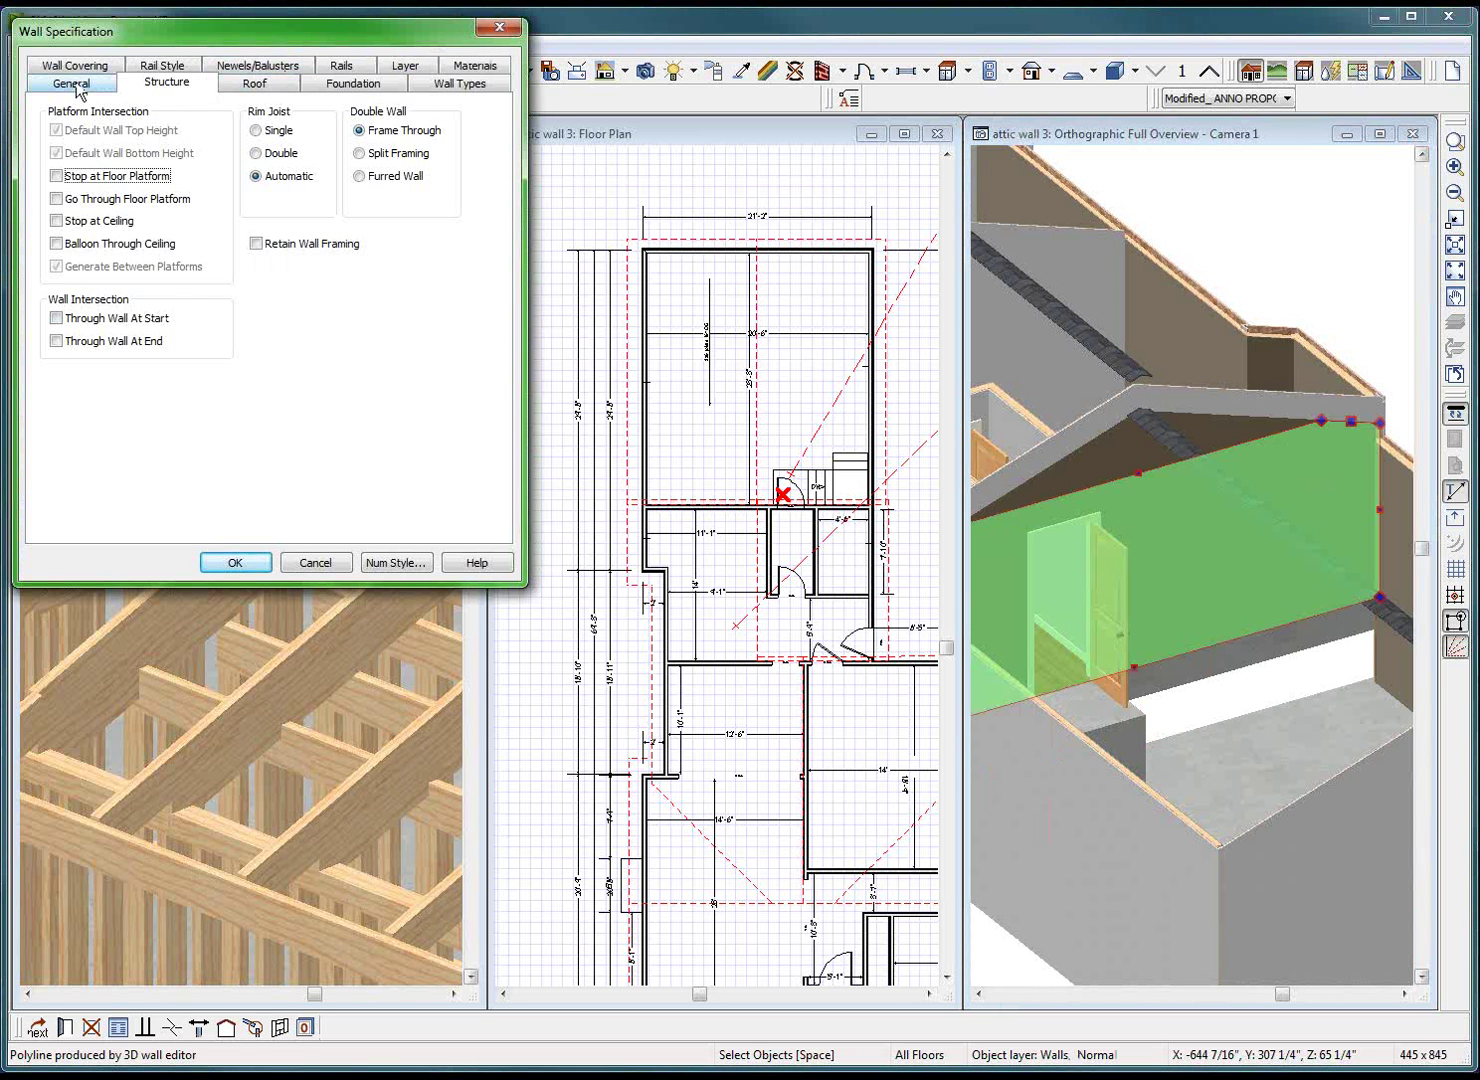
click(439, 83)
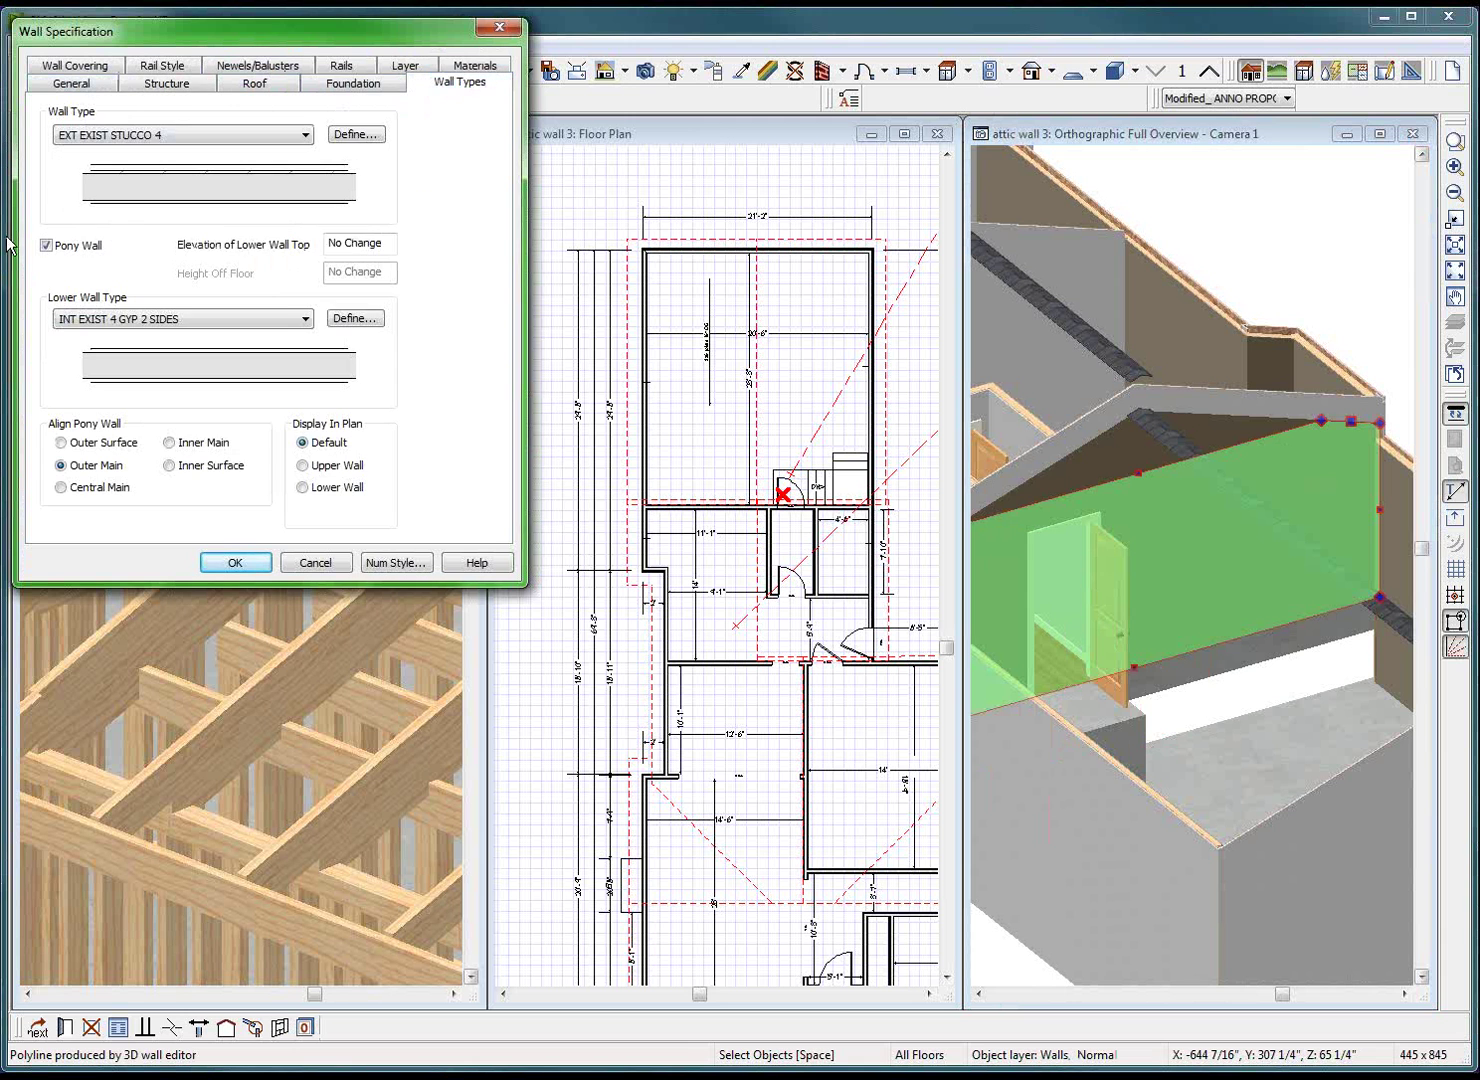
click(91, 252)
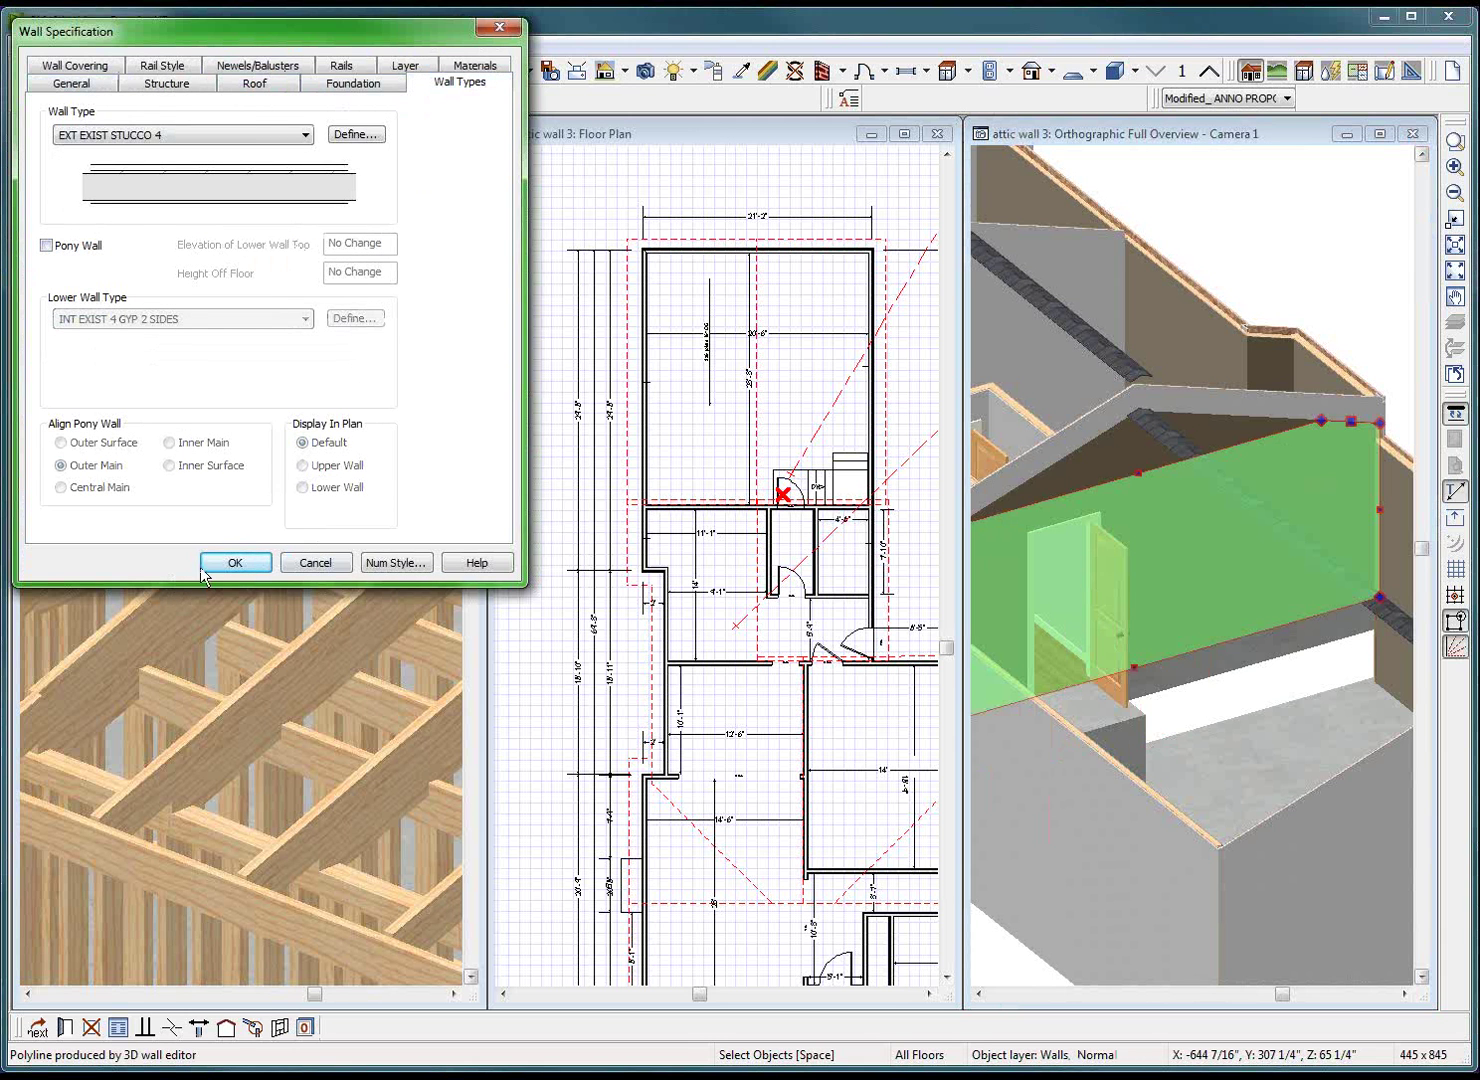
click(235, 565)
click(234, 565)
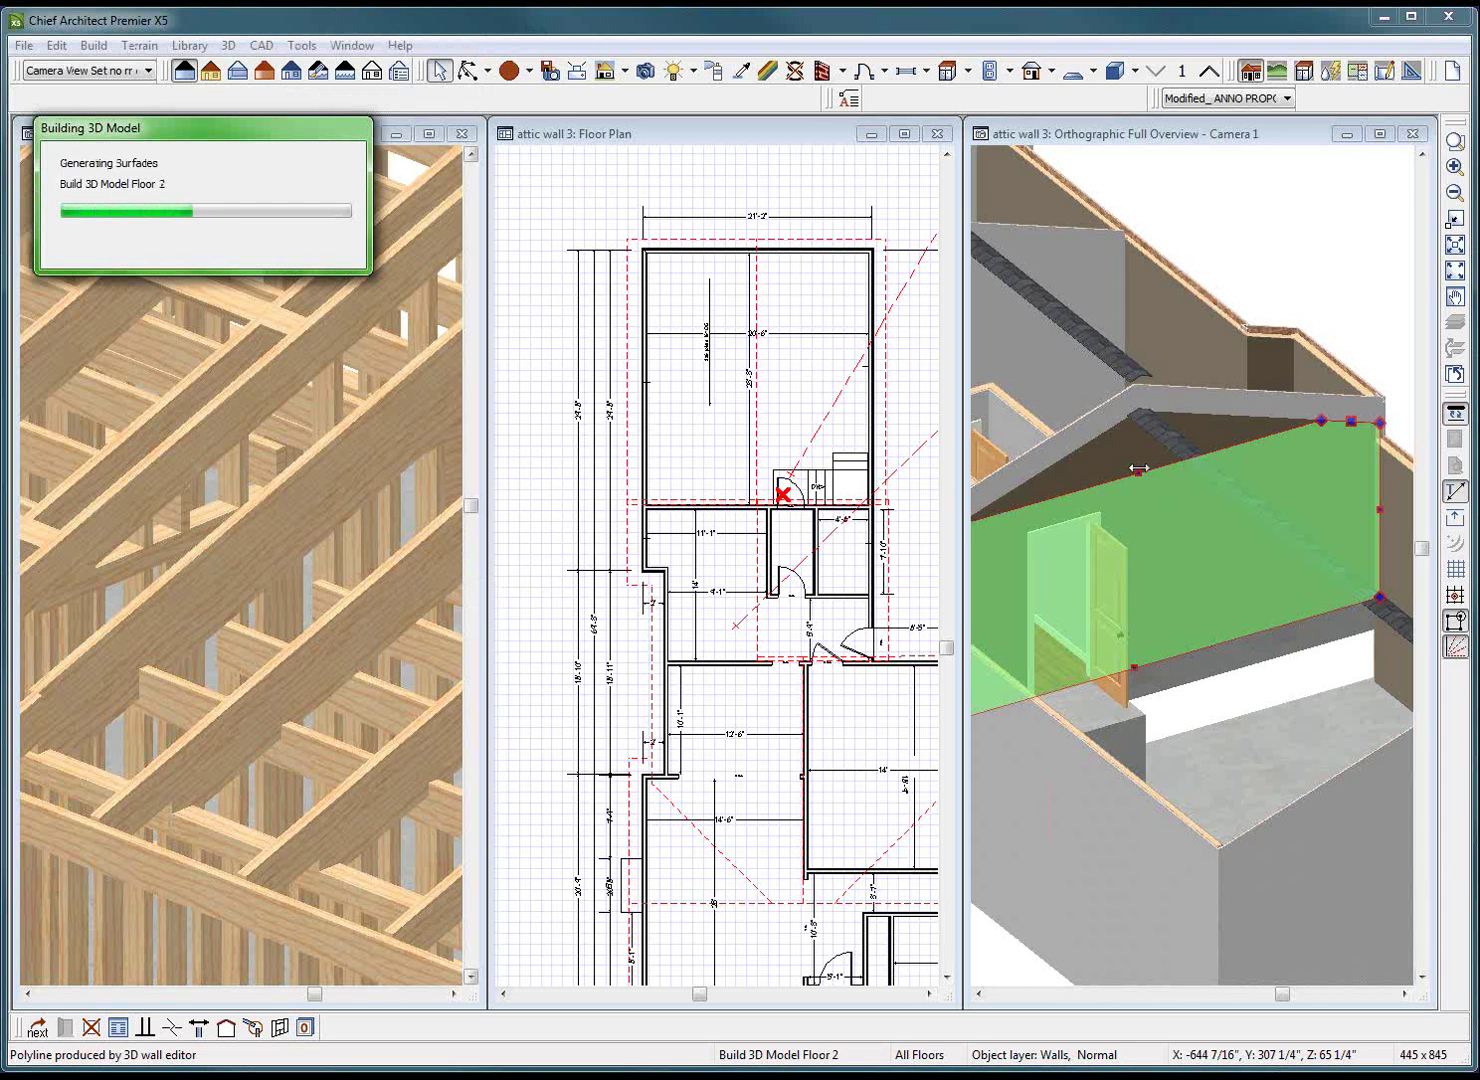
click(1234, 540)
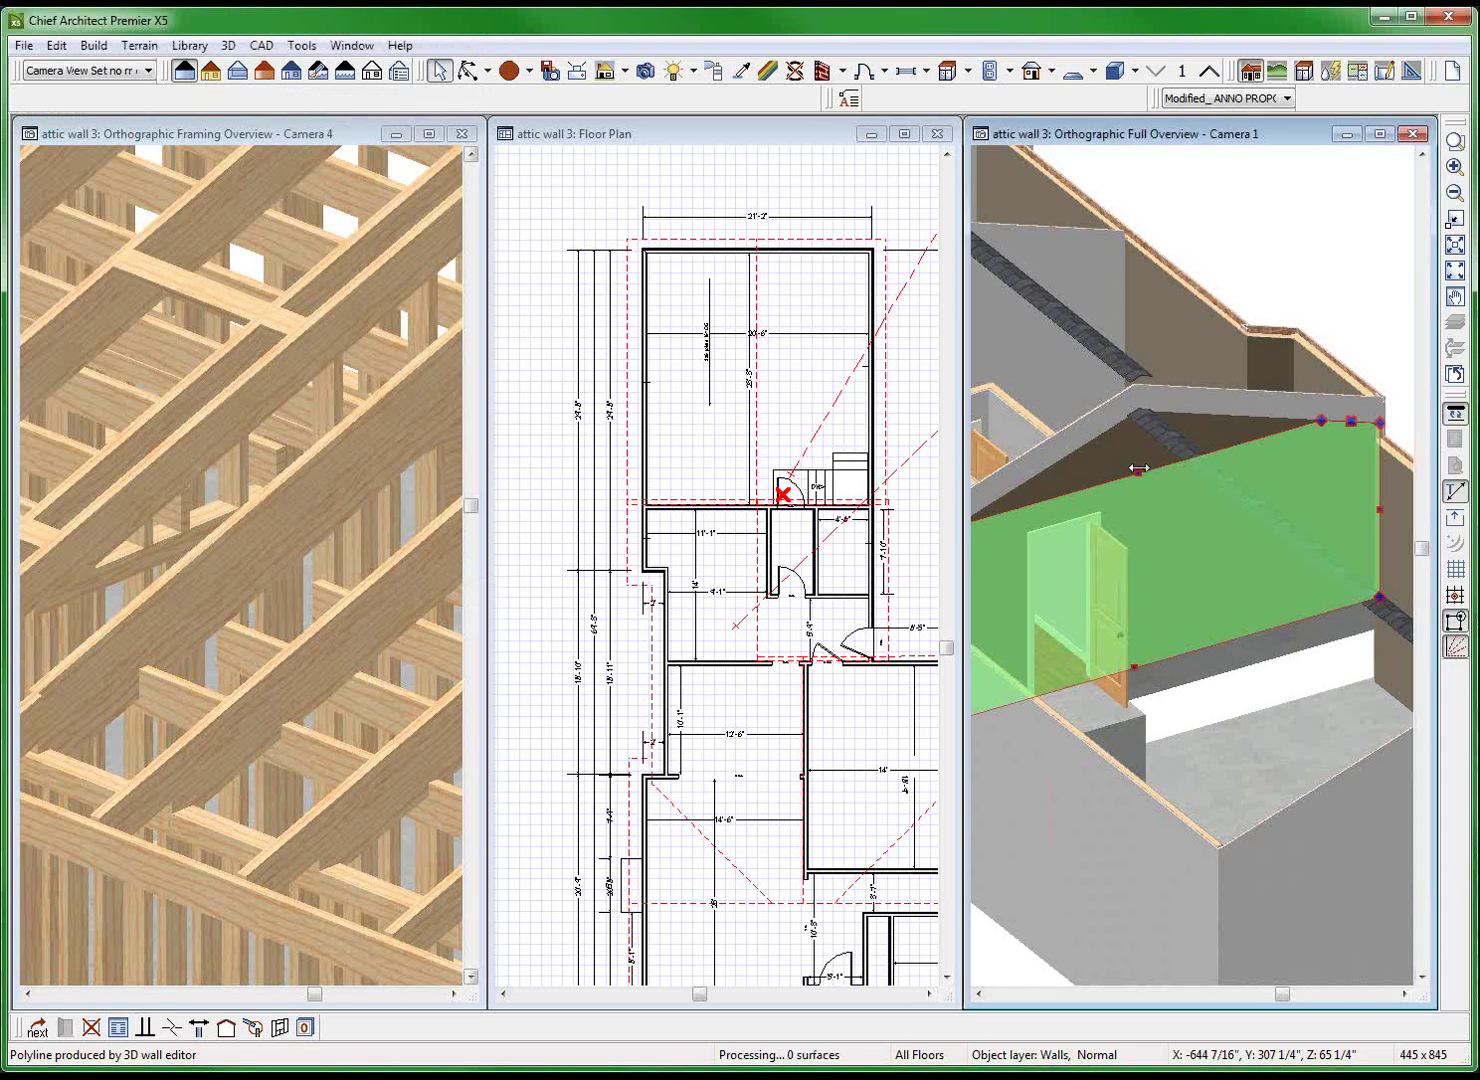
Reopen the gable wall's specification and apply it with Pony Wall back on.
click(1234, 540)
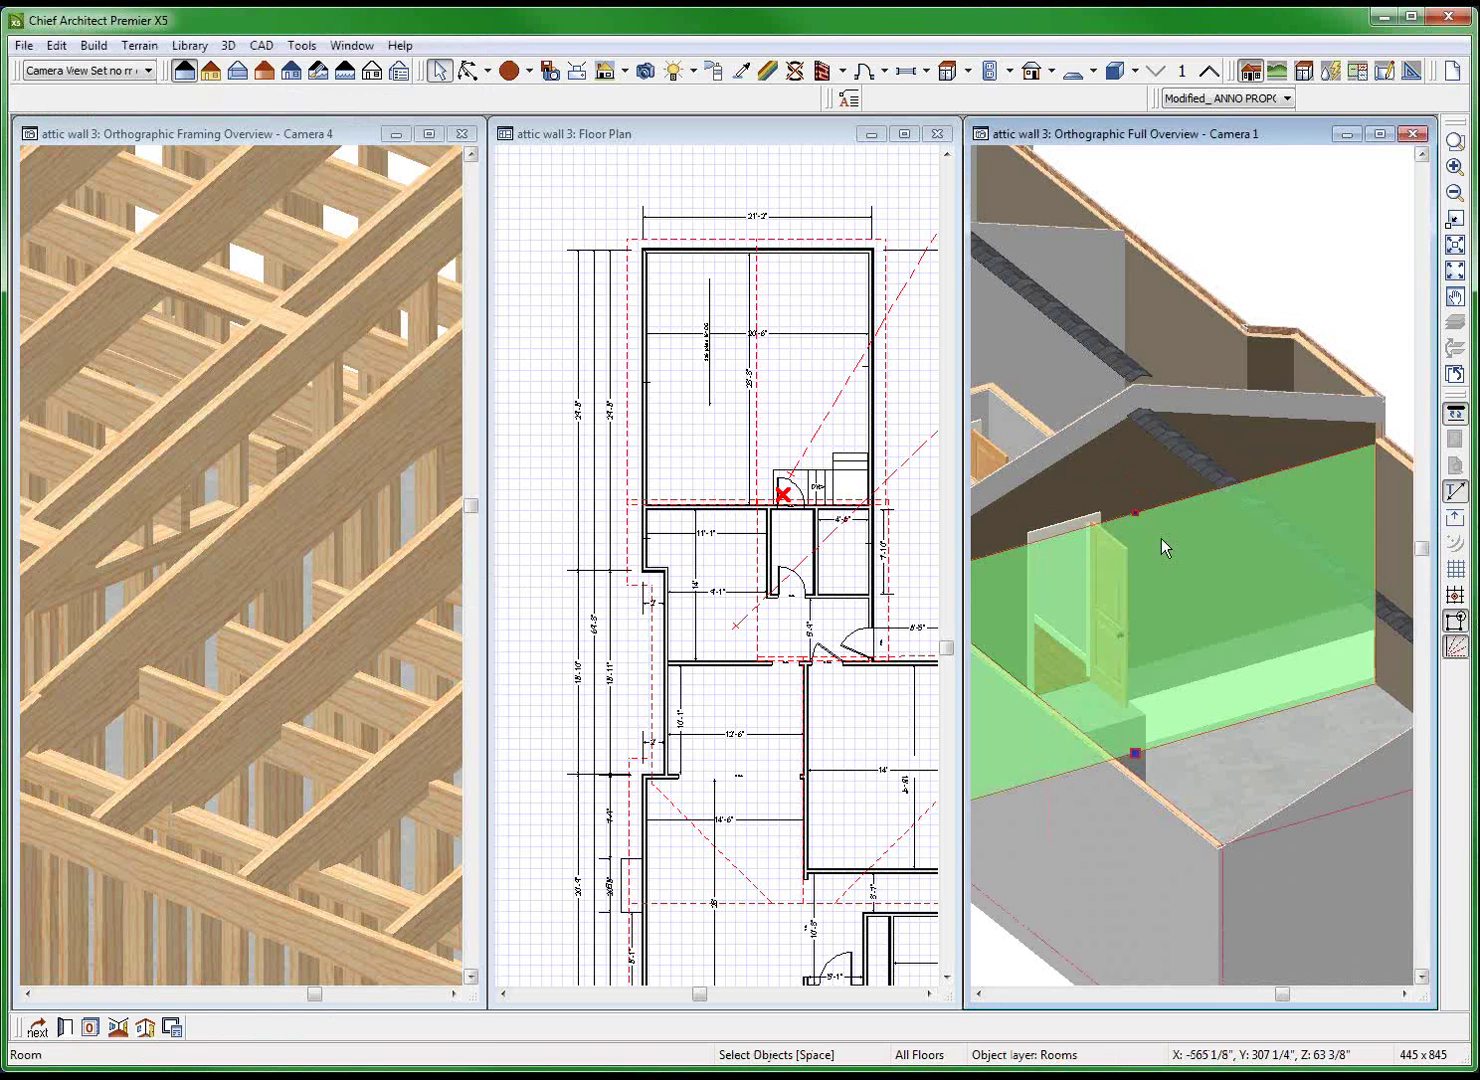
click(1203, 536)
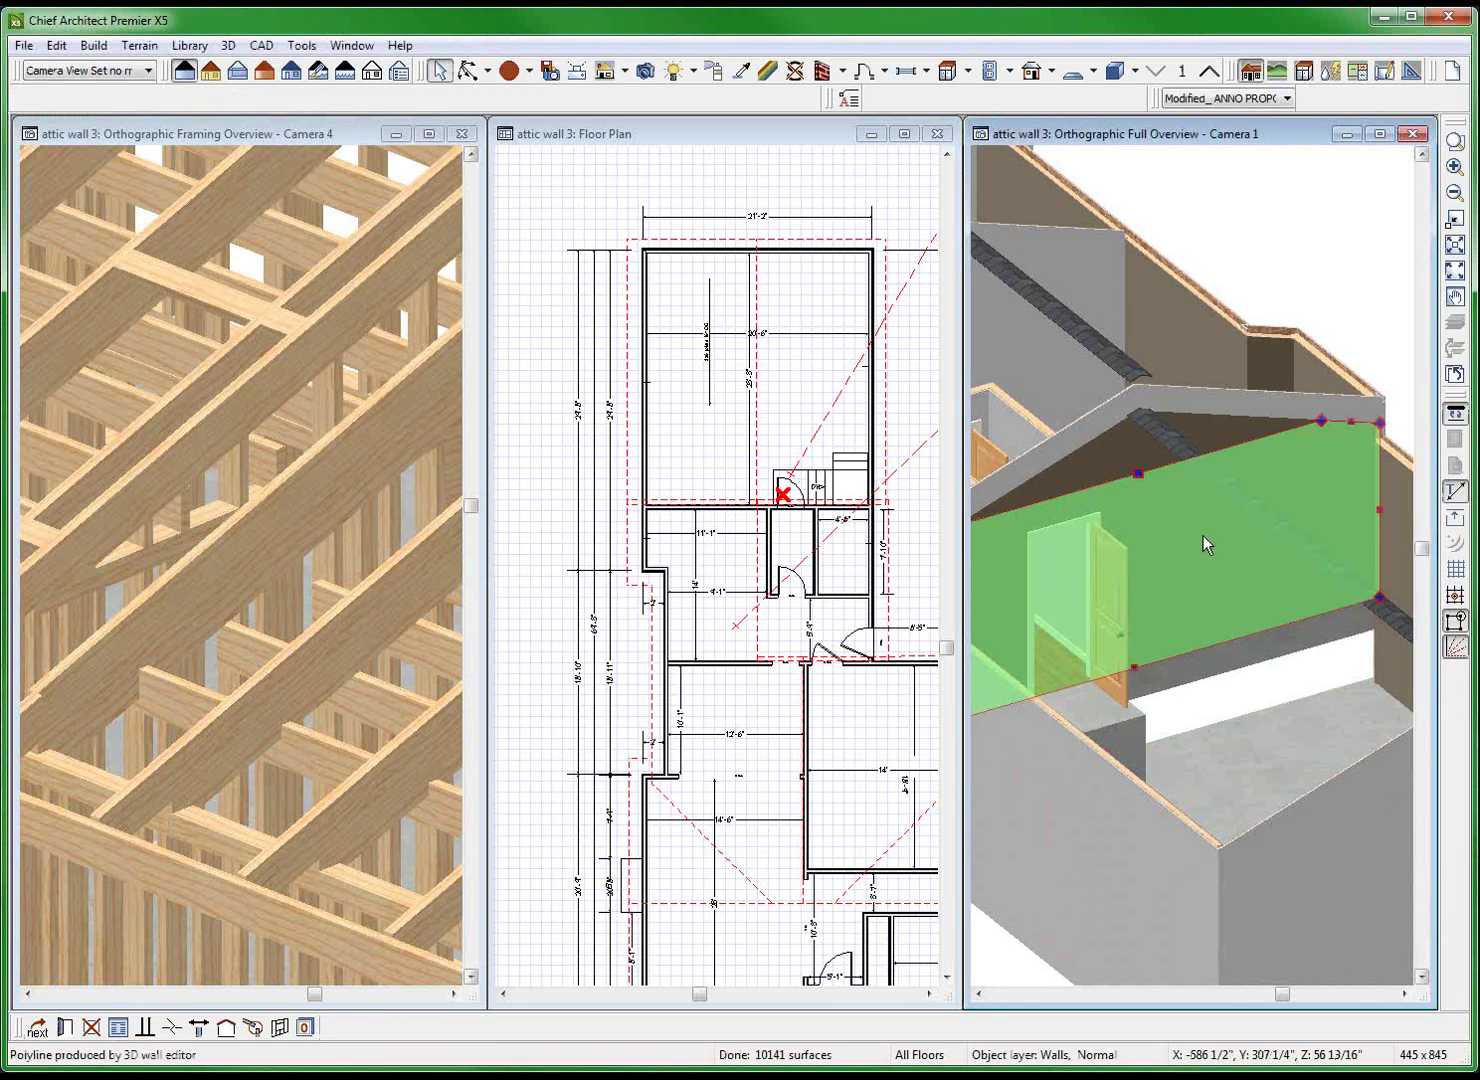
double_click(1203, 535)
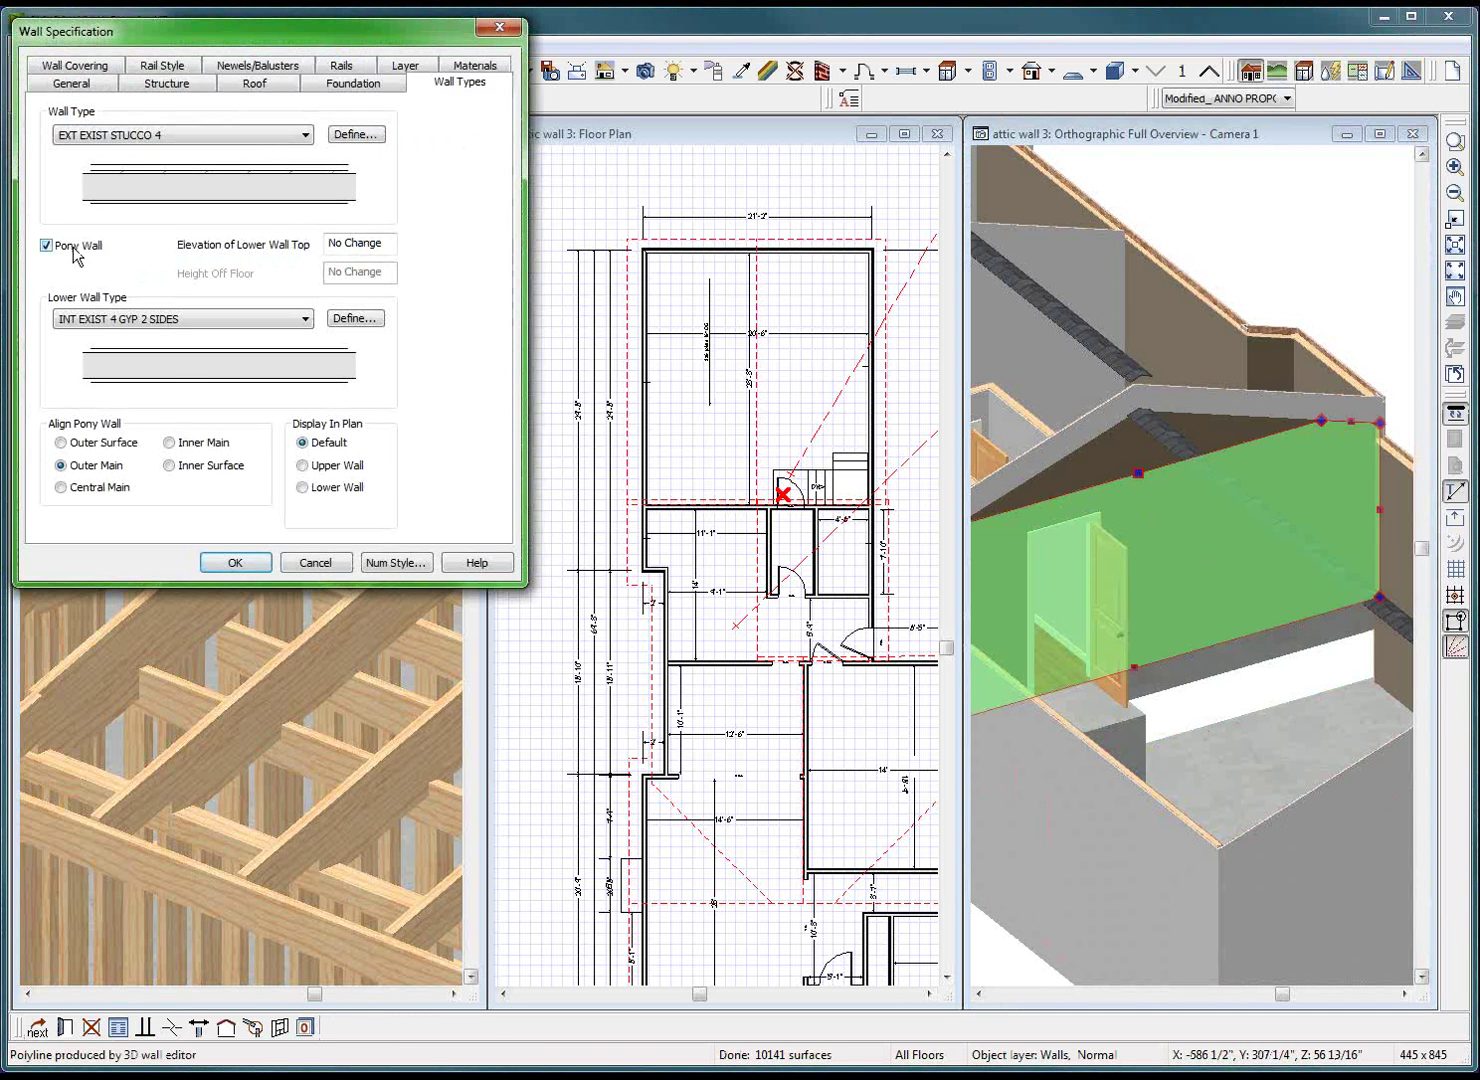
click(230, 563)
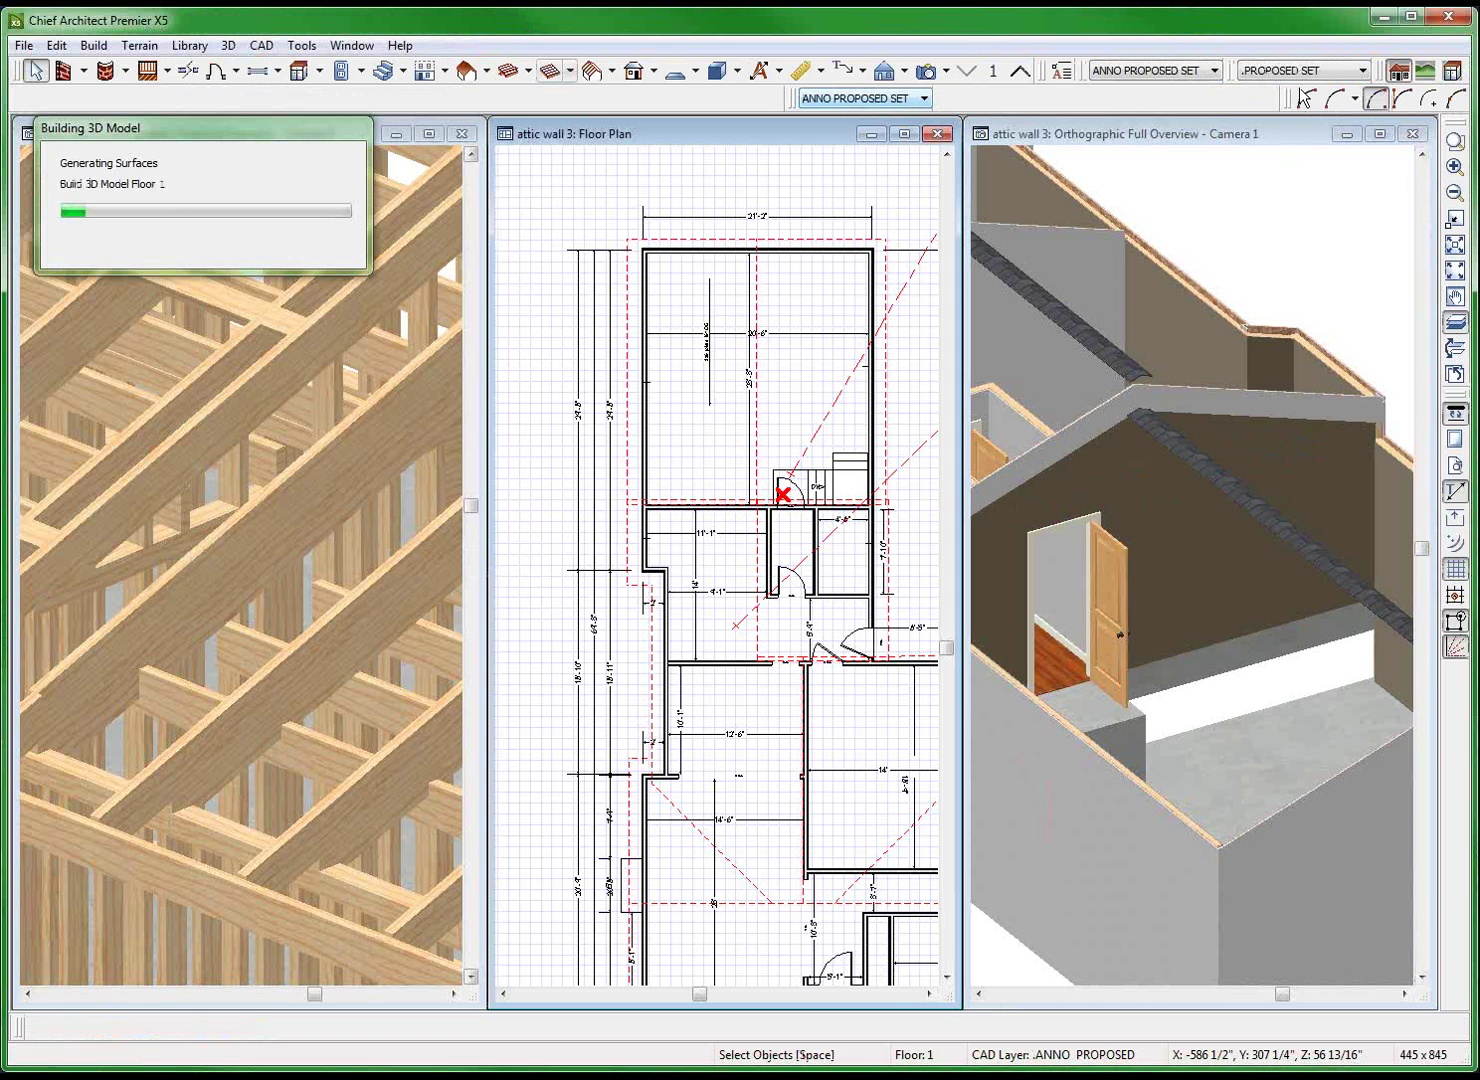